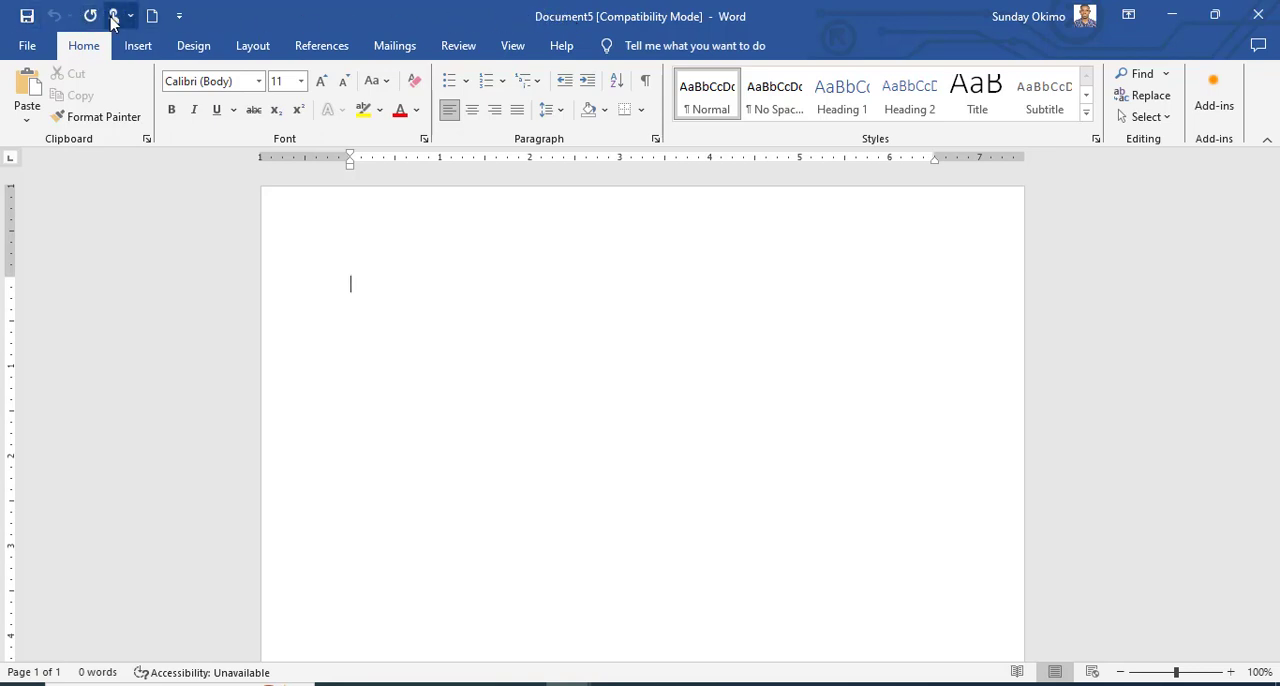
Look through the Quick Access Toolbar customization options and the Insert, Layout and Home command sets.
{"action": "left_click", "coordinate": [178, 17]}
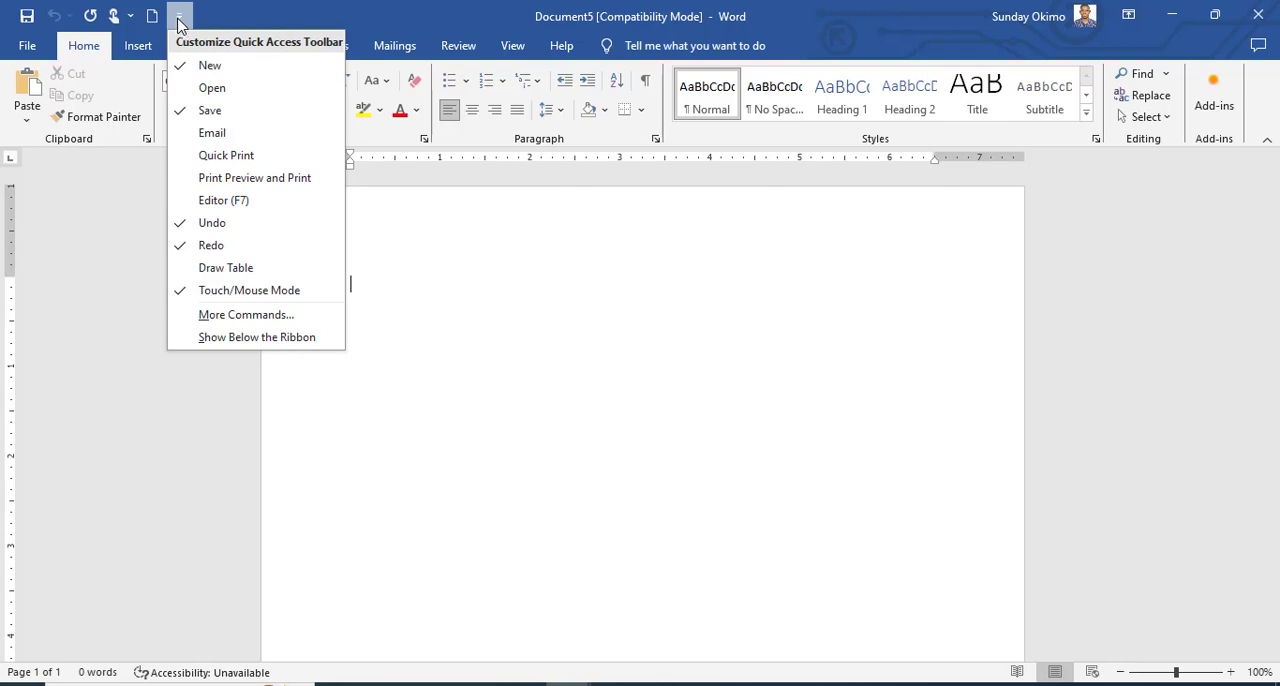
{"action": "left_click", "coordinate": [178, 17]}
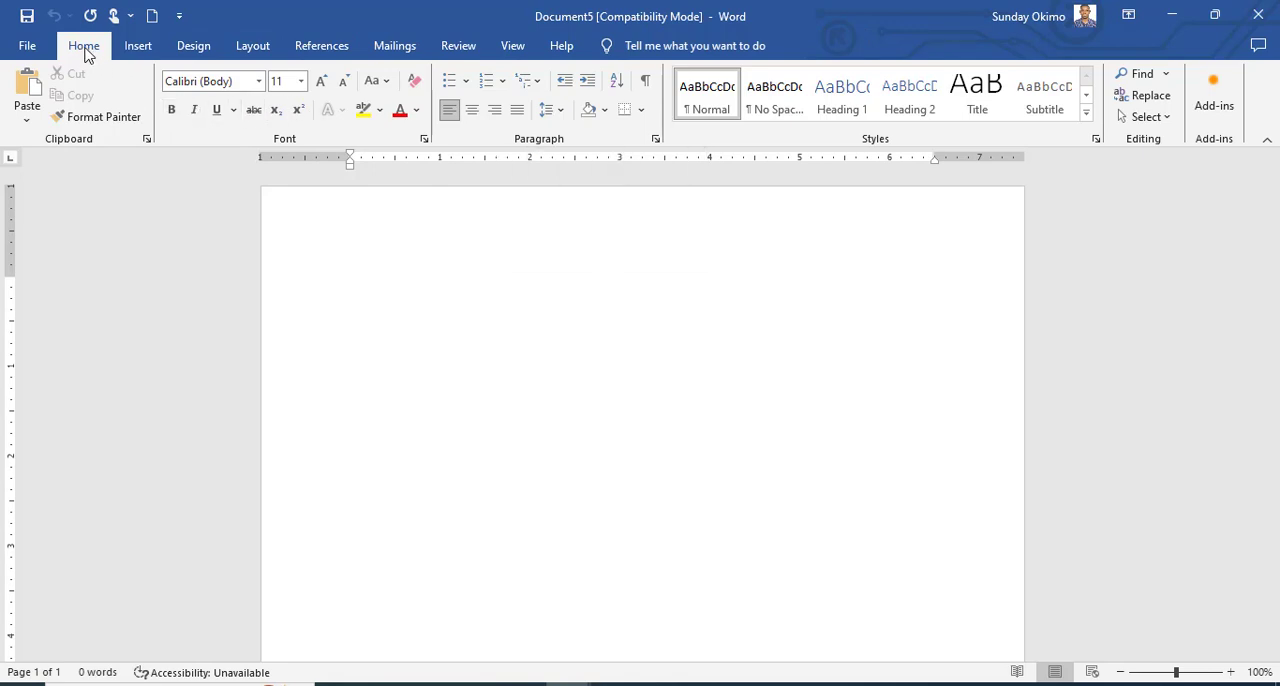
{"action": "left_click", "coordinate": [140, 50]}
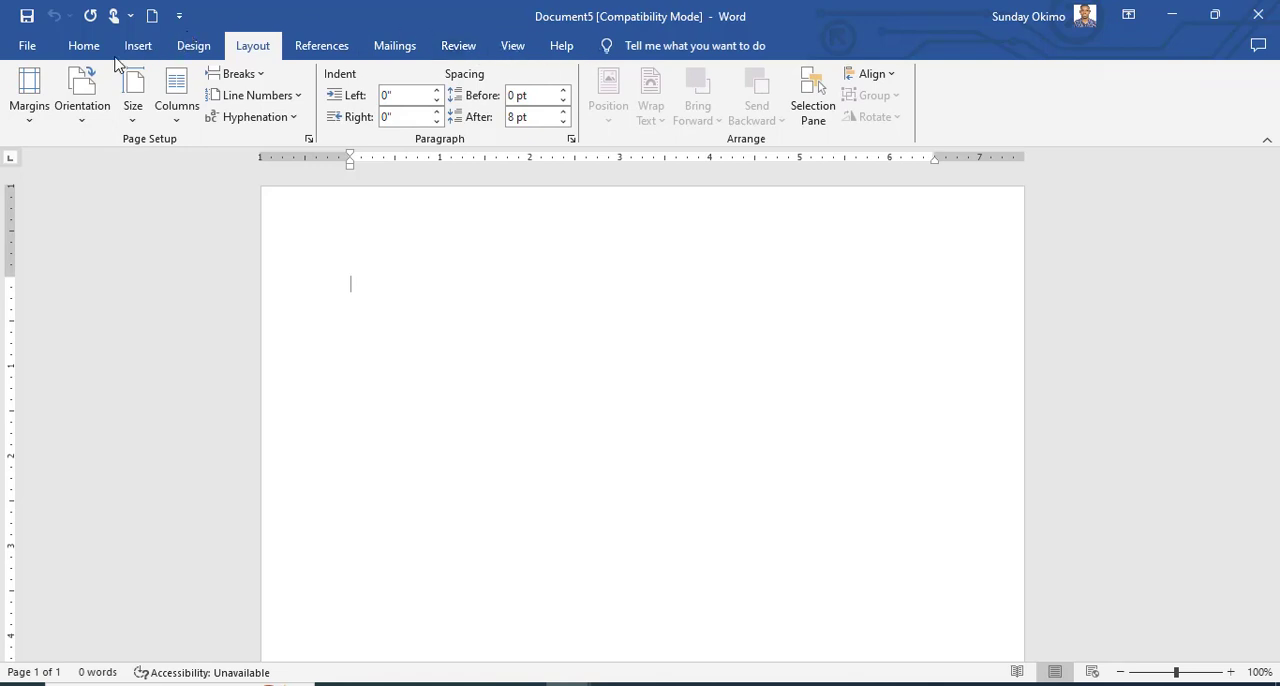
{"action": "left_click", "coordinate": [83, 47]}
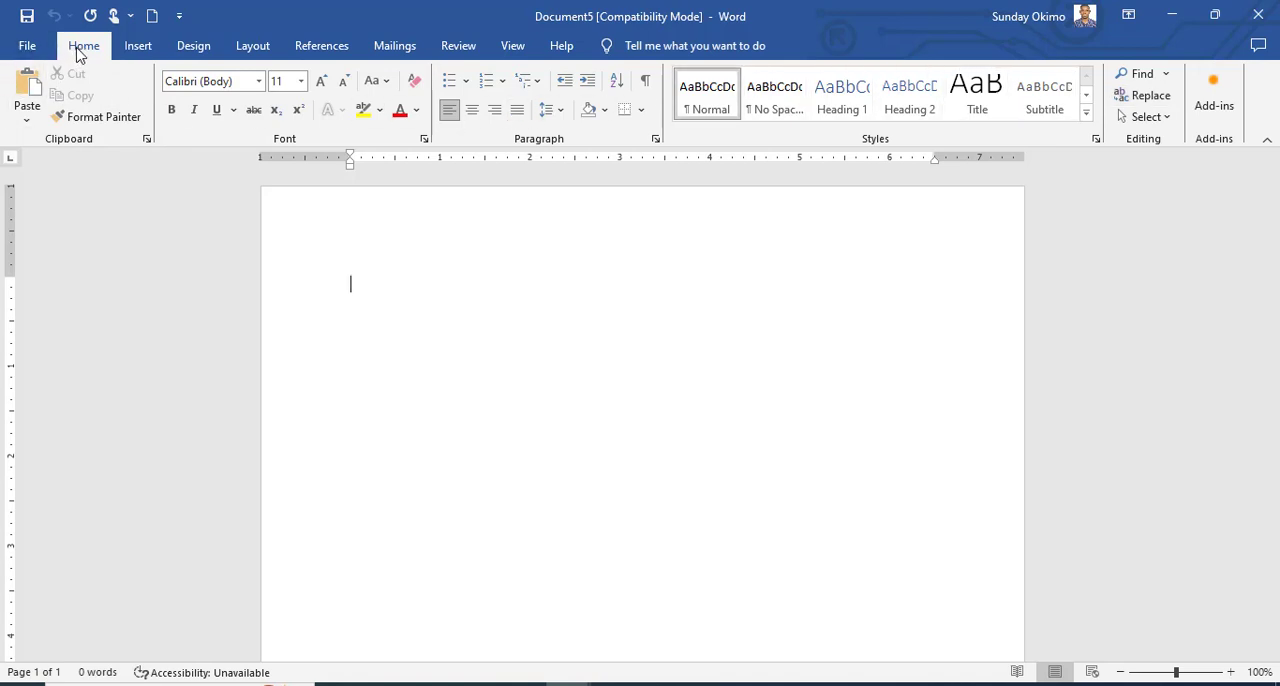
{"action": "left_click", "coordinate": [137, 46]}
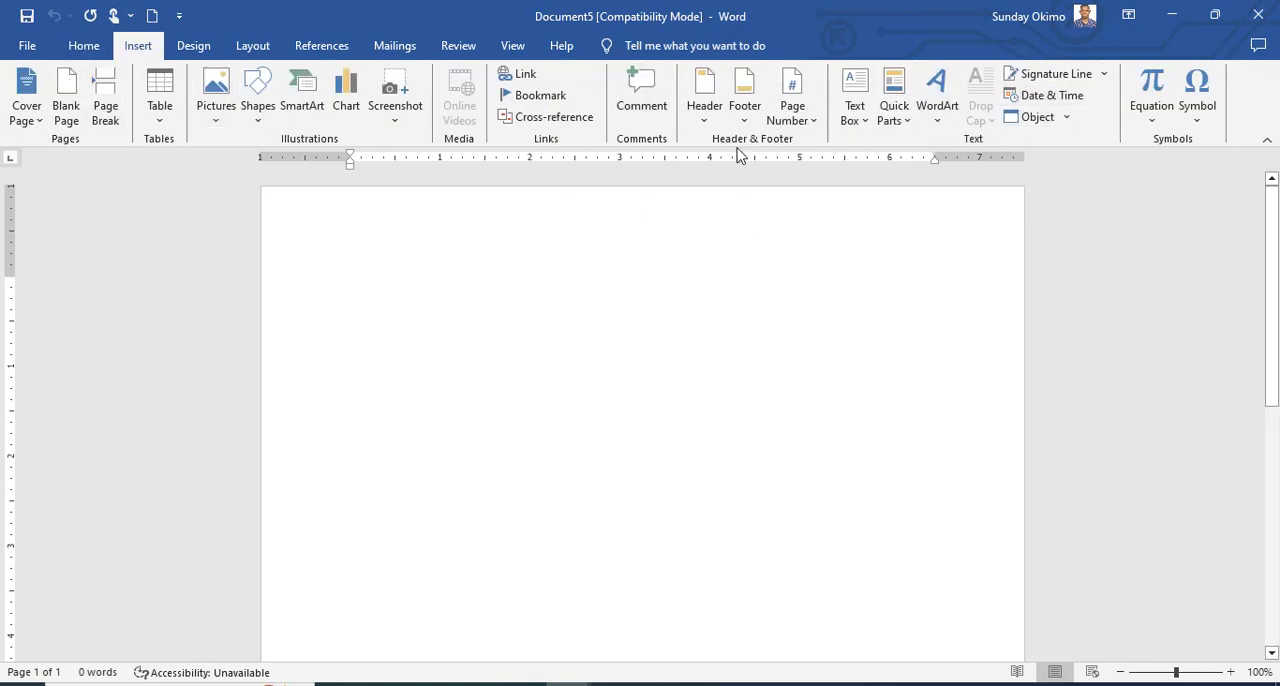
{"action": "left_click", "coordinate": [84, 46]}
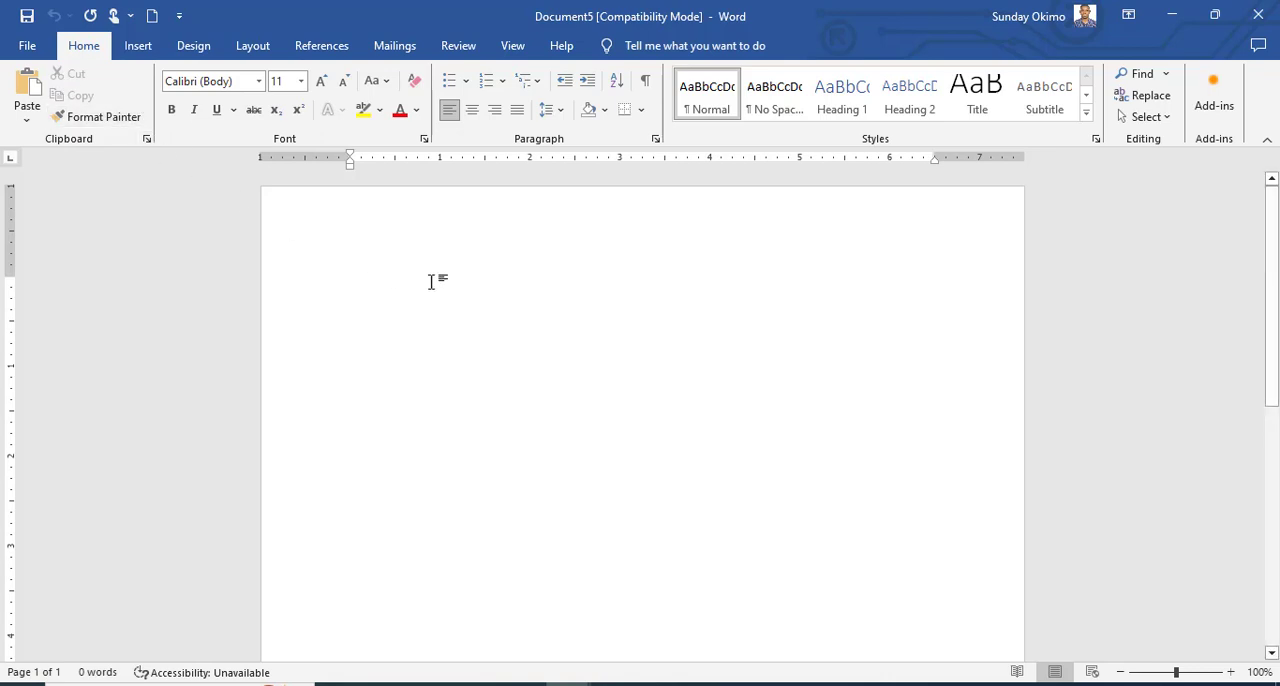
Examine the full set of font and character settings, and dismiss it without changing anything.
{"action": "left_click", "coordinate": [424, 141]}
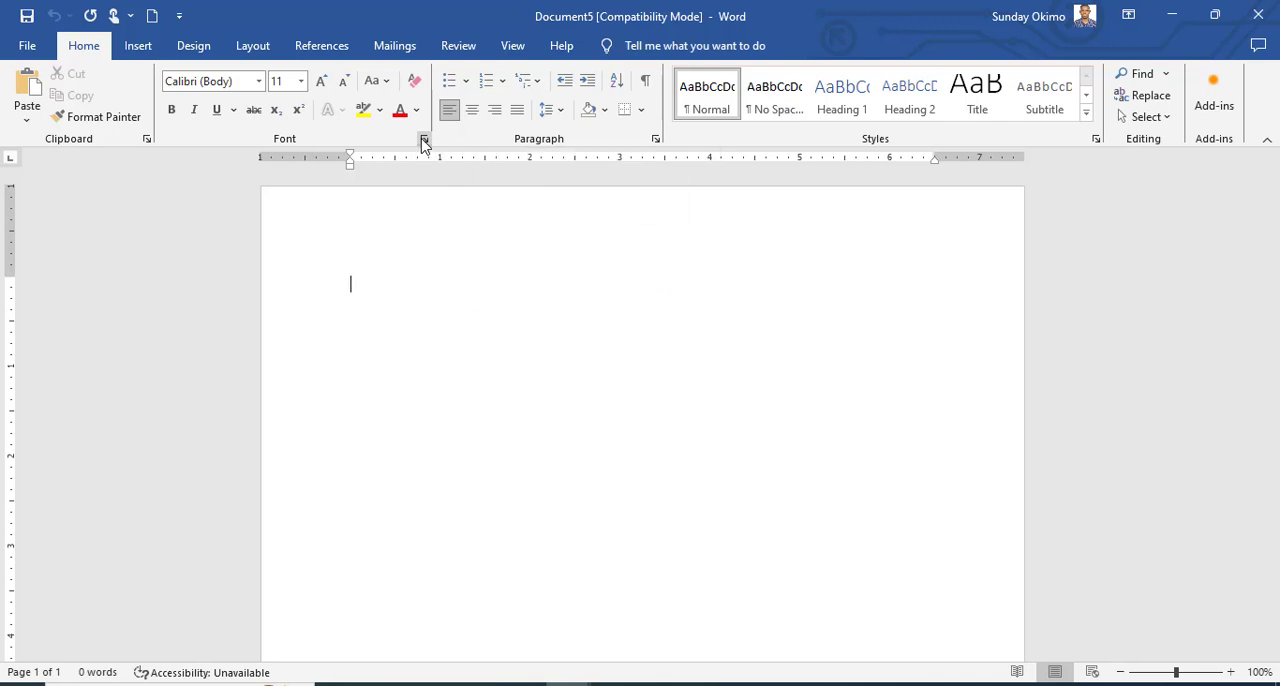
{"action": "left_click", "coordinate": [424, 141]}
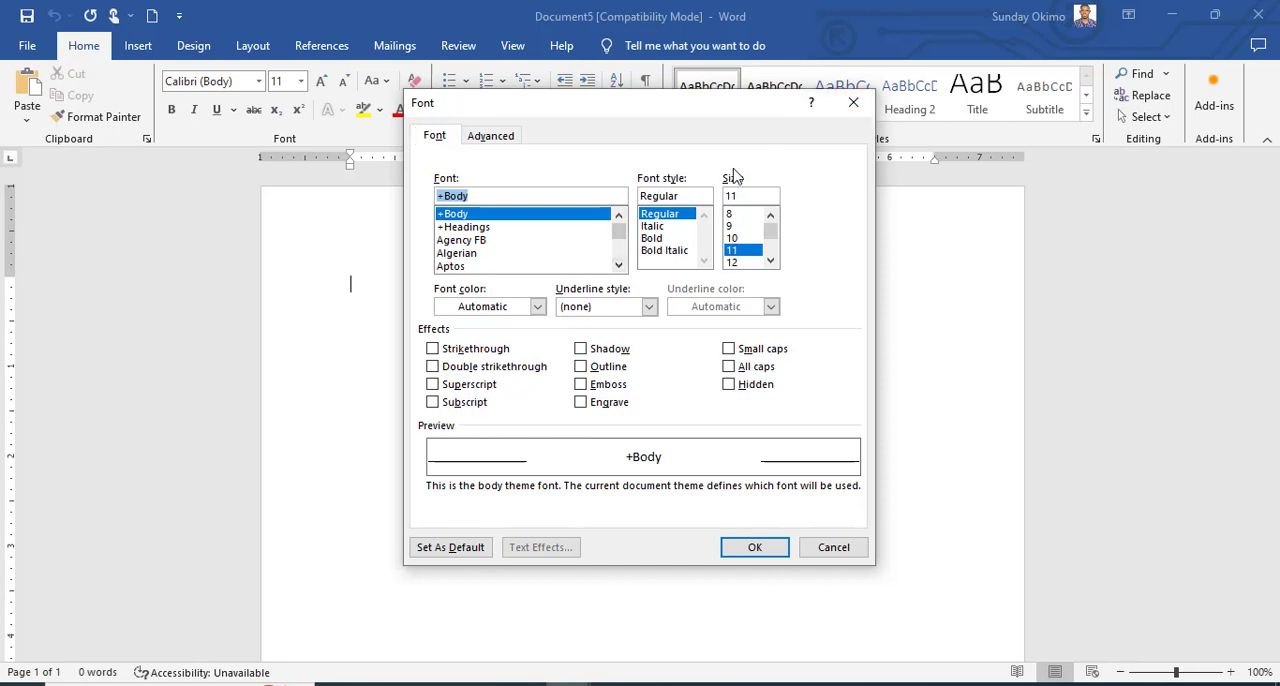
{"action": "left_click", "coordinate": [852, 104]}
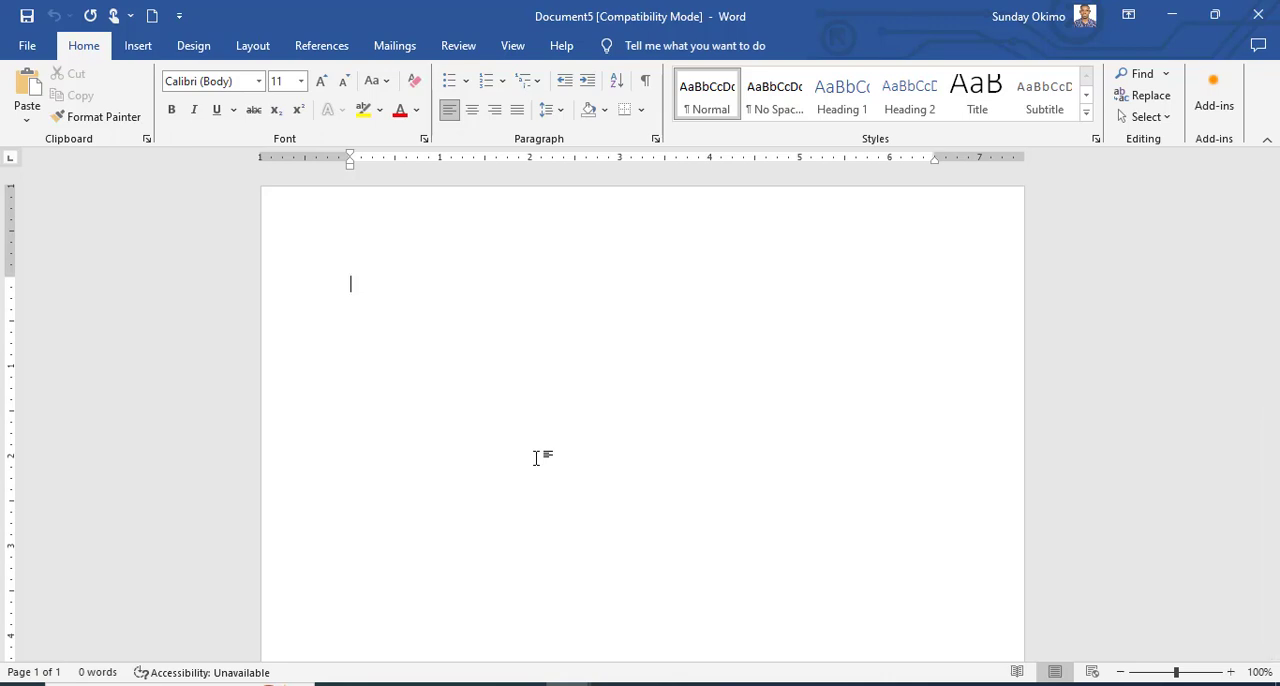
{"action": "type", "text": "56rtt  tgrrt"}
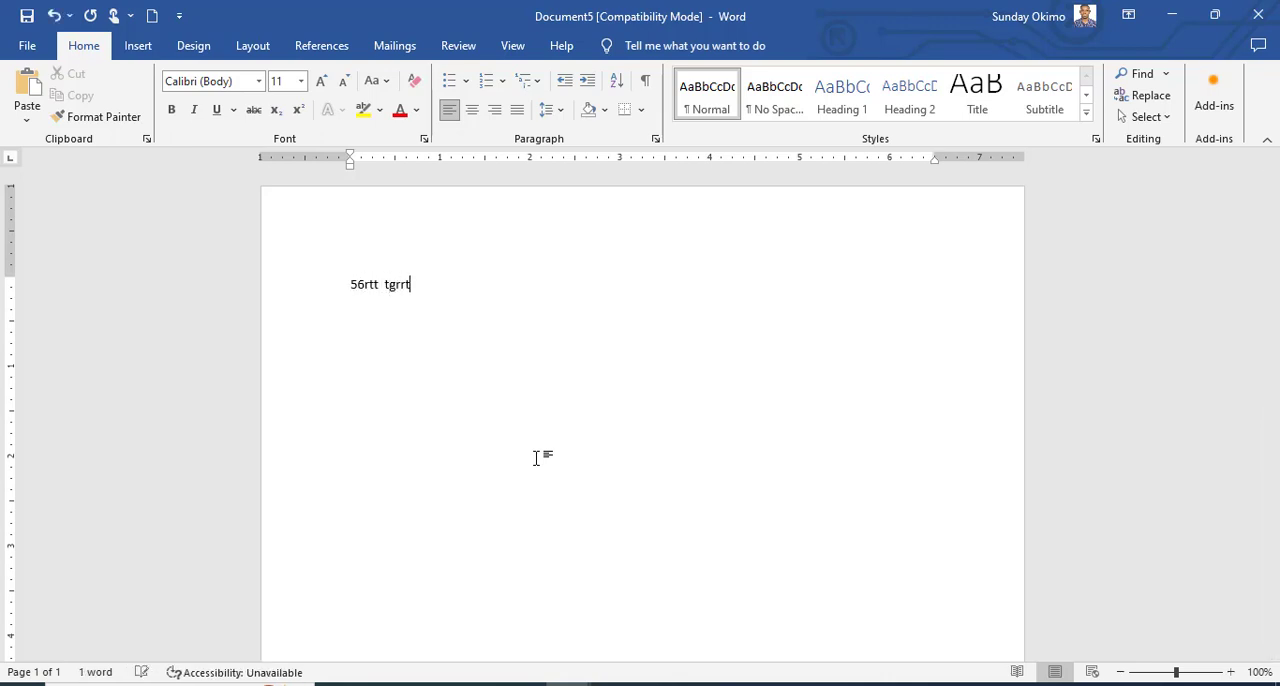
{"action": "type", "text": "rth"}
{"action": "key", "text": "BackSpace"}
{"action": "key", "text": "BackSpace"}
{"action": "key", "text": "BackSpace"}
{"action": "key", "text": "BackSpace"}
{"action": "key", "text": "BackSpace"}
{"action": "key", "text": "BackSpace"}
{"action": "key", "text": "BackSpace"}
{"action": "key", "text": "BackSpace"}
{"action": "key", "text": "BackSpace"}
{"action": "key", "text": "BackSpace"}
{"action": "key", "text": "BackSpace"}
{"action": "key", "text": "BackSpace"}
{"action": "key", "text": "BackSpace"}
{"action": "key", "text": "BackSpace"}
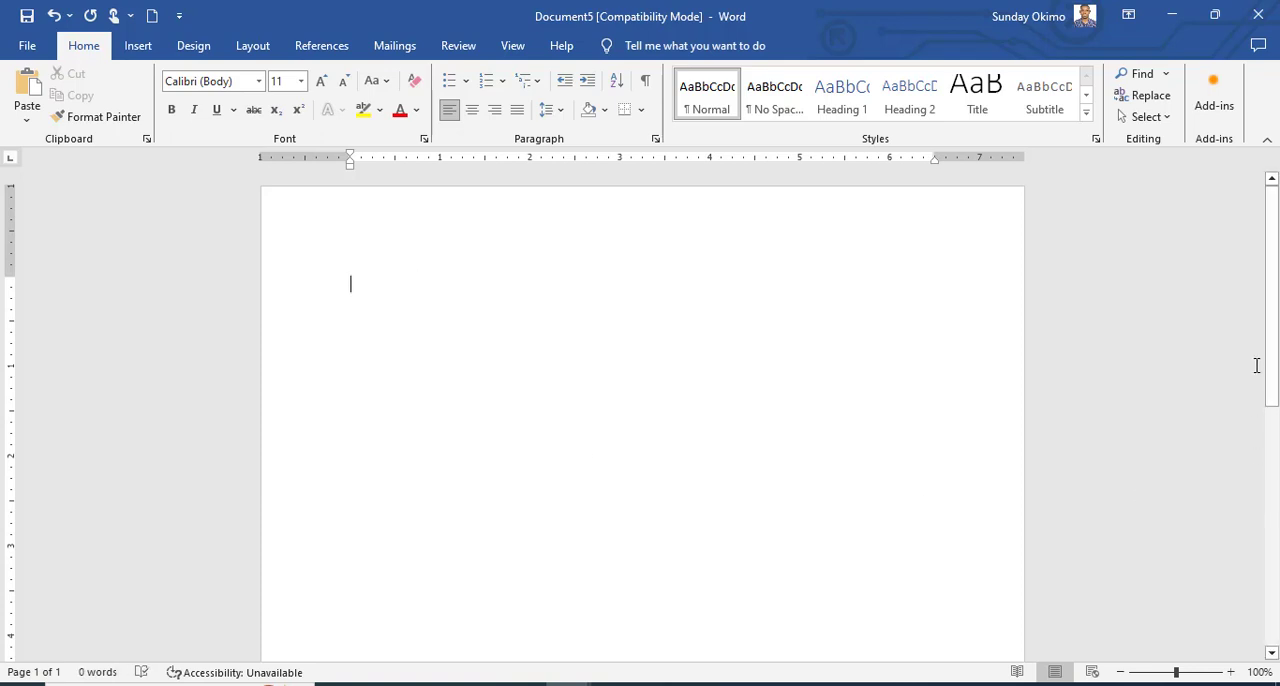
{"action": "mouse_move", "coordinate": [1271, 366]}
{"action": "left_mouse_down"}
{"action": "mouse_move", "coordinate": [1271, 450]}
{"action": "mouse_move", "coordinate": [1271, 330]}
{"action": "mouse_move", "coordinate": [1276, 590]}
{"action": "mouse_move", "coordinate": [1274, 375]}
{"action": "mouse_move", "coordinate": [1262, 362]}
{"action": "left_mouse_up"}
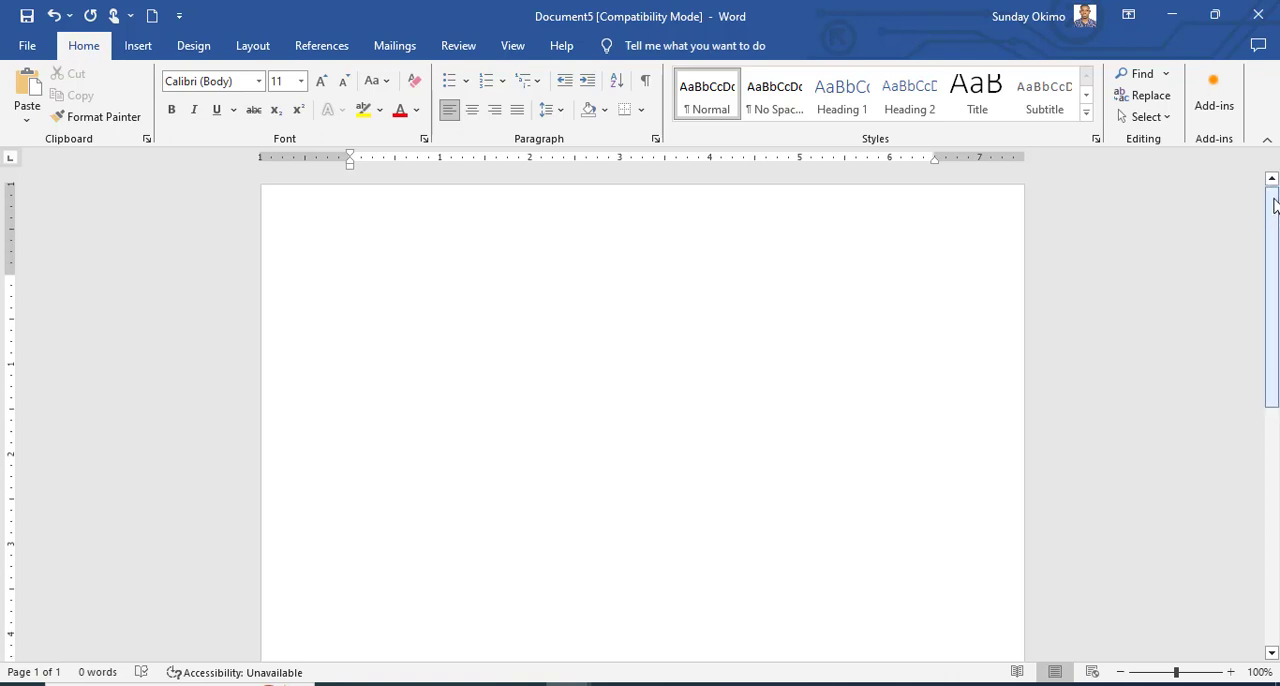
{"action": "mouse_move", "coordinate": [1274, 205]}
{"action": "left_mouse_down"}
{"action": "mouse_move", "coordinate": [1277, 444]}
{"action": "mouse_move", "coordinate": [1272, 195]}
{"action": "left_mouse_up"}
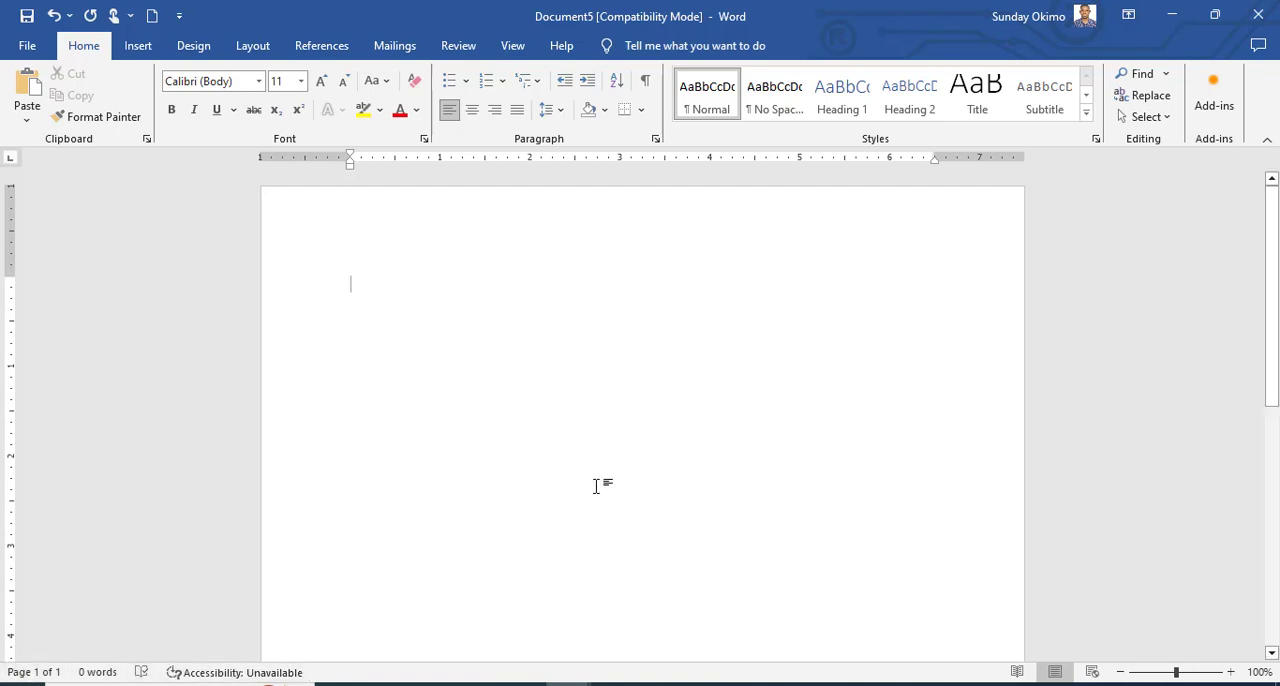
{"action": "type", "text": "Hhsdjf s sdjsd"}
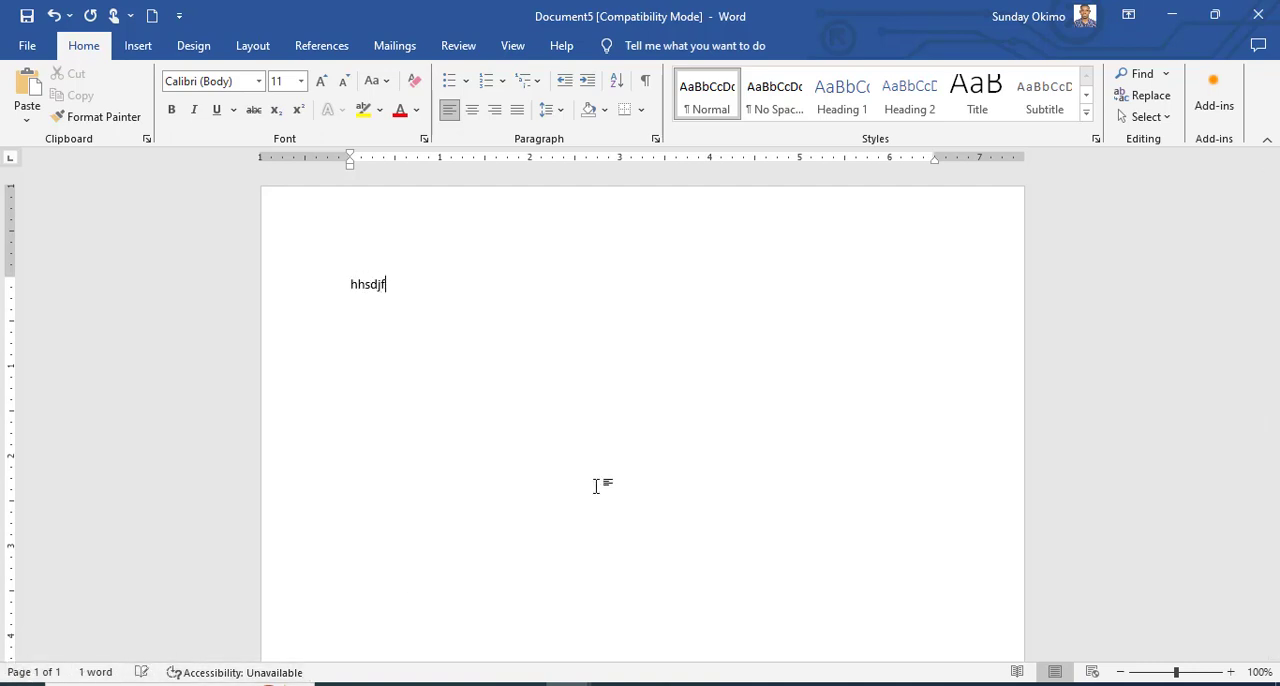
{"action": "type", "text": "jisd sdh sd"}
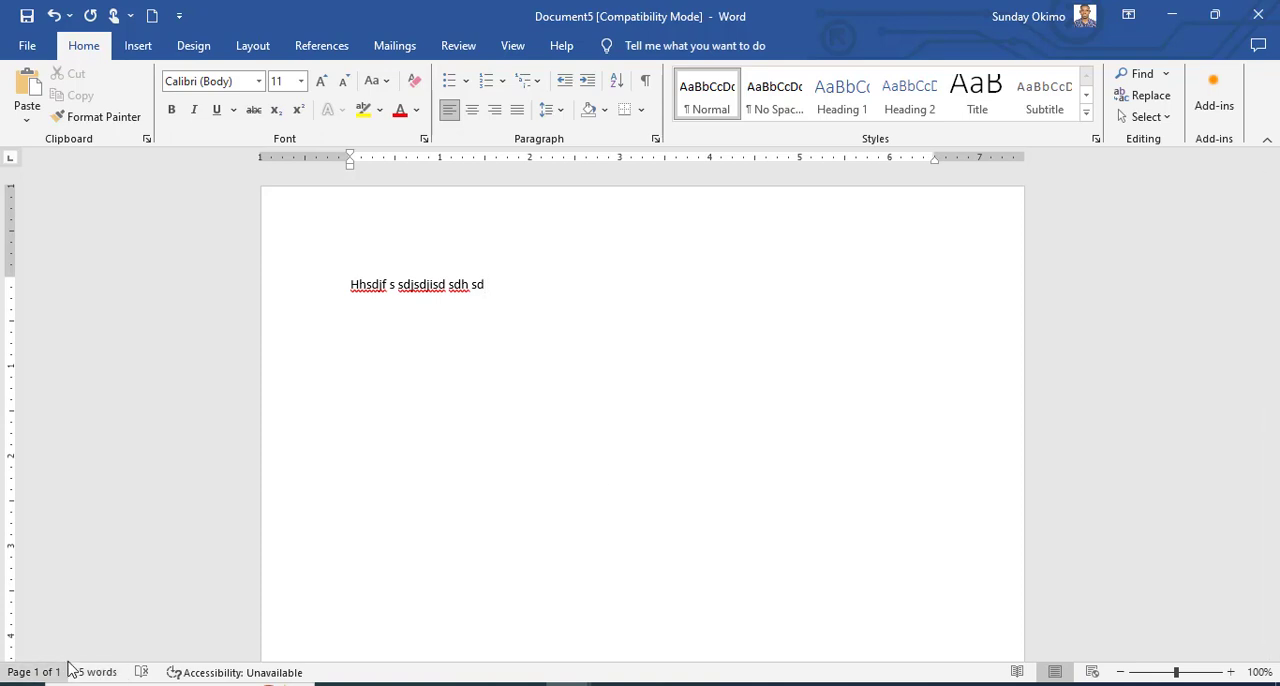
{"action": "key", "text": "ctrl+a"}
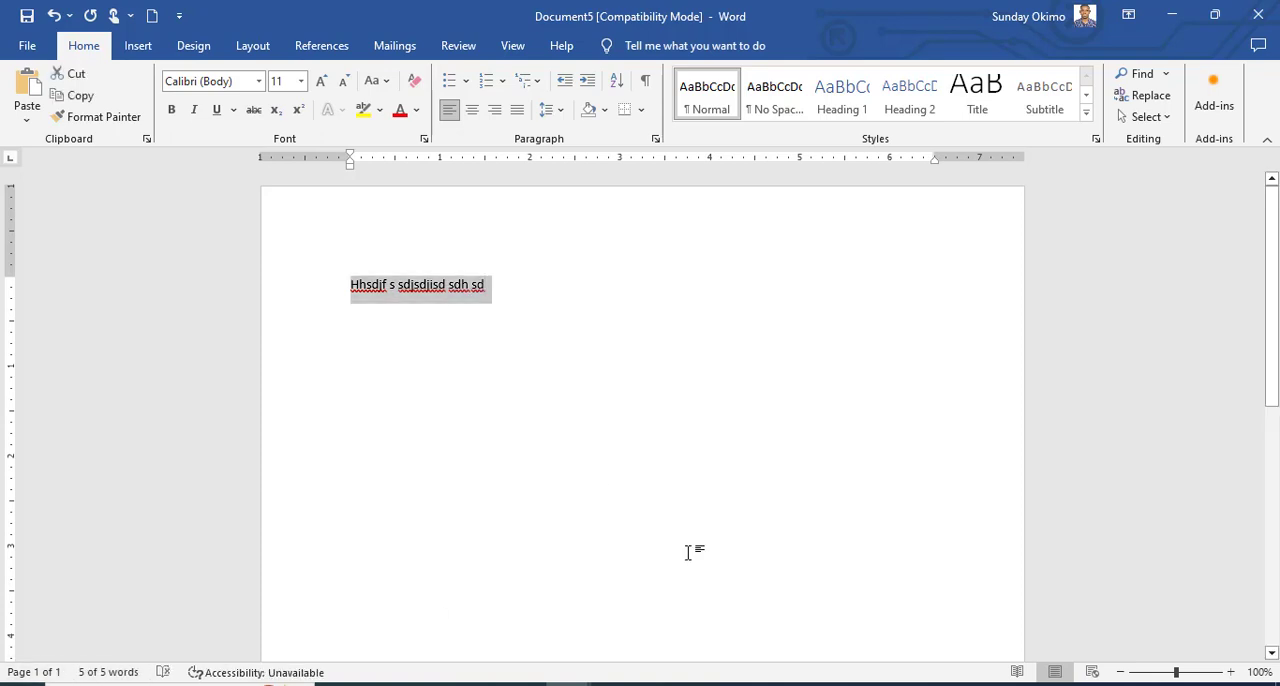
{"action": "key", "text": "BackSpace"}
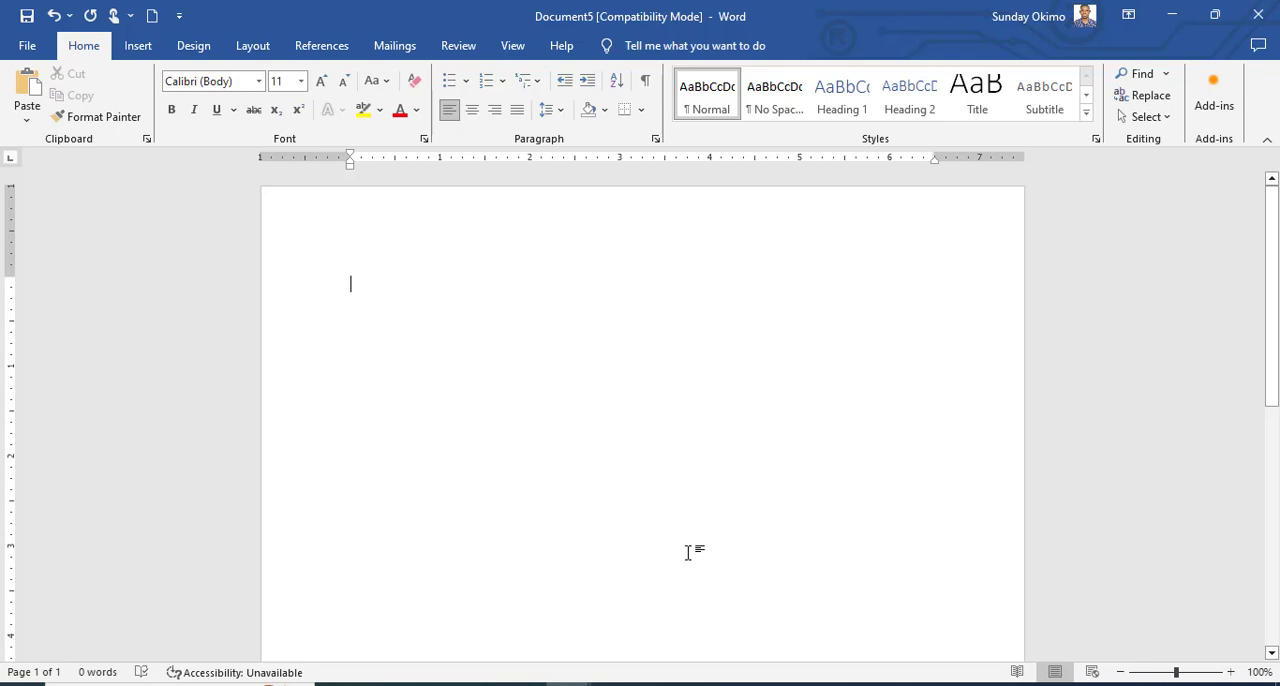
Write "Obi is a boy" on the first line and generate filler text below it with =lorem(20,10).
{"action": "type", "text": "Obi is a"}
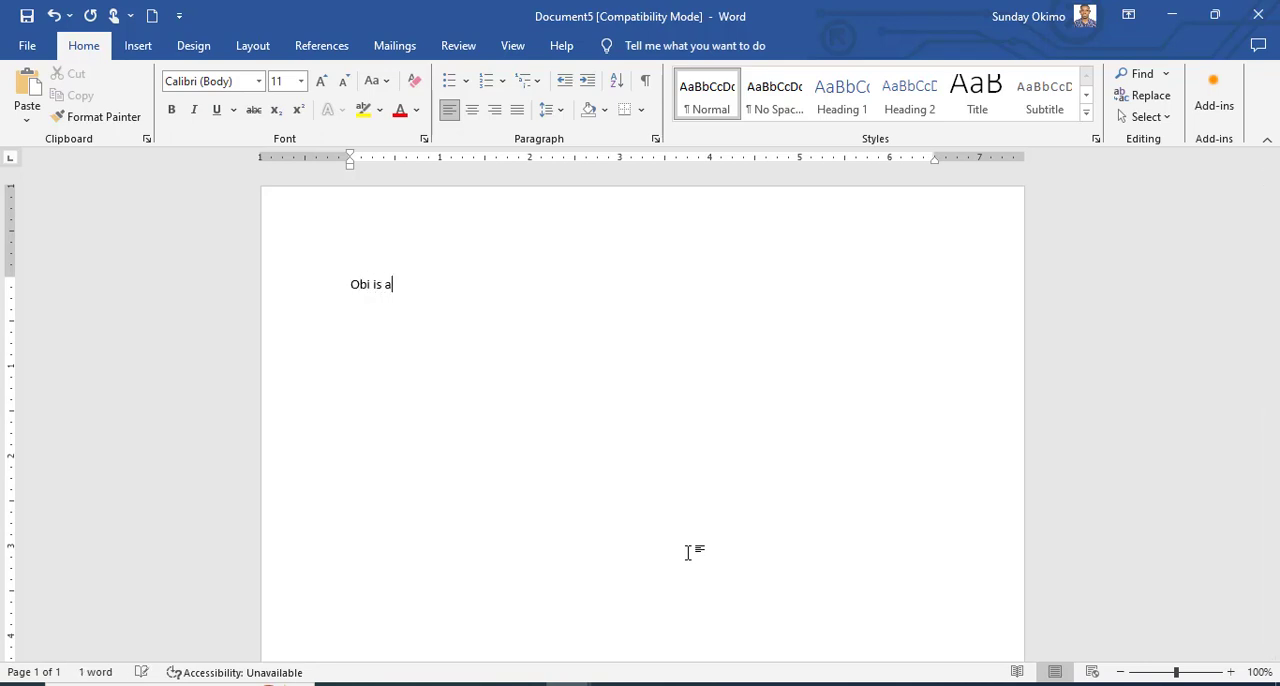
{"action": "type", "text": " boy"}
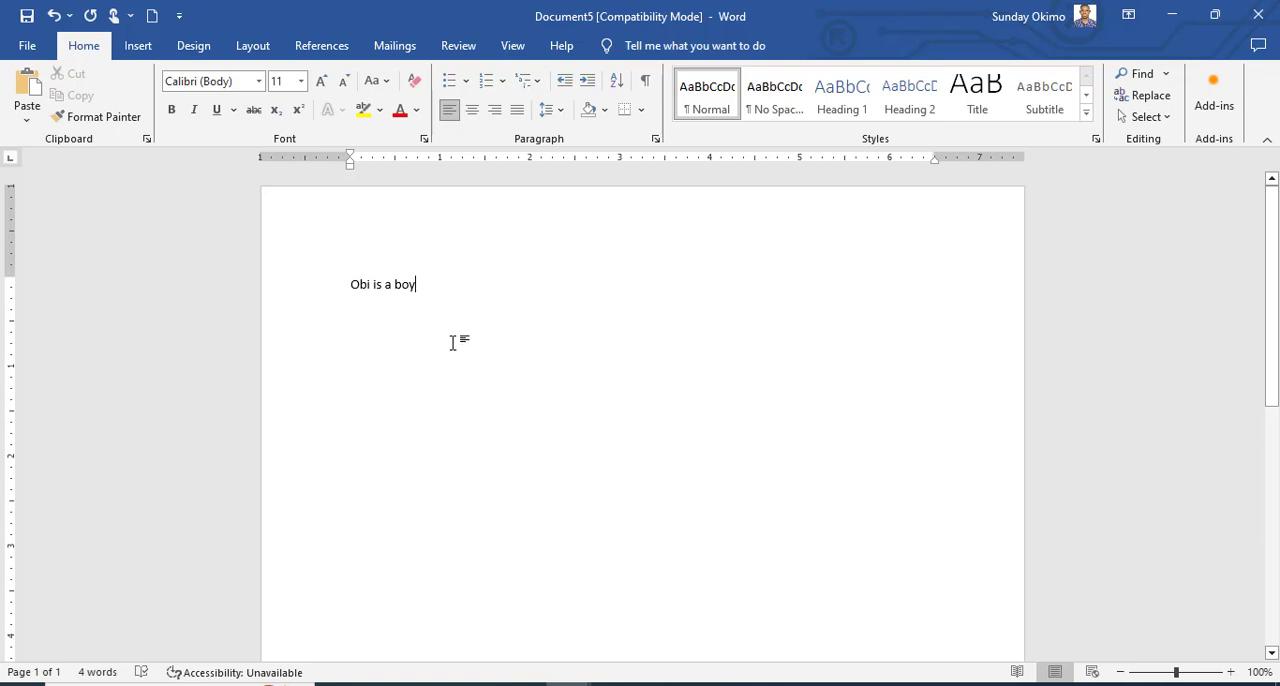
{"action": "key", "text": "Return"}
{"action": "type", "text": "="}
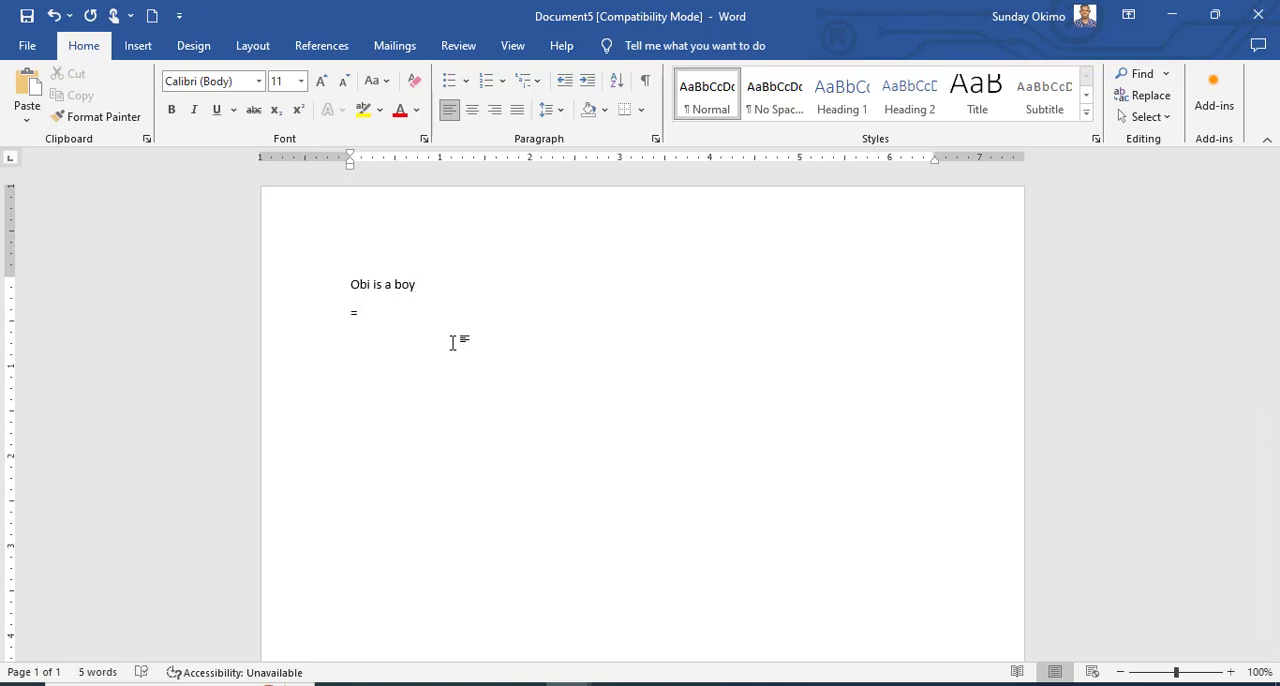
{"action": "type", "text": "lorem(20,10)"}
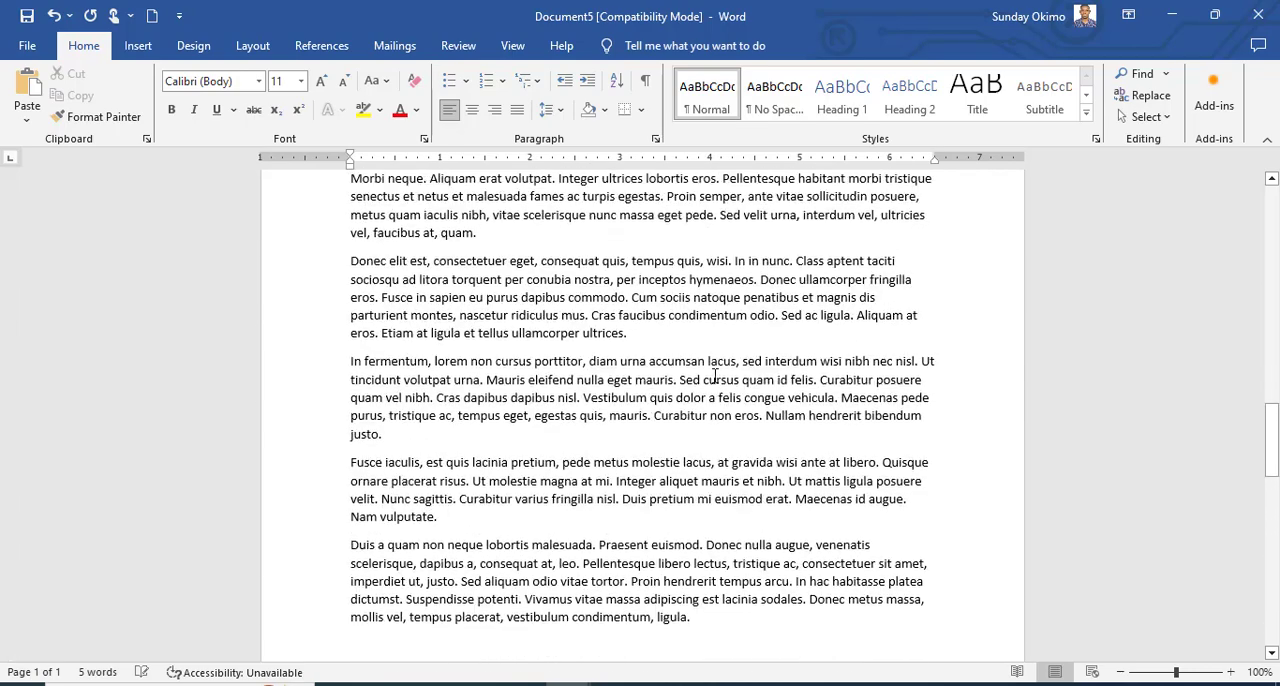
Check the word count and the current page number throughout the document, and view the status bar customization options.
{"action": "scroll", "coordinate": [715, 376], "scroll_direction": "up", "scroll_amount": 4}
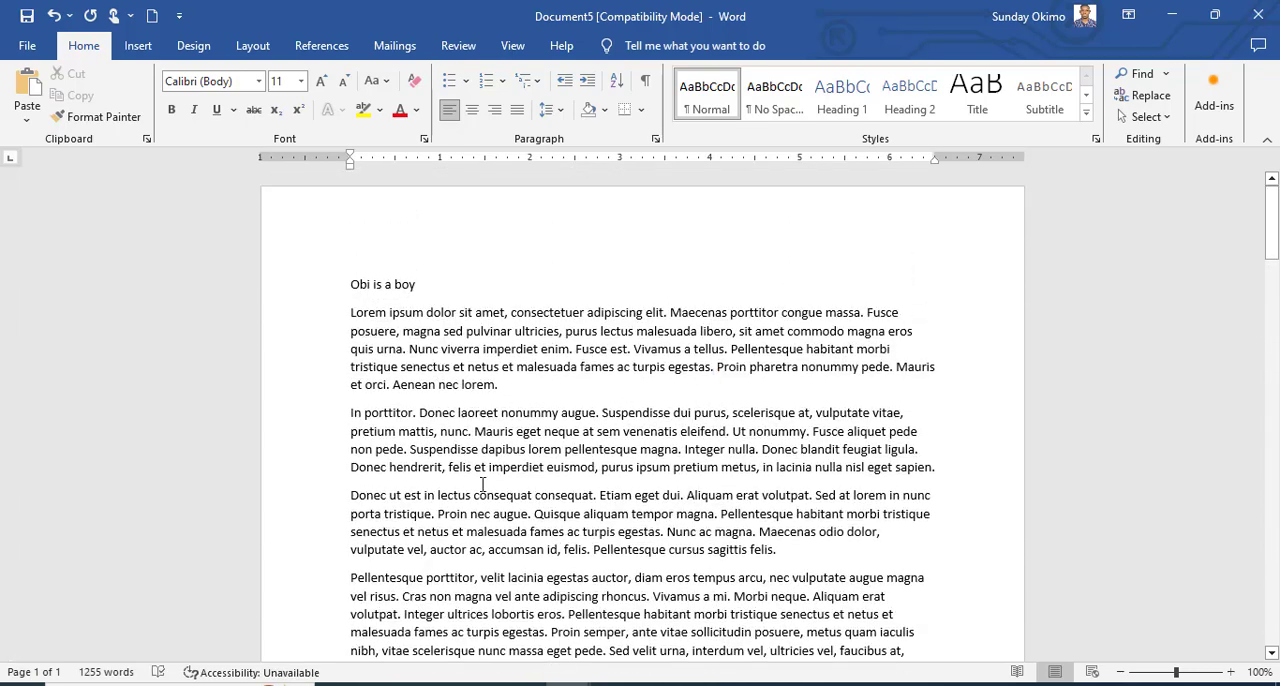
{"action": "scroll", "coordinate": [482, 484], "scroll_direction": "down", "scroll_amount": 1}
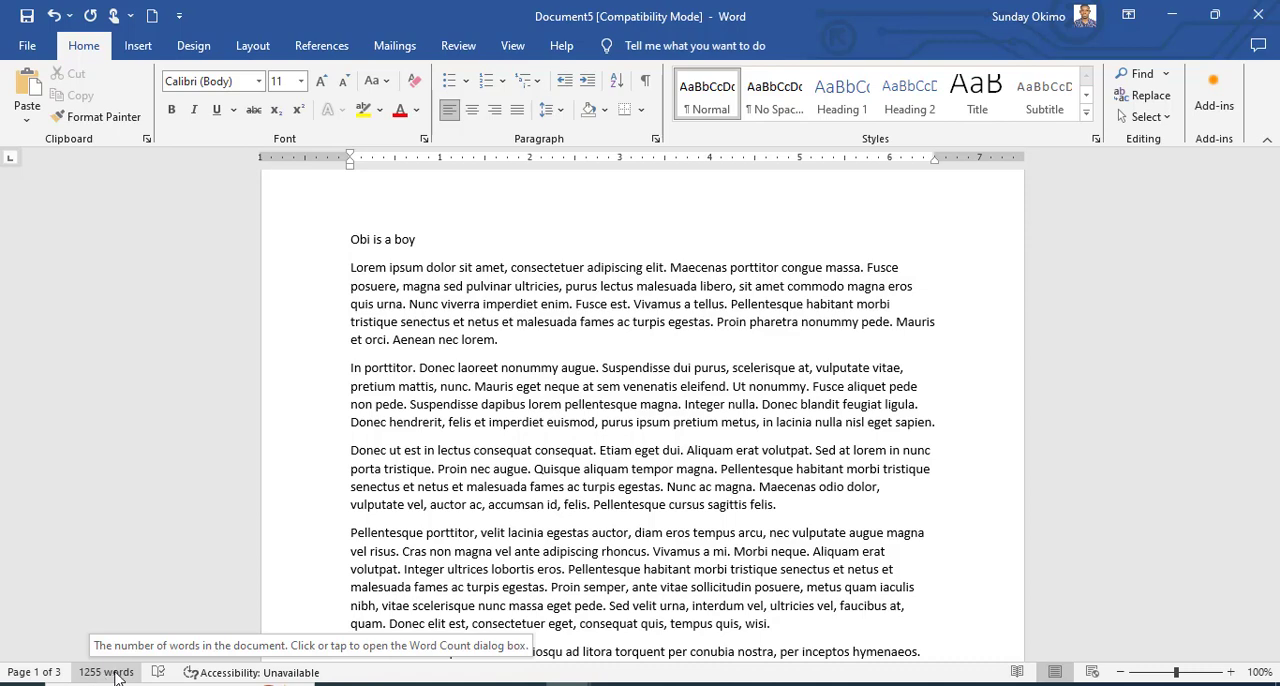
{"action": "scroll", "coordinate": [516, 508], "scroll_direction": "down", "scroll_amount": 5}
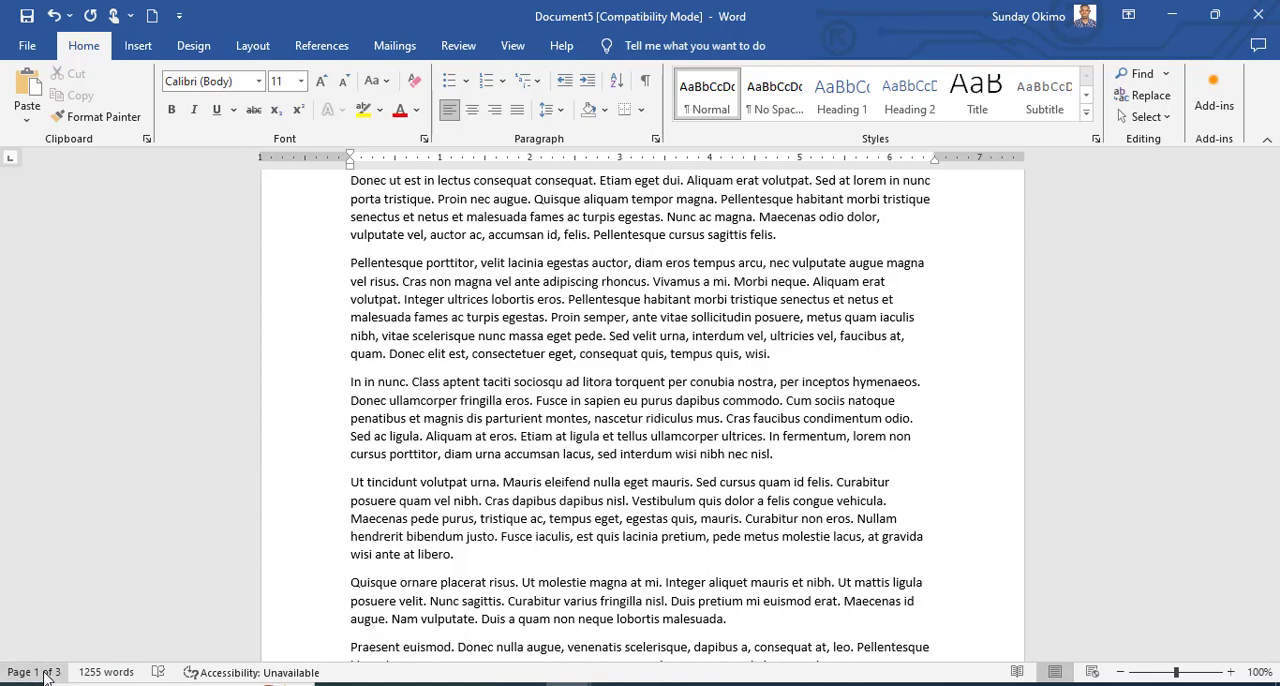
{"action": "scroll", "coordinate": [662, 452], "scroll_direction": "down", "scroll_amount": 3}
{"action": "scroll", "coordinate": [662, 452], "scroll_direction": "down", "scroll_amount": 8}
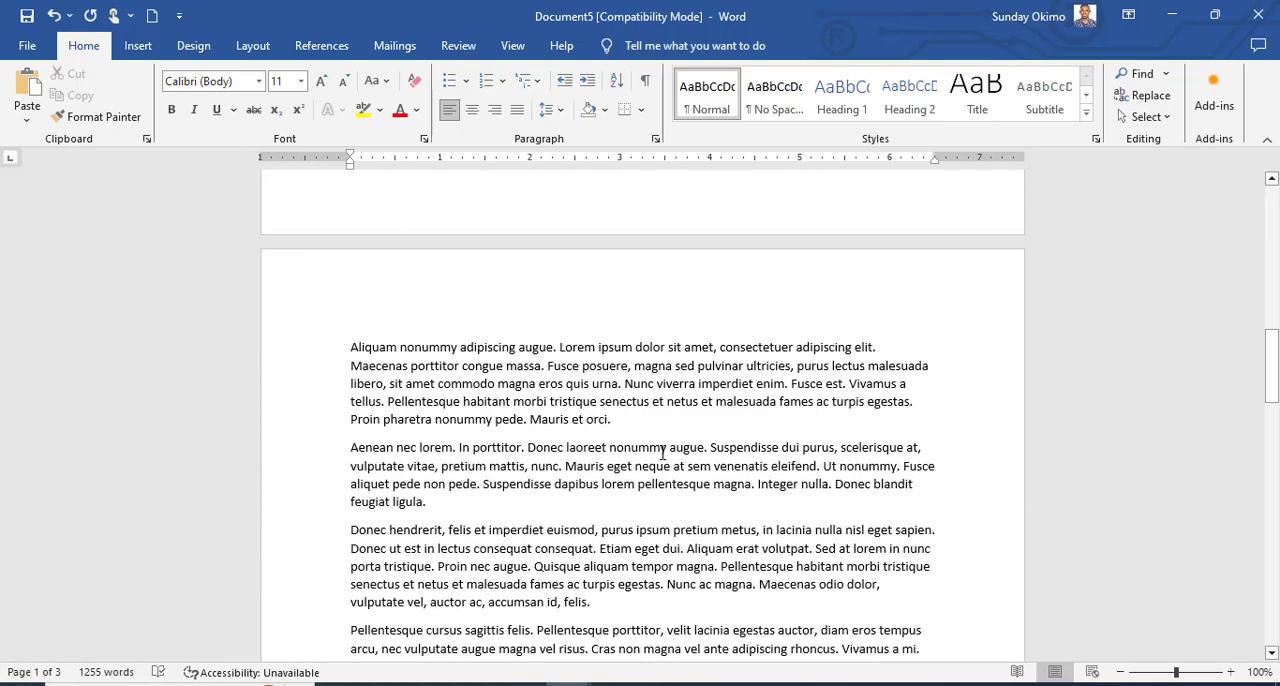
{"action": "left_click", "coordinate": [648, 462]}
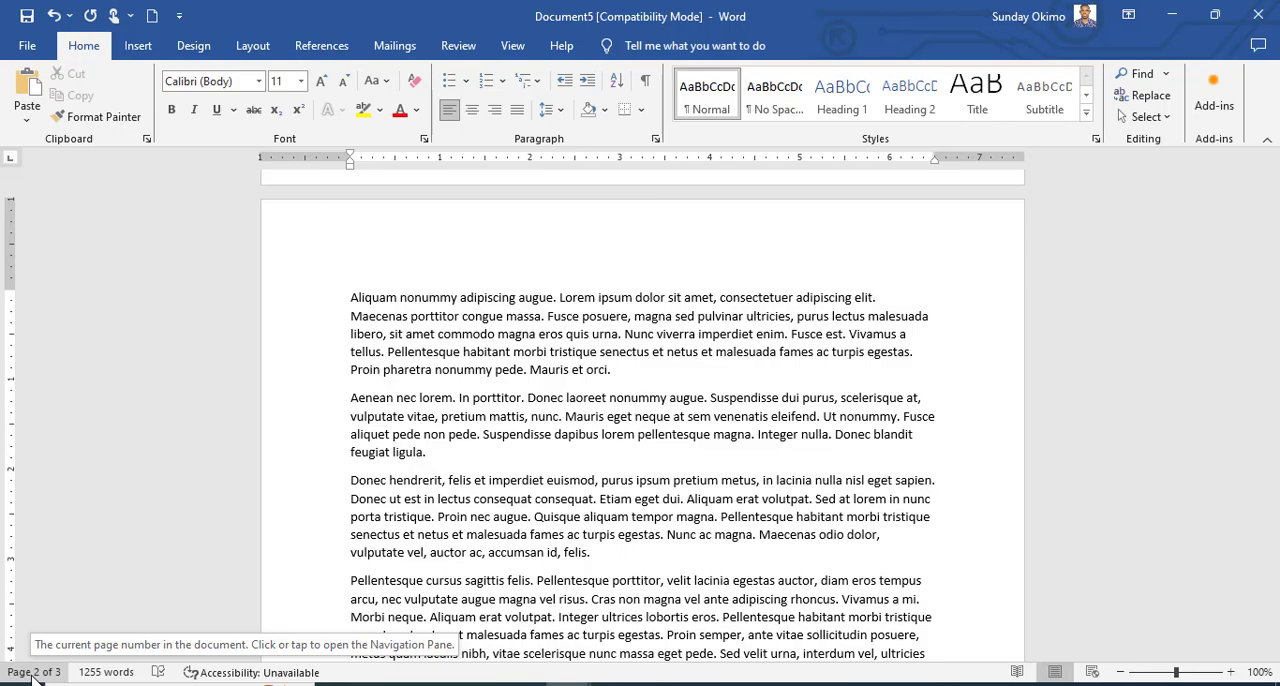
{"action": "scroll", "coordinate": [664, 520], "scroll_direction": "down", "scroll_amount": 17}
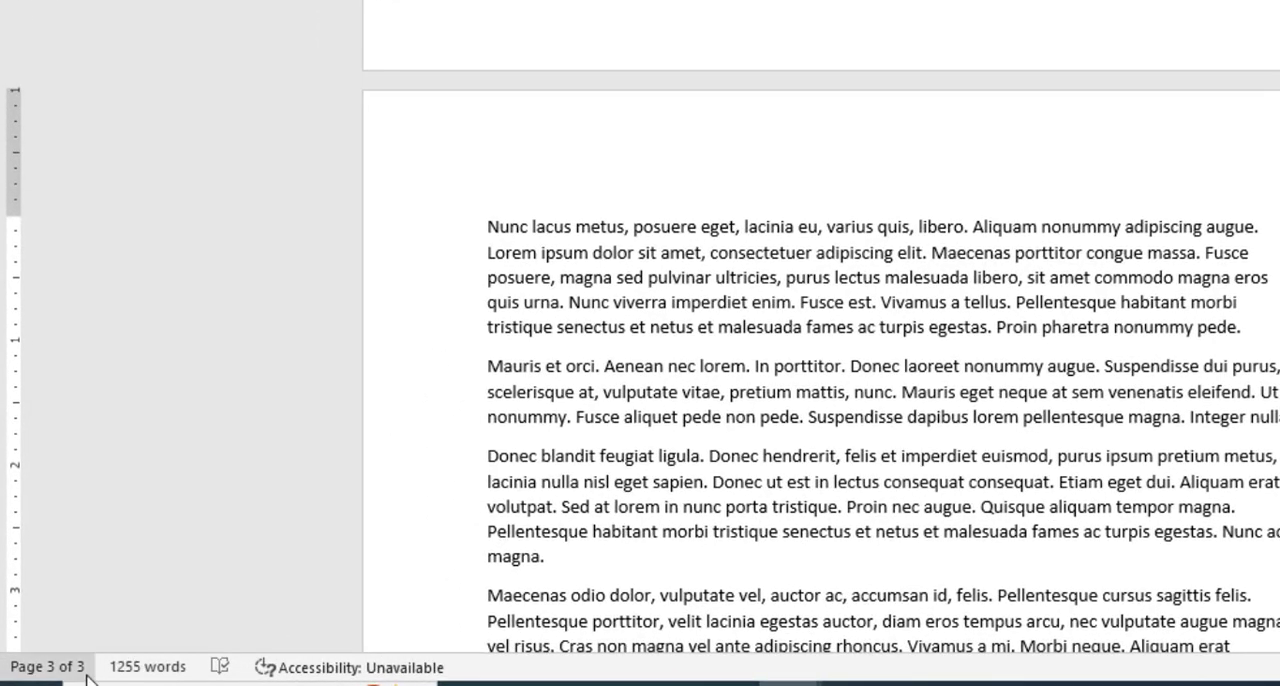
{"action": "right_click", "coordinate": [480, 675]}
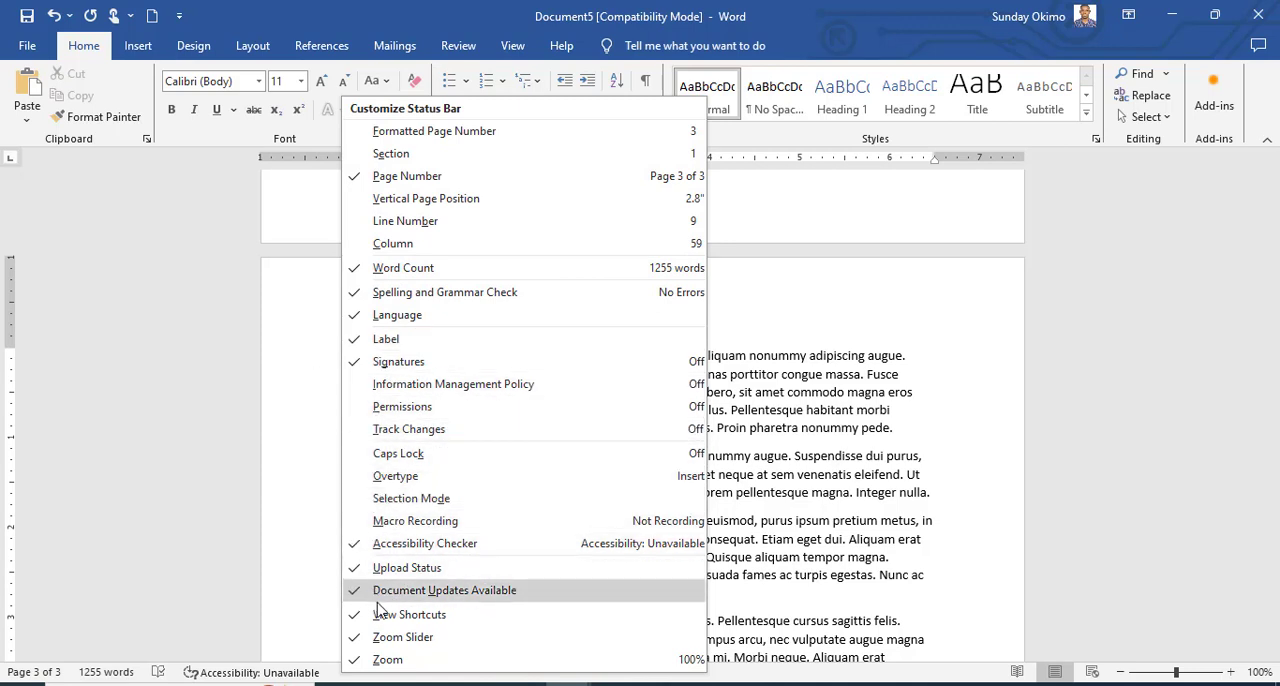
{"action": "left_click", "coordinate": [885, 427]}
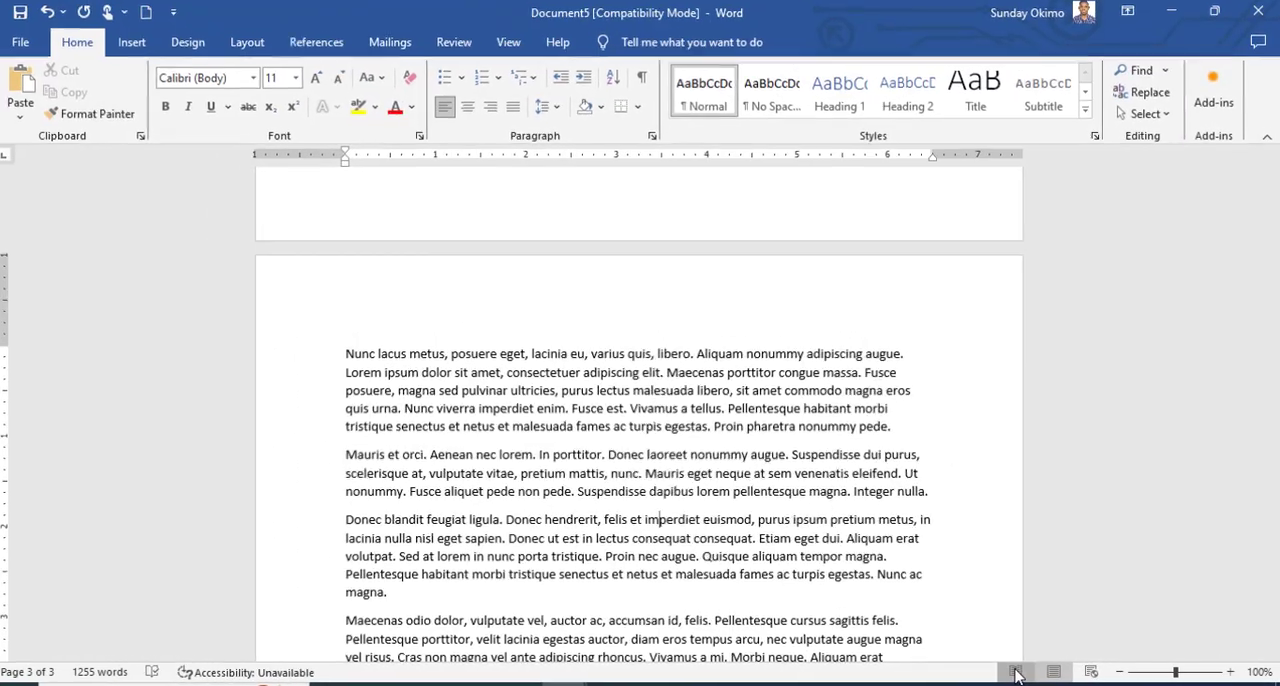
View the document in Read Mode and return to editing it.
{"action": "left_click", "coordinate": [968, 669]}
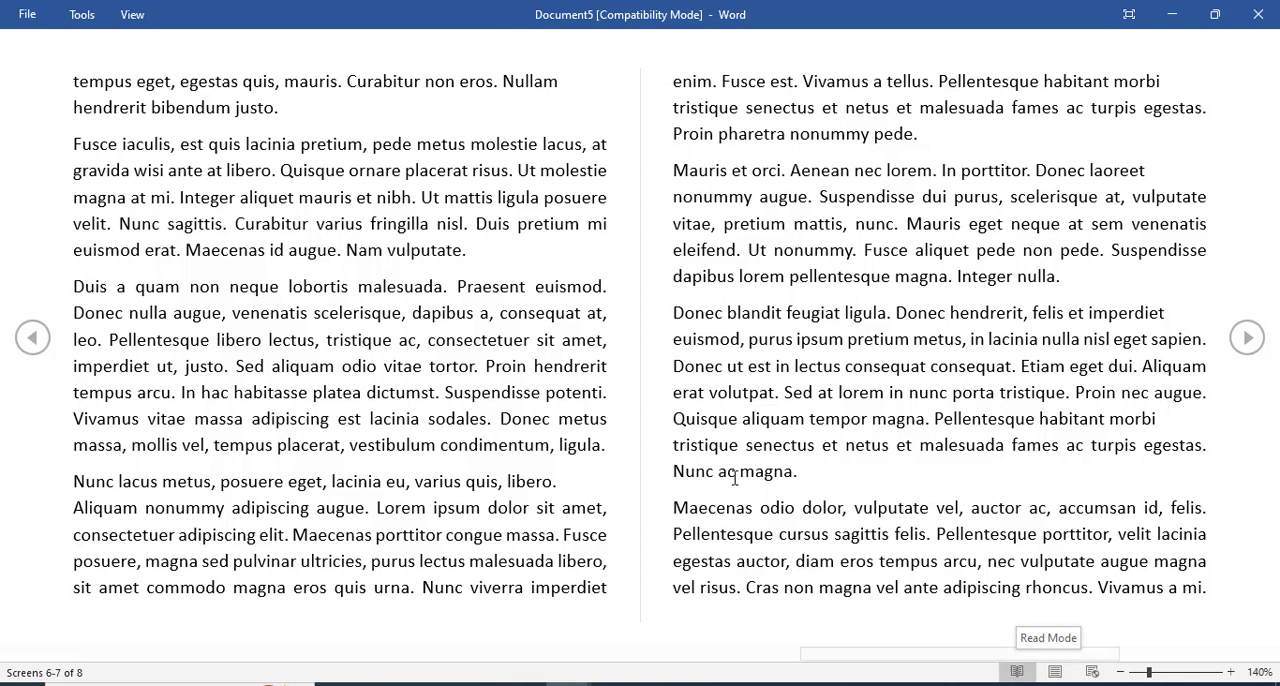
{"action": "left_click", "coordinate": [132, 18]}
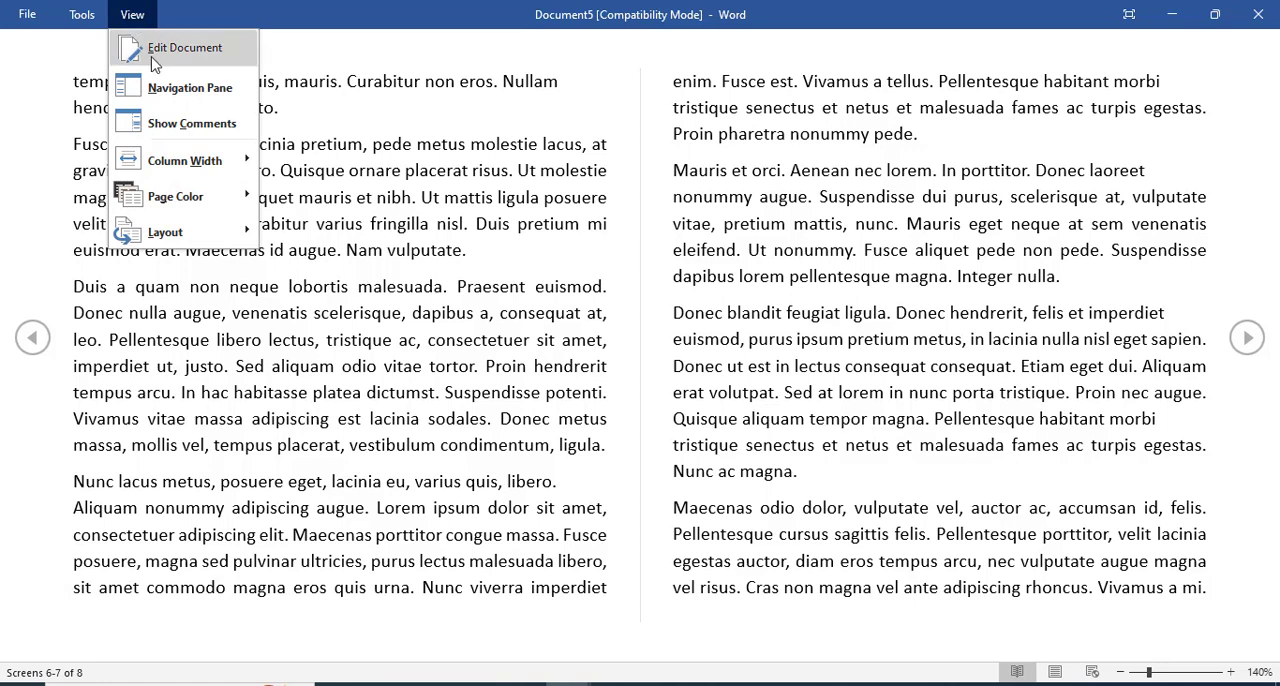
{"action": "left_click", "coordinate": [169, 57]}
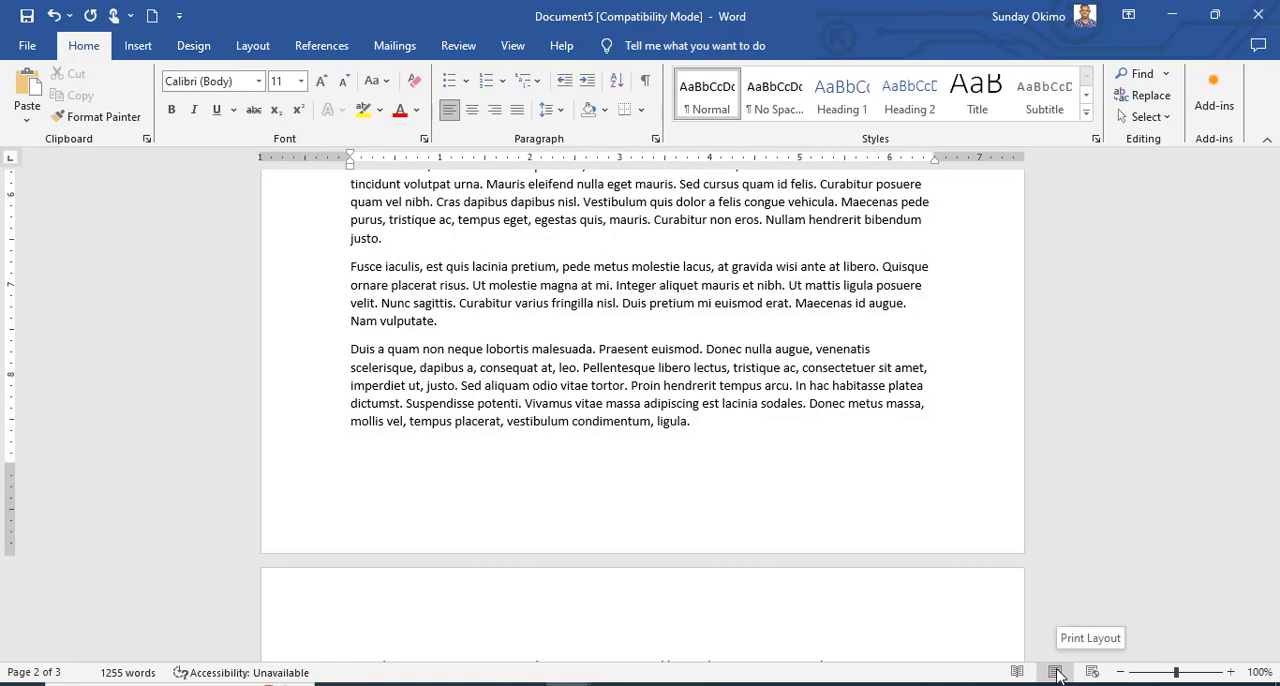
Show the document in Web Layout and view it from its beginning.
{"action": "left_click", "coordinate": [1091, 672]}
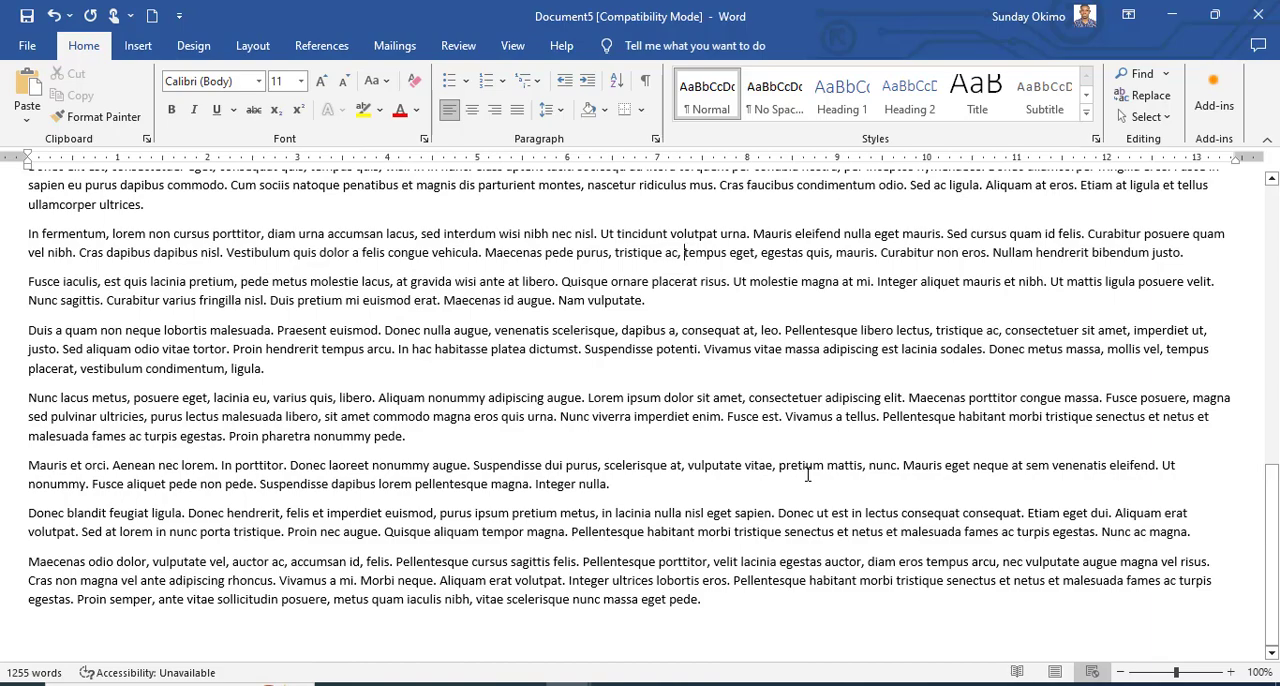
{"action": "scroll", "coordinate": [802, 364], "scroll_direction": "up", "scroll_amount": 4}
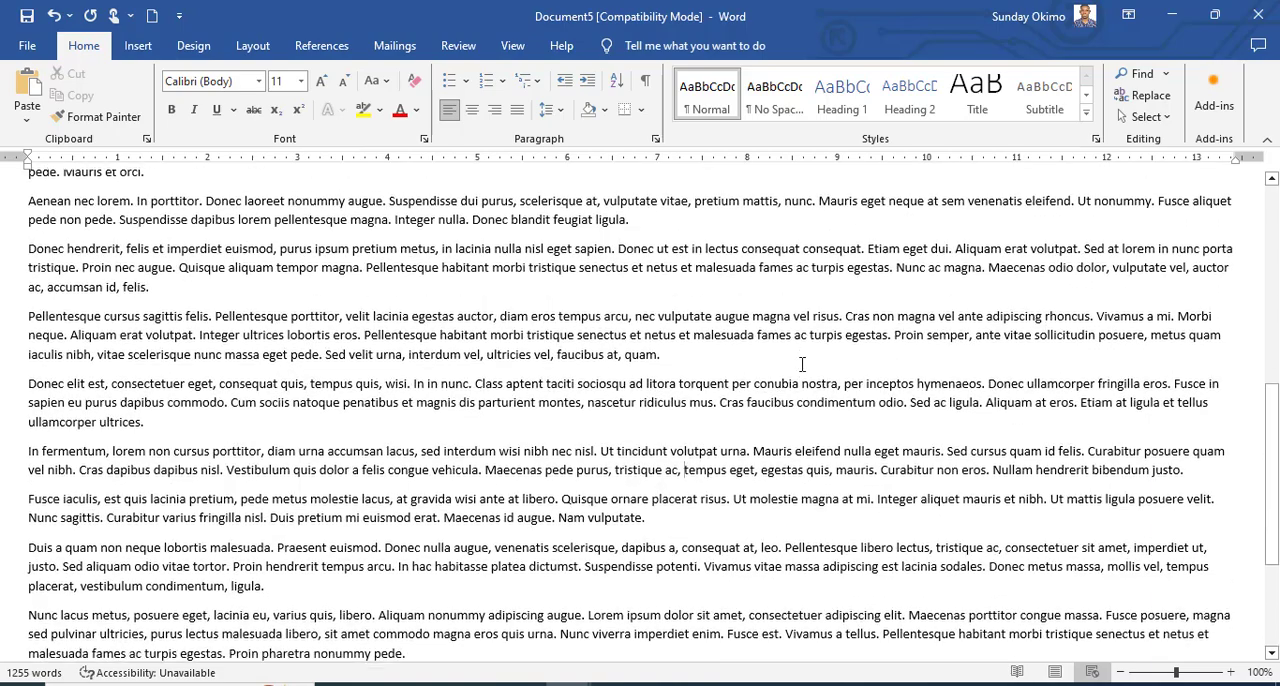
{"action": "scroll", "coordinate": [802, 364], "scroll_direction": "up", "scroll_amount": 10}
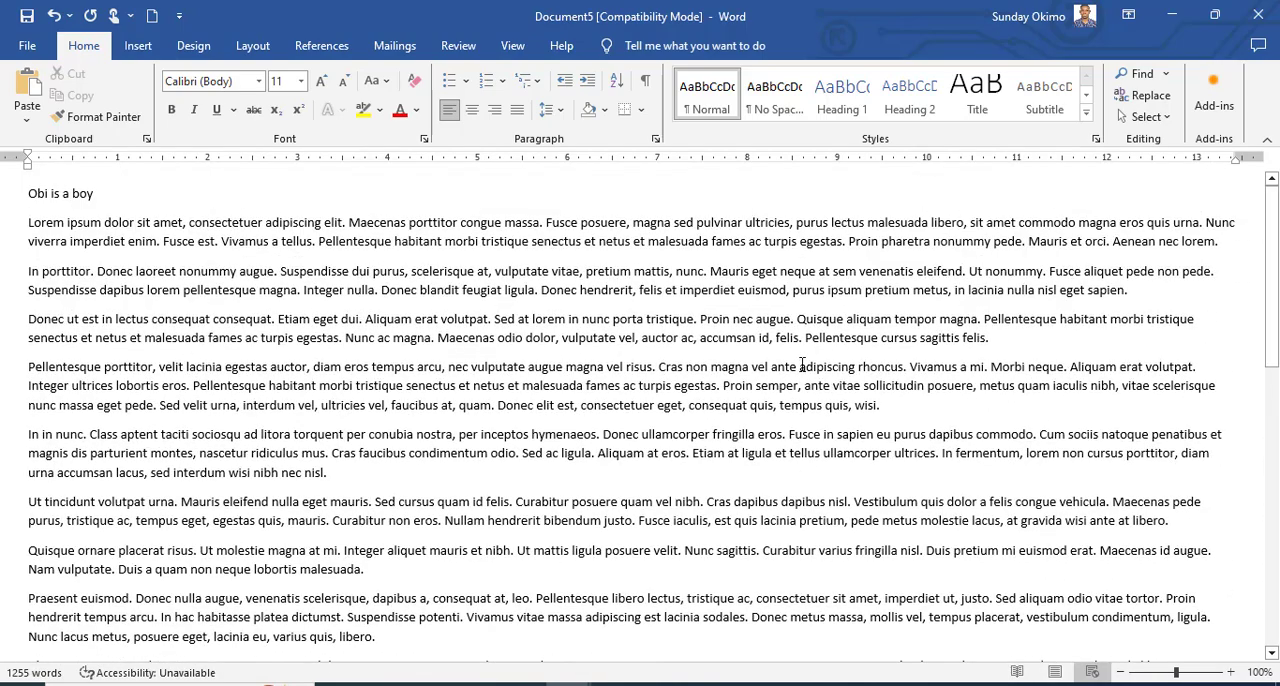
Look through the document in Web Layout, and switch it to Print Layout to view its pages.
{"action": "scroll", "coordinate": [802, 364], "scroll_direction": "down", "scroll_amount": 2}
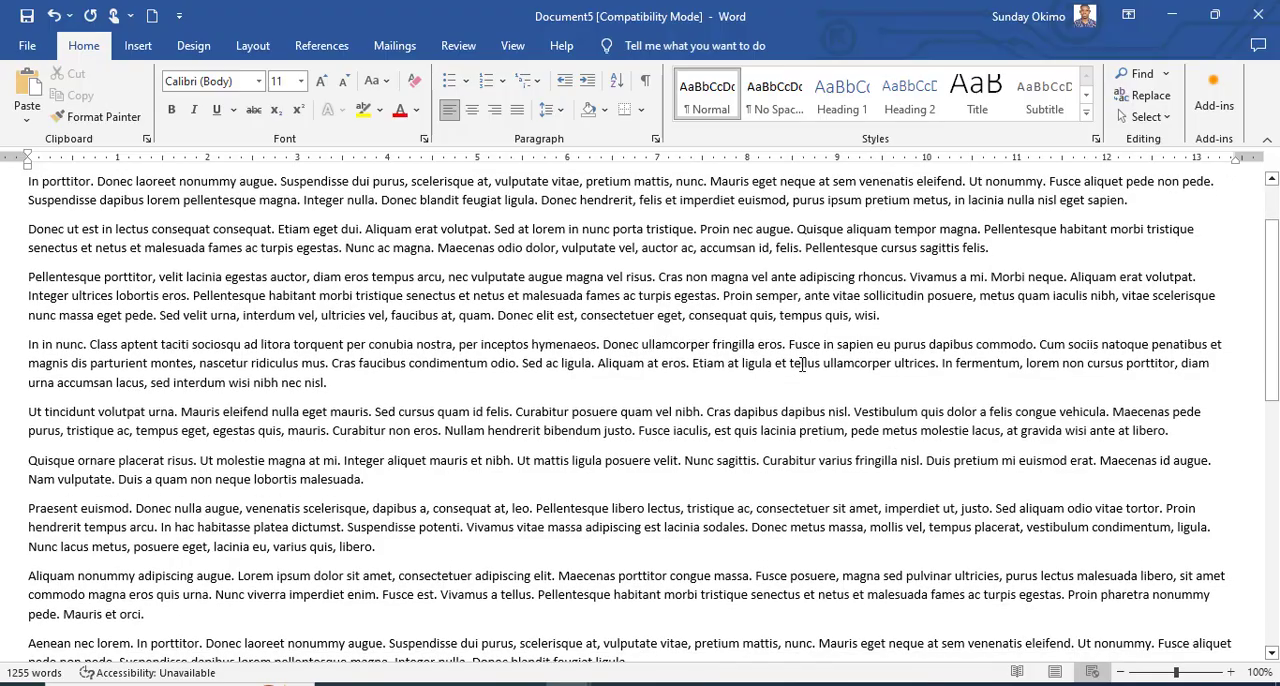
{"action": "scroll", "coordinate": [802, 364], "scroll_direction": "down", "scroll_amount": 15}
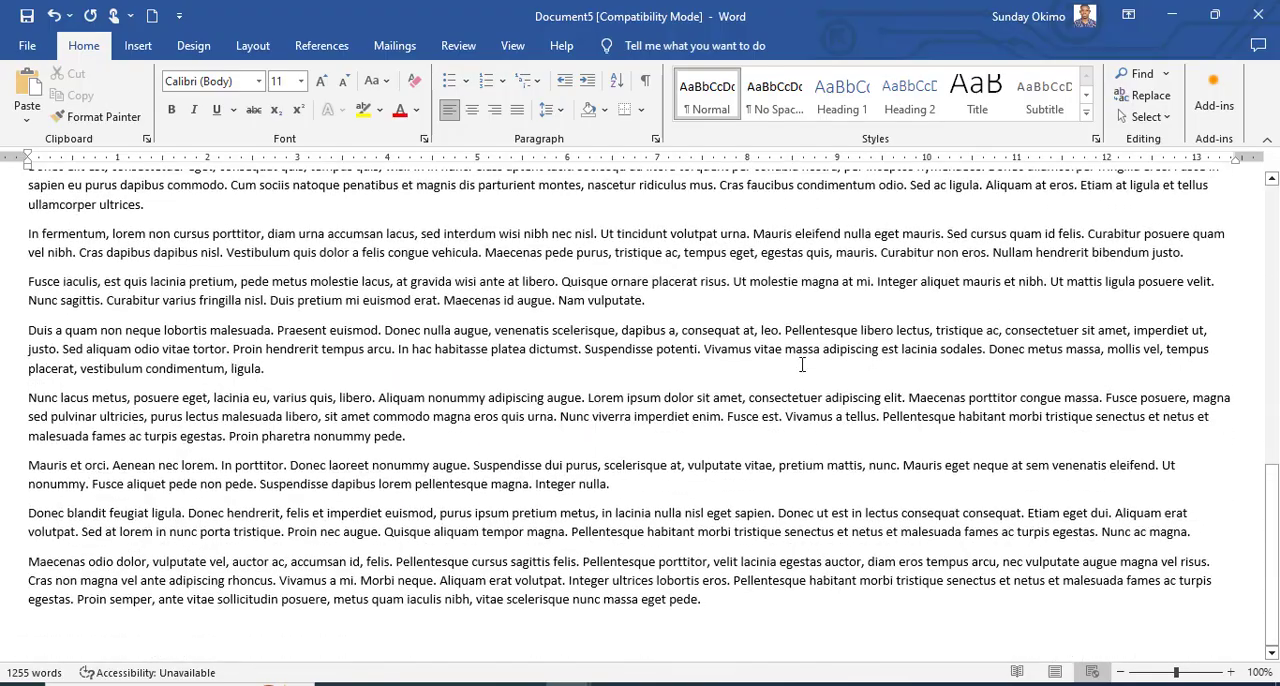
{"action": "scroll", "coordinate": [802, 364], "scroll_direction": "up", "scroll_amount": 5}
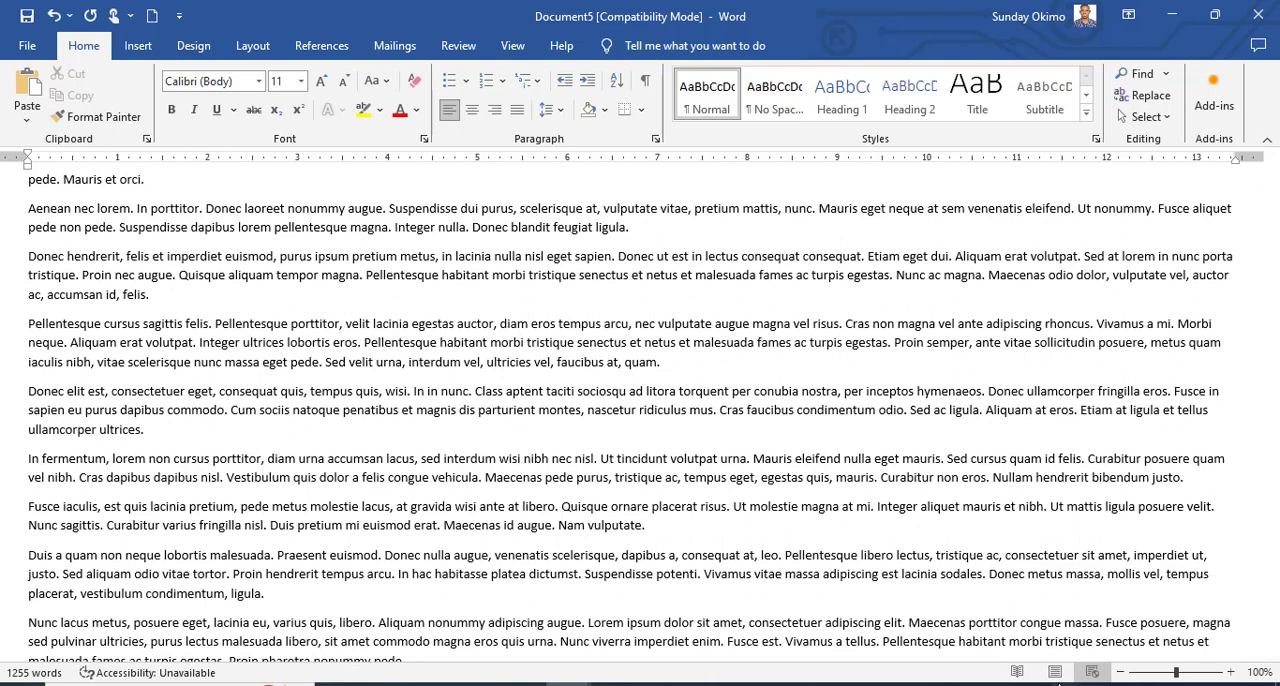
{"action": "left_click", "coordinate": [1054, 672]}
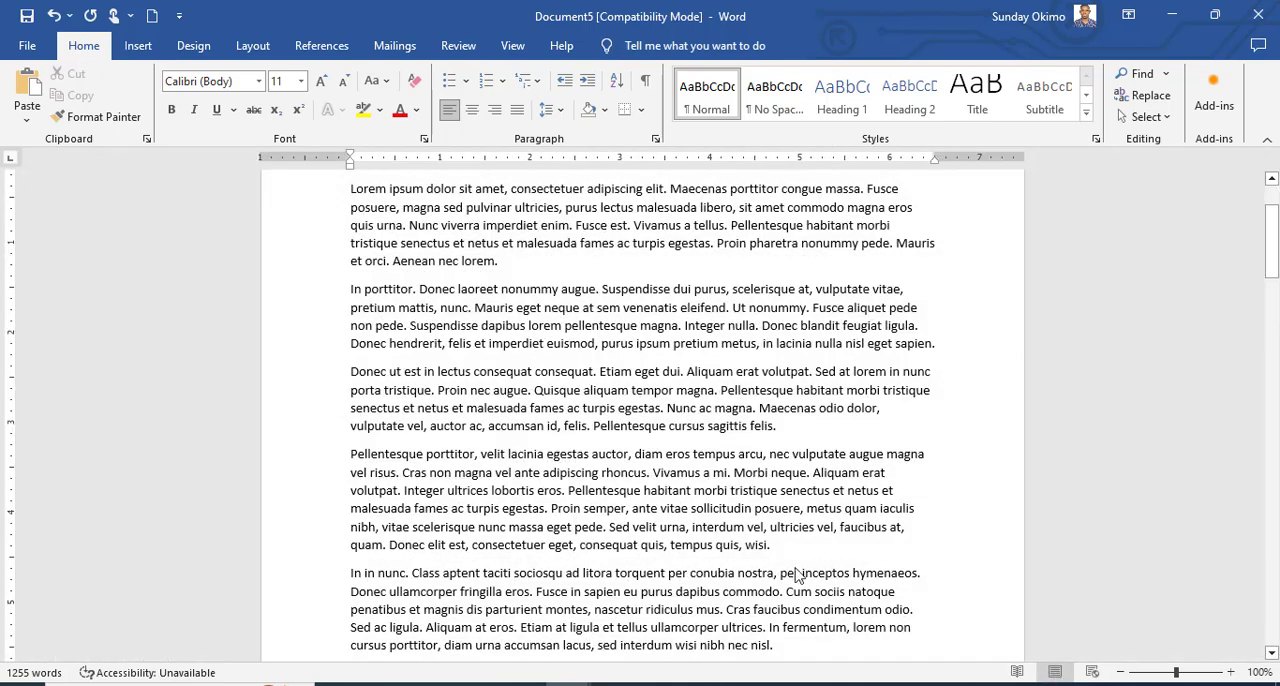
{"action": "scroll", "coordinate": [589, 406], "scroll_direction": "up", "scroll_amount": 1}
{"action": "scroll", "coordinate": [589, 406], "scroll_direction": "down", "scroll_amount": 12}
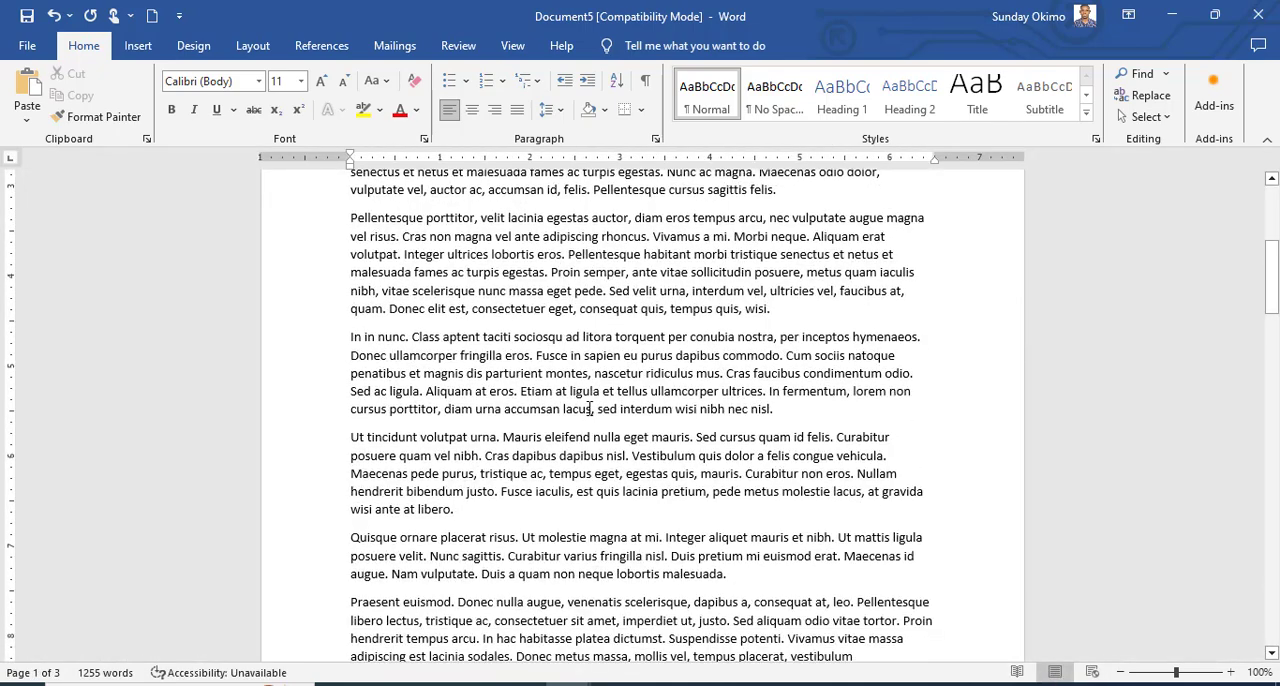
{"action": "scroll", "coordinate": [589, 408], "scroll_direction": "down", "scroll_amount": 8}
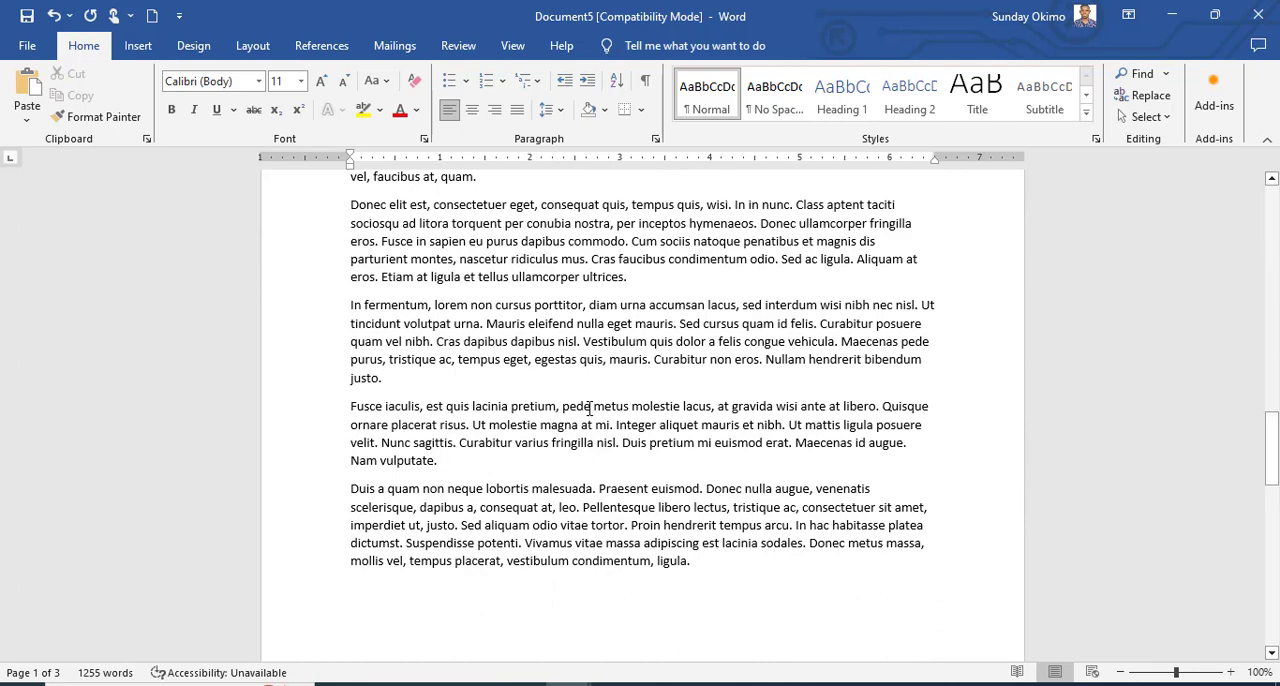
{"action": "scroll", "coordinate": [589, 408], "scroll_direction": "up", "scroll_amount": 1}
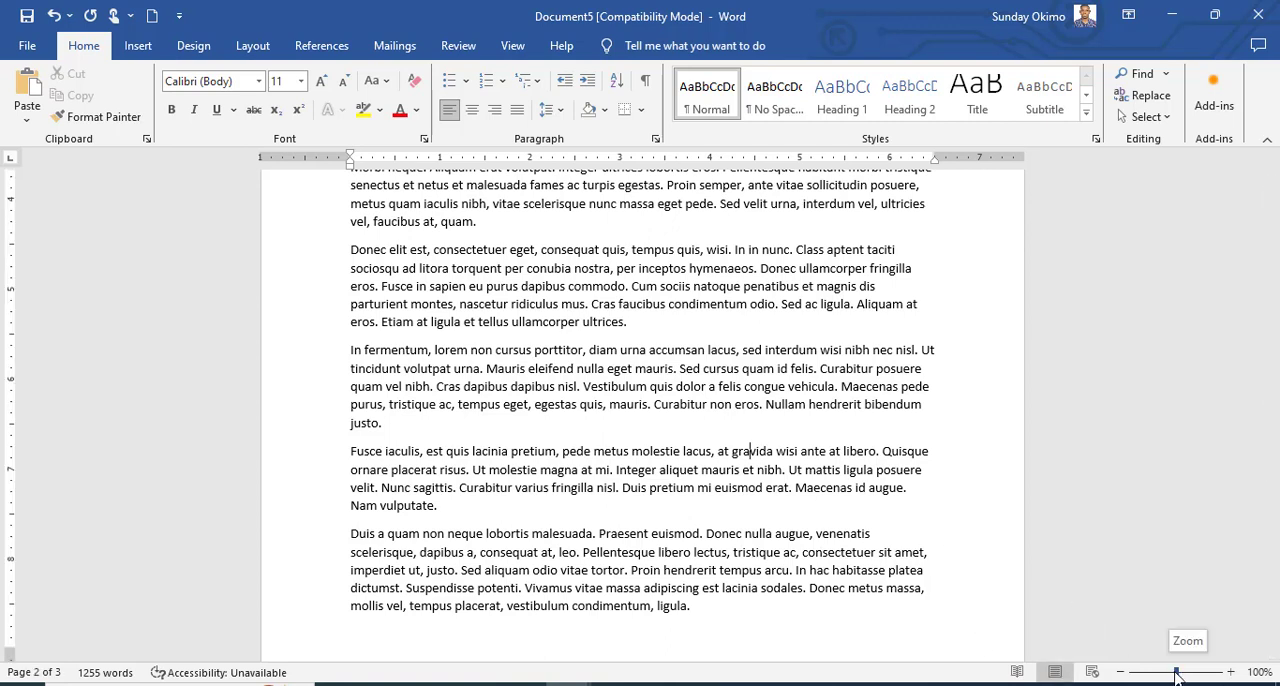
{"action": "mouse_move", "coordinate": [1177, 677]}
{"action": "left_mouse_down"}
{"action": "mouse_move", "coordinate": [1195, 677]}
{"action": "mouse_move", "coordinate": [1182, 677]}
{"action": "left_mouse_up"}
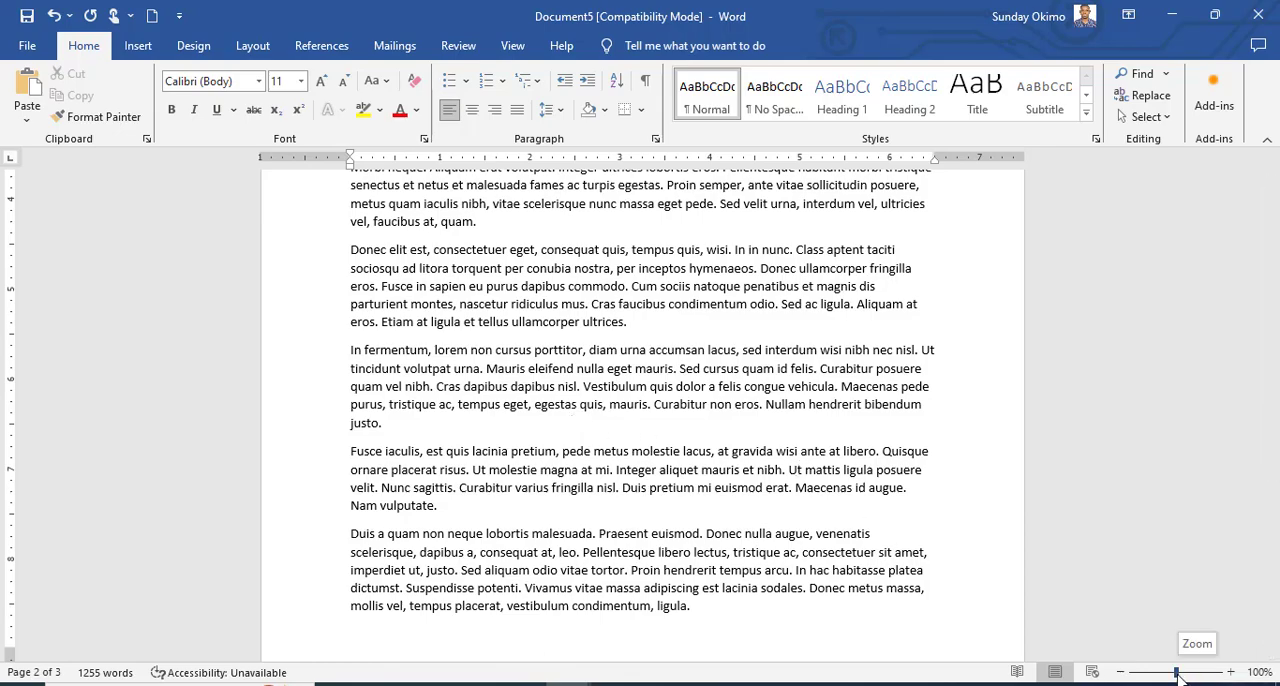
{"action": "mouse_move", "coordinate": [1180, 678]}
{"action": "left_mouse_down"}
{"action": "mouse_move", "coordinate": [1209, 678]}
{"action": "mouse_move", "coordinate": [1181, 678]}
{"action": "left_mouse_up"}
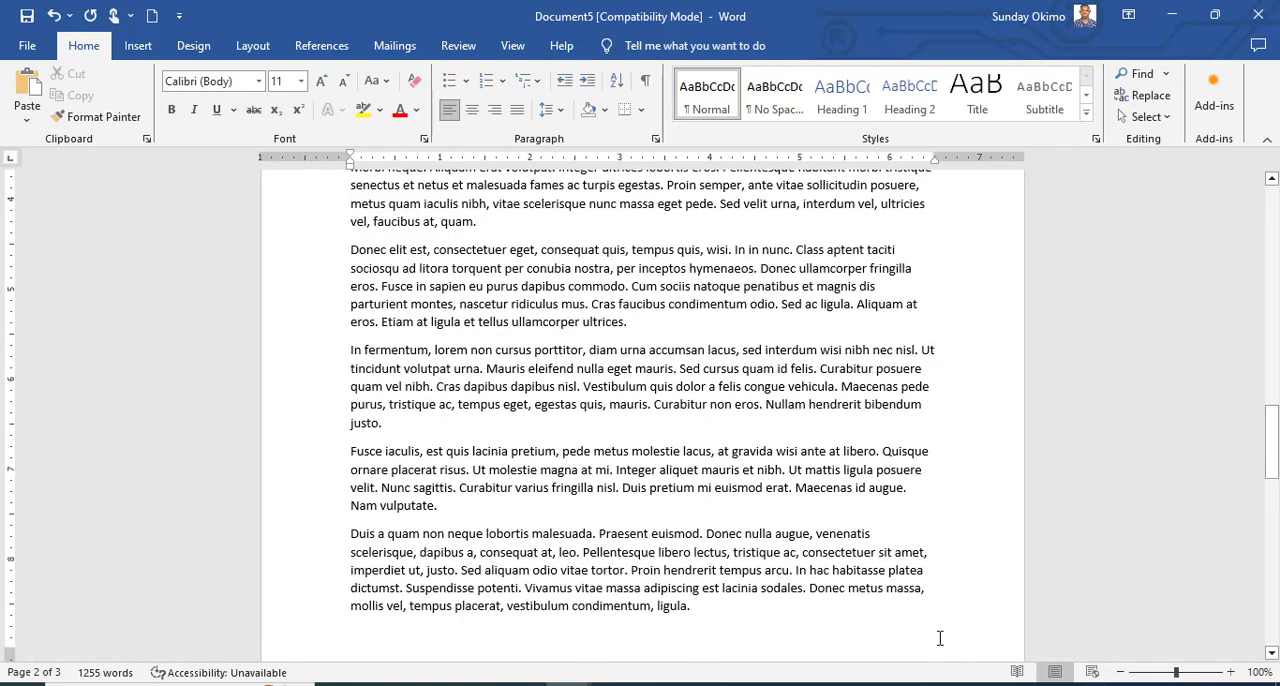
Select all the text in the document and clear the selection.
{"action": "scroll", "coordinate": [815, 491], "scroll_direction": "up", "scroll_amount": 15}
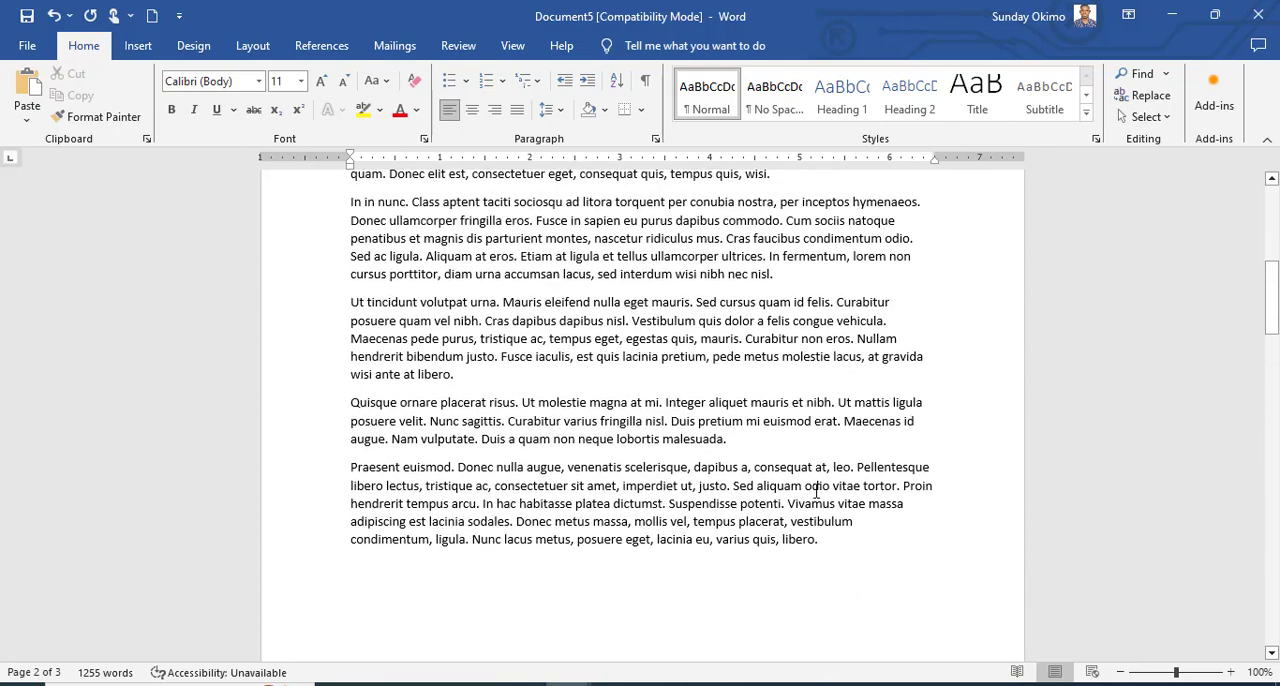
{"action": "scroll", "coordinate": [815, 491], "scroll_direction": "up", "scroll_amount": 10}
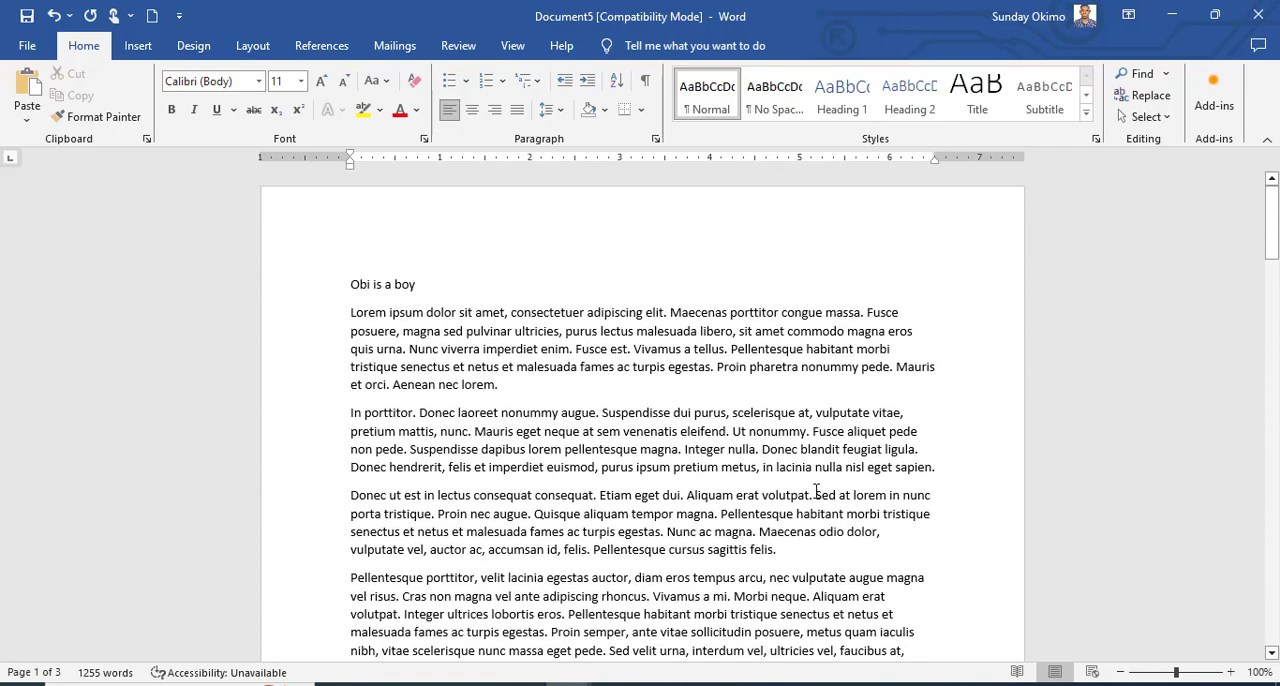
{"action": "left_click", "coordinate": [780, 447]}
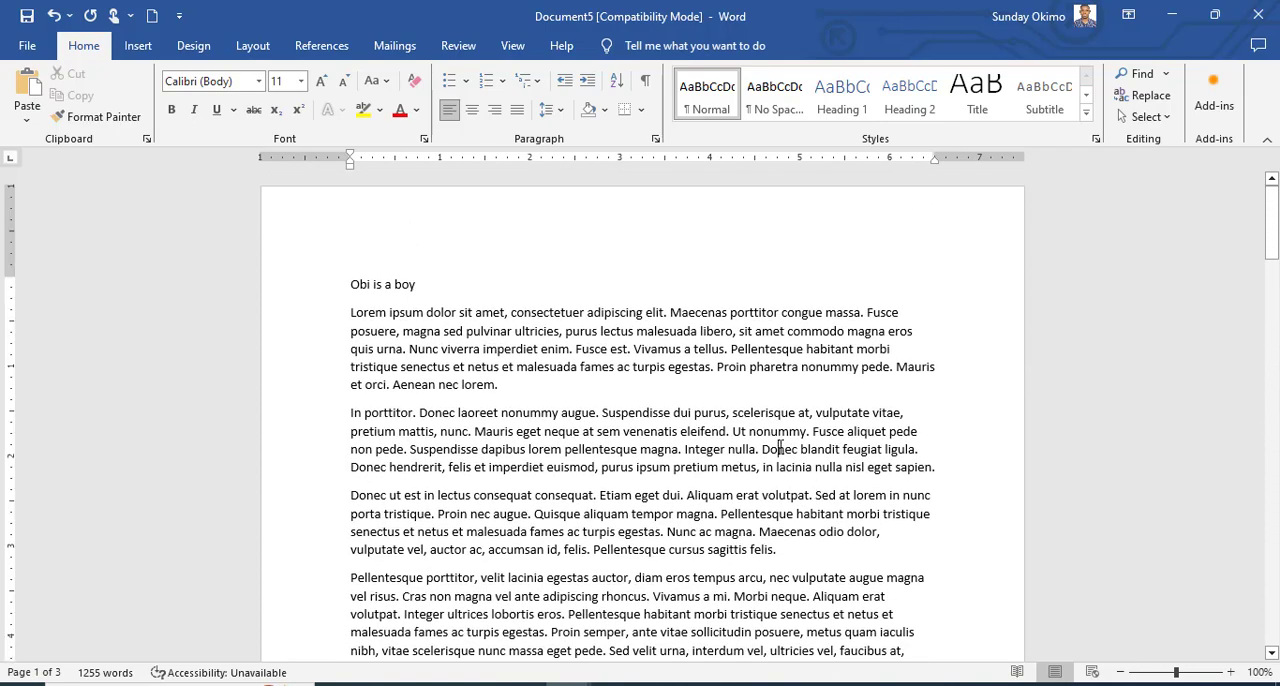
{"action": "key", "text": "ctrl+a"}
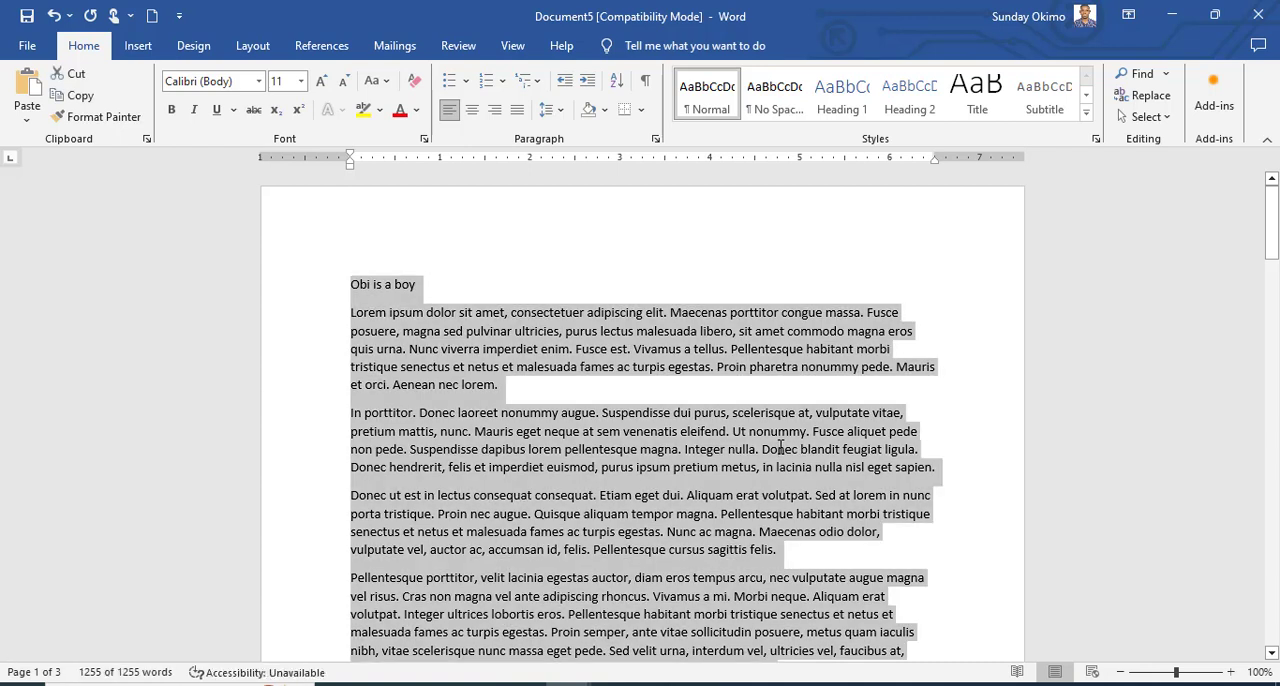
{"action": "left_click", "coordinate": [764, 452]}
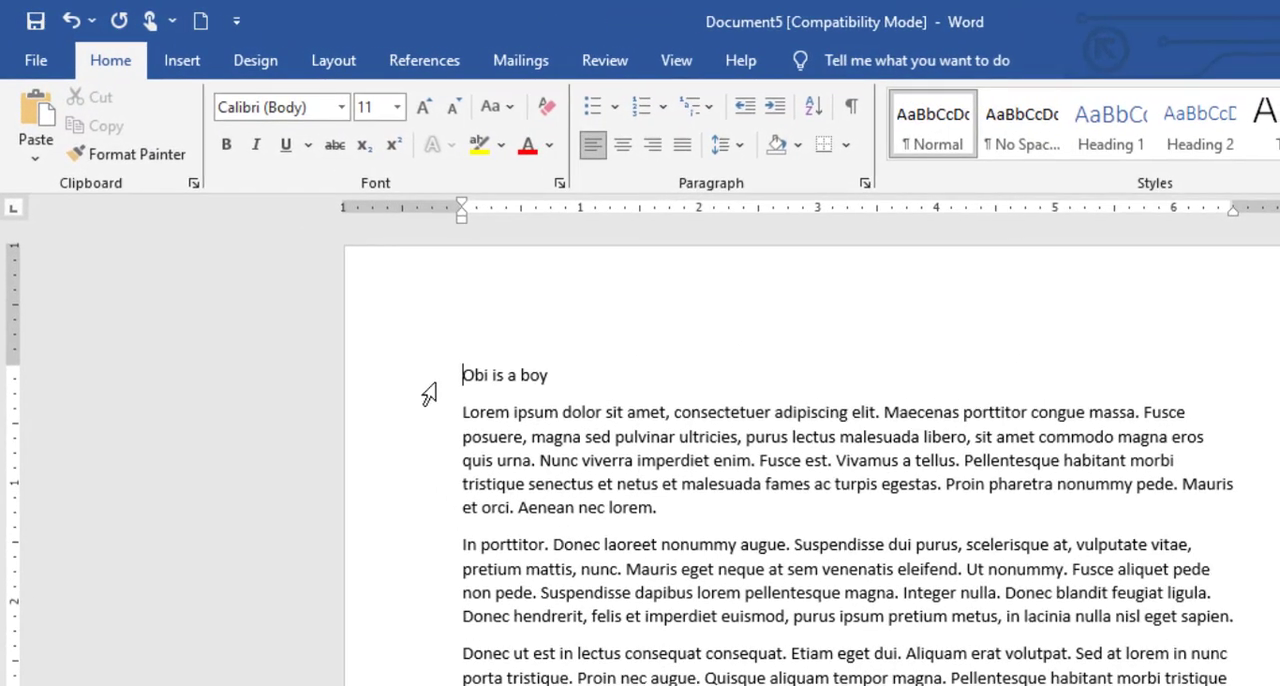
Replace the first line "Obi is a boy" with the heading "Introduction".
{"action": "left_click", "coordinate": [431, 388]}
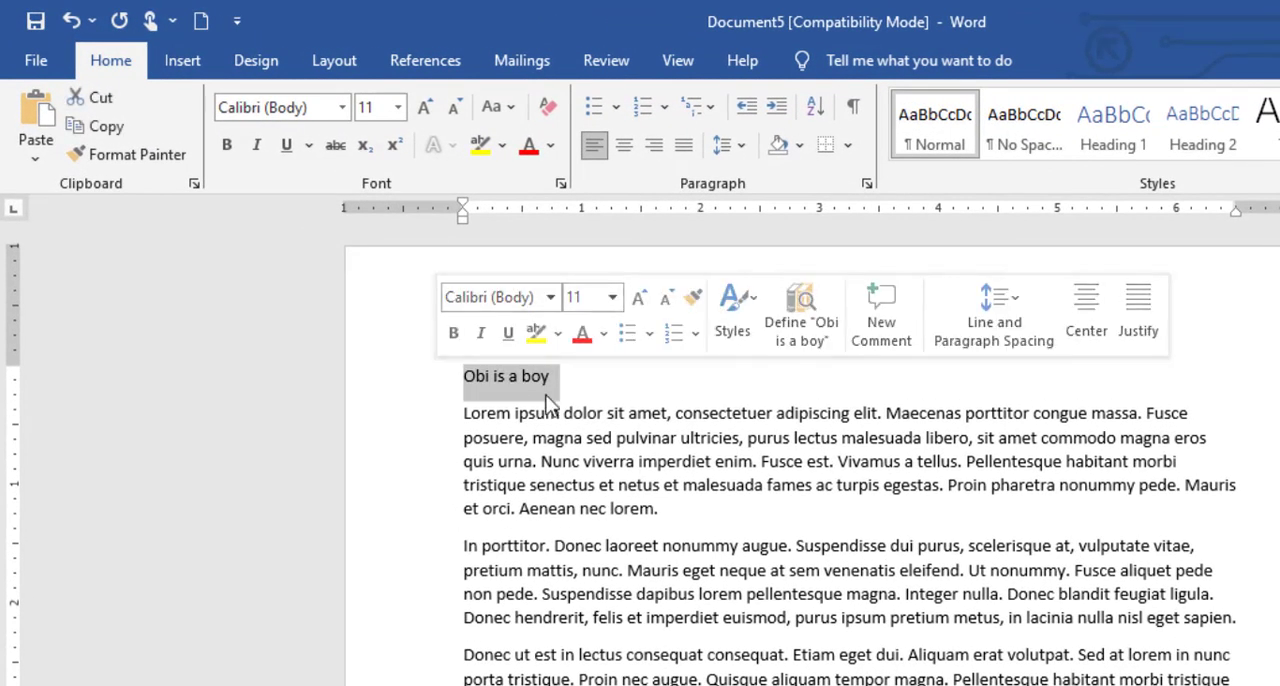
{"action": "left_click", "coordinate": [584, 384]}
{"action": "left_click_drag", "start_coordinate": [584, 384], "coordinate": [474, 390]}
{"action": "type", "text": "Intr"}
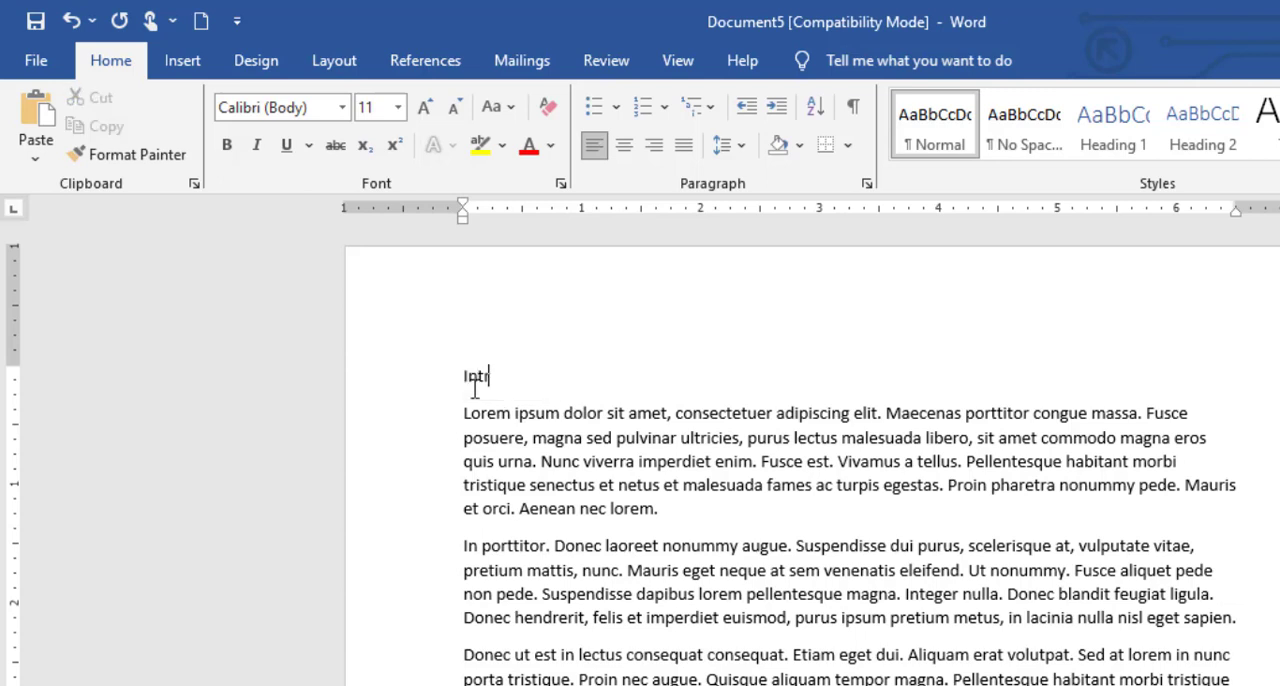
{"action": "type", "text": "oduction"}
Make the "Introduction" heading bold.
{"action": "left_click", "coordinate": [424, 388]}
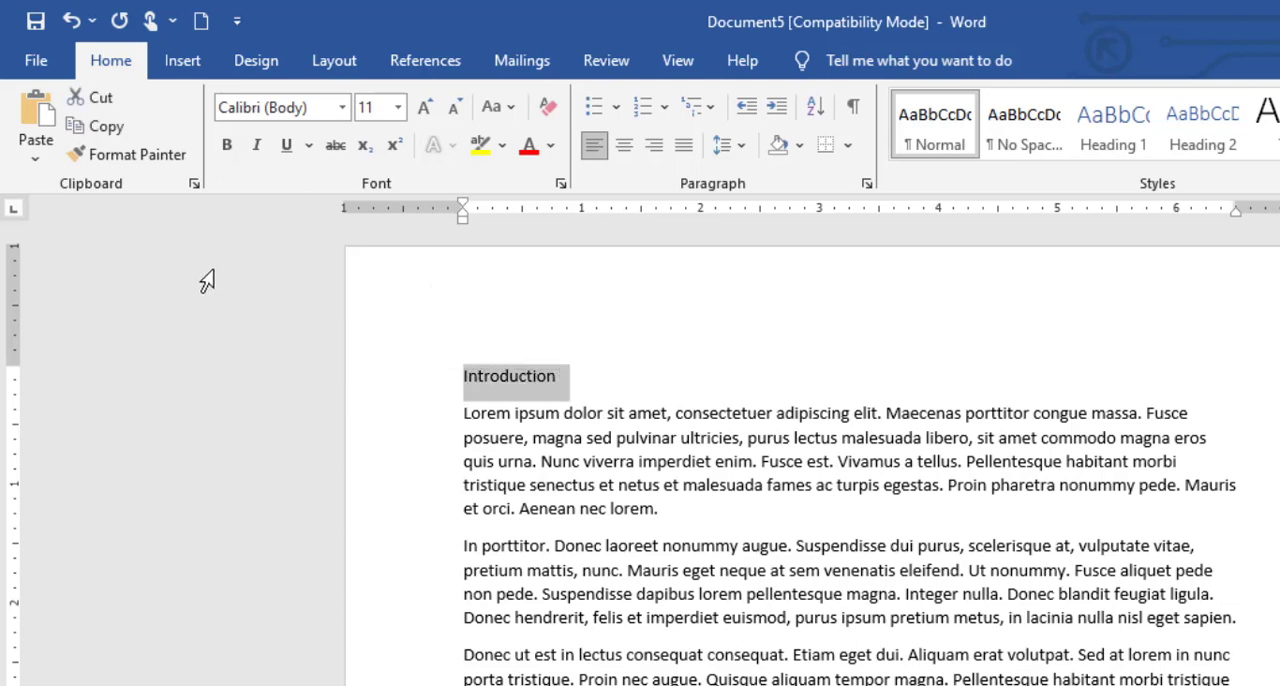
{"action": "left_click", "coordinate": [227, 146]}
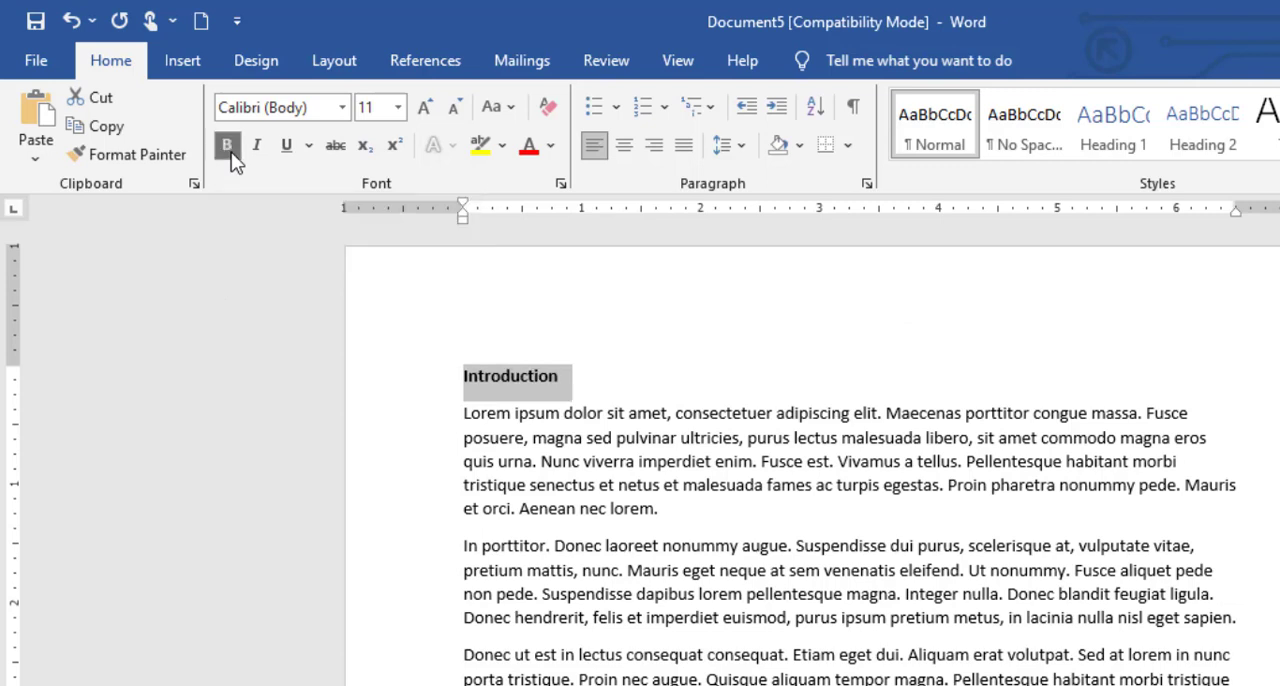
{"action": "left_click", "coordinate": [763, 459]}
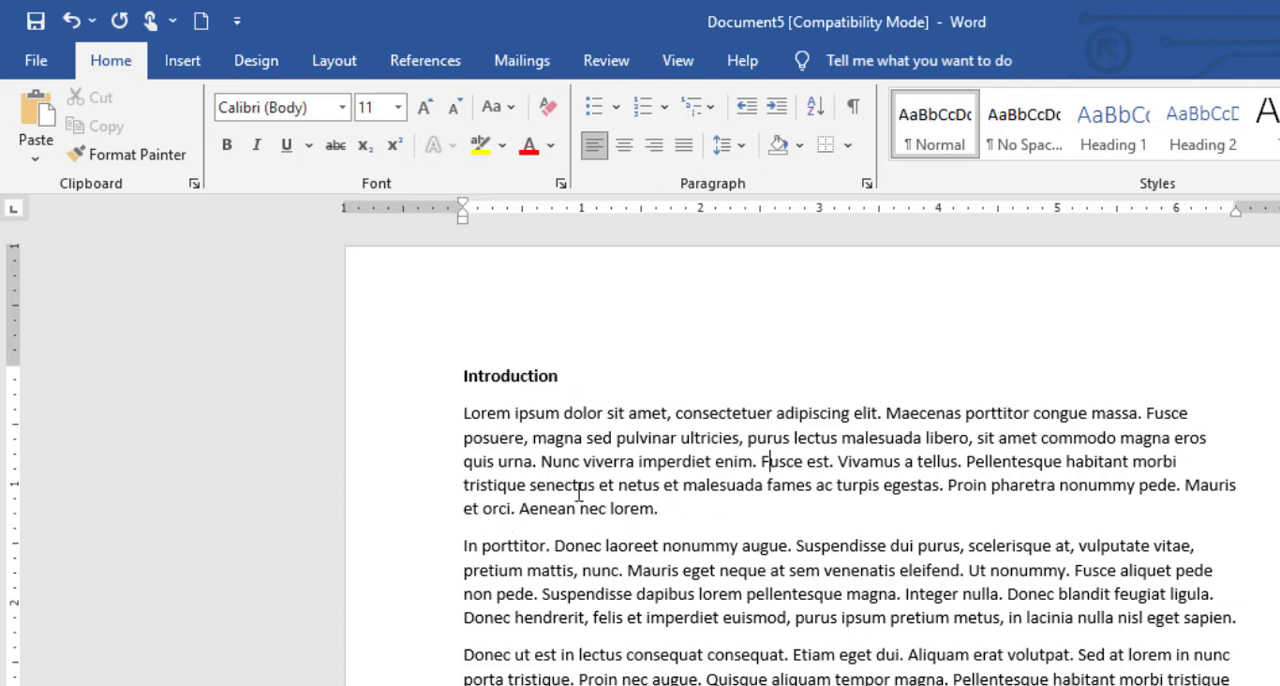
Apply italic and a single underline to the "Introduction" heading.
{"action": "left_click", "coordinate": [410, 382]}
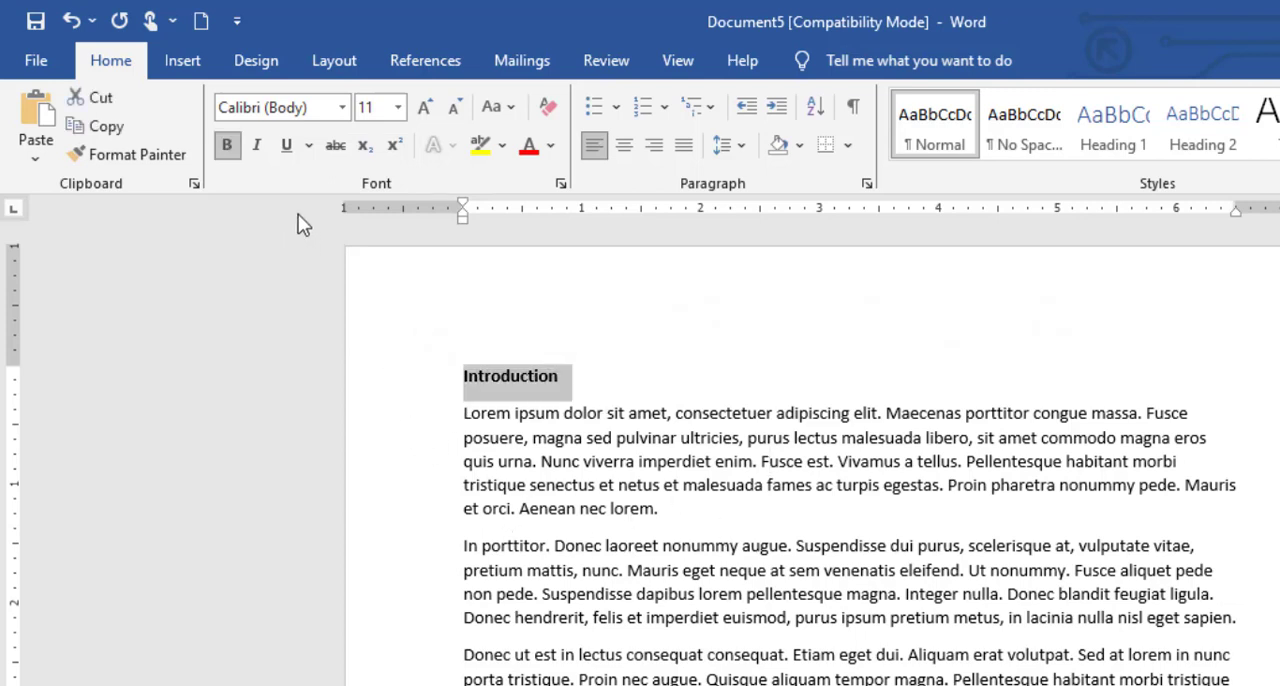
{"action": "left_click", "coordinate": [260, 146]}
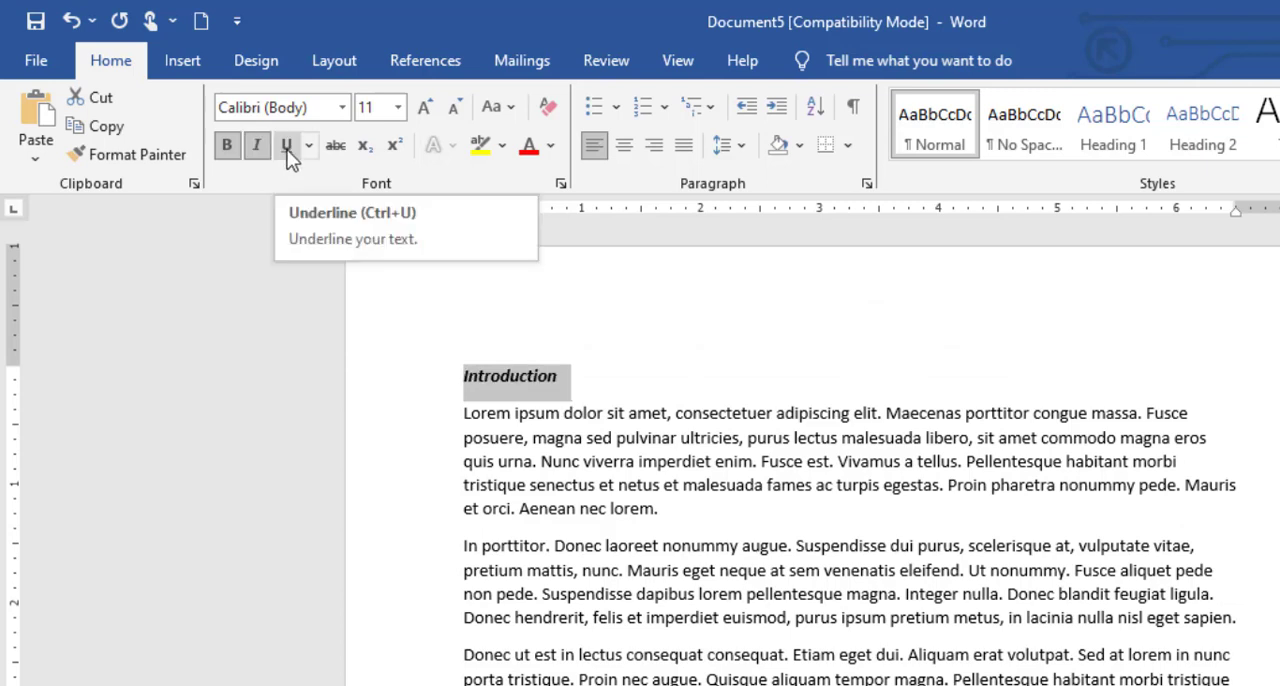
{"action": "left_click", "coordinate": [288, 158]}
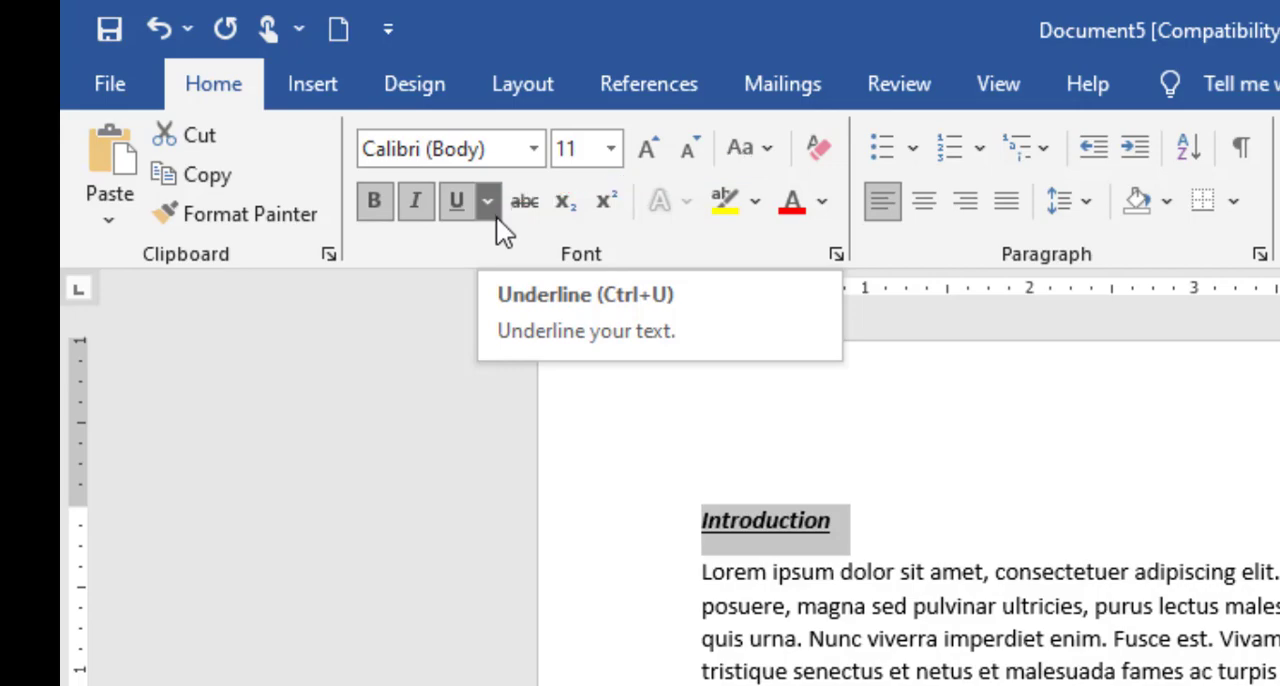
Give the "Introduction" heading a double underline in the orange theme color.
{"action": "left_click", "coordinate": [492, 210]}
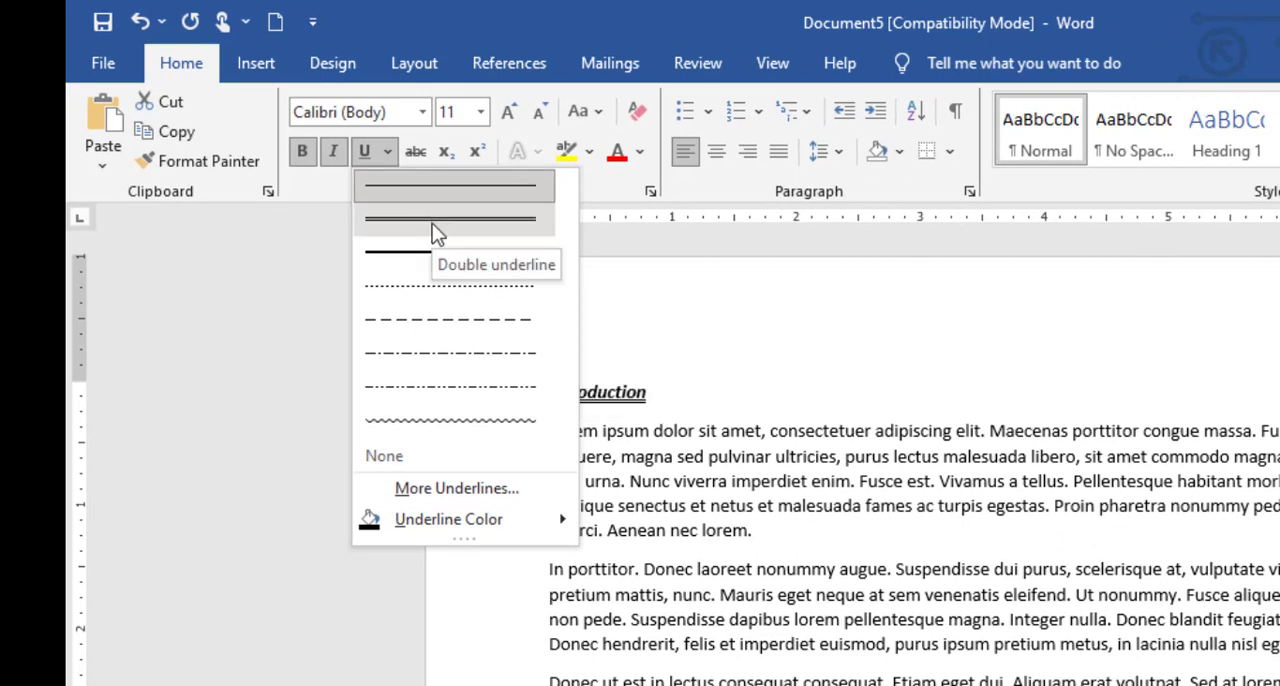
{"action": "left_click", "coordinate": [432, 223]}
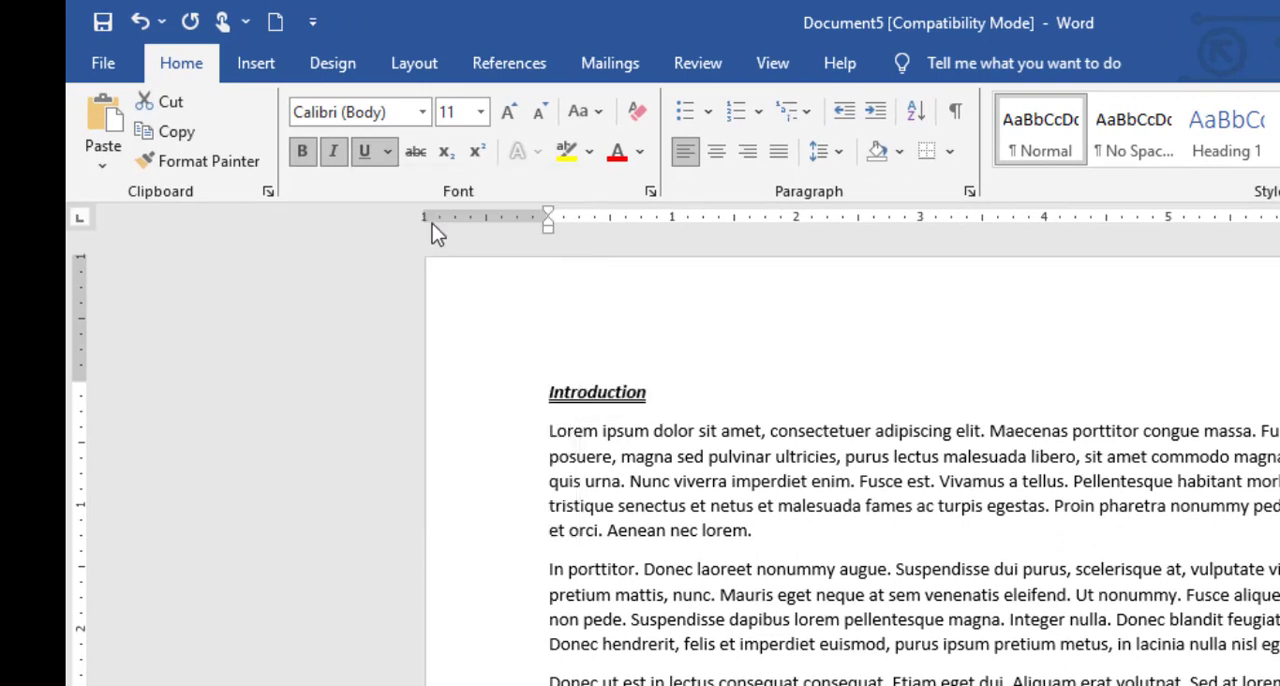
{"action": "left_click", "coordinate": [390, 153]}
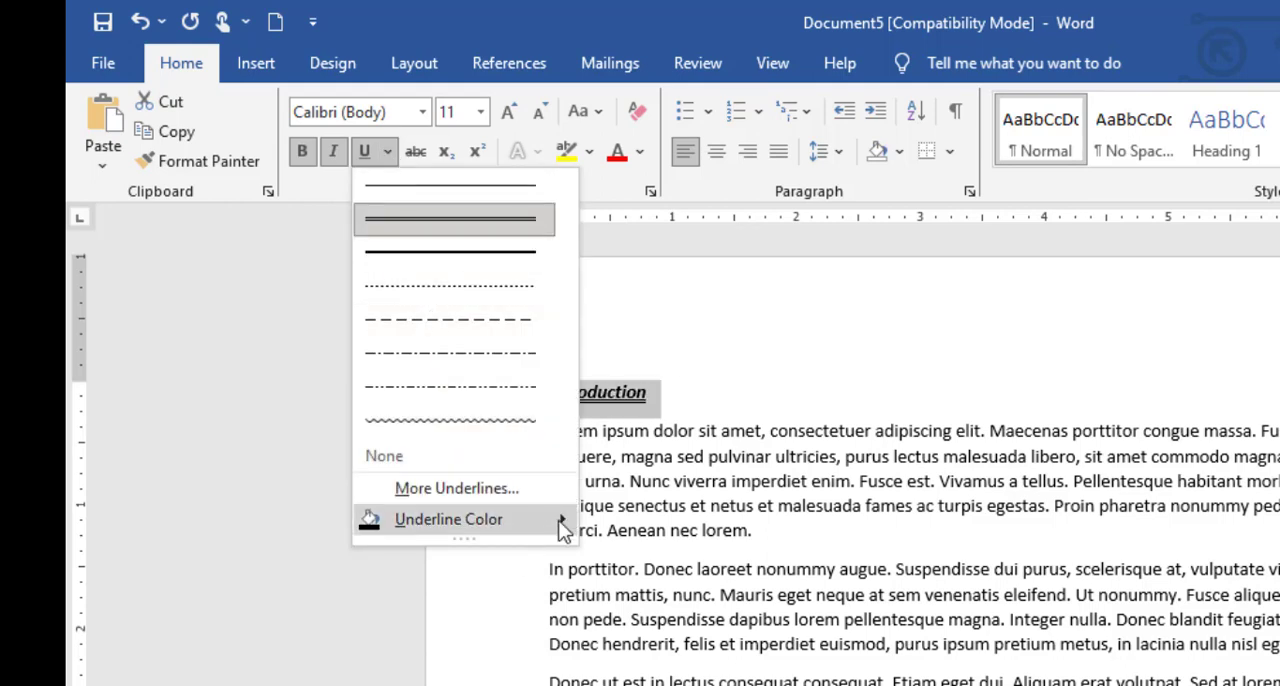
{"action": "mouse_move", "coordinate": [563, 521]}
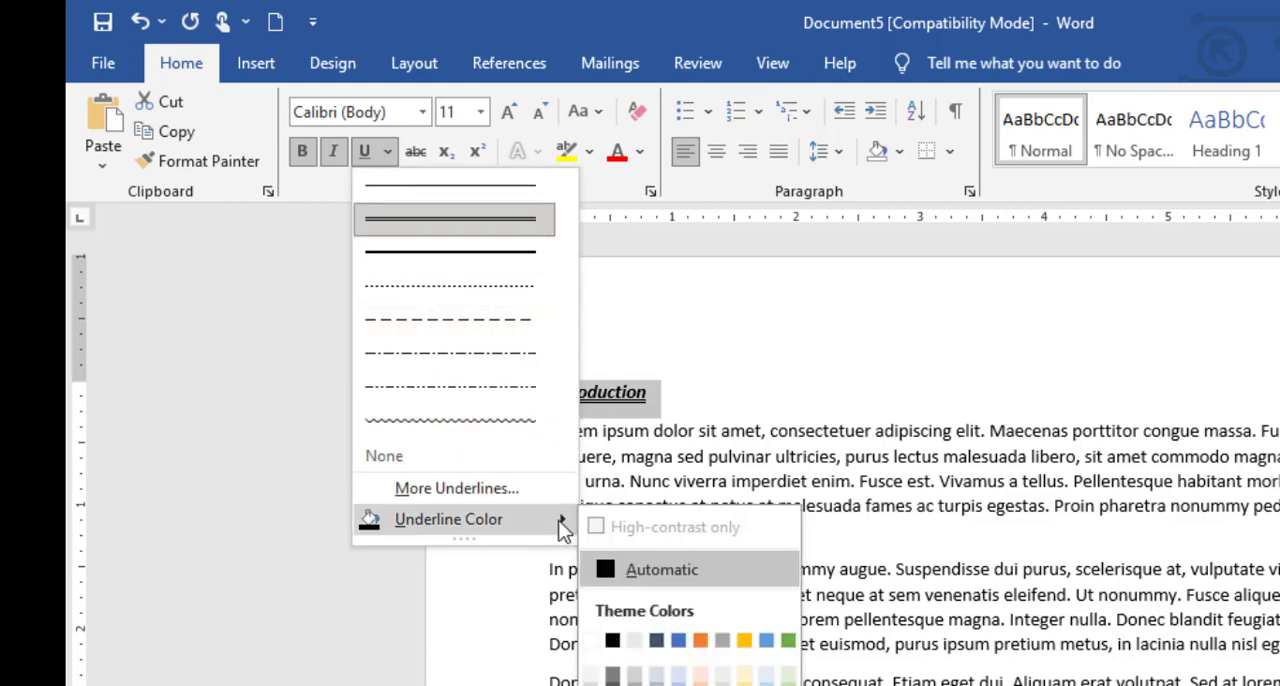
{"action": "left_click", "coordinate": [703, 641]}
{"action": "left_click", "coordinate": [705, 410]}
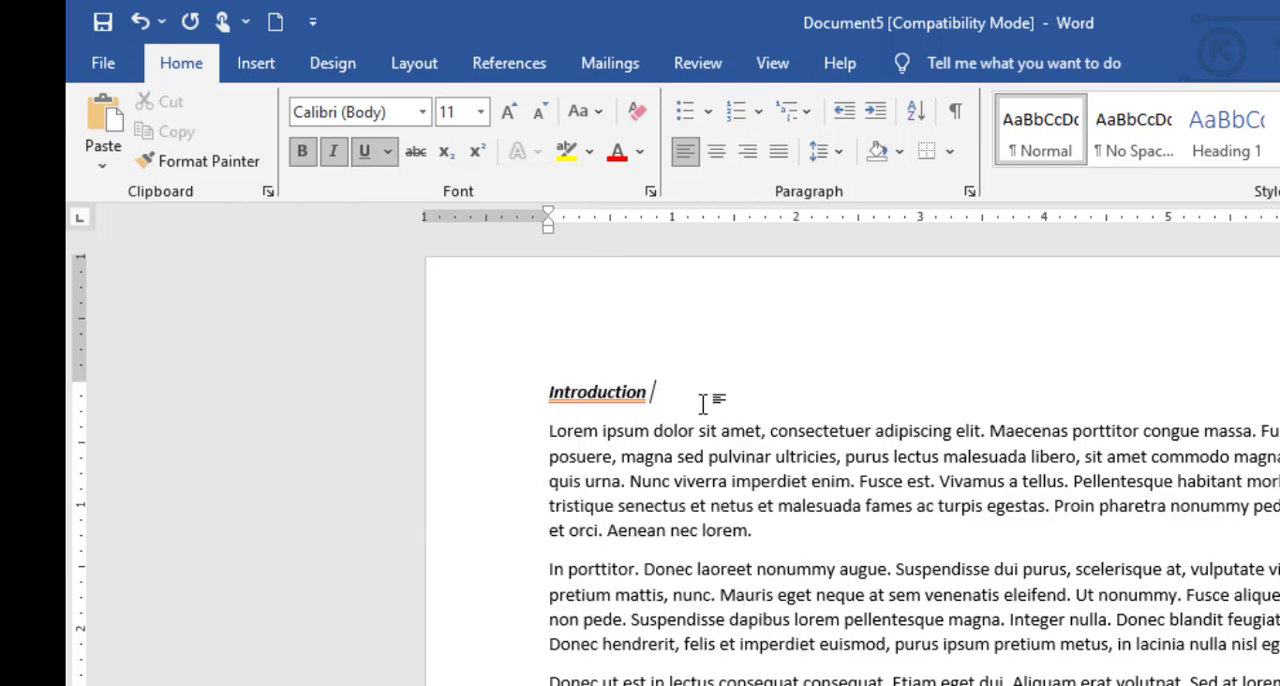
Change the "Introduction" heading's underline to a single line in Automatic color, and remove the underline.
{"action": "left_click_drag", "start_coordinate": [662, 398], "coordinate": [537, 398]}
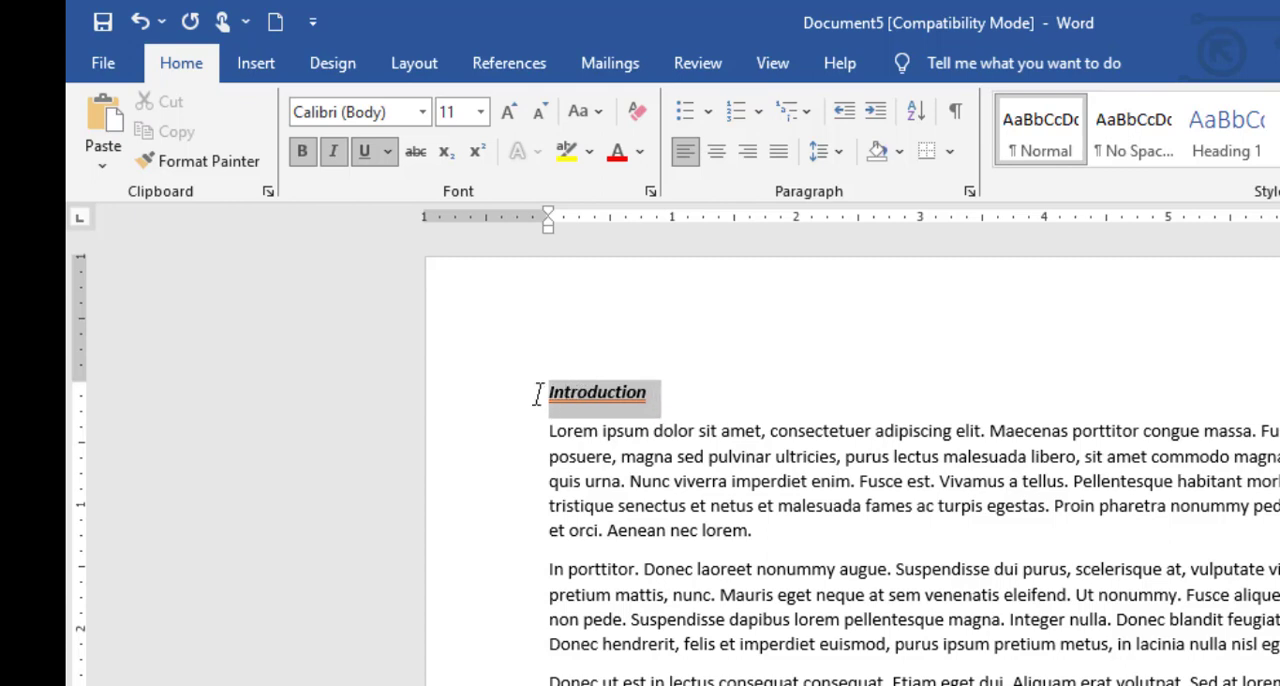
{"action": "left_click", "coordinate": [390, 156]}
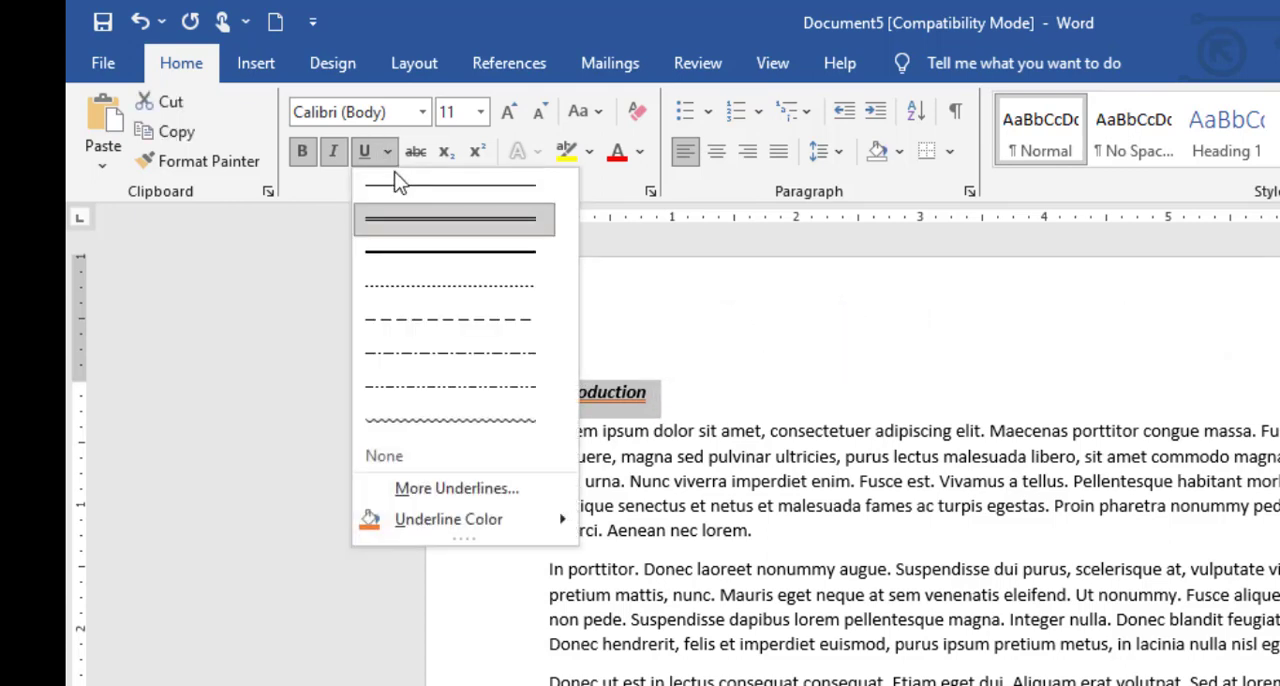
{"action": "left_click", "coordinate": [403, 180]}
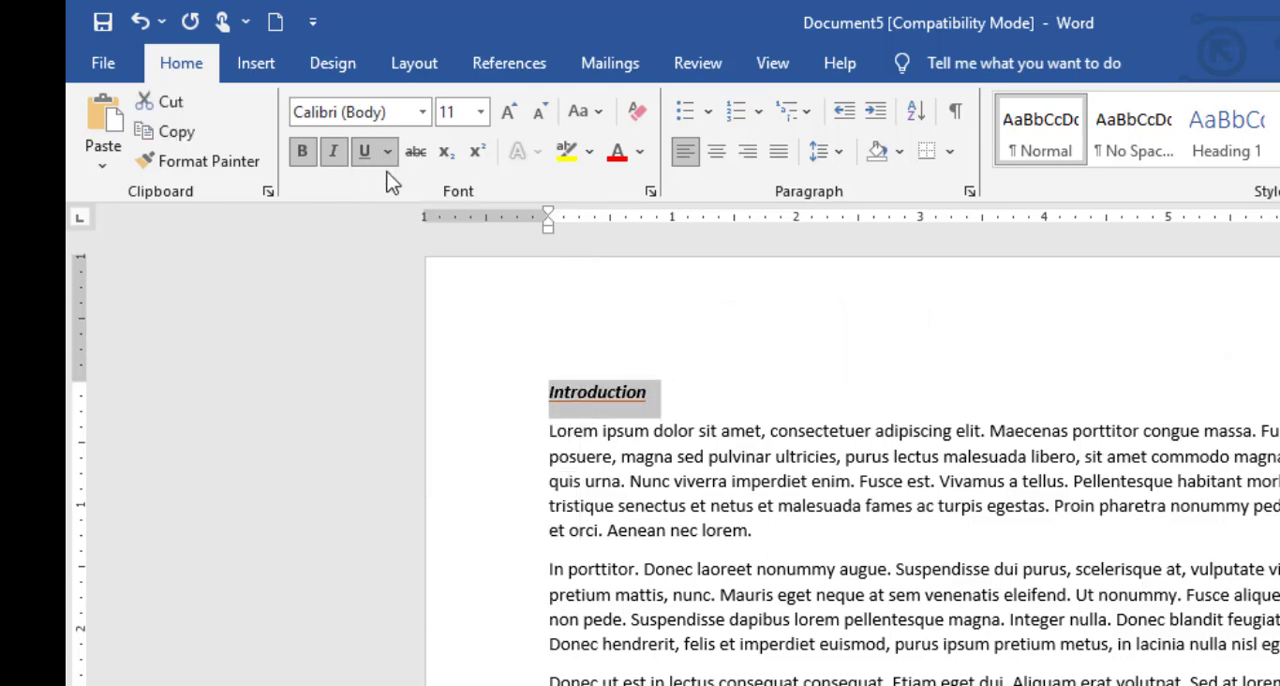
{"action": "left_click", "coordinate": [389, 153]}
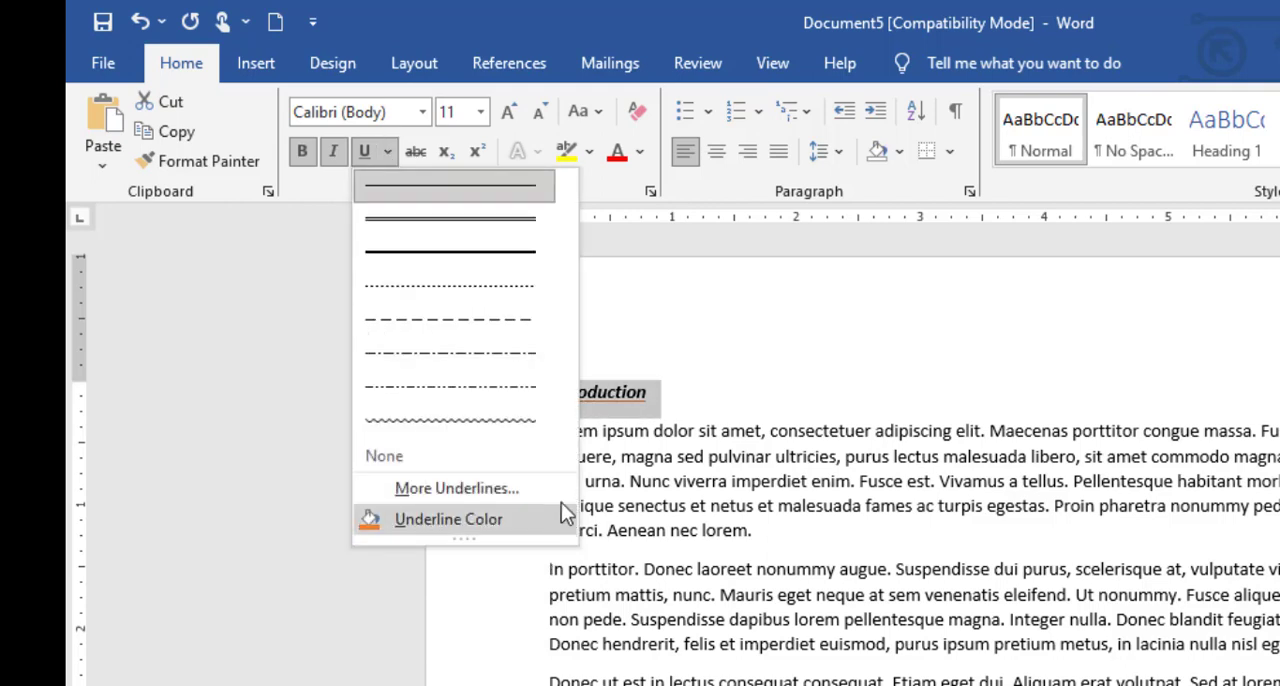
{"action": "mouse_move", "coordinate": [567, 541]}
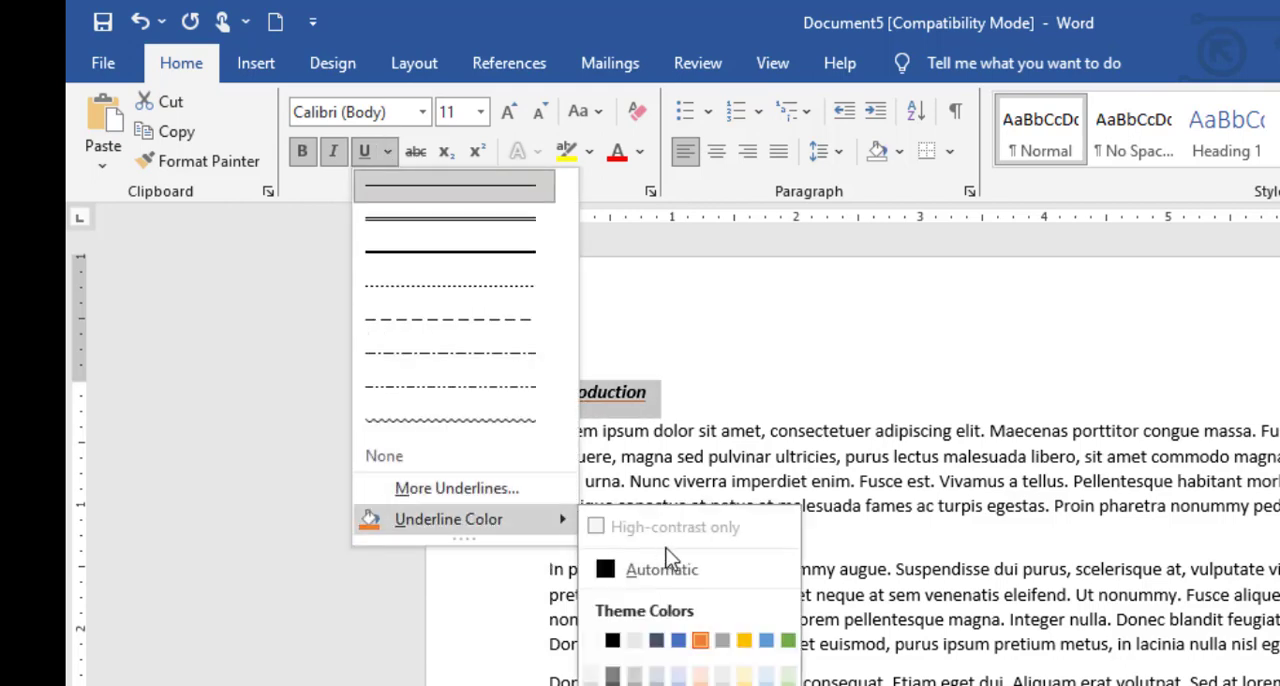
{"action": "left_click", "coordinate": [628, 564]}
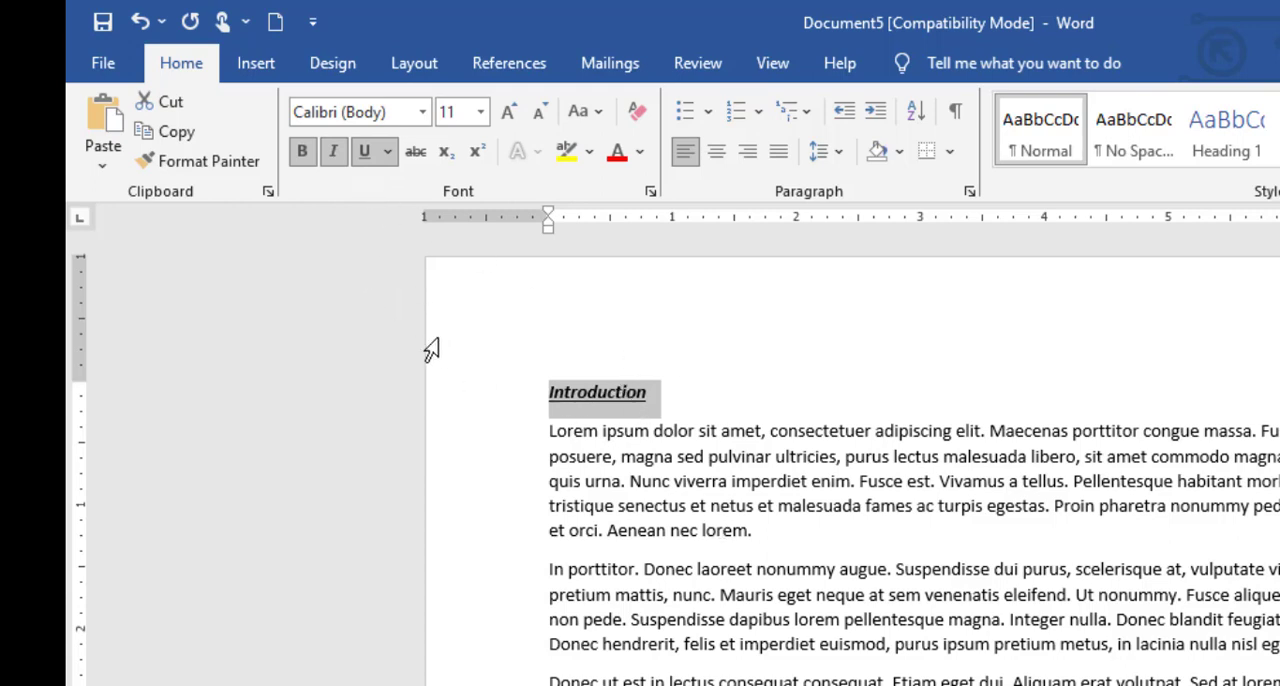
{"action": "left_click", "coordinate": [368, 158]}
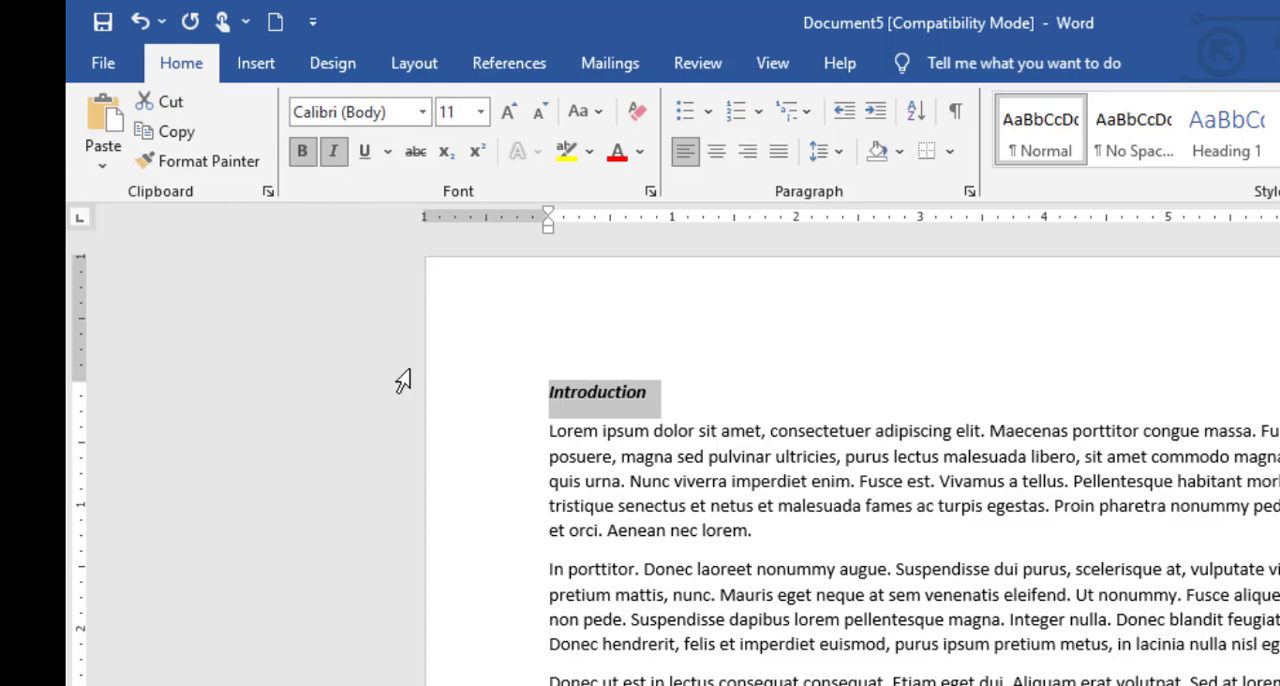
Remove the italic and bold formatting from the "Introduction" heading.
{"action": "left_click", "coordinate": [335, 162]}
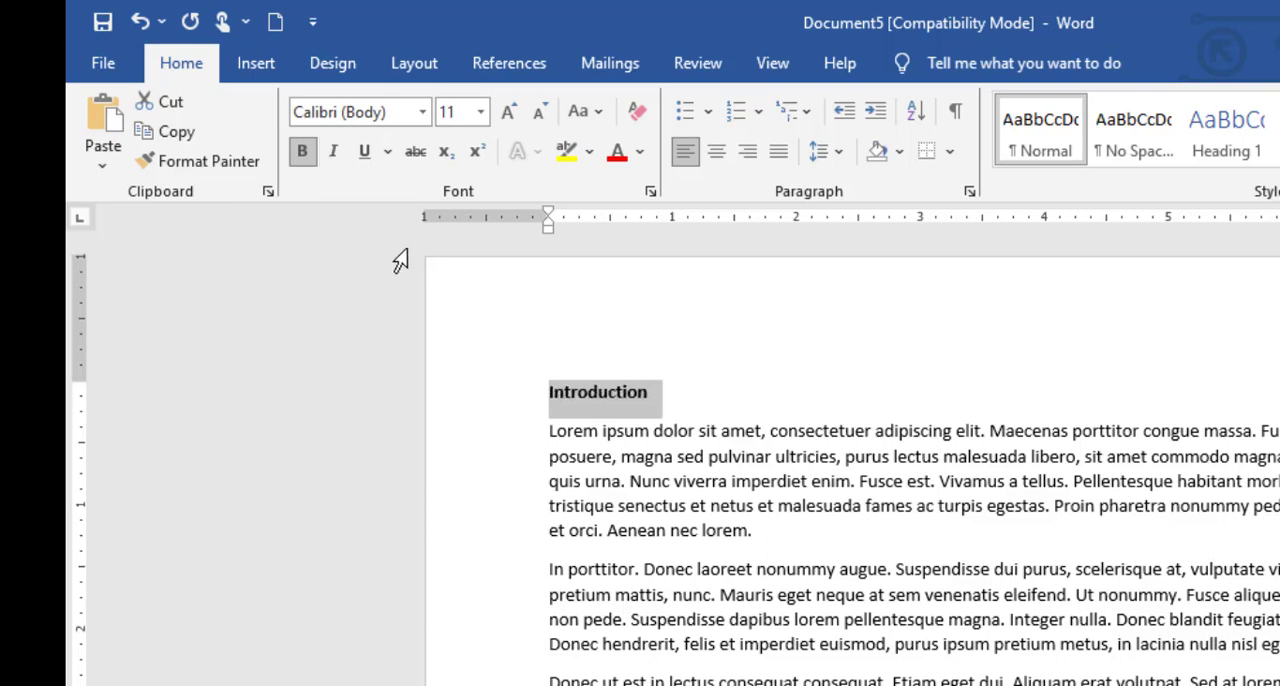
{"action": "left_click", "coordinate": [303, 155]}
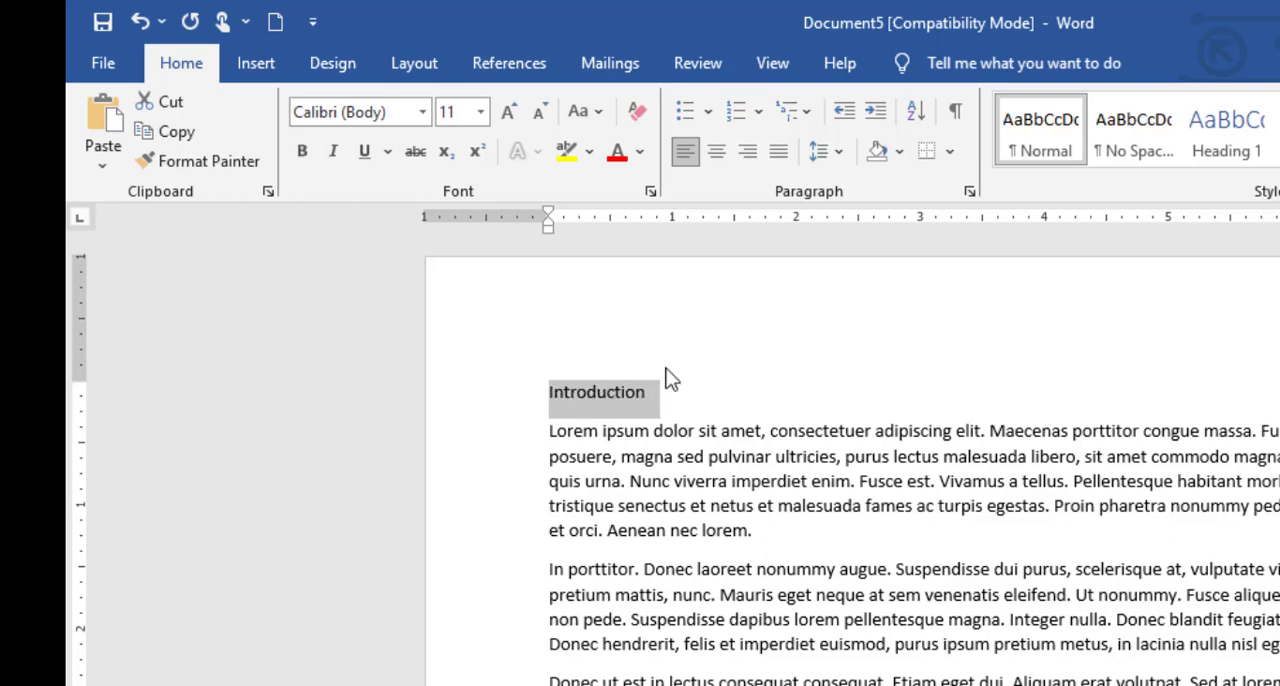
{"action": "left_click", "coordinate": [964, 505]}
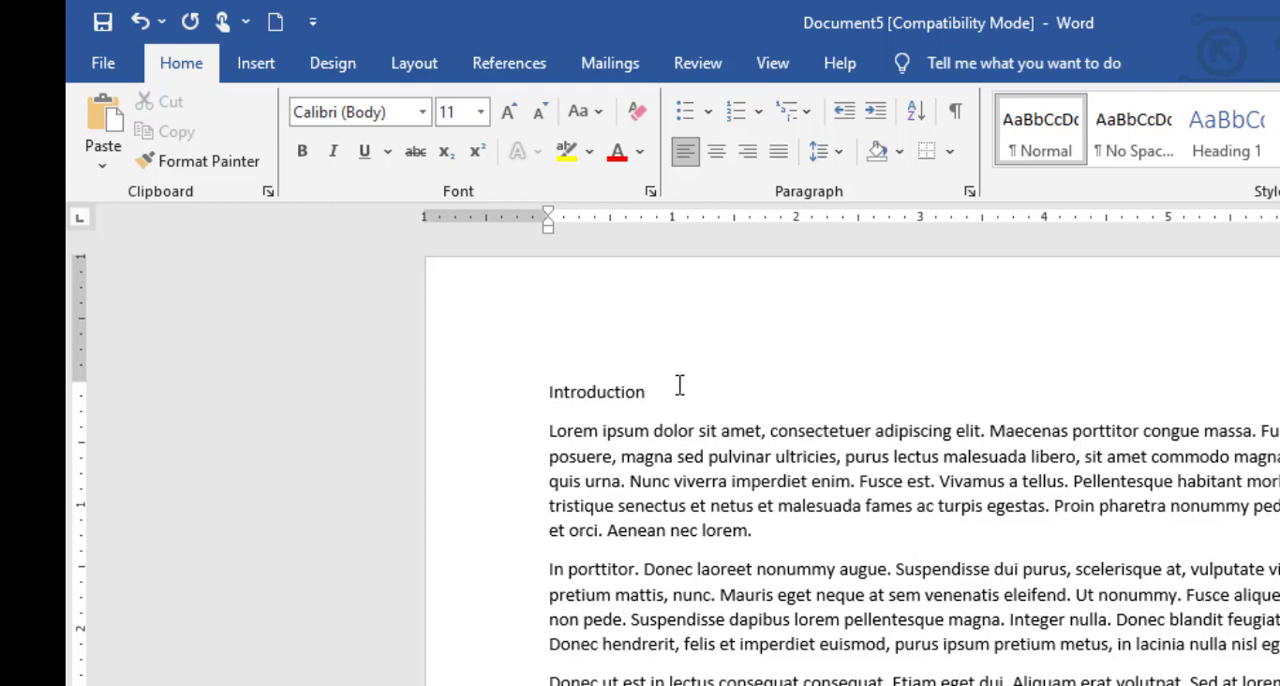
Select the entire document and set its font to Cambria.
{"action": "key", "text": "ctrl+a"}
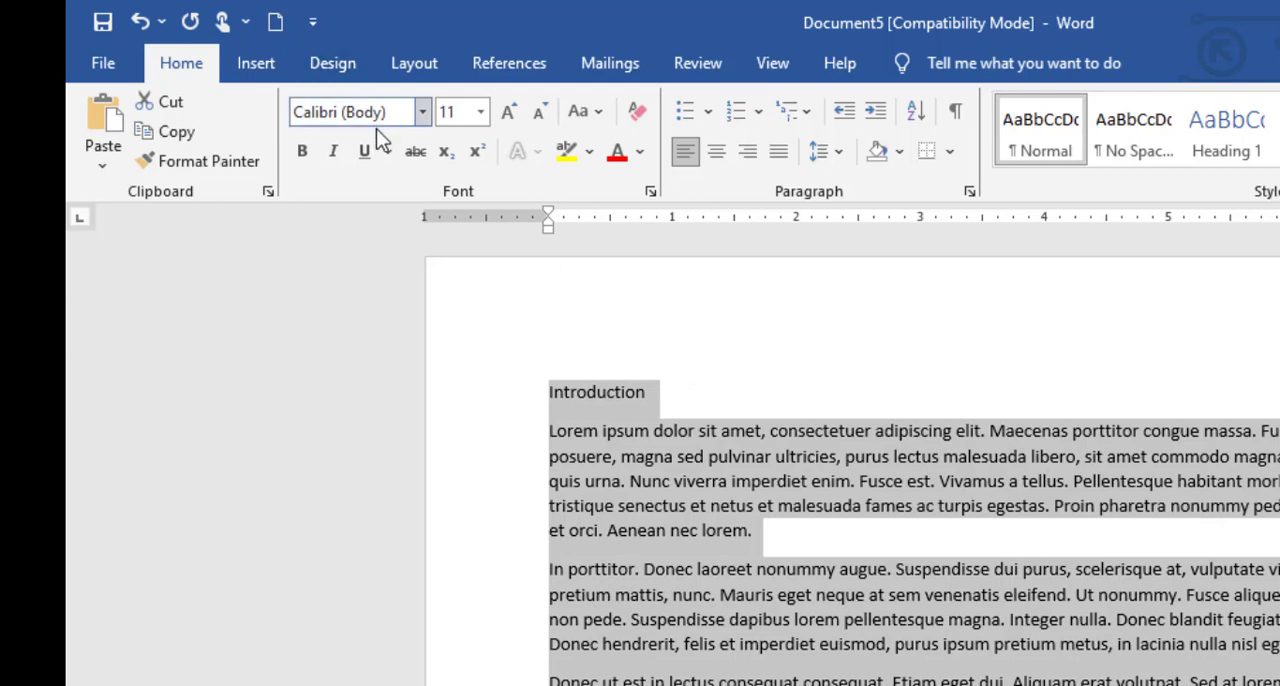
{"action": "left_click", "coordinate": [418, 123]}
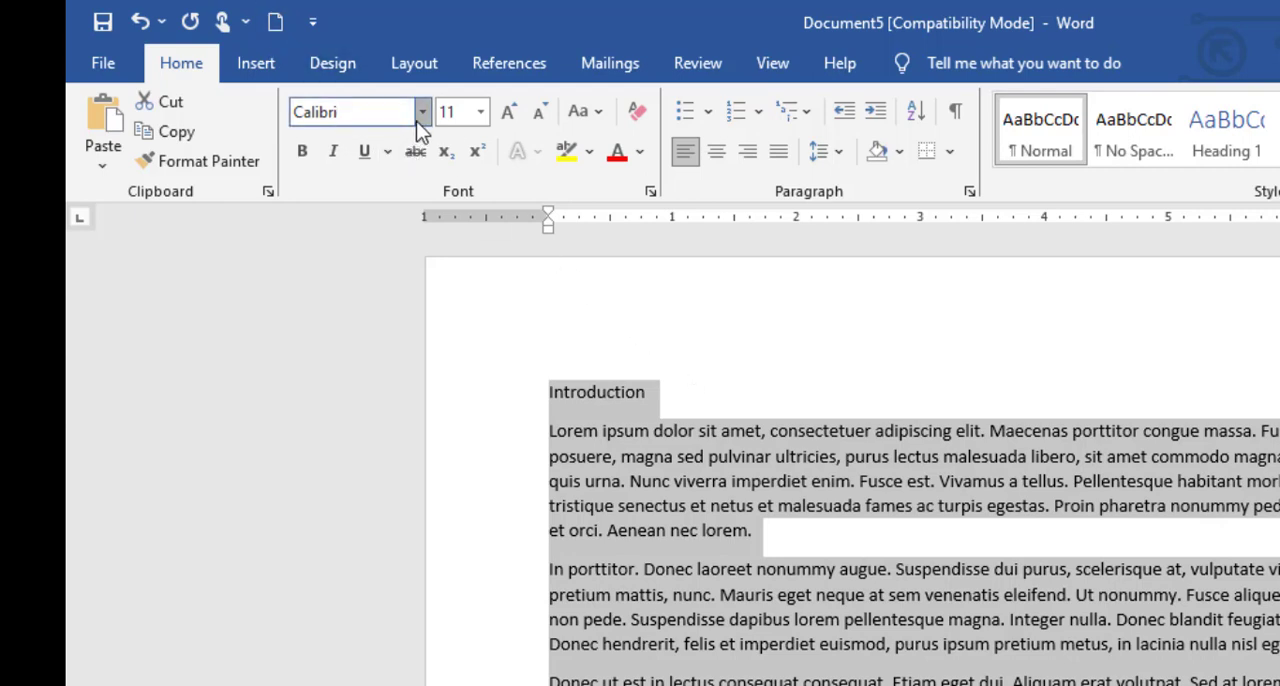
{"action": "left_click", "coordinate": [419, 124]}
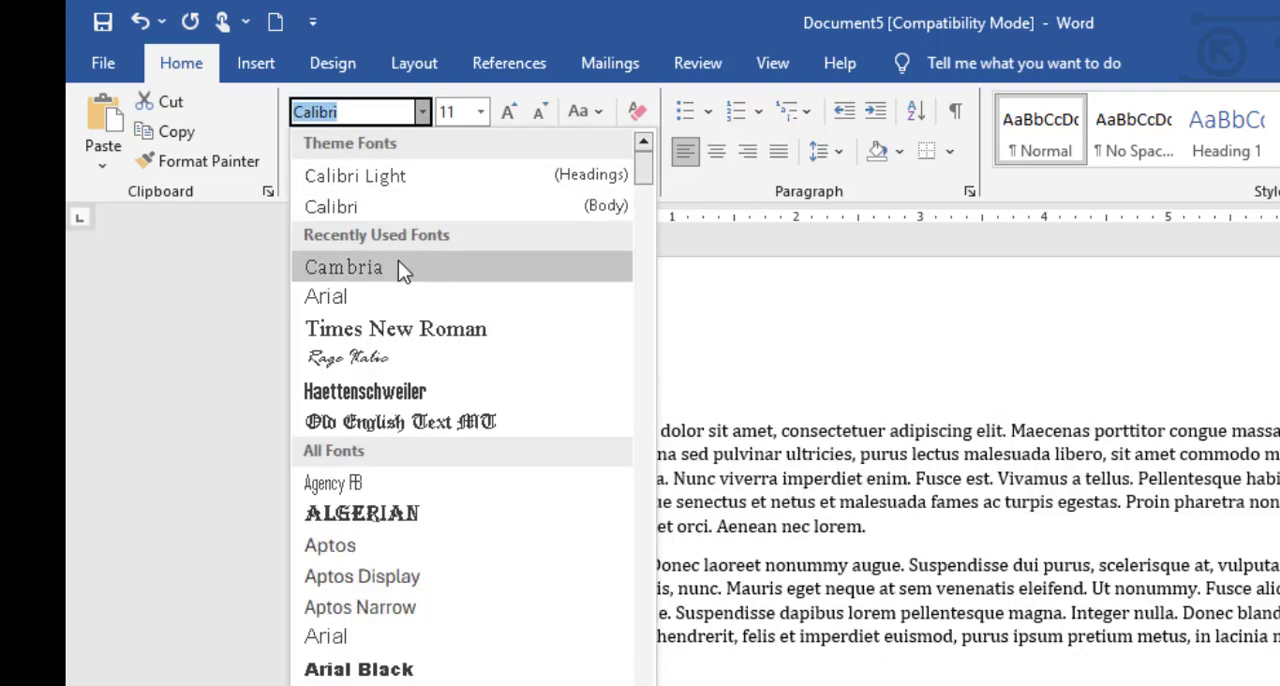
{"action": "left_click", "coordinate": [399, 266]}
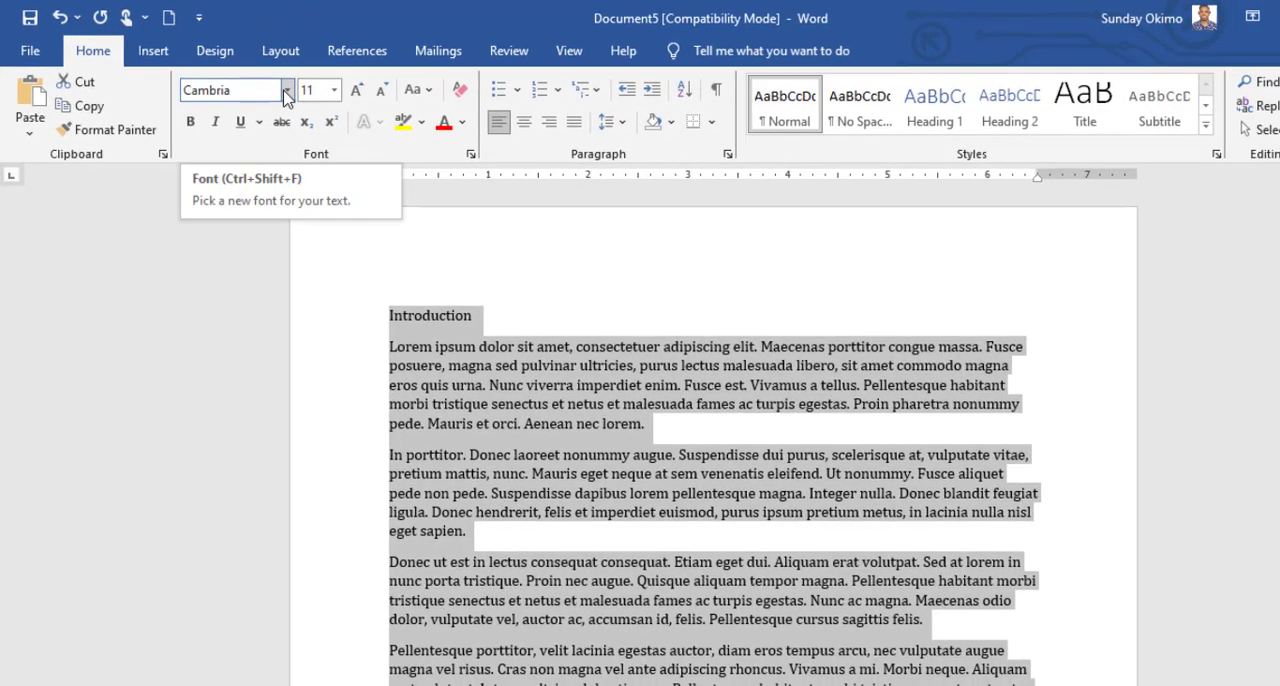
Change the font of the whole document to Arial and its size to 14.
{"action": "left_click", "coordinate": [286, 90]}
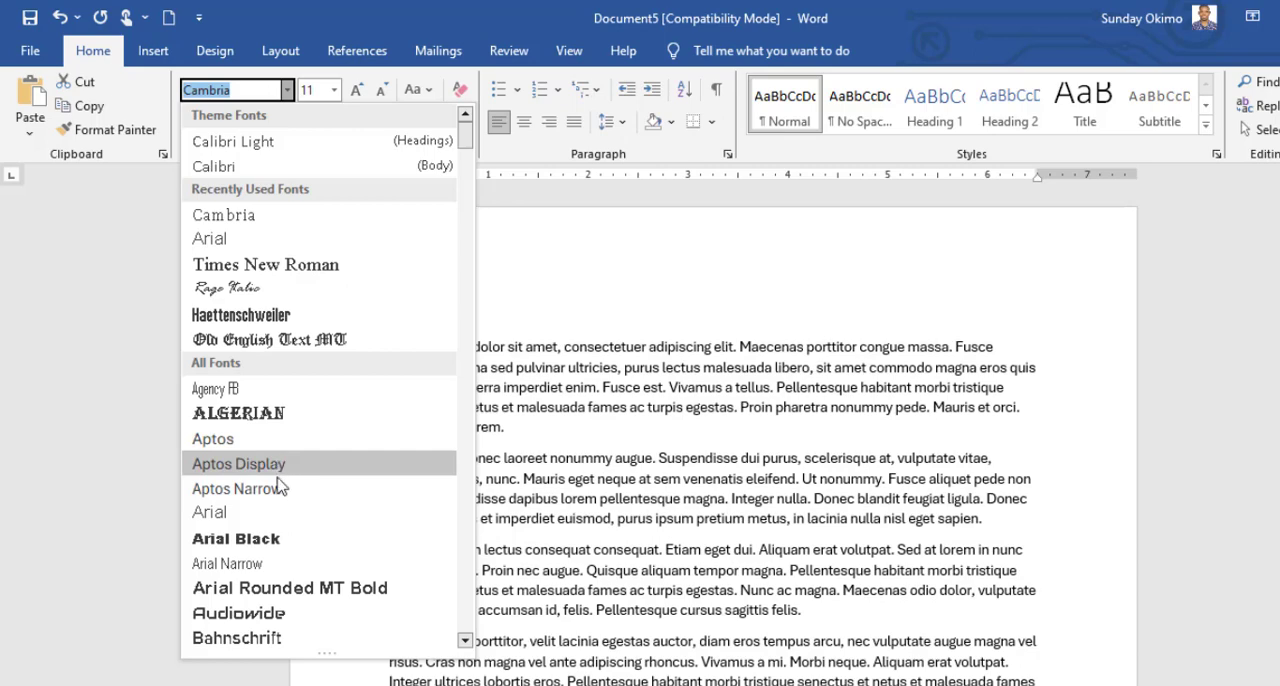
{"action": "left_click", "coordinate": [274, 514]}
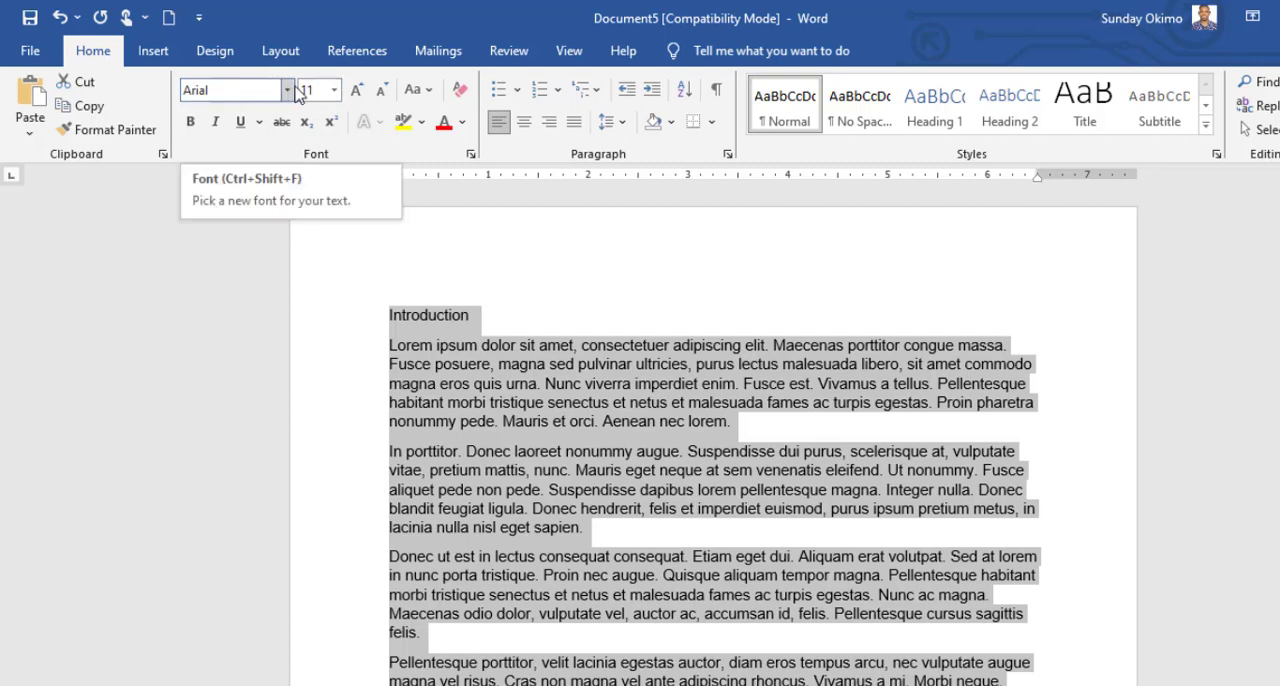
{"action": "left_click", "coordinate": [335, 90]}
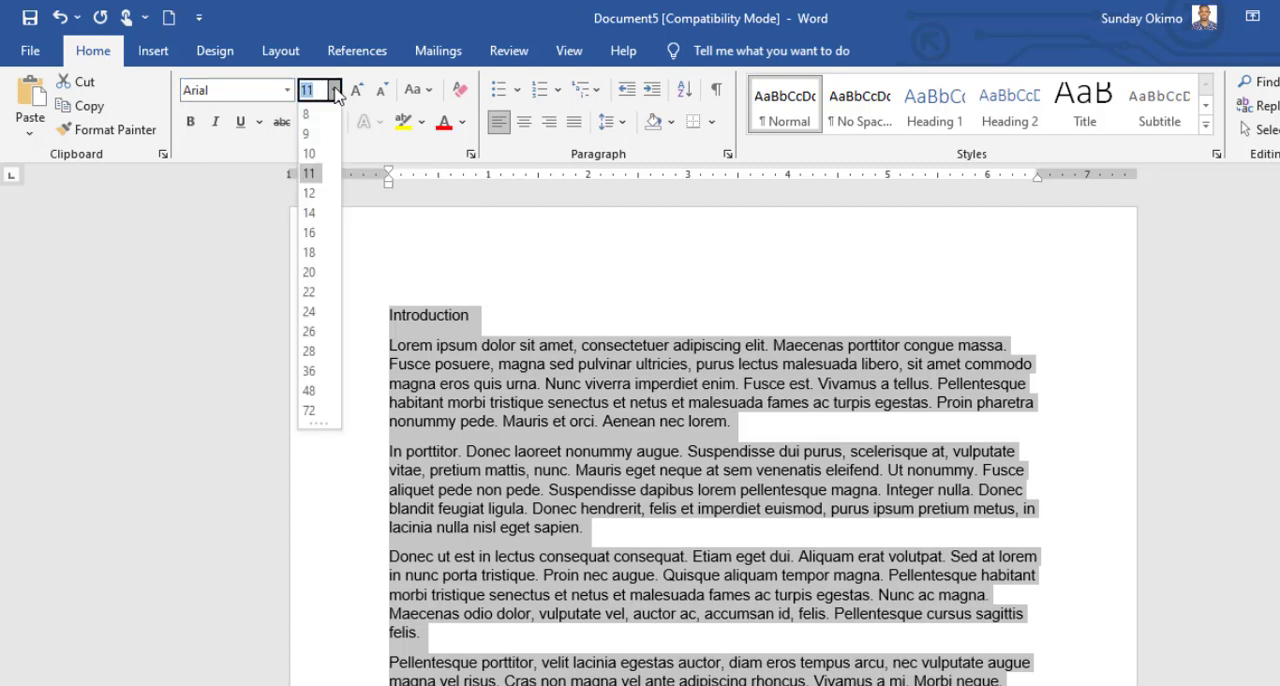
{"action": "left_click", "coordinate": [311, 215]}
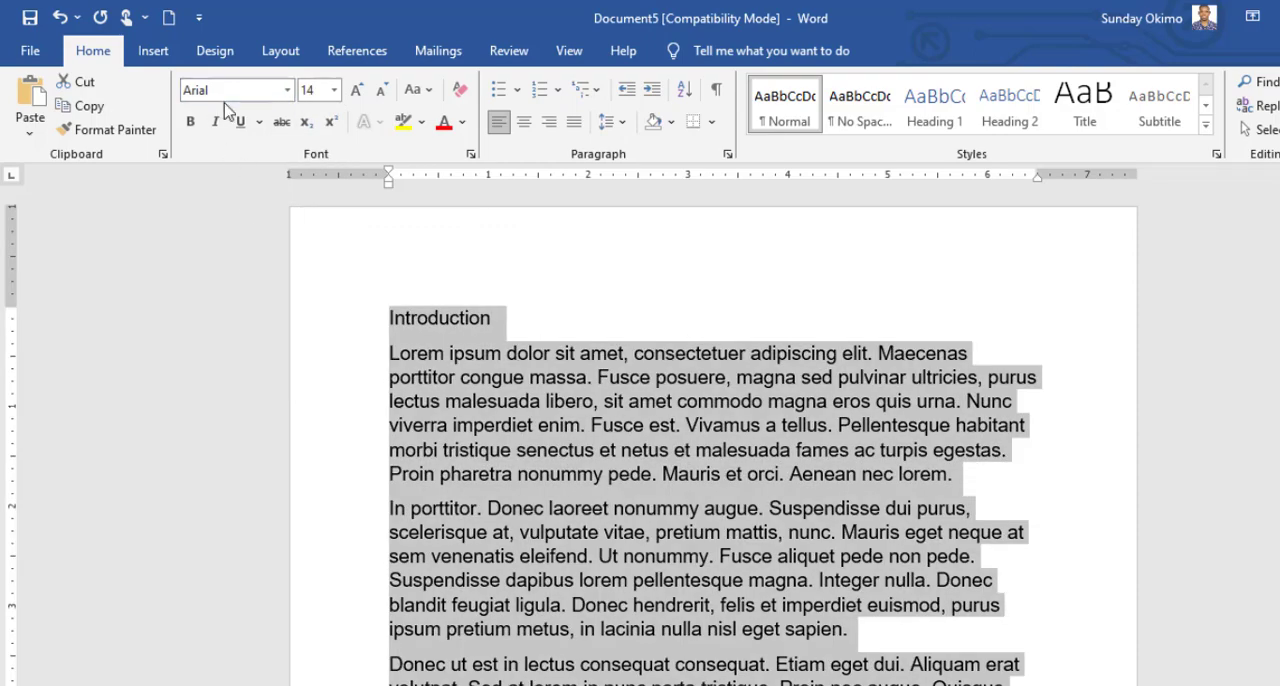
Set the whole document's font to Times New Roman and its size to 15, and deselect the text.
{"action": "left_click", "coordinate": [231, 91]}
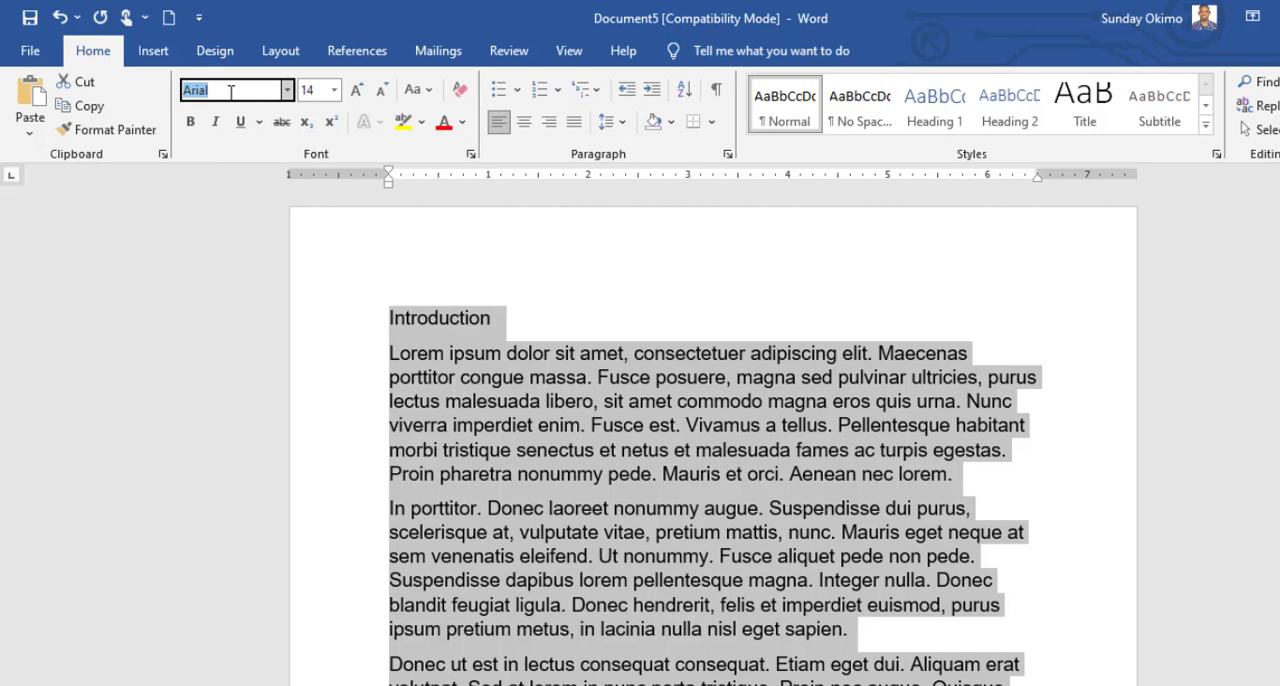
{"action": "type", "text": "Times New Roma"}
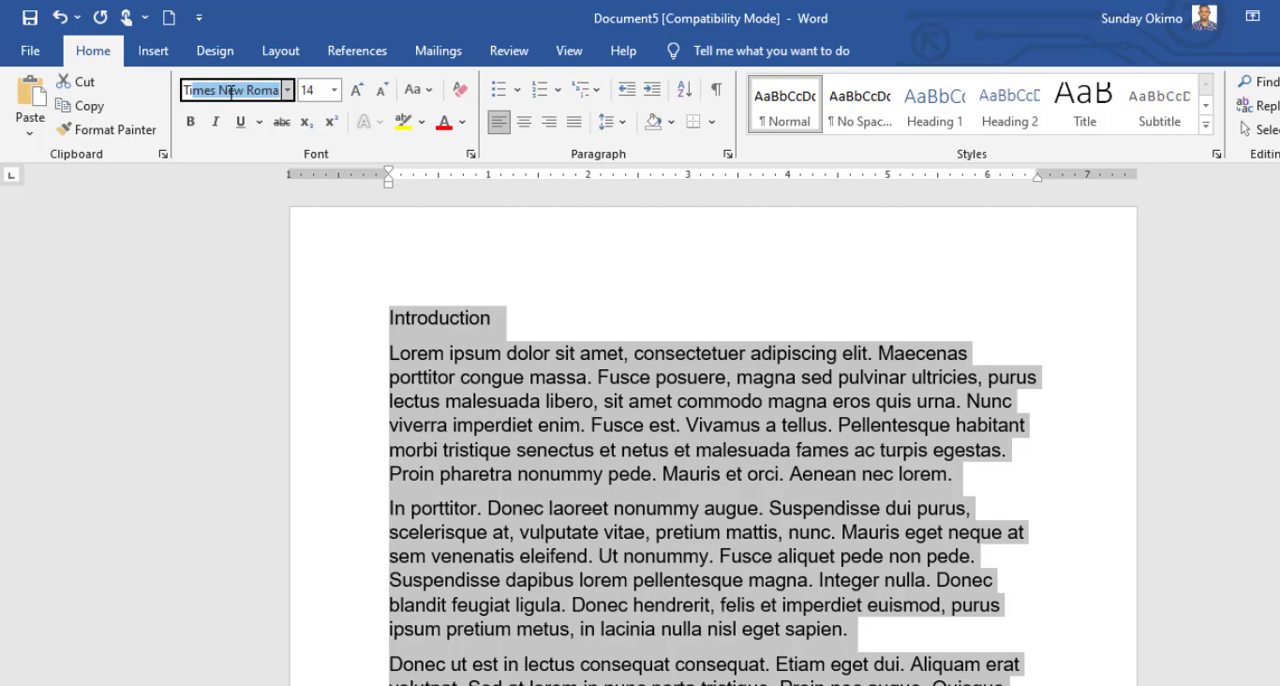
{"action": "key", "text": "Return"}
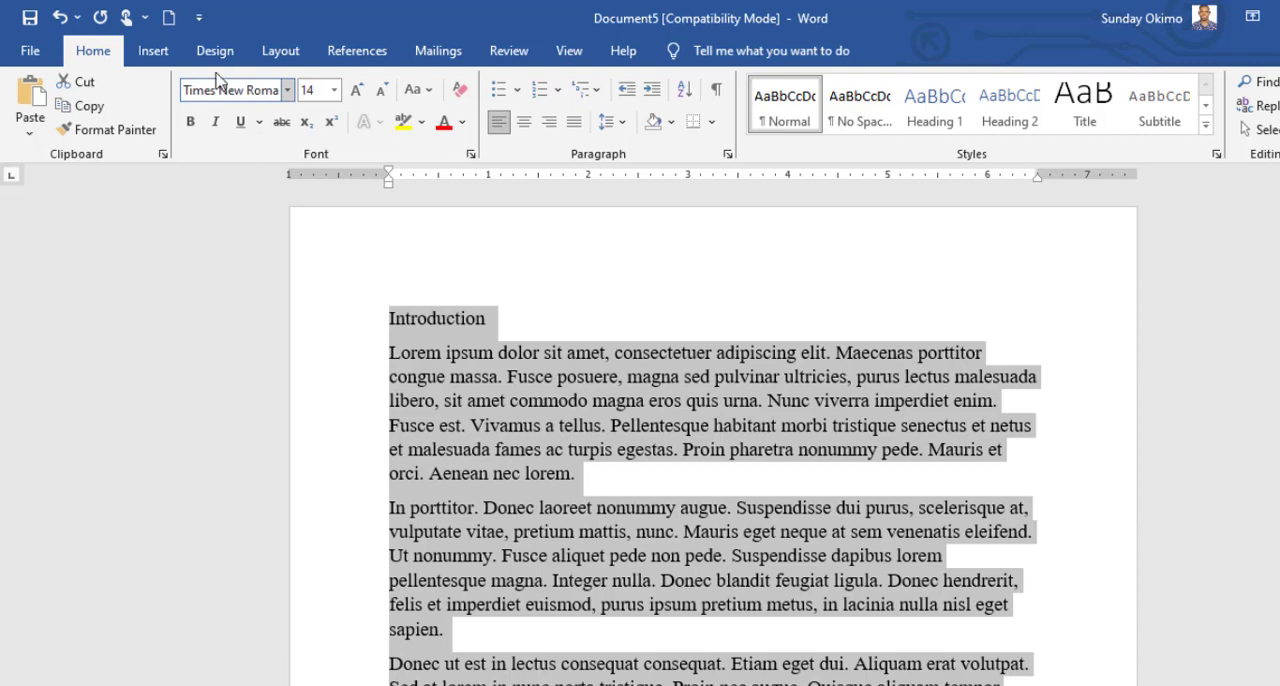
{"action": "left_click", "coordinate": [313, 91]}
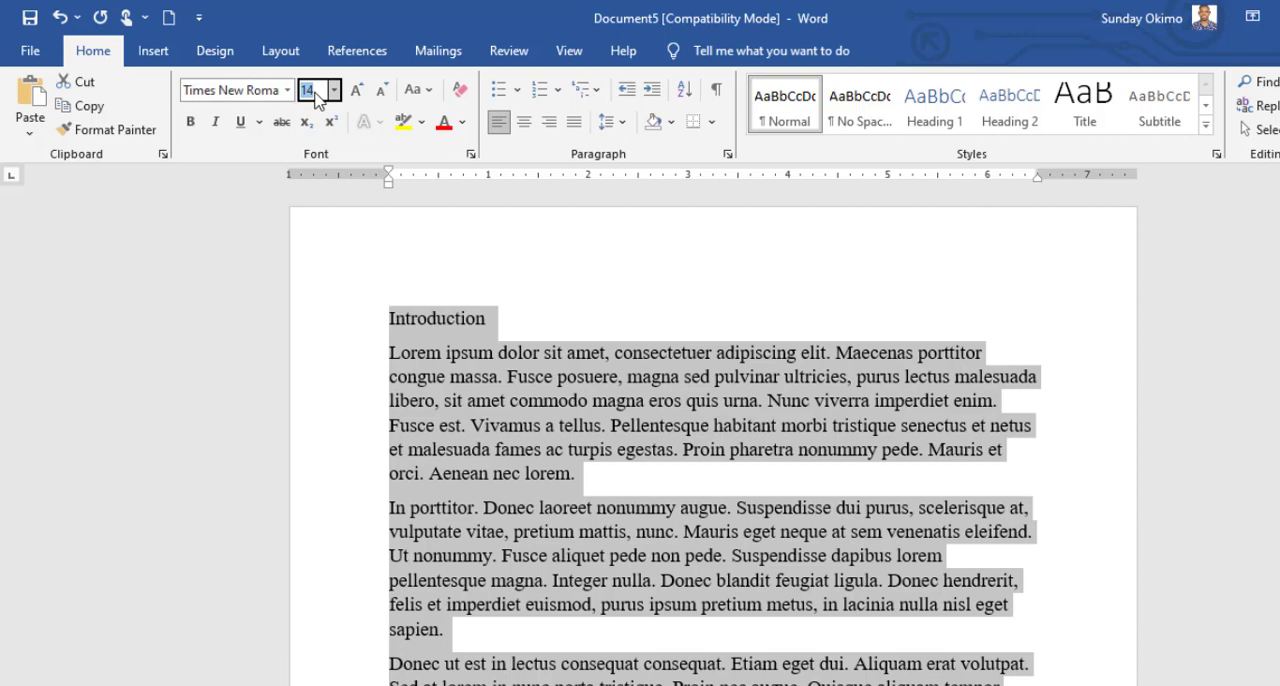
{"action": "type", "text": "15"}
{"action": "key", "text": "Return"}
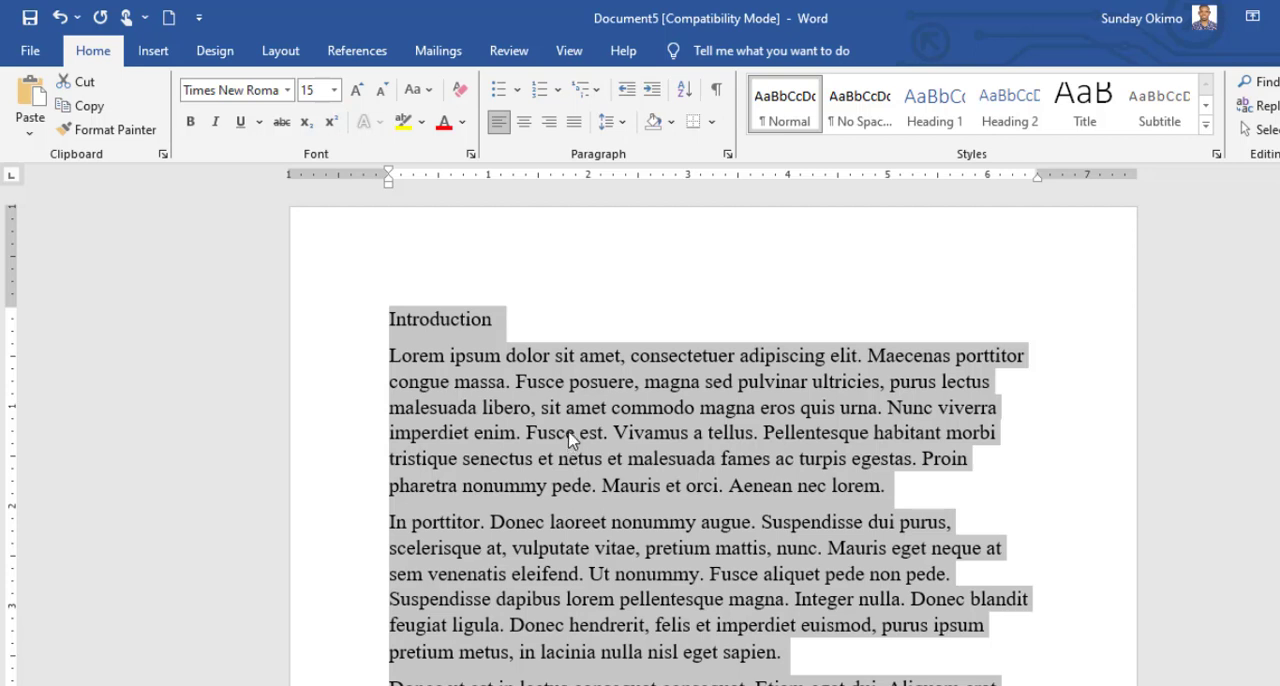
{"action": "left_click", "coordinate": [520, 385]}
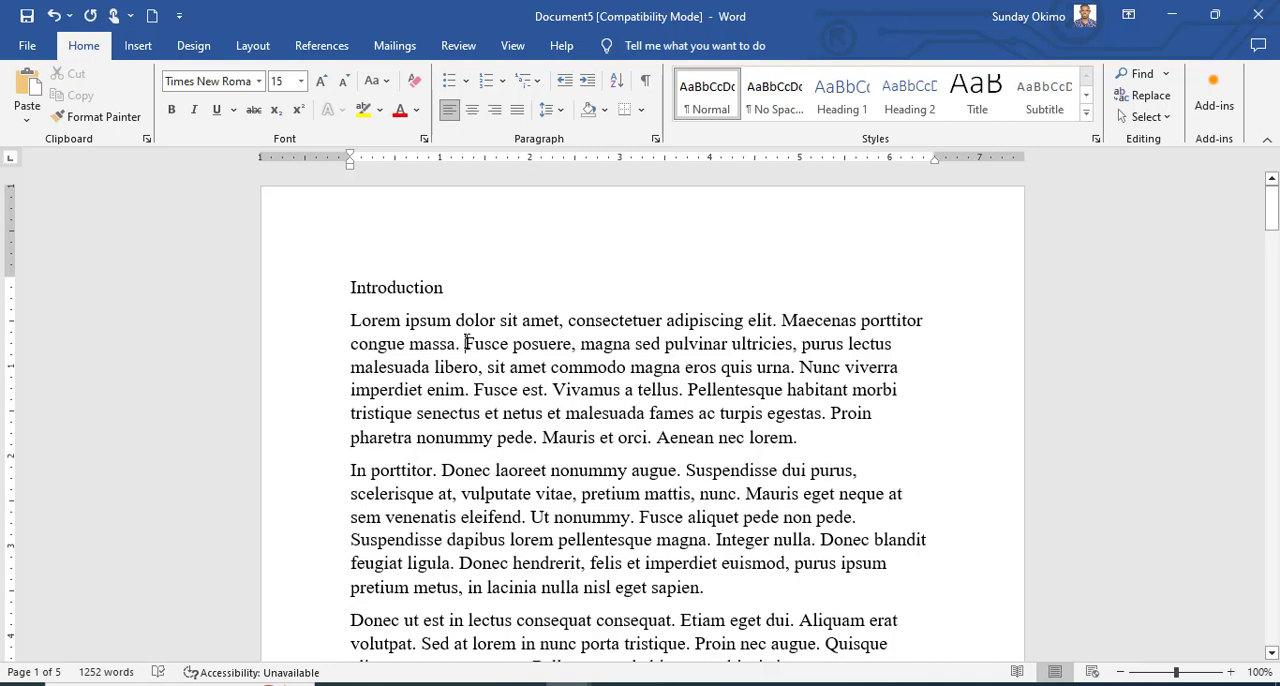
Apply strikethrough to the "Introduction" heading and remove it again.
{"action": "left_click", "coordinate": [326, 294]}
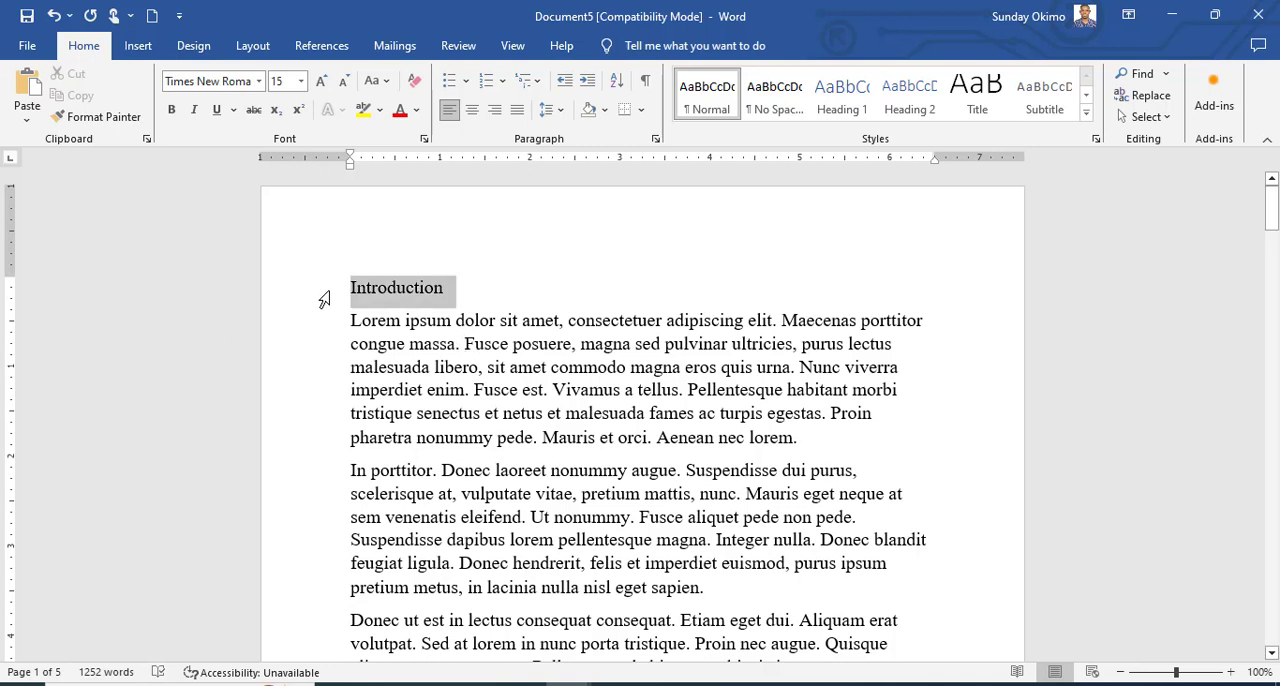
{"action": "left_click", "coordinate": [254, 110]}
{"action": "left_click", "coordinate": [618, 437]}
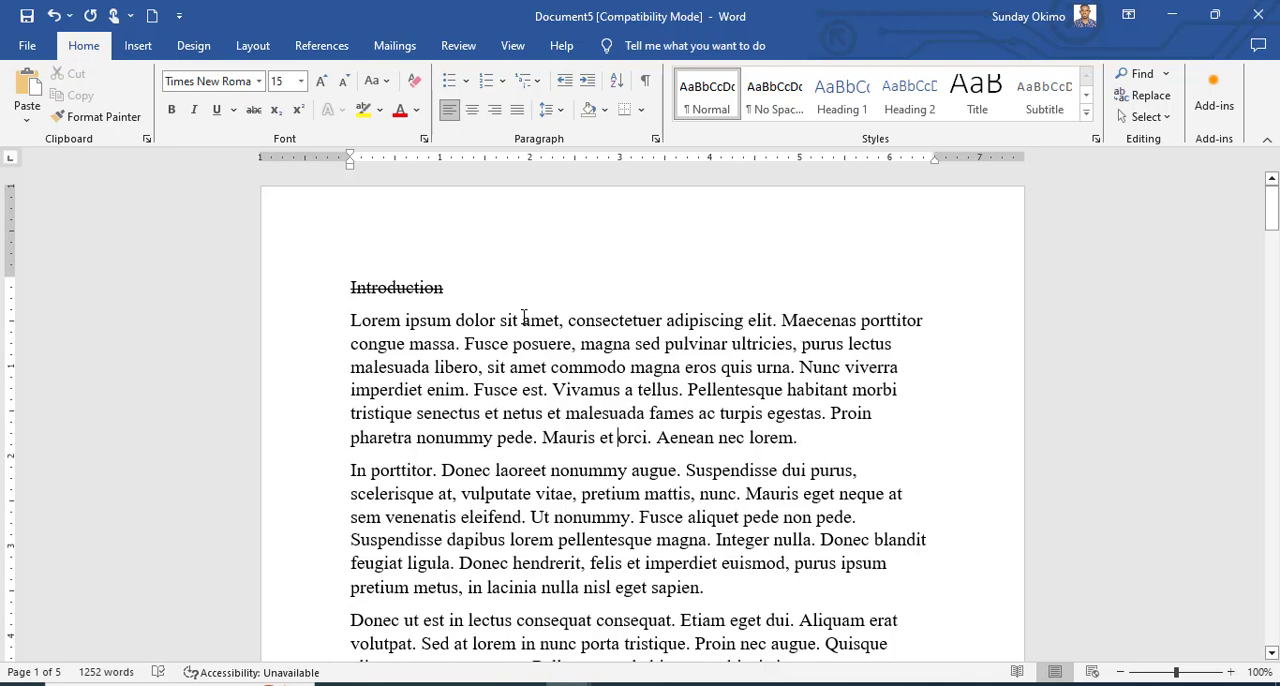
{"action": "left_click", "coordinate": [319, 295]}
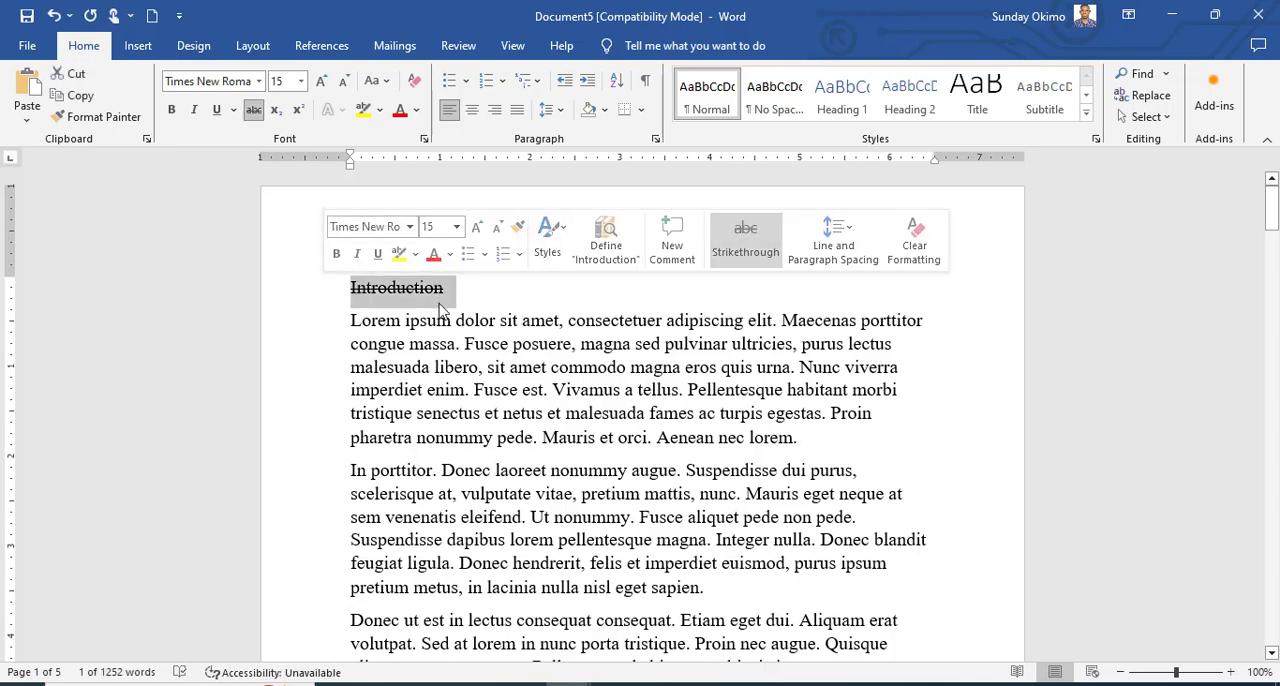
{"action": "left_click", "coordinate": [254, 110]}
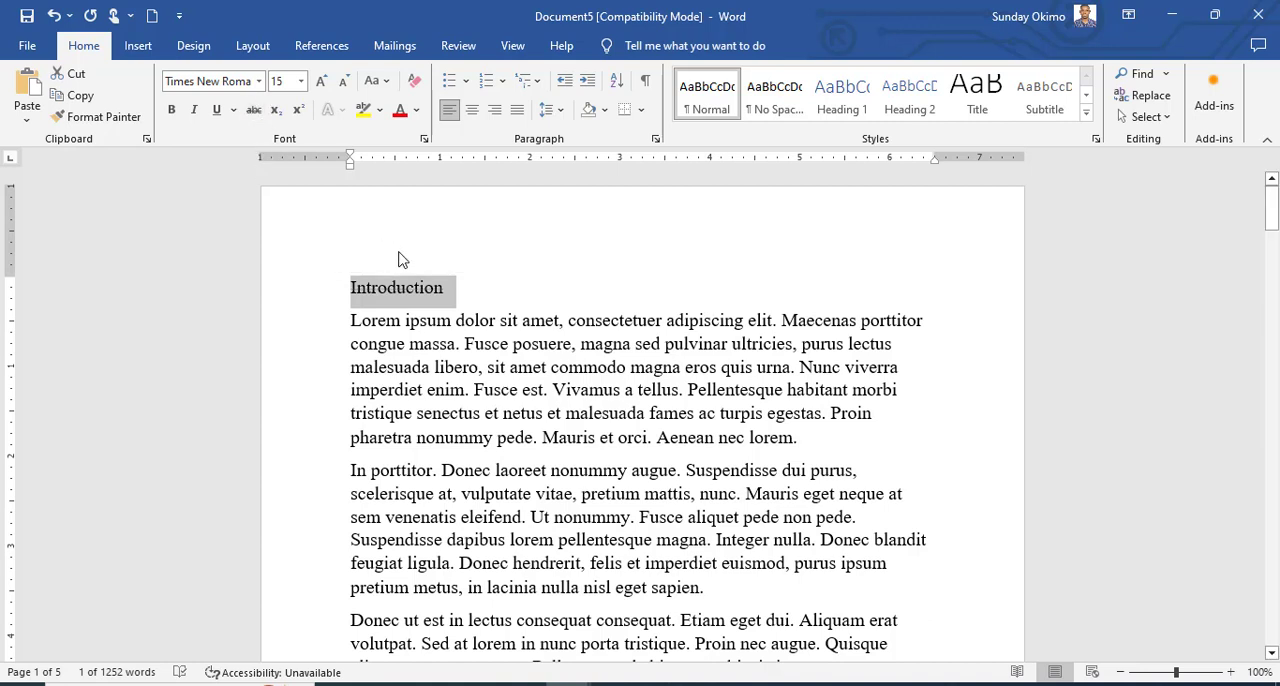
Add a line reading "1012" above the "Introduction" heading and format its final 2 as subscript.
{"action": "left_click", "coordinate": [352, 291]}
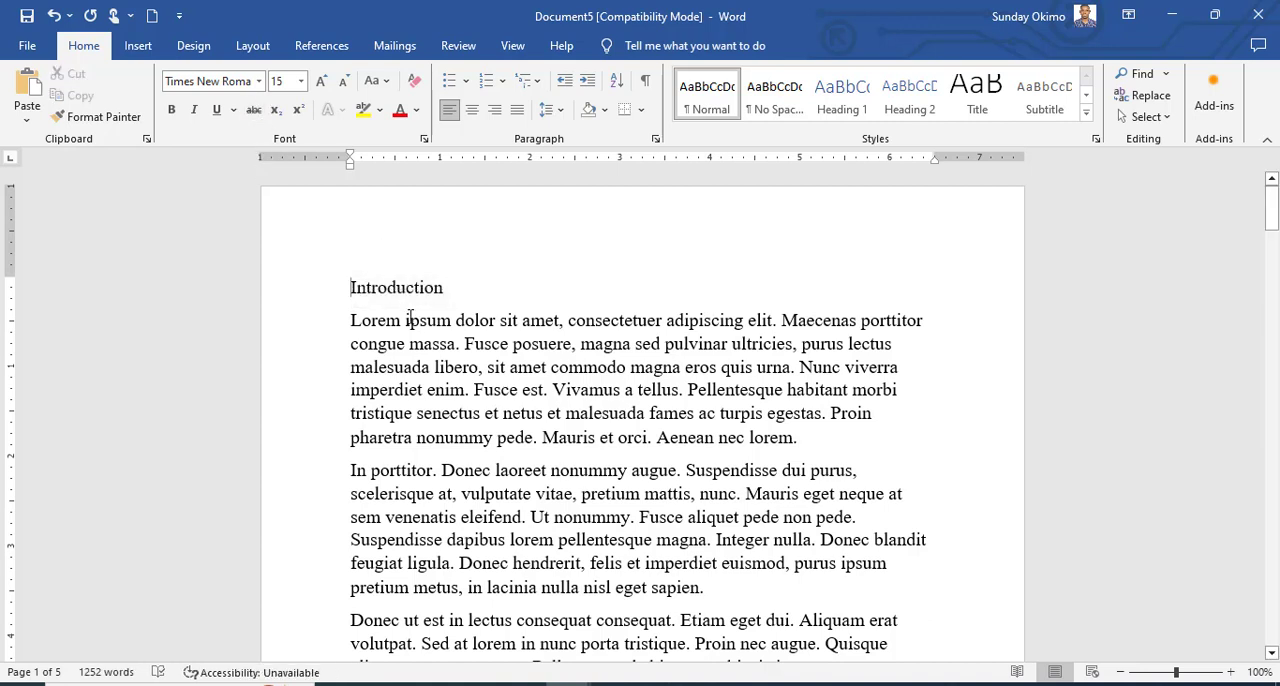
{"action": "key", "text": "Return"}
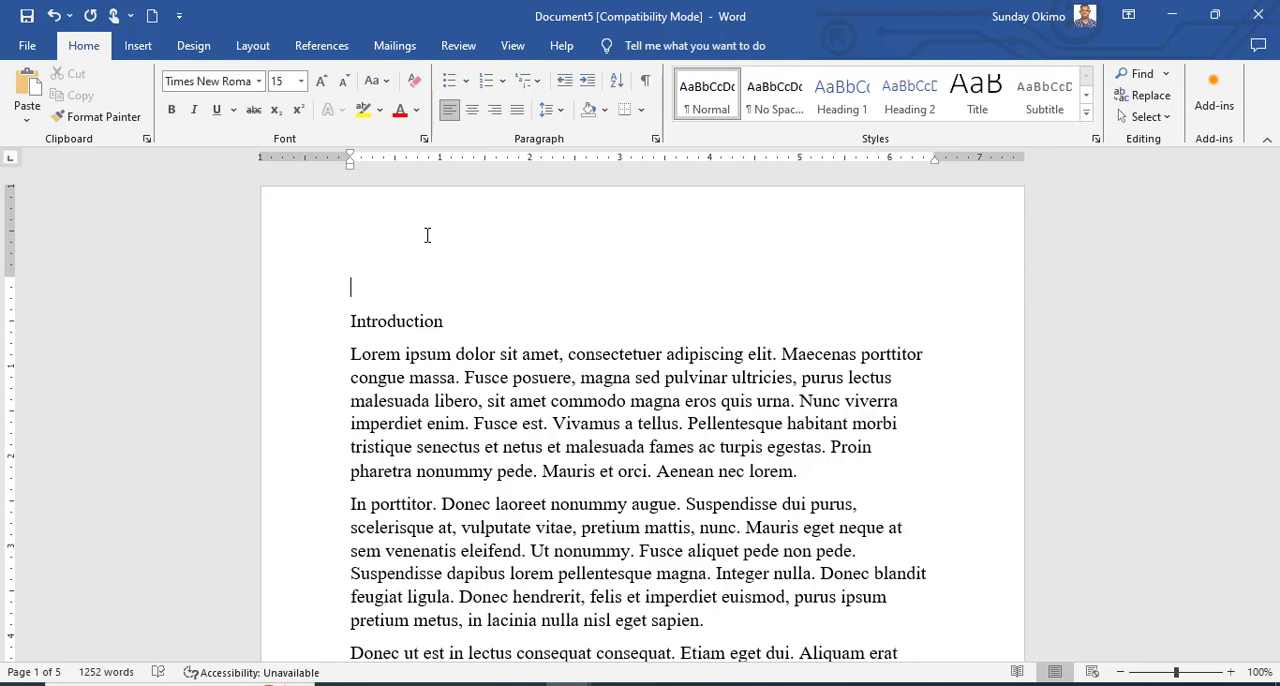
{"action": "type", "text": "1012"}
{"action": "key", "text": "shift+Left"}
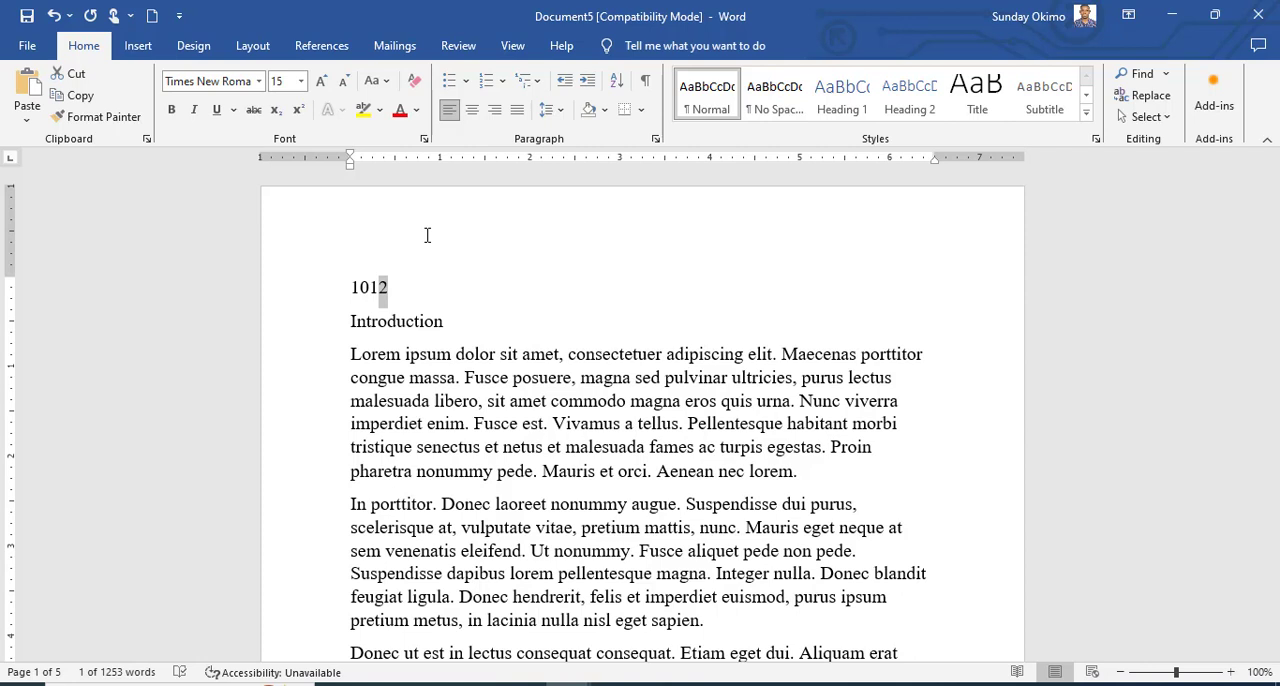
{"action": "left_click", "coordinate": [280, 118]}
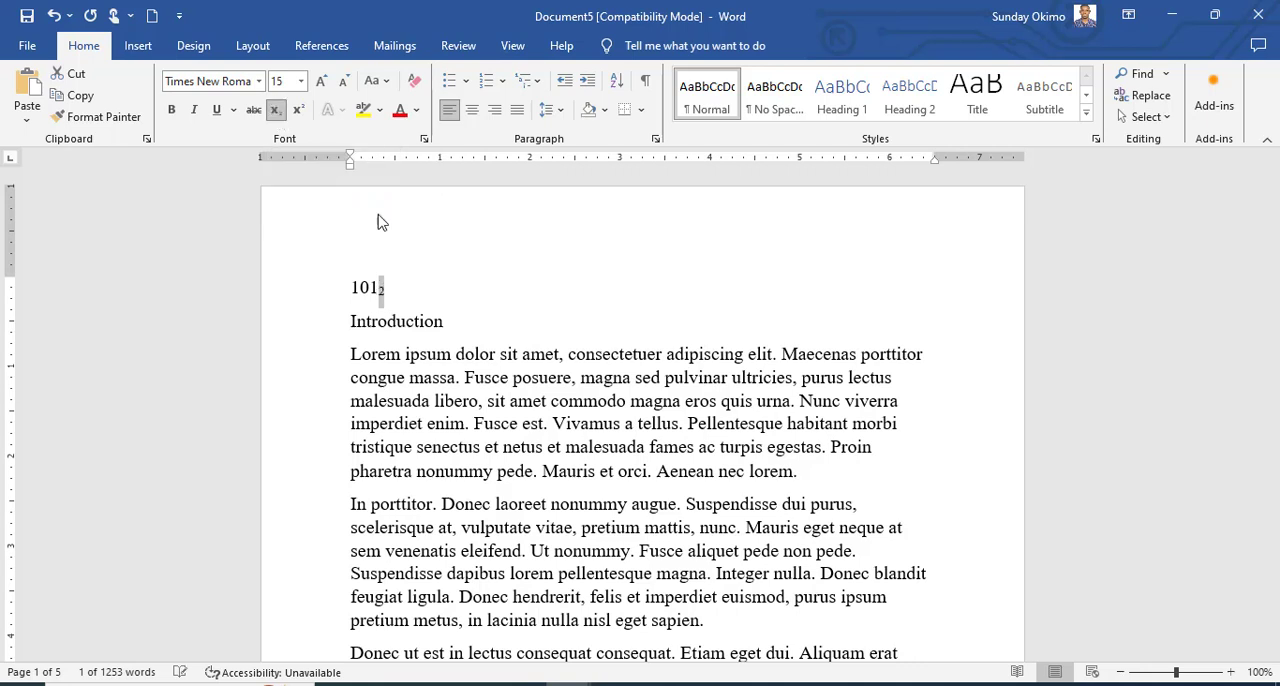
{"action": "left_click", "coordinate": [463, 328]}
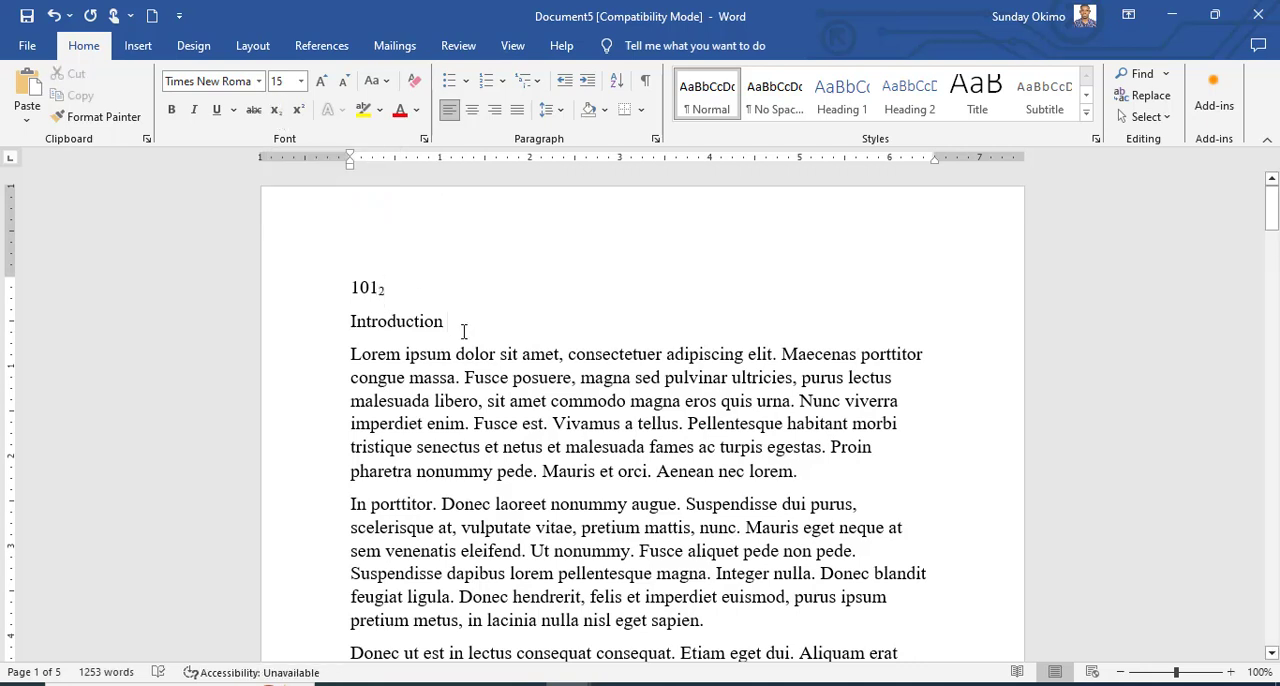
Add a line reading "X2" directly above the "Introduction" heading and format the 2 as superscript.
{"action": "left_click", "coordinate": [346, 320]}
{"action": "key", "text": "Return"}
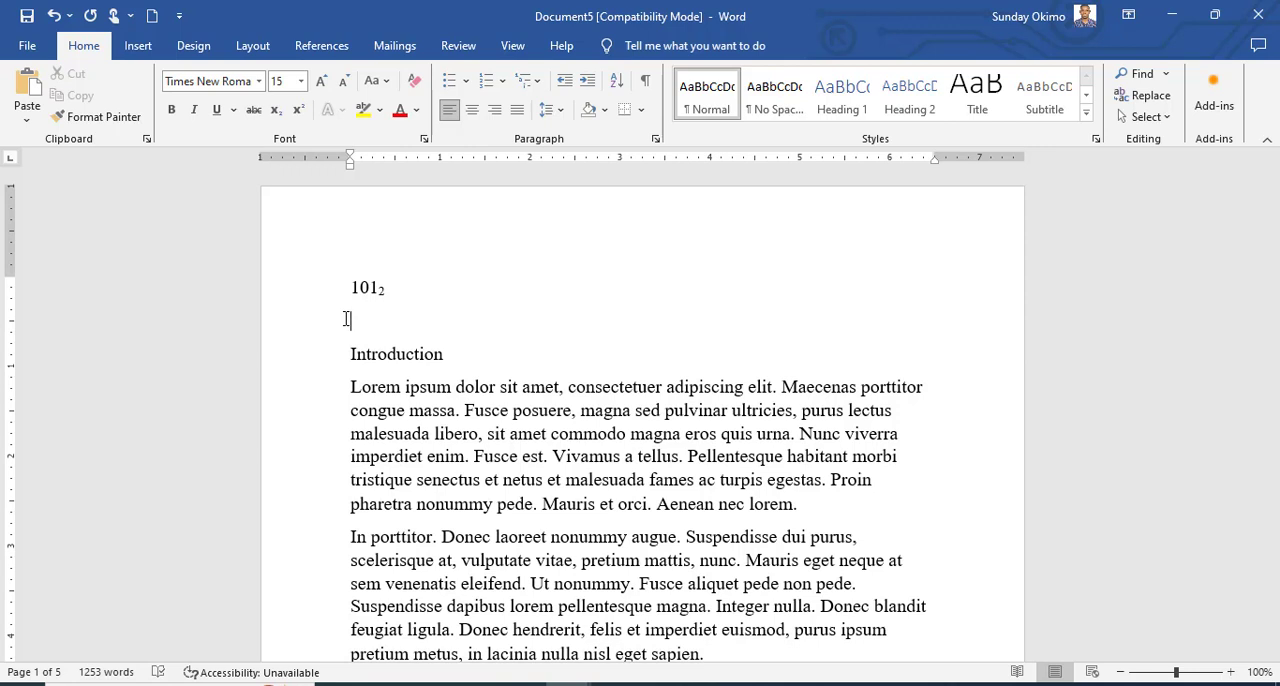
{"action": "type", "text": "X2"}
{"action": "key", "text": "shift+Left"}
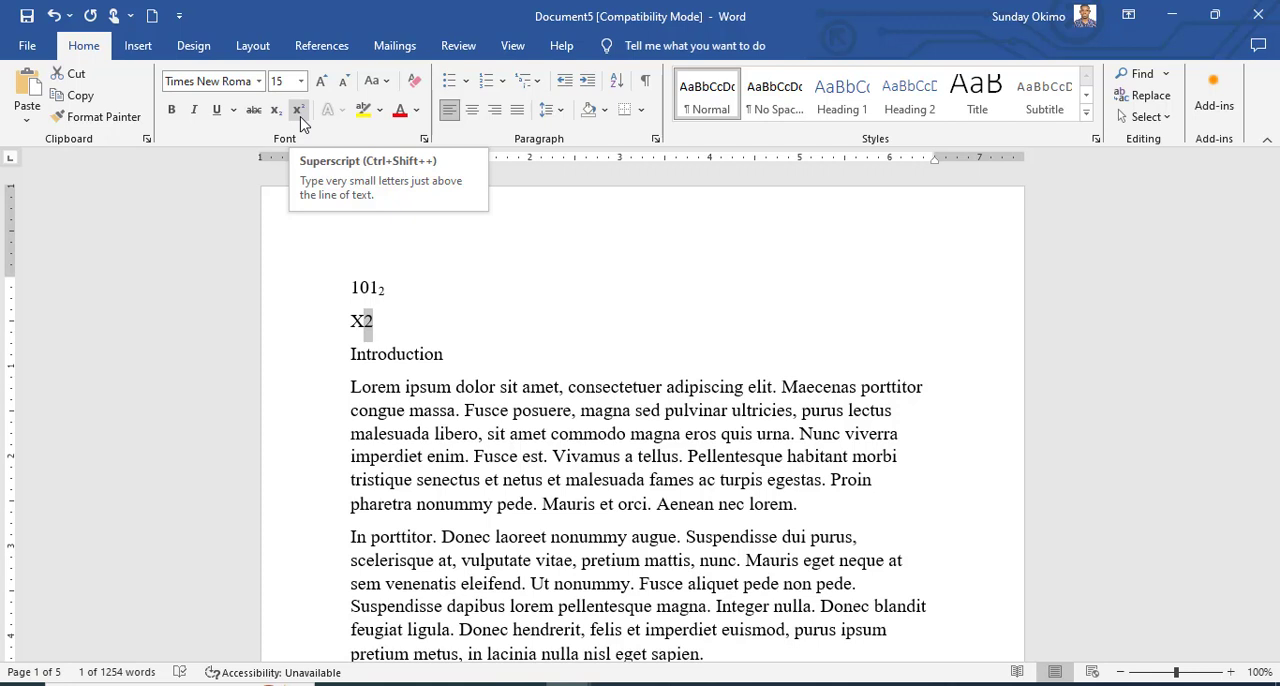
{"action": "left_click", "coordinate": [301, 118]}
{"action": "left_click", "coordinate": [542, 435]}
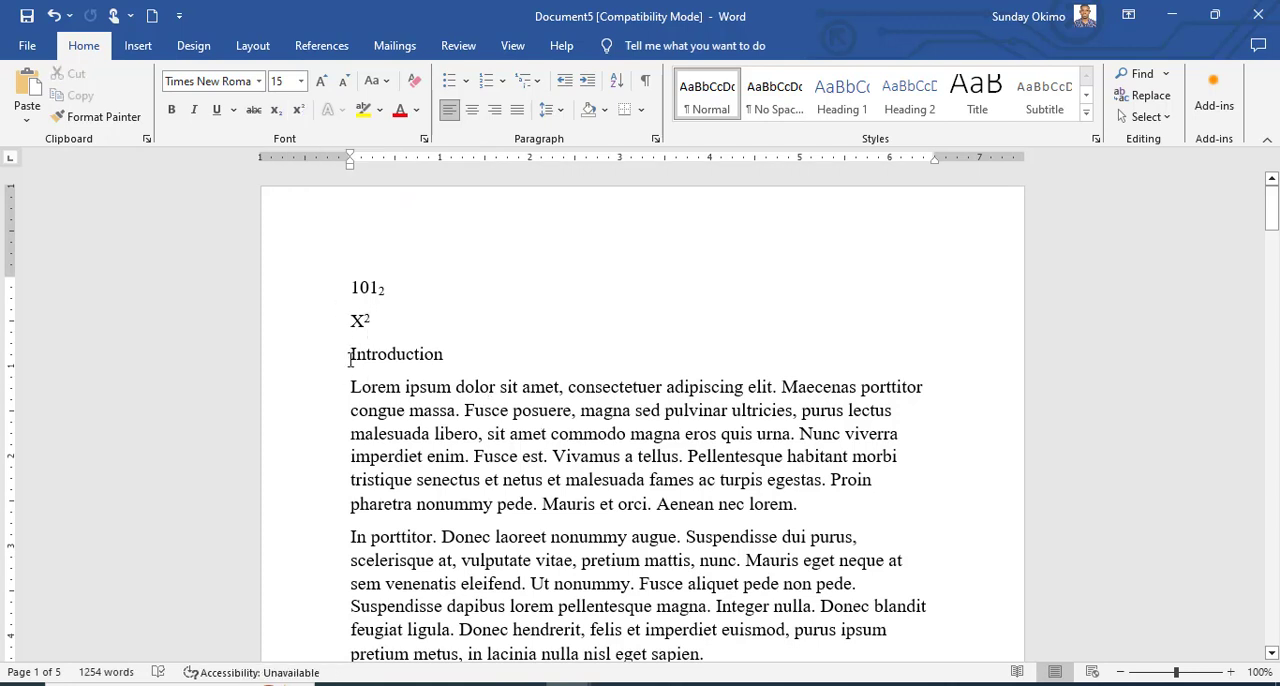
Increase the font size of the "Introduction" heading and first paragraph stepwise to 20, and decrease it to 16.
{"action": "left_click_drag", "start_coordinate": [347, 358], "coordinate": [849, 498]}
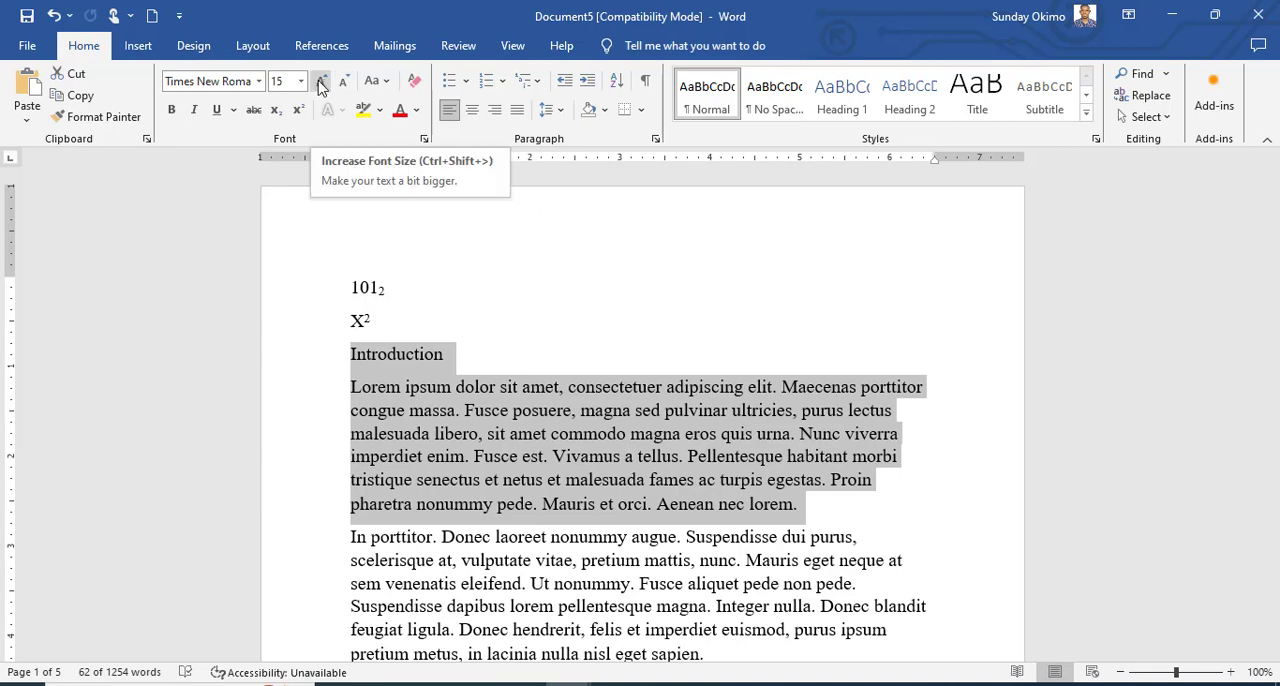
{"action": "left_click", "coordinate": [320, 84]}
{"action": "left_click", "coordinate": [320, 84]}
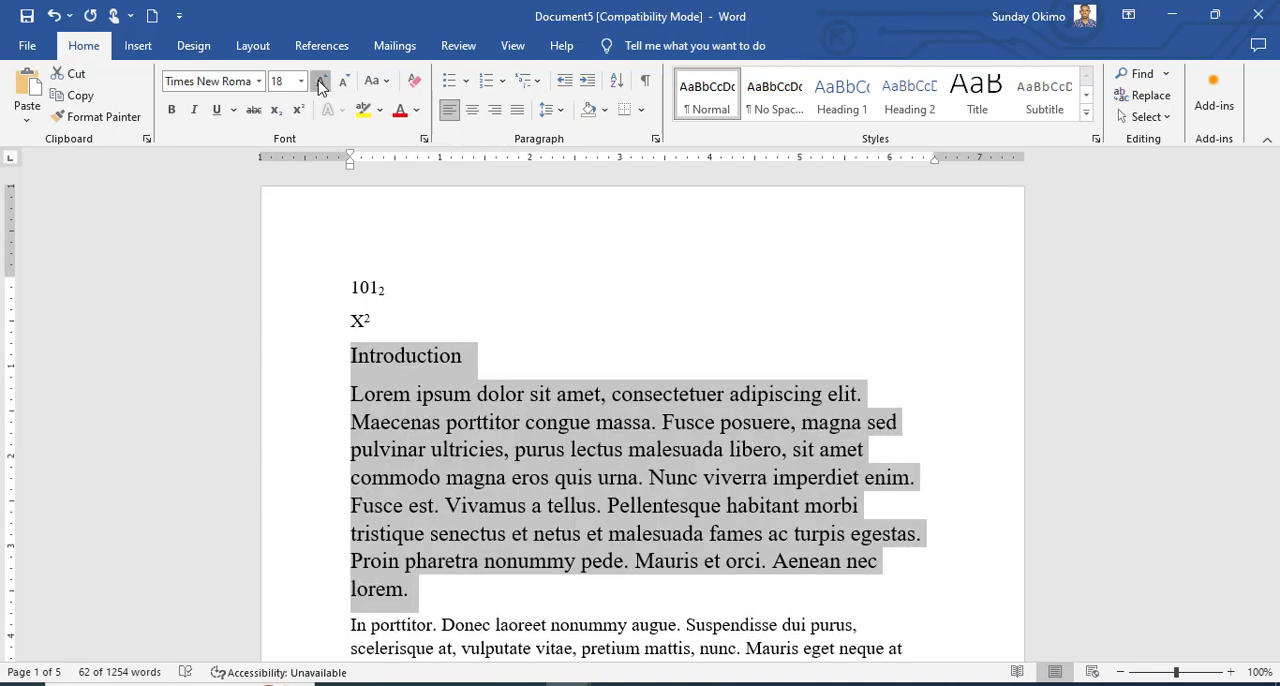
{"action": "left_click", "coordinate": [320, 84]}
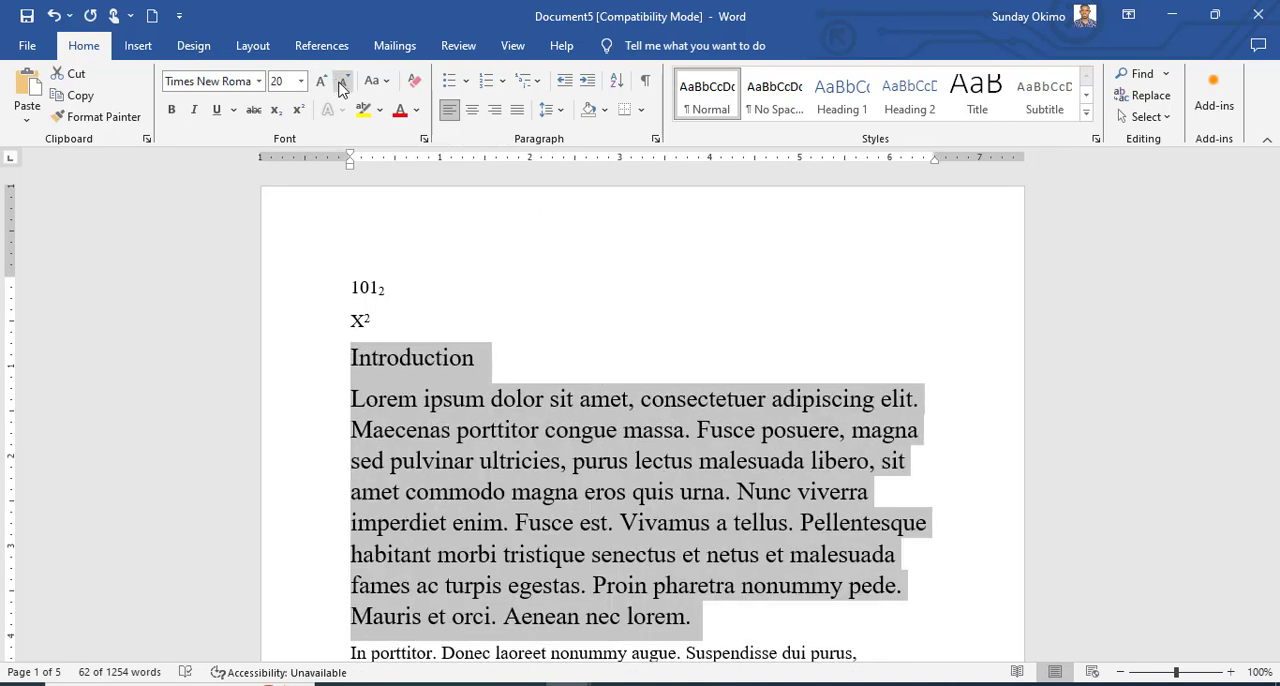
{"action": "left_click", "coordinate": [341, 84]}
{"action": "left_click", "coordinate": [341, 84]}
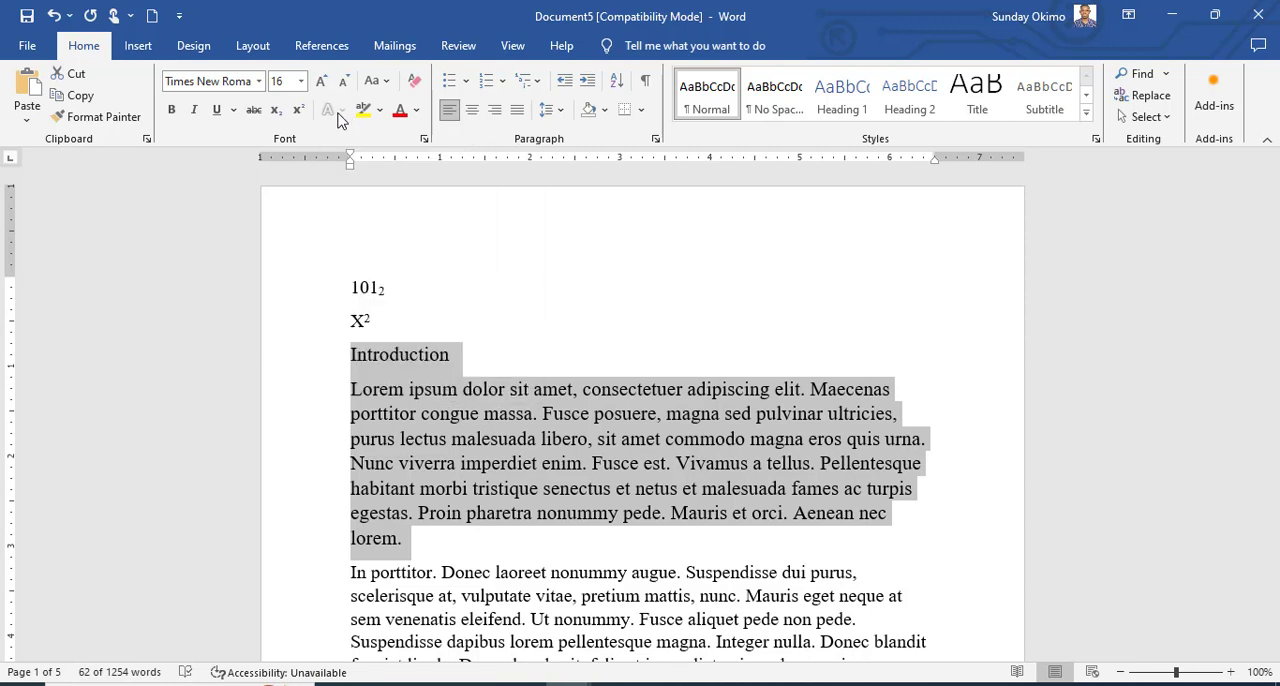
Apply Sentence case to the selected "Introduction" heading and first paragraph.
{"action": "left_click", "coordinate": [389, 87]}
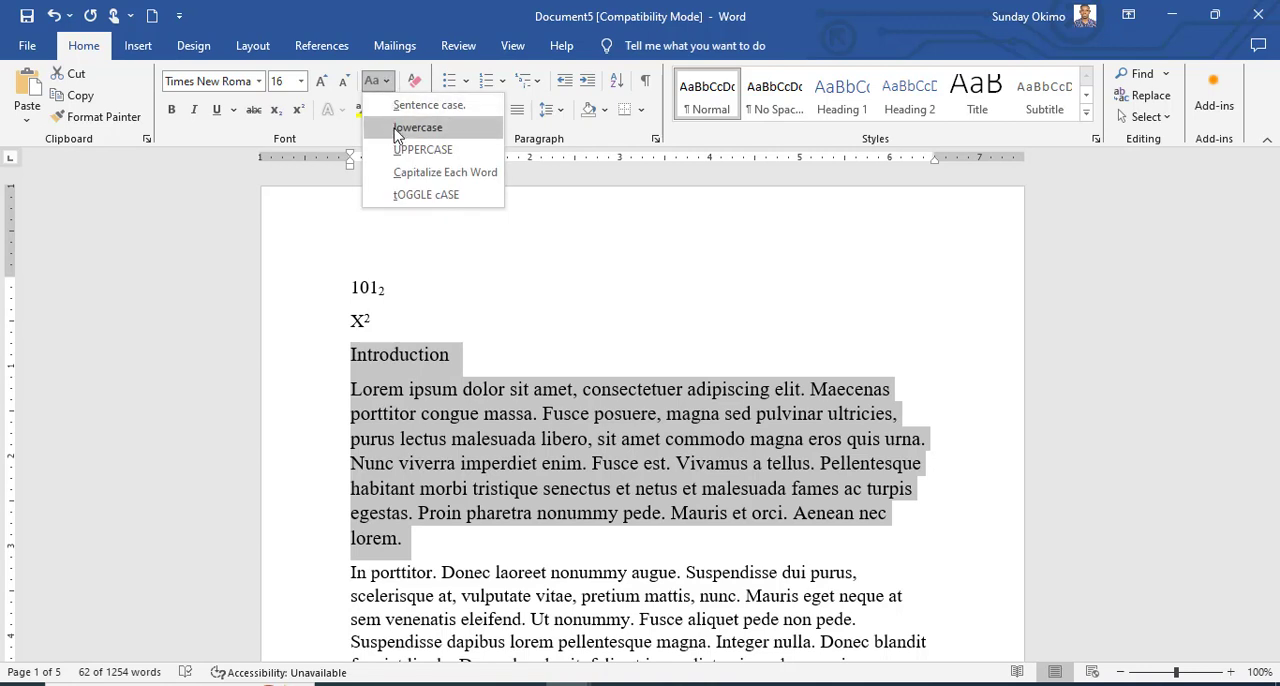
{"action": "left_click", "coordinate": [410, 106]}
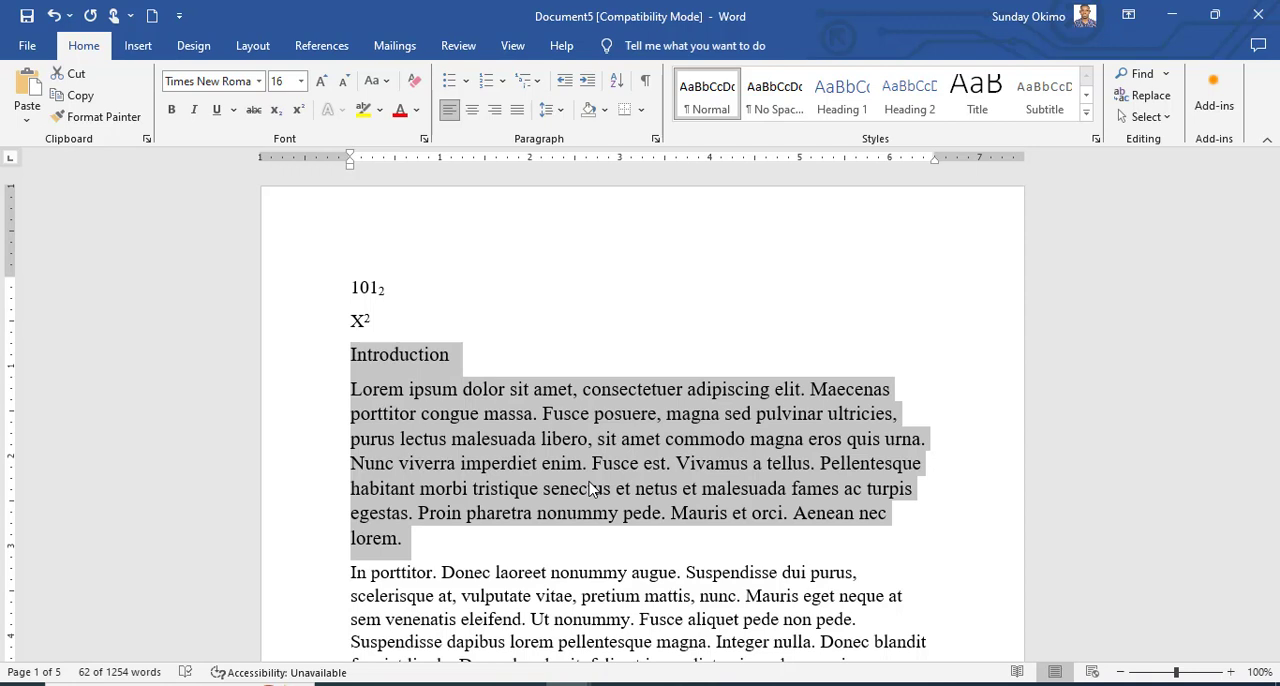
Change the case of the selected "Introduction" heading and first paragraph to lowercase, followed by UPPERCASE.
{"action": "left_click", "coordinate": [387, 84]}
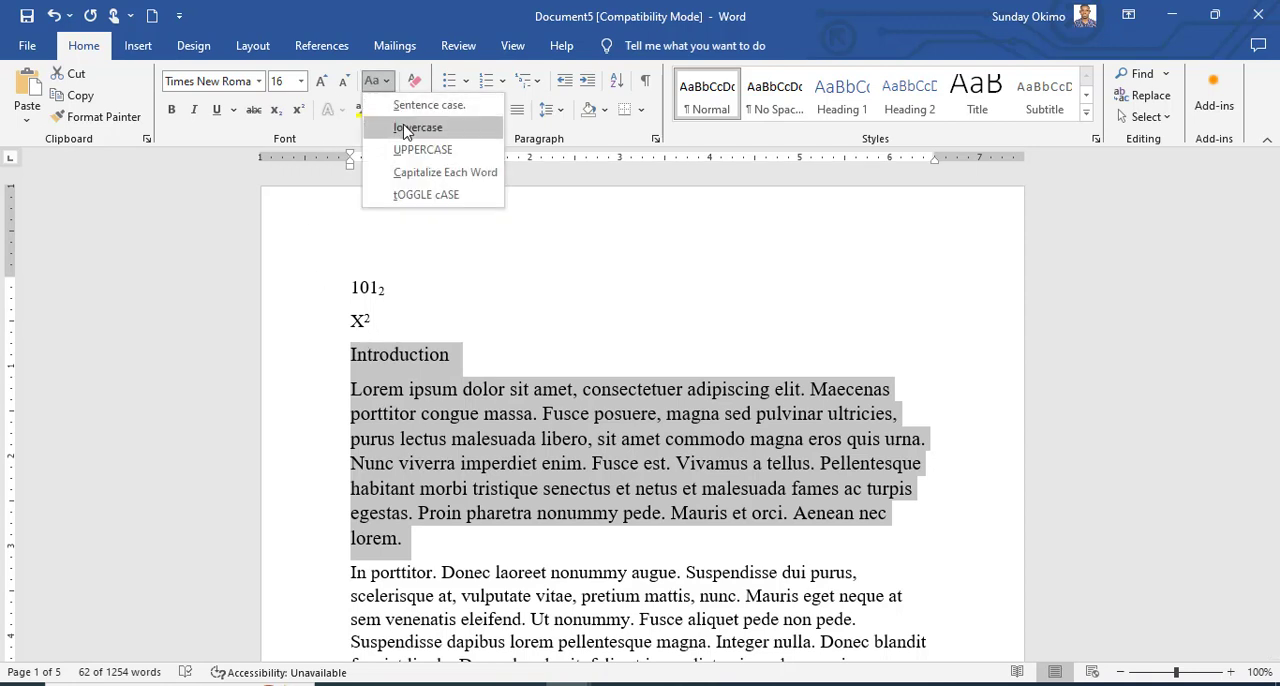
{"action": "left_click", "coordinate": [406, 128]}
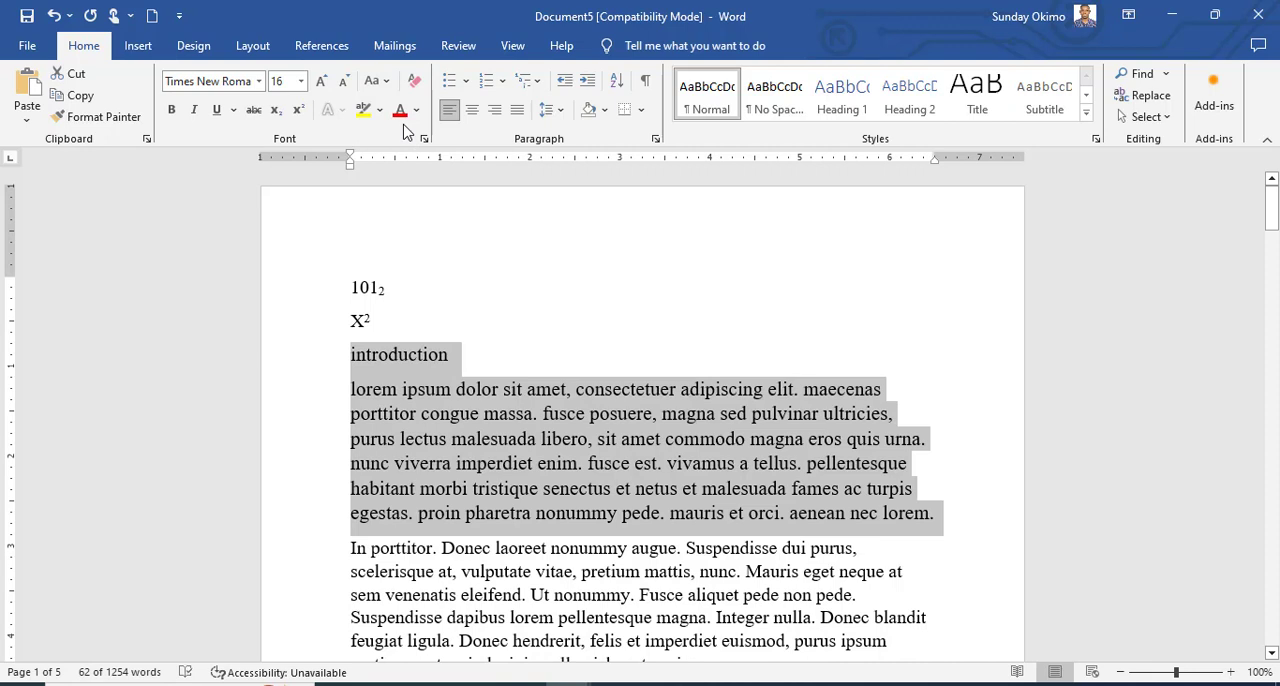
{"action": "left_click", "coordinate": [378, 81]}
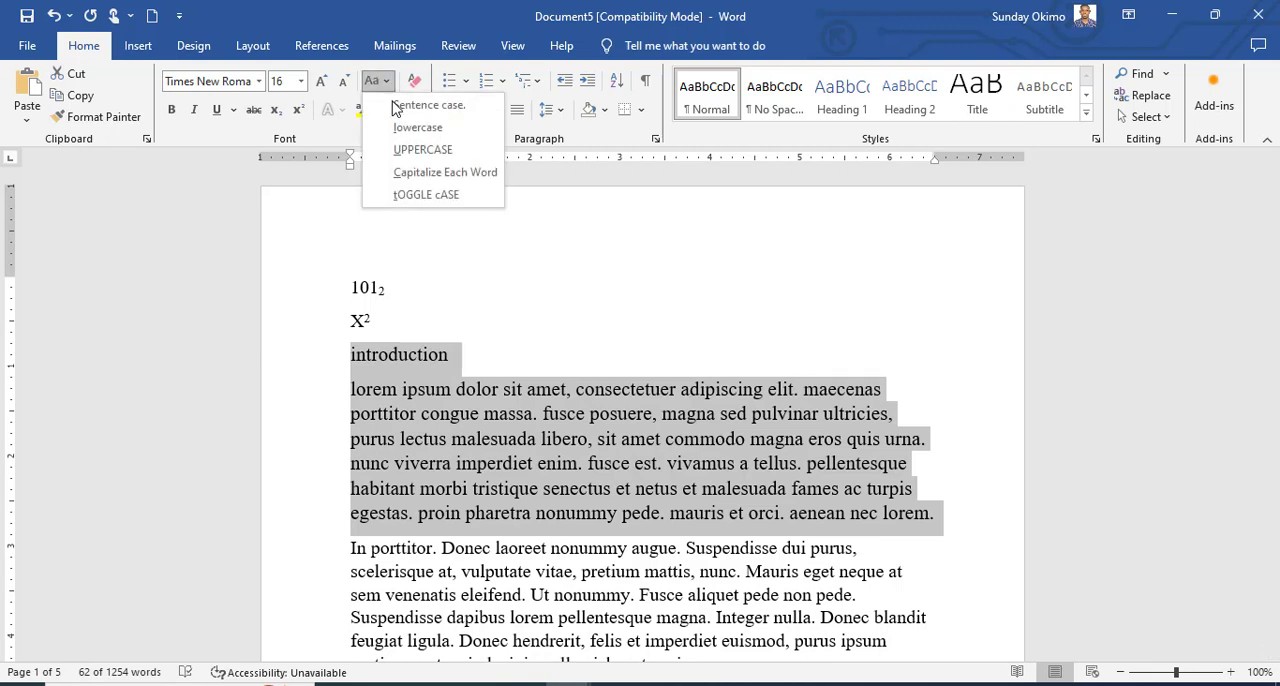
{"action": "left_click", "coordinate": [409, 150]}
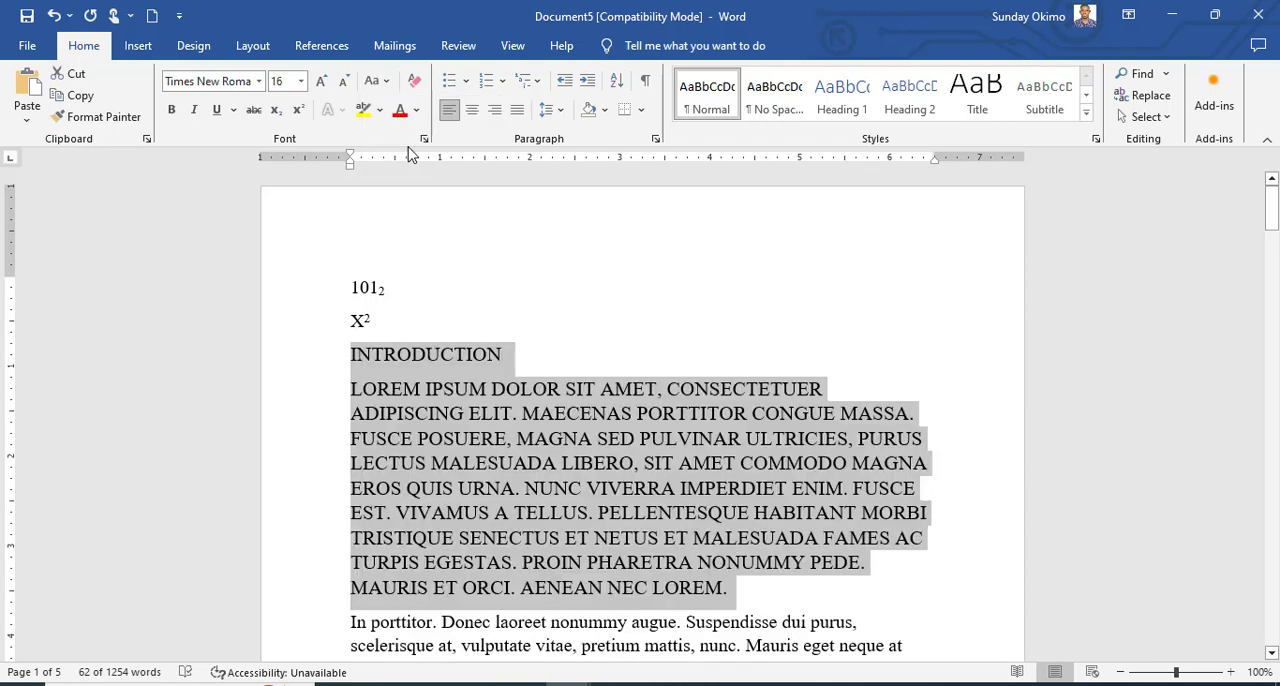
Switch the selected heading and first paragraph through Capitalize Each Word and tOGGLE cASE, ending on Capitalize Each Word.
{"action": "left_click", "coordinate": [378, 81]}
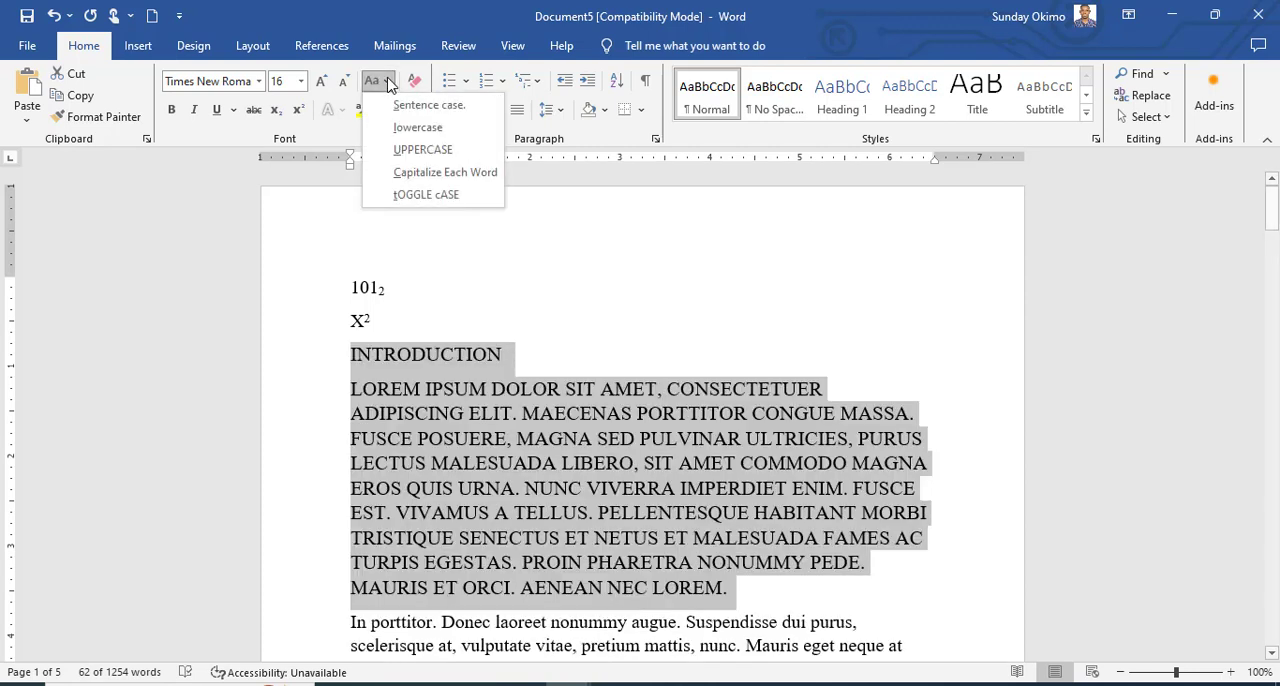
{"action": "left_click", "coordinate": [412, 172]}
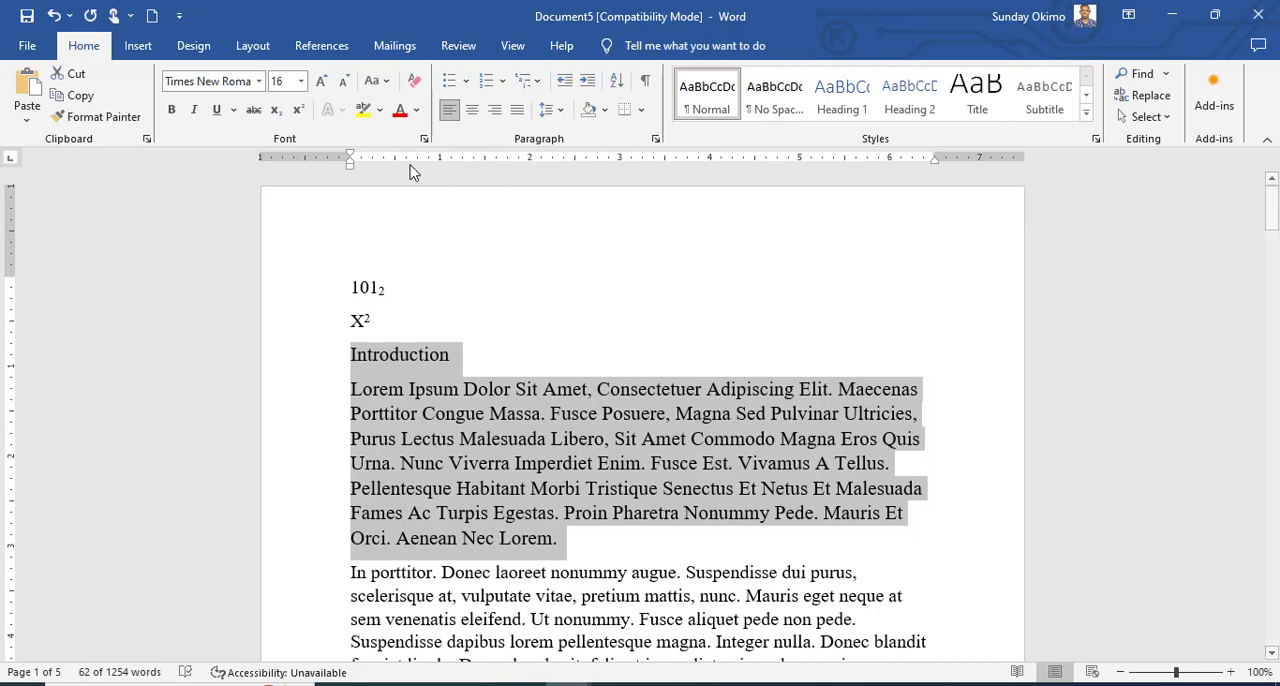
{"action": "left_click", "coordinate": [380, 81]}
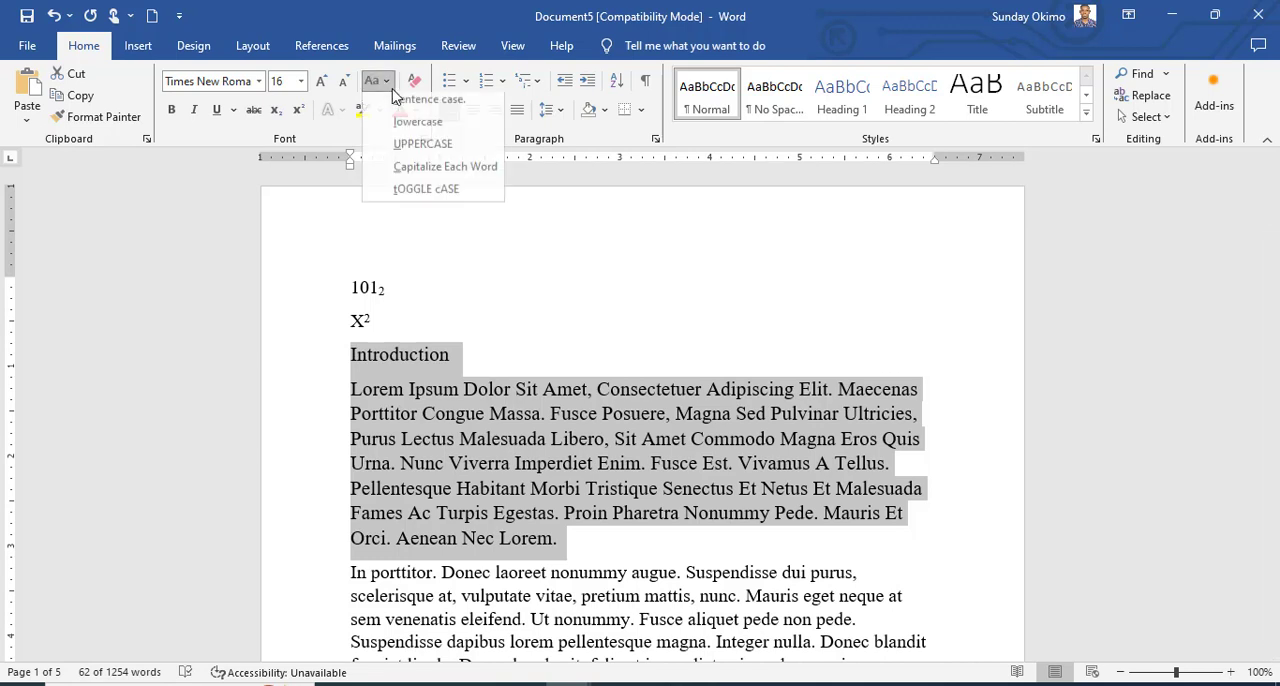
{"action": "left_click", "coordinate": [404, 196]}
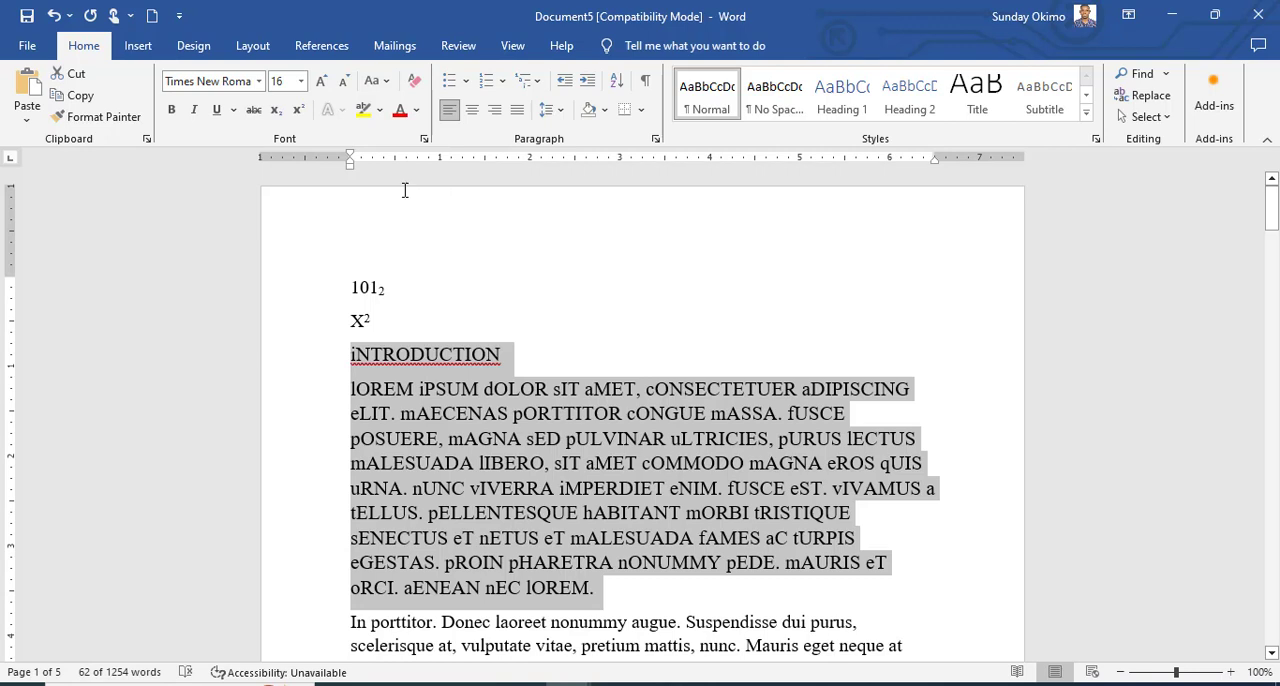
{"action": "left_click", "coordinate": [386, 84]}
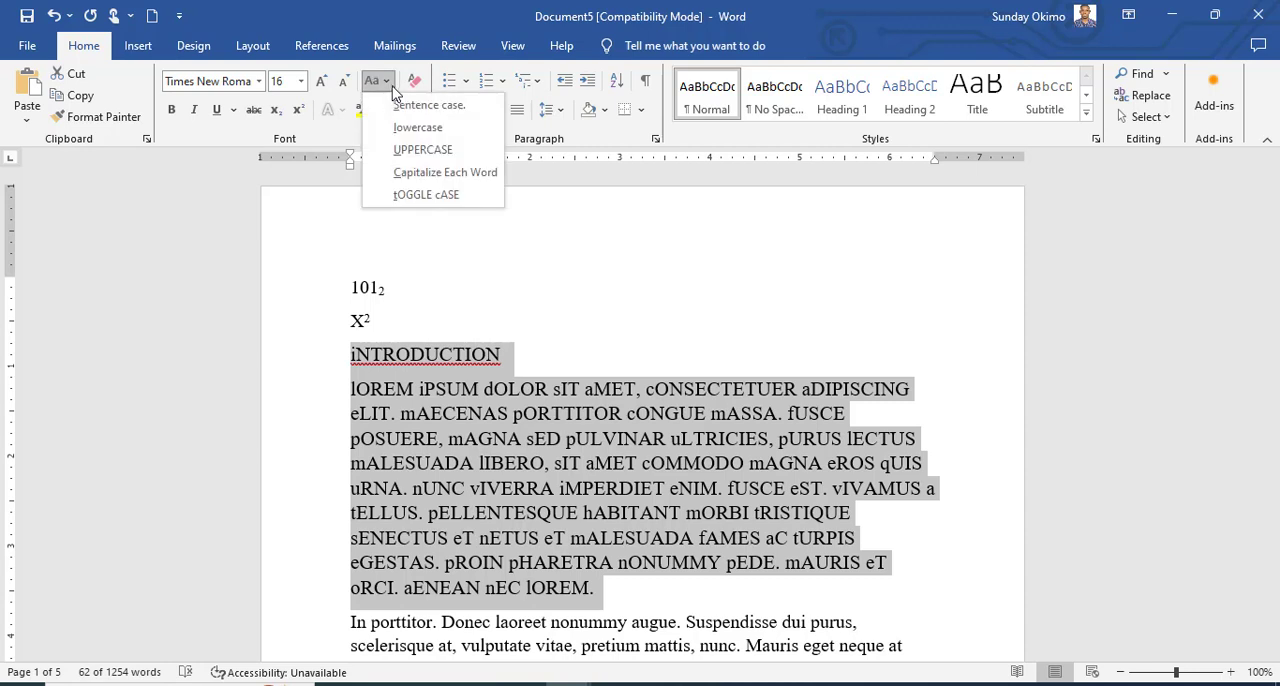
{"action": "left_click", "coordinate": [444, 172]}
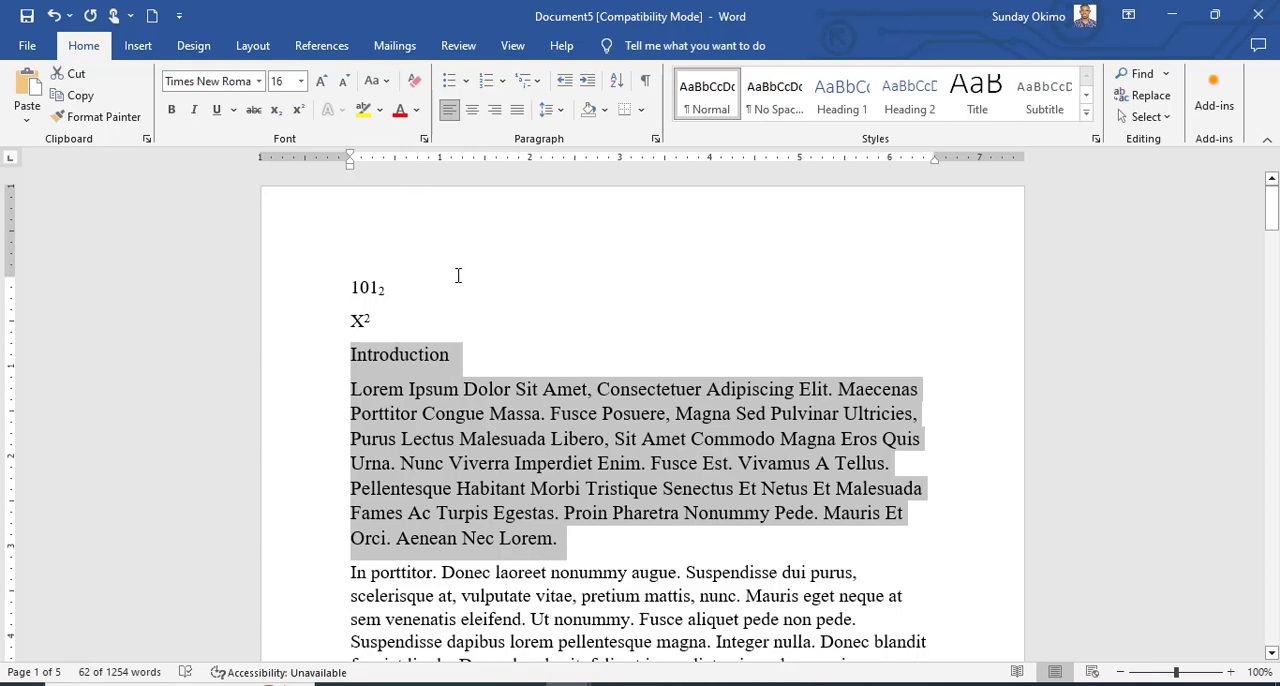
Make the selected heading and first paragraph bold and italic with a yellow text highlight.
{"action": "left_click", "coordinate": [173, 111]}
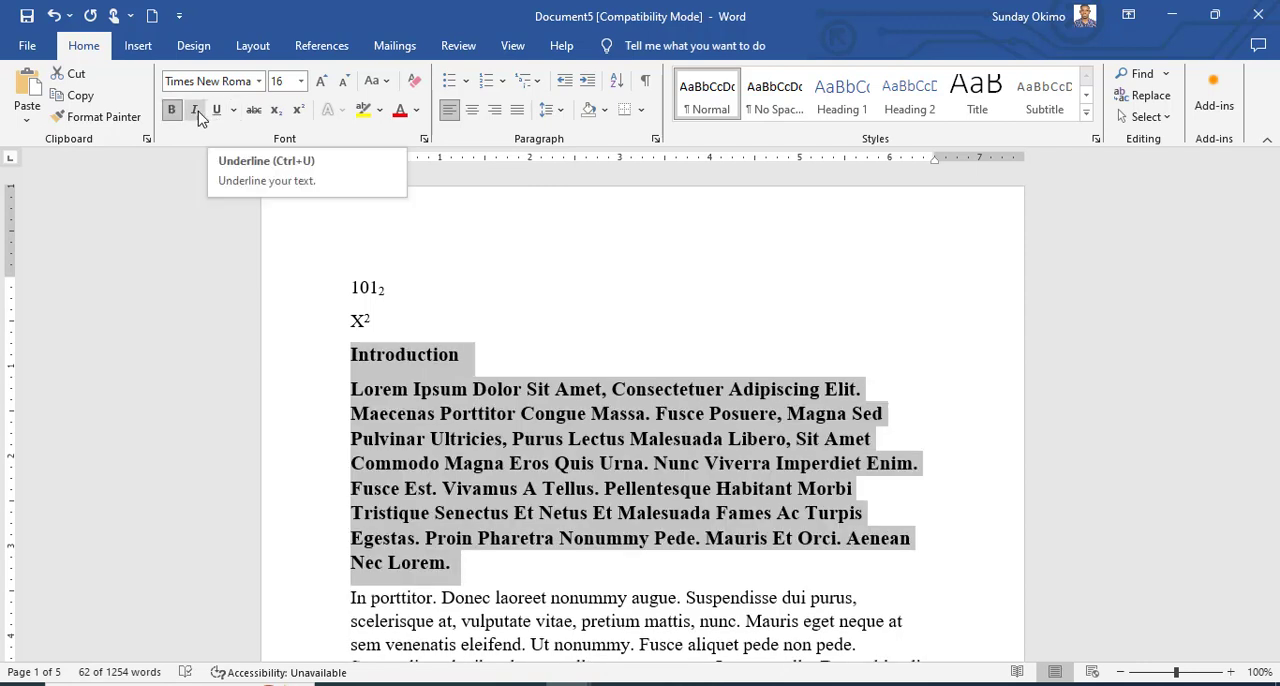
{"action": "left_click", "coordinate": [196, 112]}
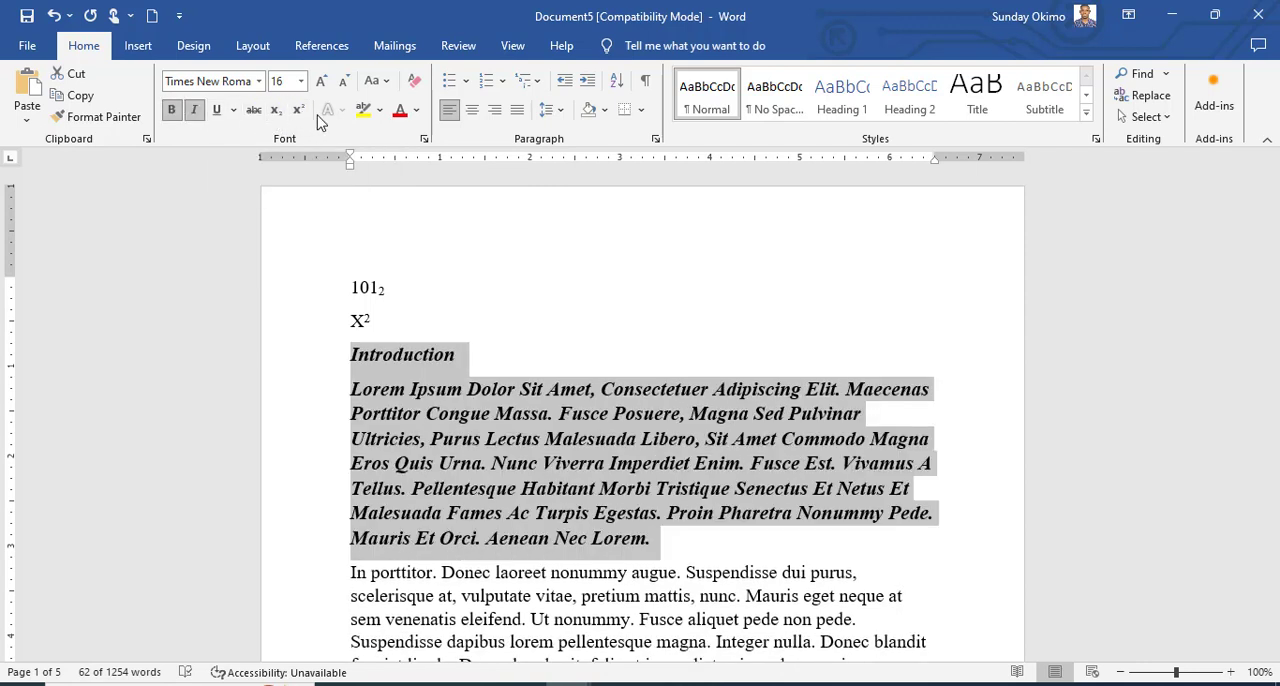
{"action": "left_click", "coordinate": [381, 115]}
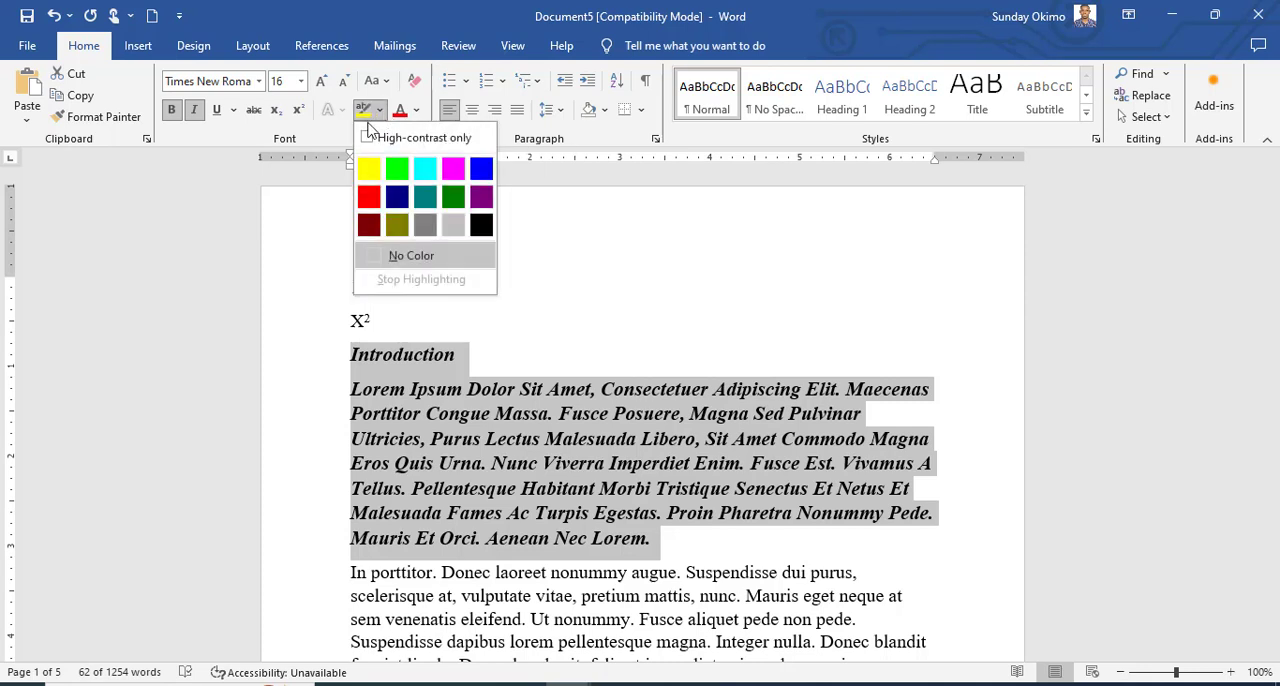
{"action": "left_click", "coordinate": [369, 174]}
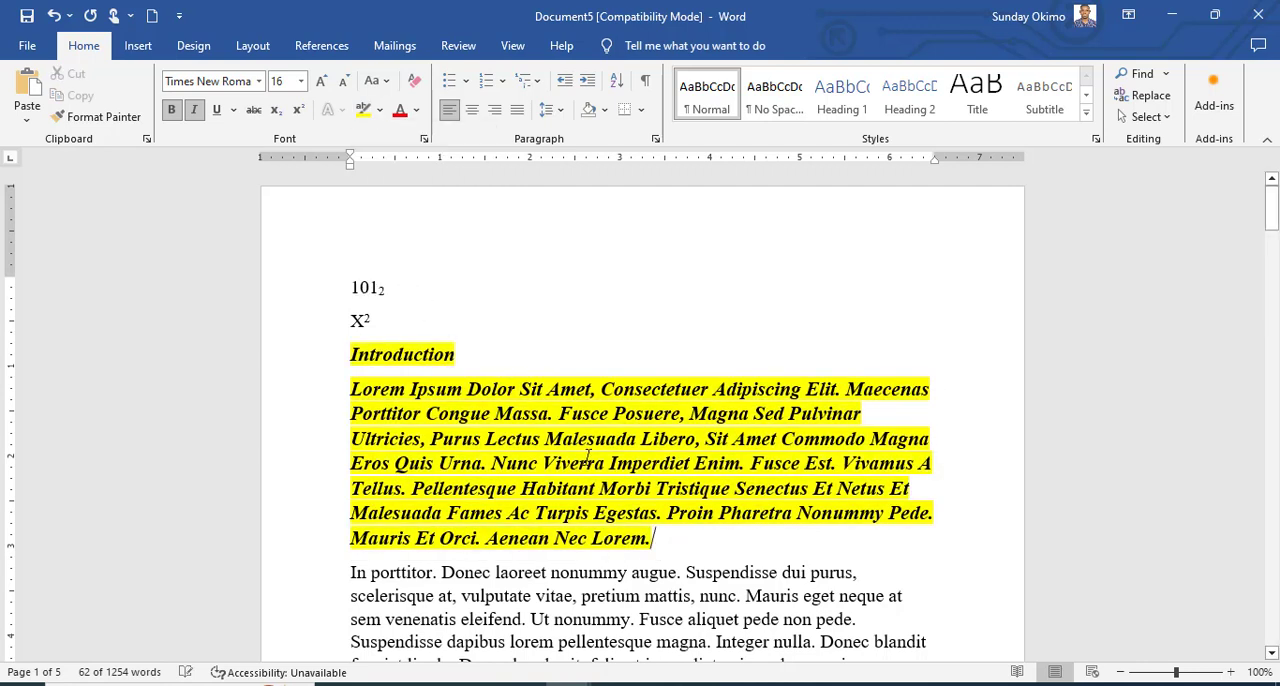
{"action": "left_click", "coordinate": [686, 576]}
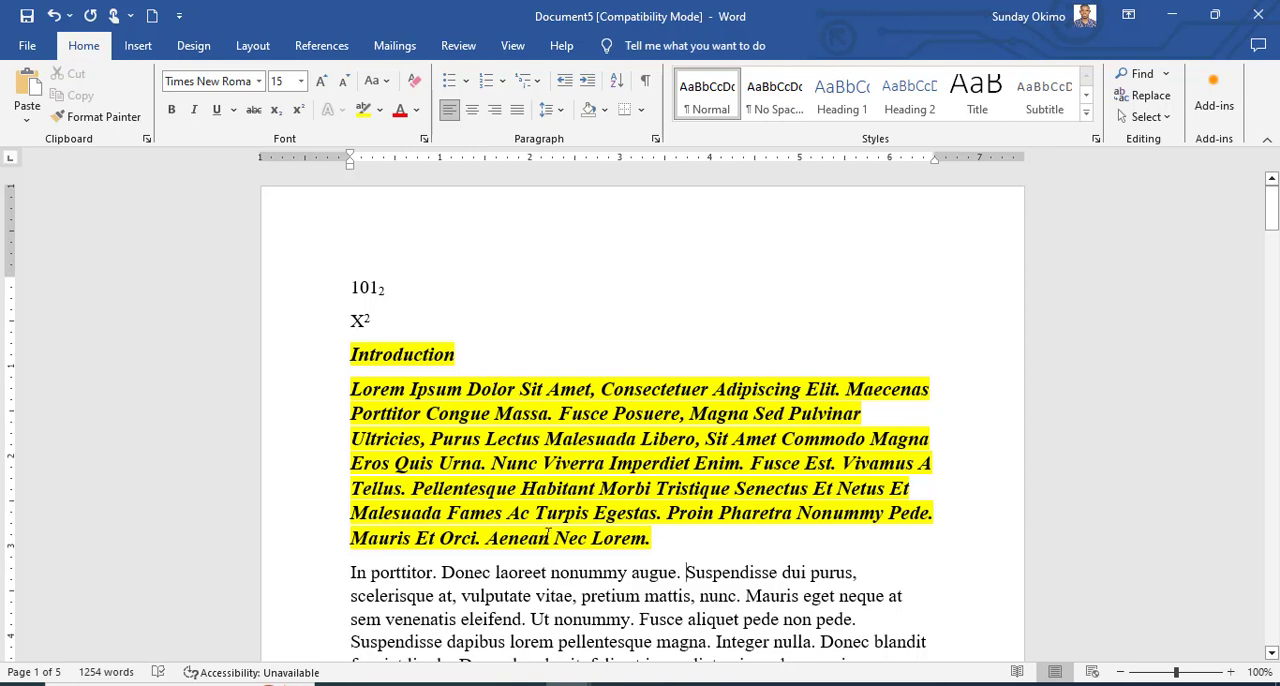
Apply the red font color to the whole paragraph beginning "In porttitor".
{"action": "left_click_drag", "start_coordinate": [654, 543], "coordinate": [349, 351]}
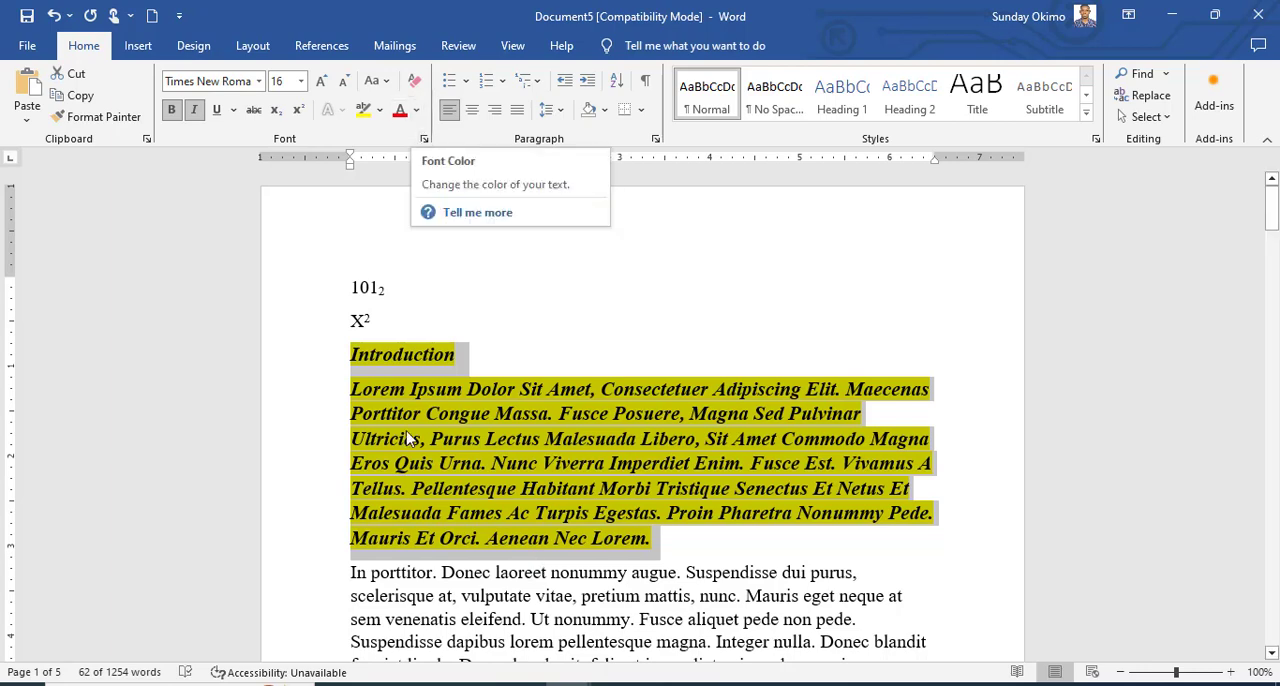
{"action": "scroll", "coordinate": [392, 470], "scroll_direction": "down", "scroll_amount": 2}
{"action": "left_click", "coordinate": [392, 470]}
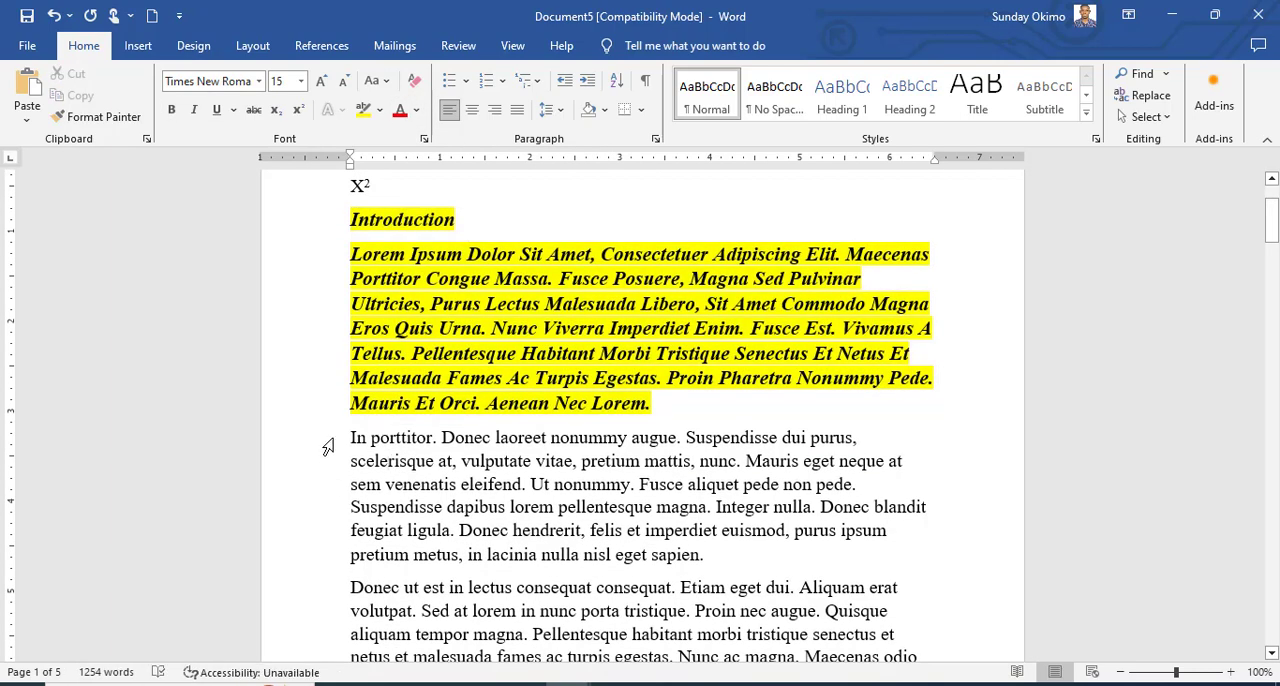
{"action": "left_click_drag", "start_coordinate": [329, 443], "coordinate": [487, 570]}
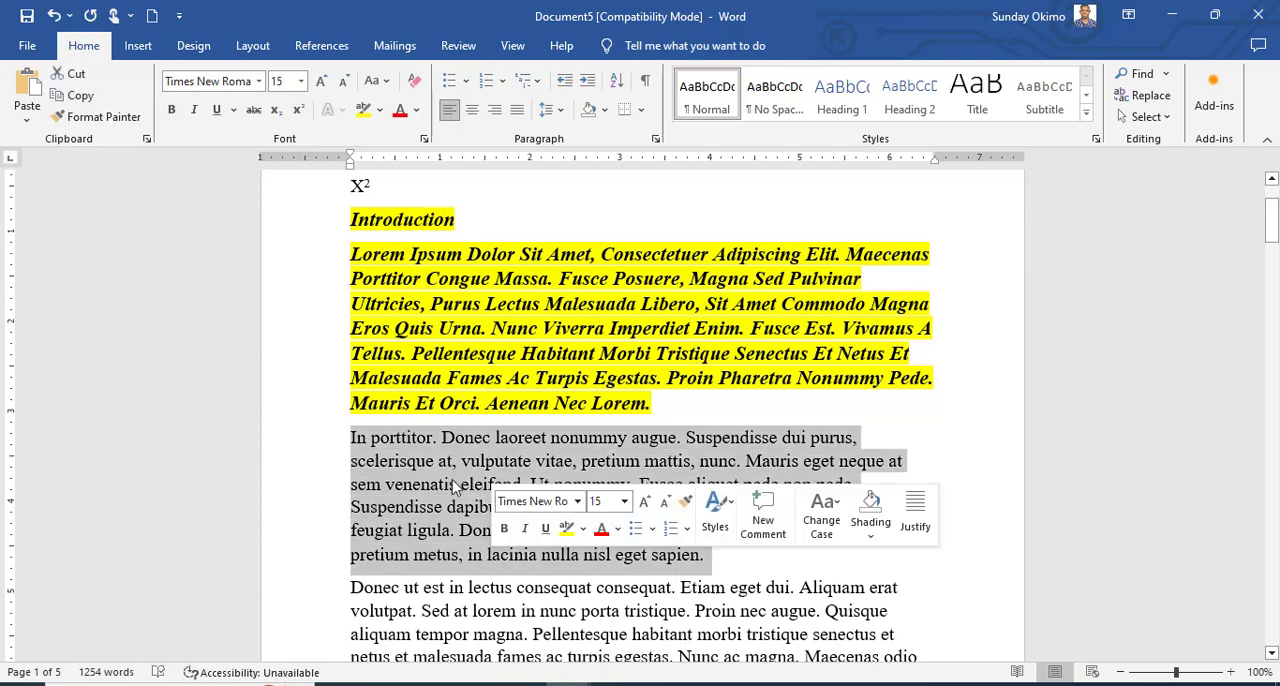
{"action": "left_click", "coordinate": [396, 116]}
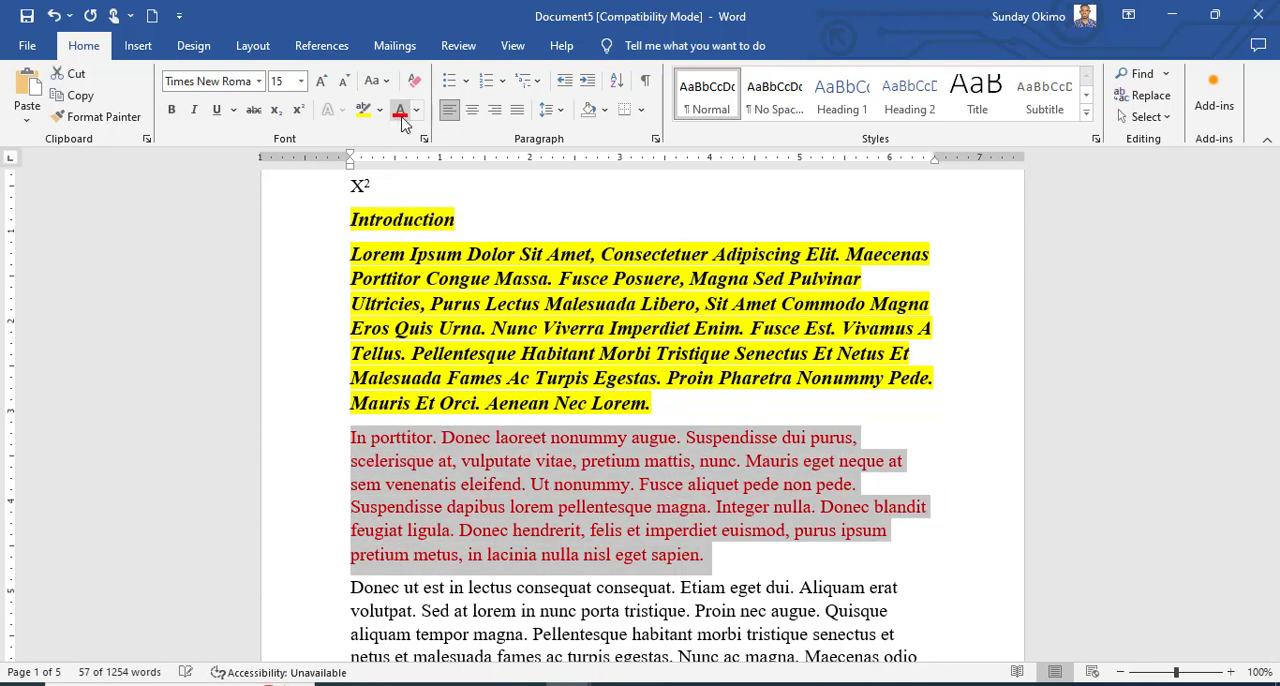
Change the font color of the "In porttitor" paragraph to theme blue, followed by a darker theme orange.
{"action": "left_click", "coordinate": [418, 112]}
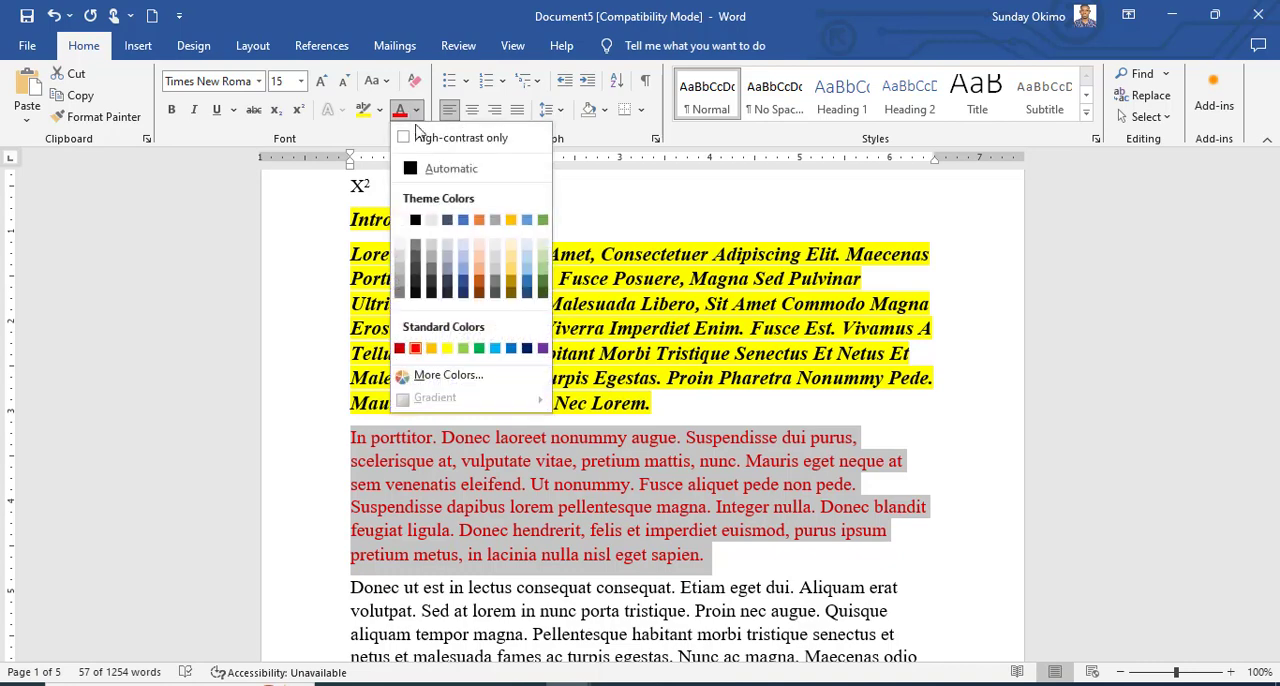
{"action": "left_click", "coordinate": [462, 223]}
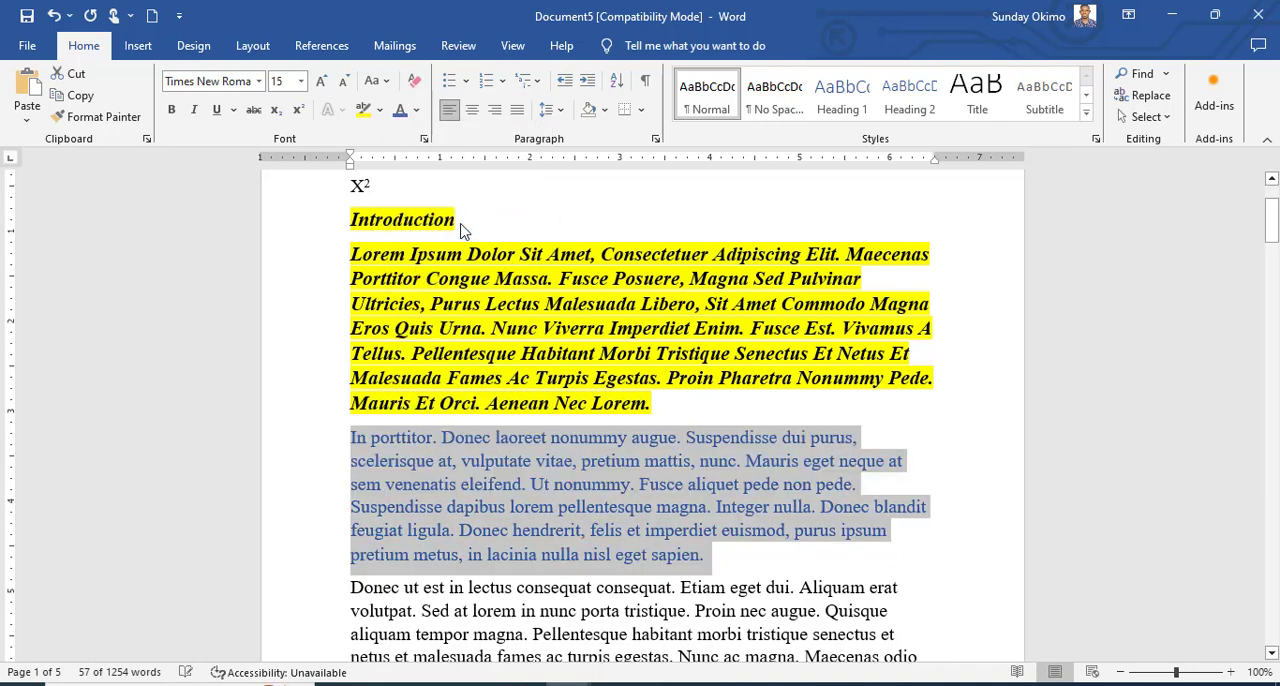
{"action": "left_click", "coordinate": [417, 116]}
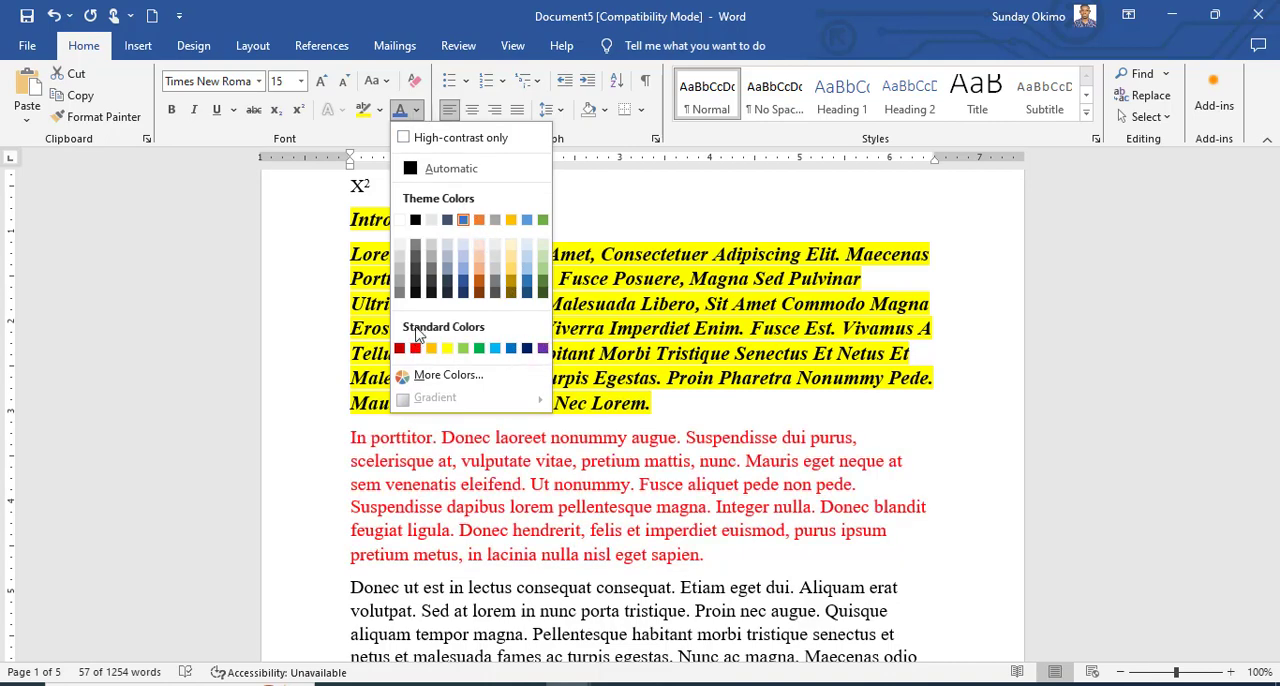
{"action": "left_click", "coordinate": [480, 284]}
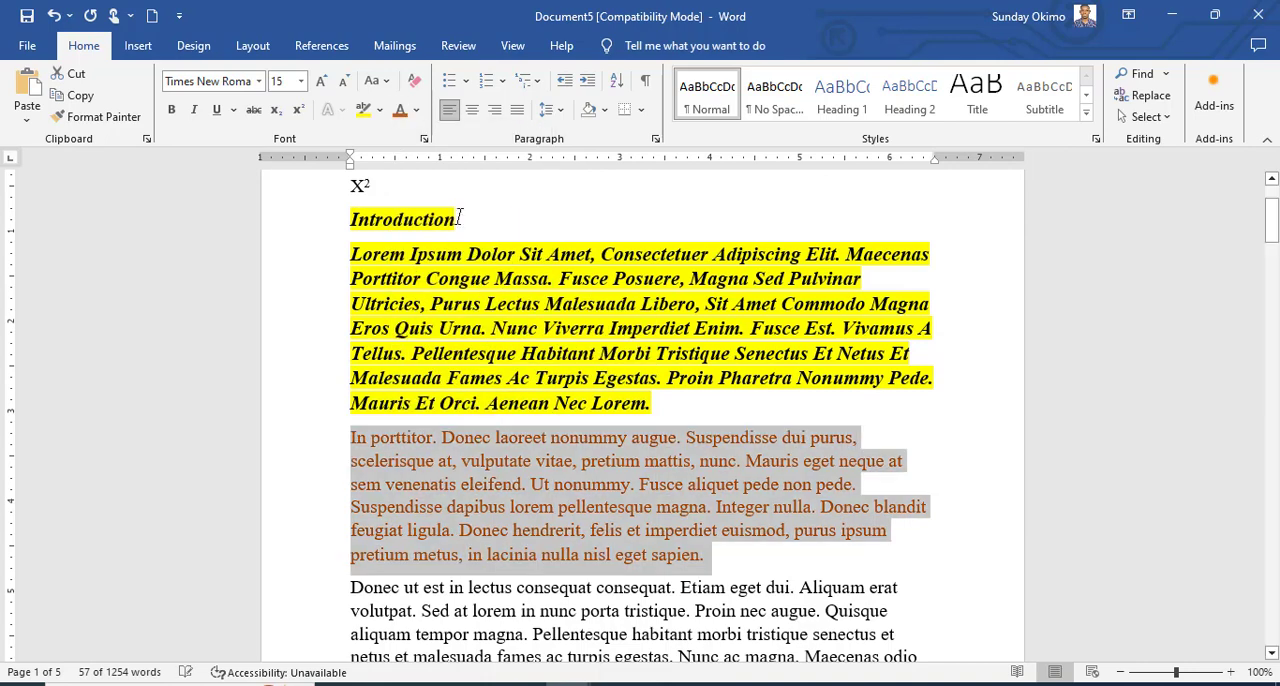
Set the font color of the "In porttitor" paragraph to the standard purple.
{"action": "left_click", "coordinate": [418, 111]}
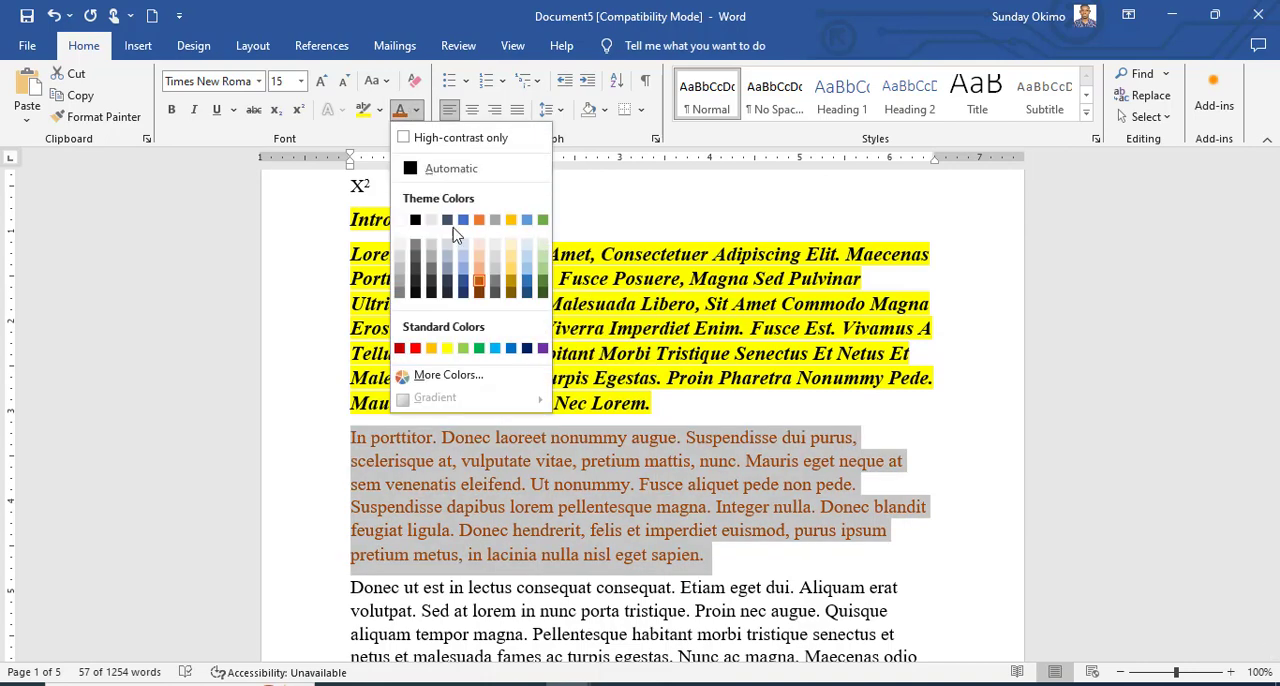
{"action": "left_click", "coordinate": [543, 349]}
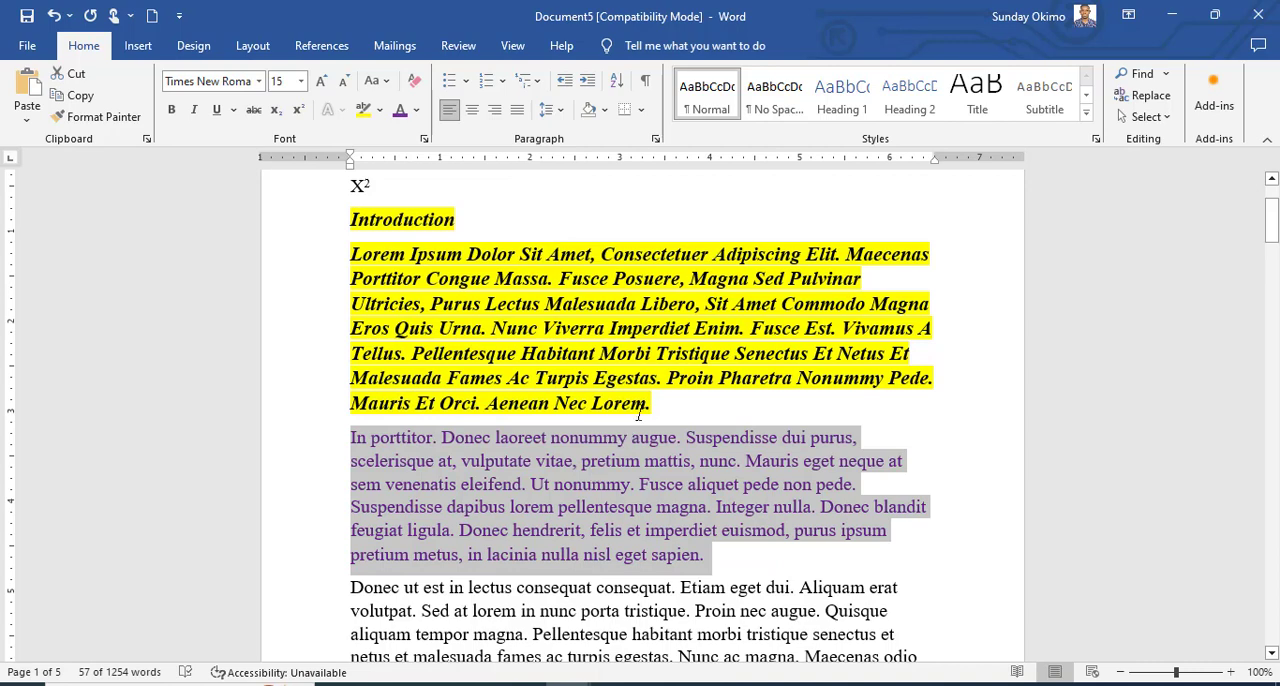
{"action": "scroll", "coordinate": [680, 410], "scroll_direction": "up", "scroll_amount": 2}
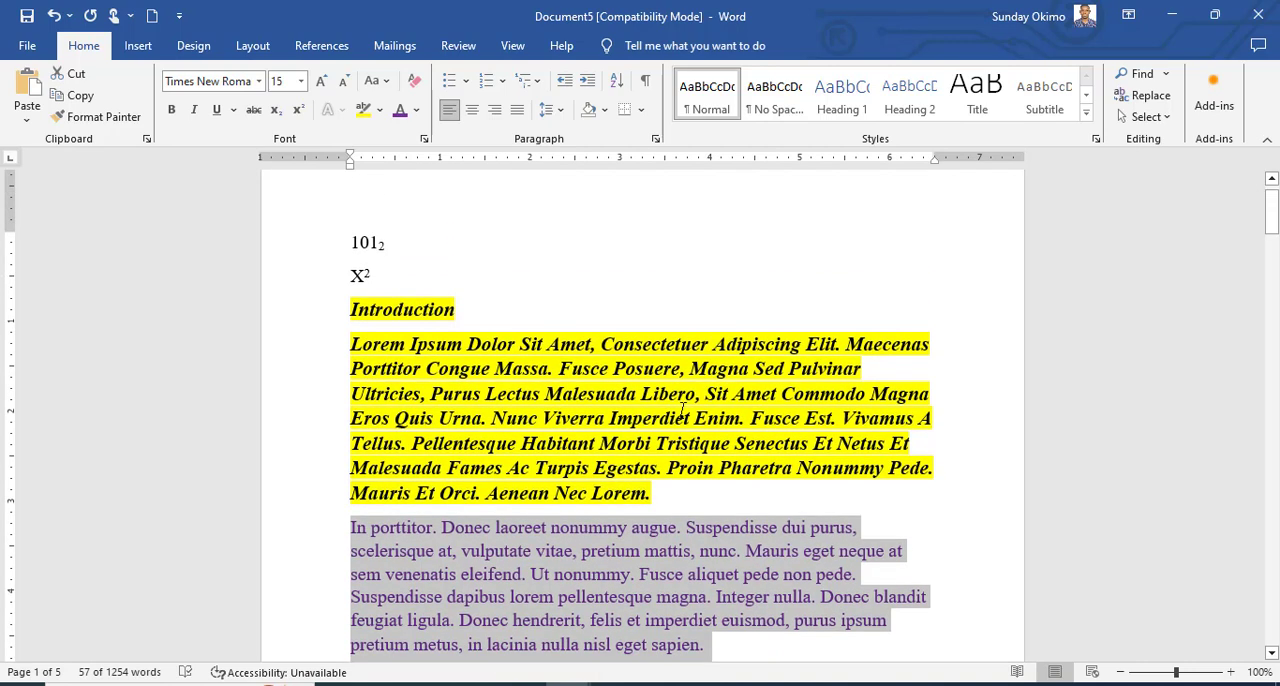
{"action": "scroll", "coordinate": [683, 410], "scroll_direction": "down", "scroll_amount": 1}
{"action": "scroll", "coordinate": [683, 410], "scroll_direction": "down", "scroll_amount": 1}
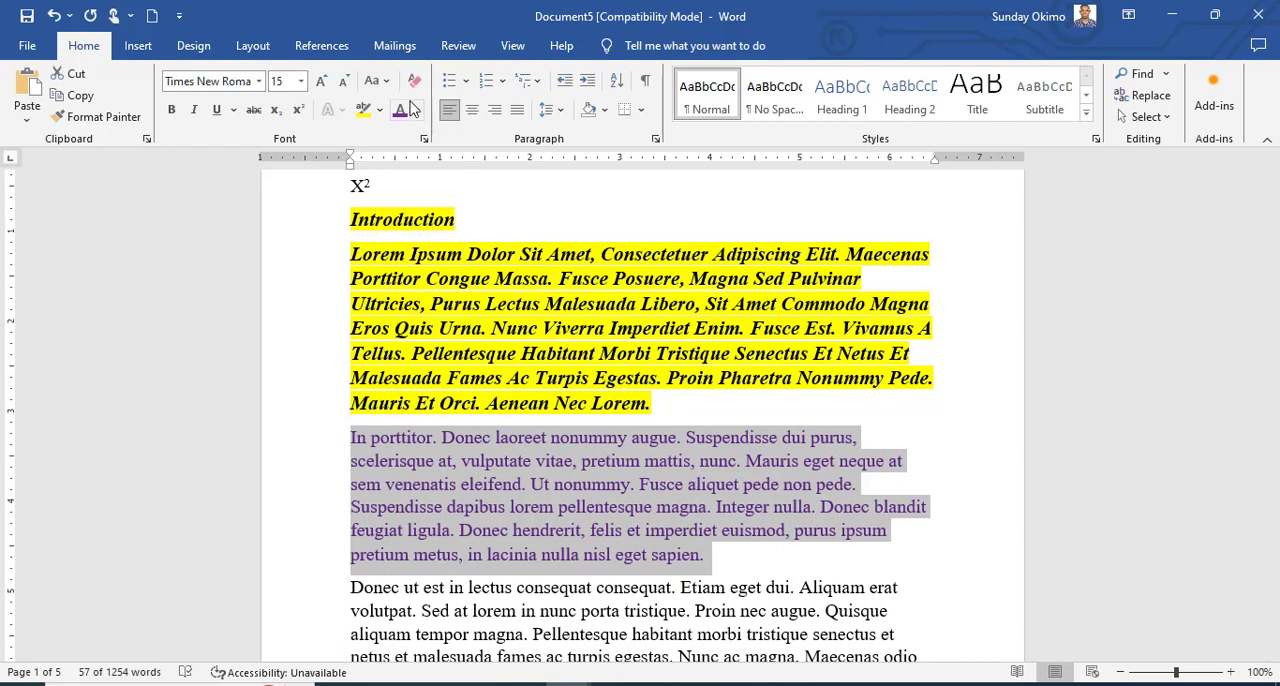
Clear all formatting from the "Introduction" heading and the first paragraph below it.
{"action": "left_click", "coordinate": [448, 228]}
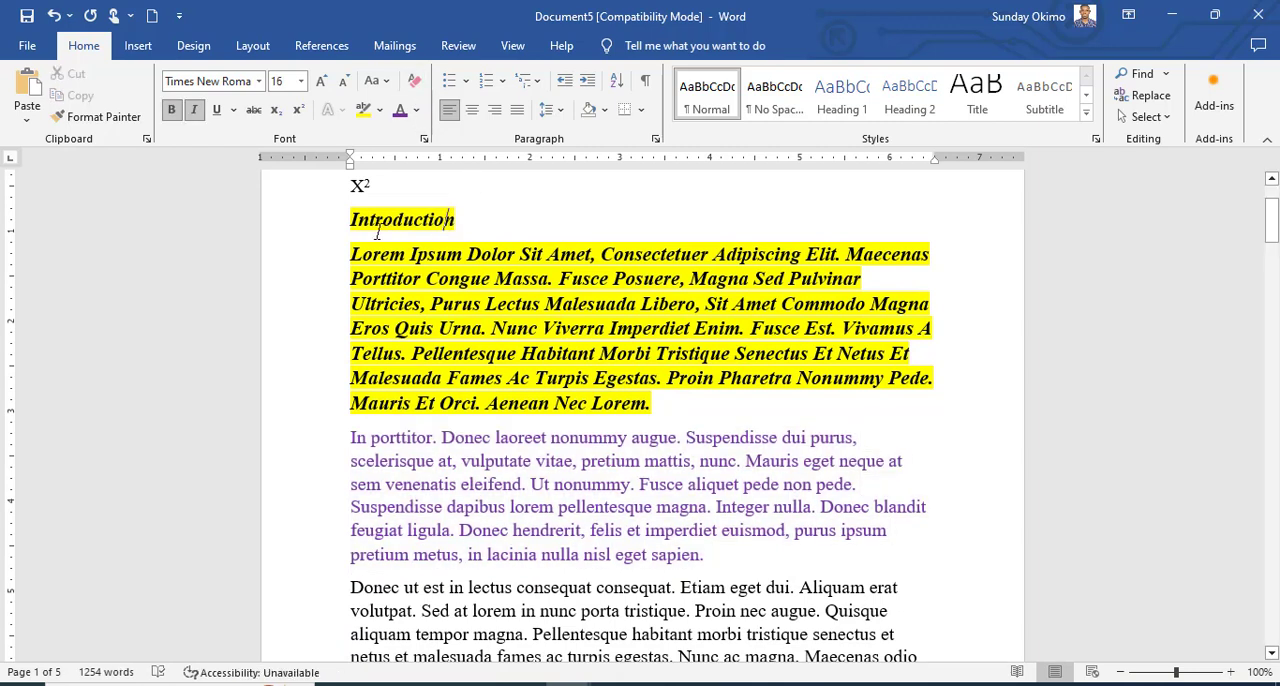
{"action": "left_click_drag", "start_coordinate": [351, 219], "coordinate": [664, 402]}
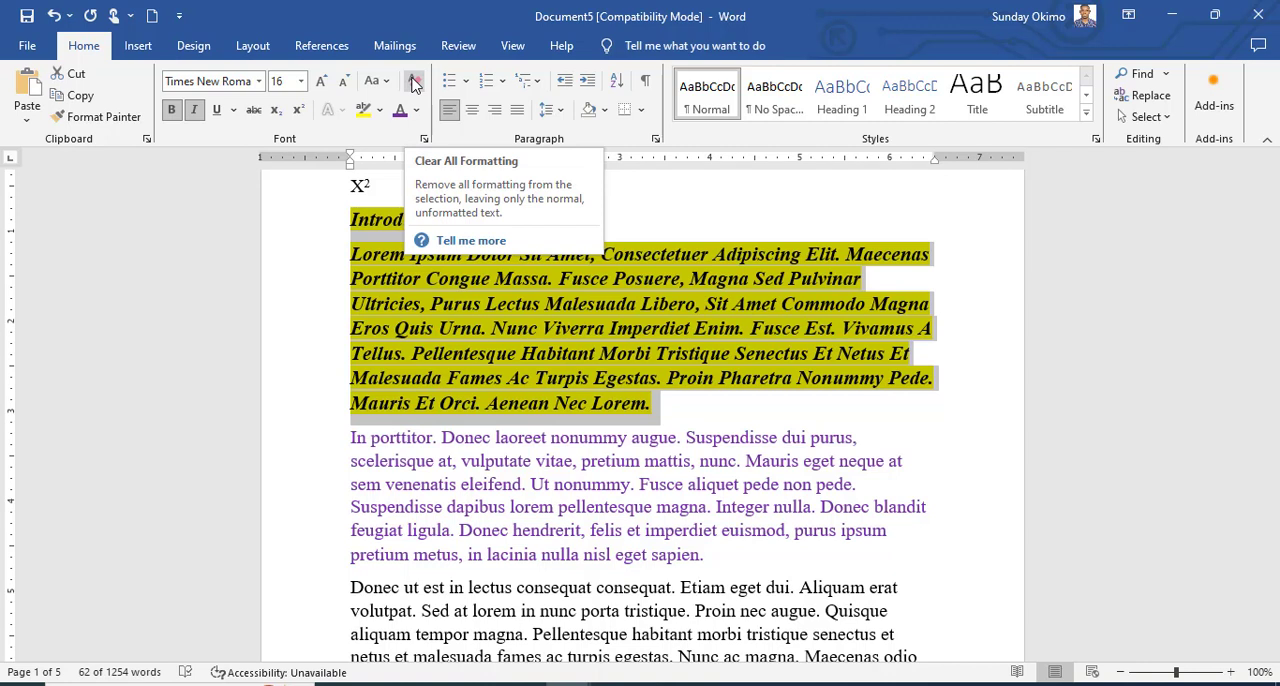
{"action": "left_click", "coordinate": [415, 85]}
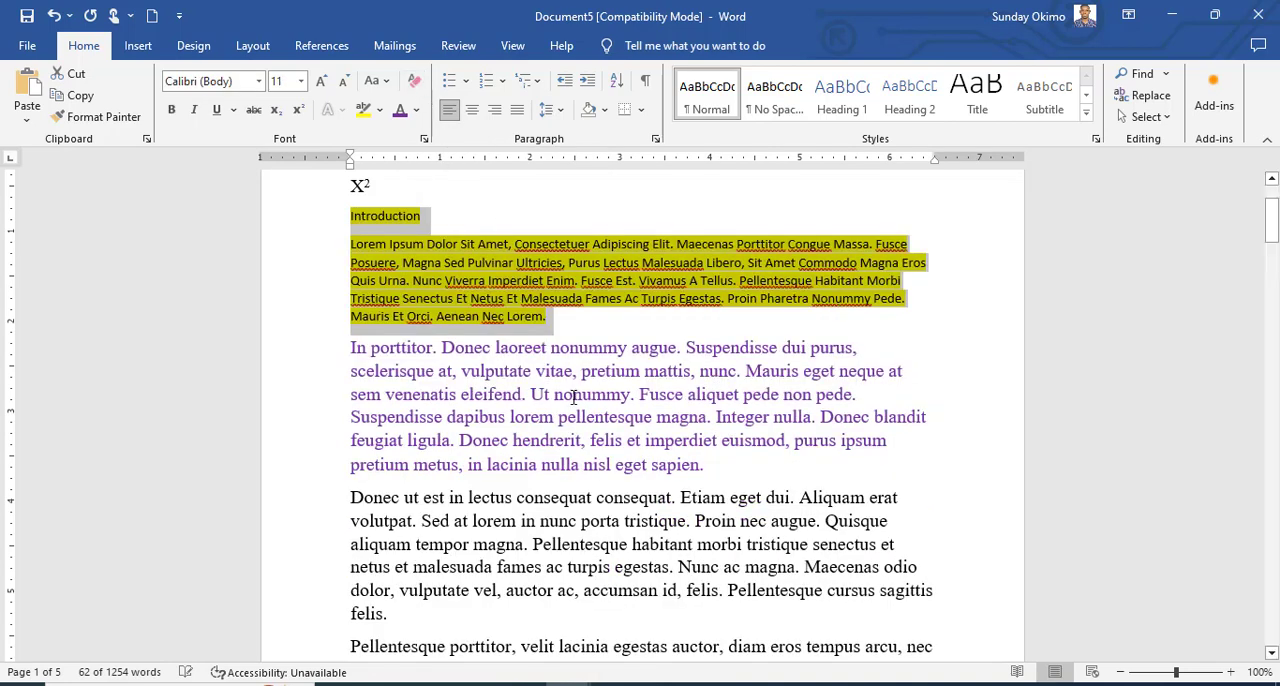
{"action": "left_click", "coordinate": [573, 396]}
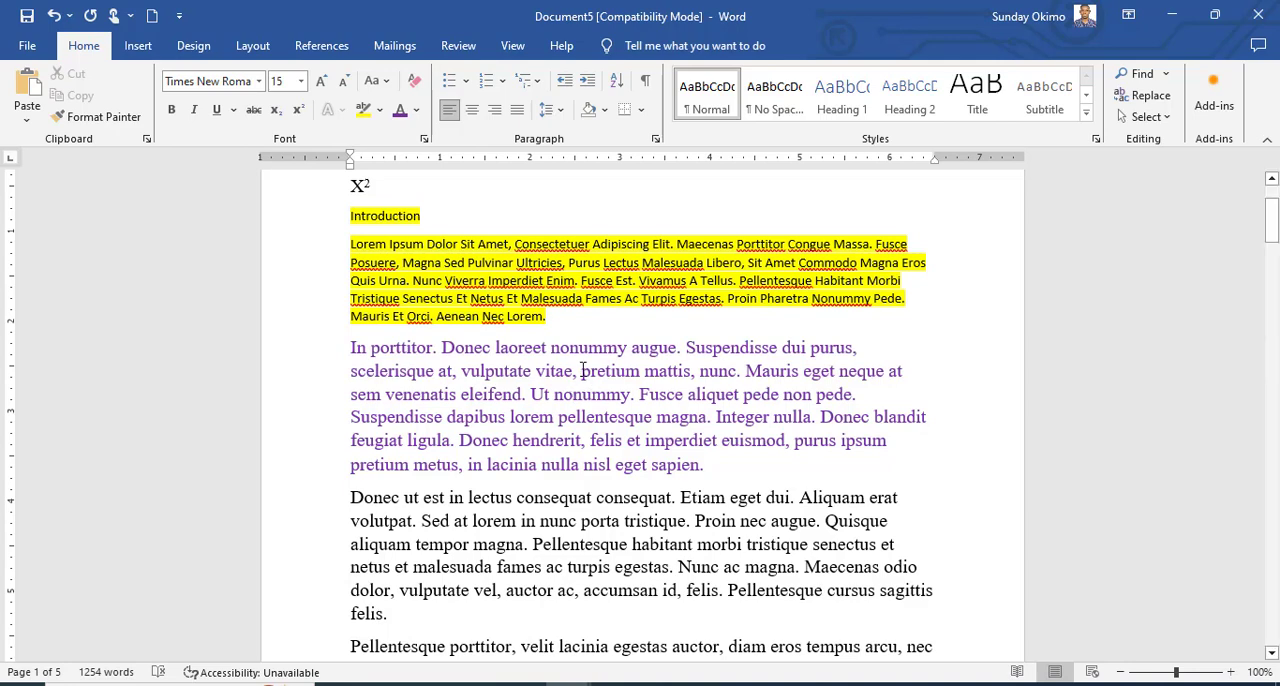
Remove the yellow highlight from the "Introduction" heading and first paragraph by setting the highlight to No Color.
{"action": "scroll", "coordinate": [556, 310], "scroll_direction": "up", "scroll_amount": 2}
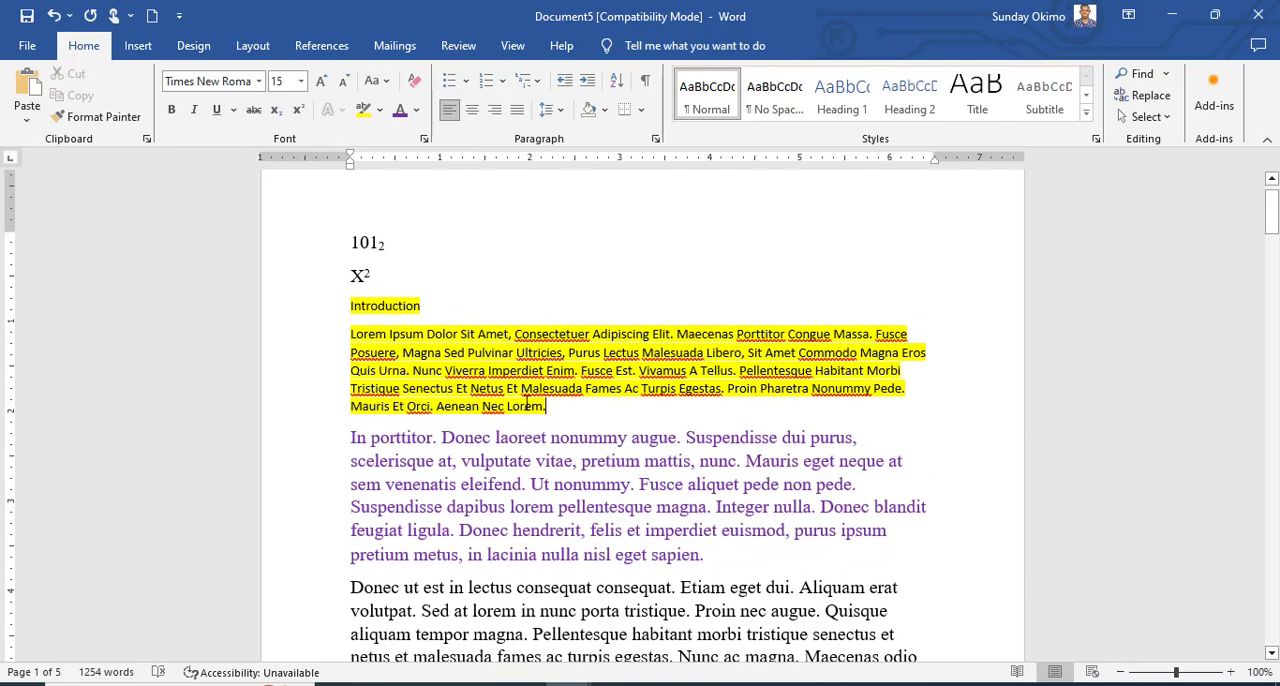
{"action": "left_click_drag", "start_coordinate": [526, 400], "coordinate": [351, 303]}
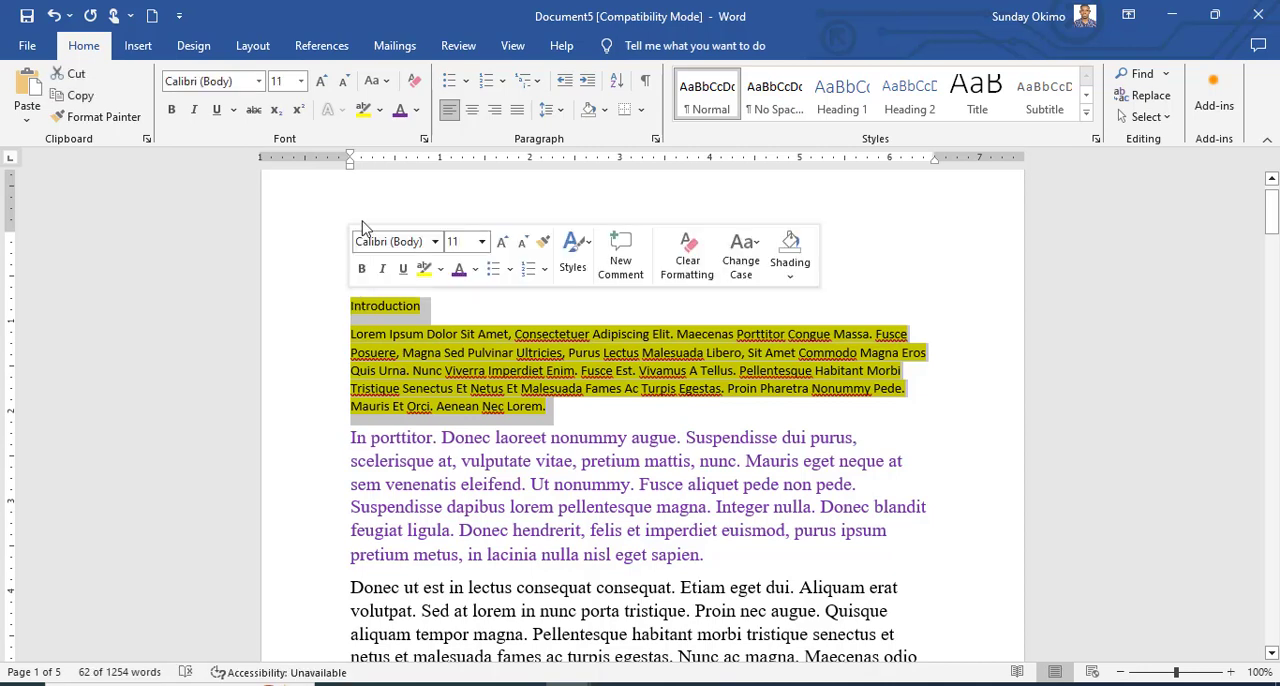
{"action": "left_click", "coordinate": [380, 110]}
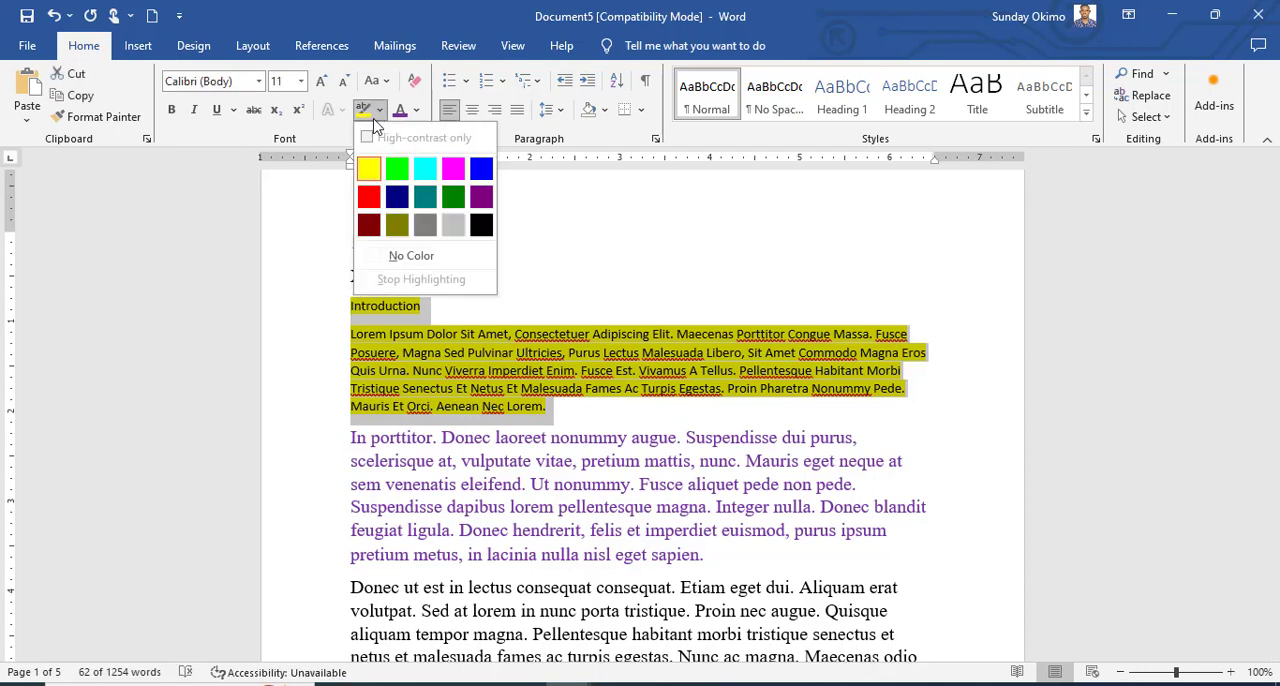
{"action": "left_click", "coordinate": [433, 256]}
{"action": "left_click", "coordinate": [538, 457]}
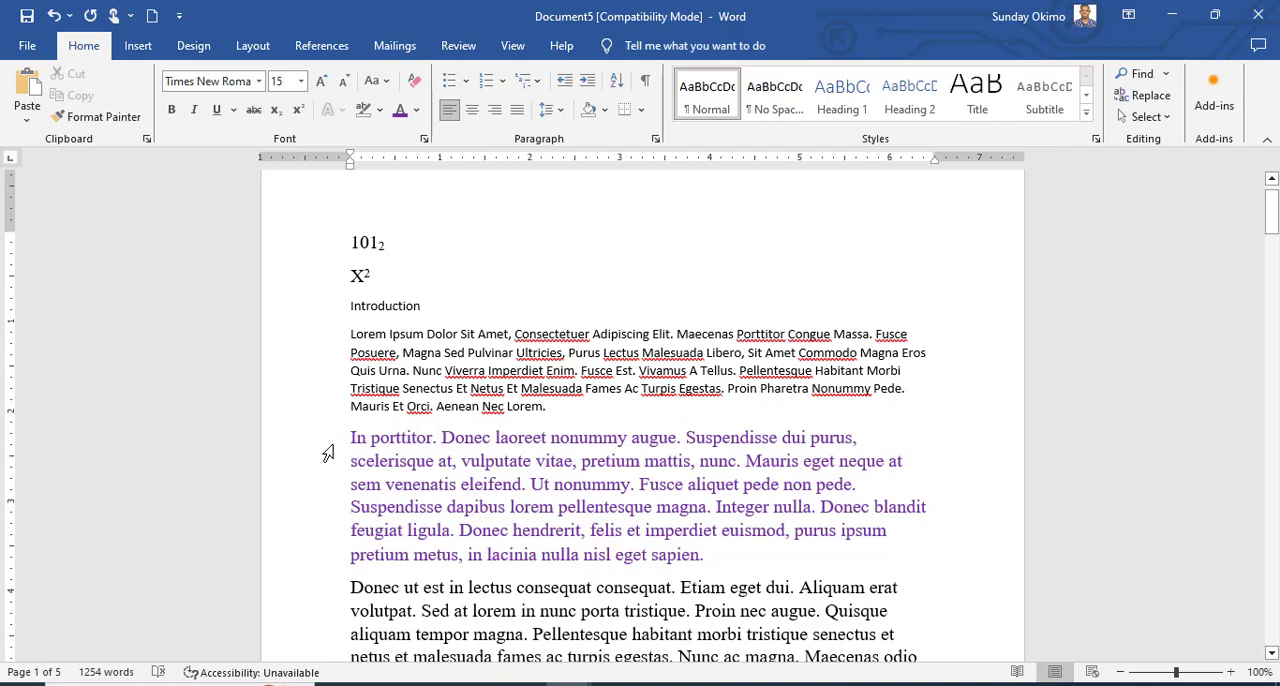
Make the purple "In porttitor" paragraph bold and italic.
{"action": "left_click_drag", "start_coordinate": [329, 447], "coordinate": [372, 556]}
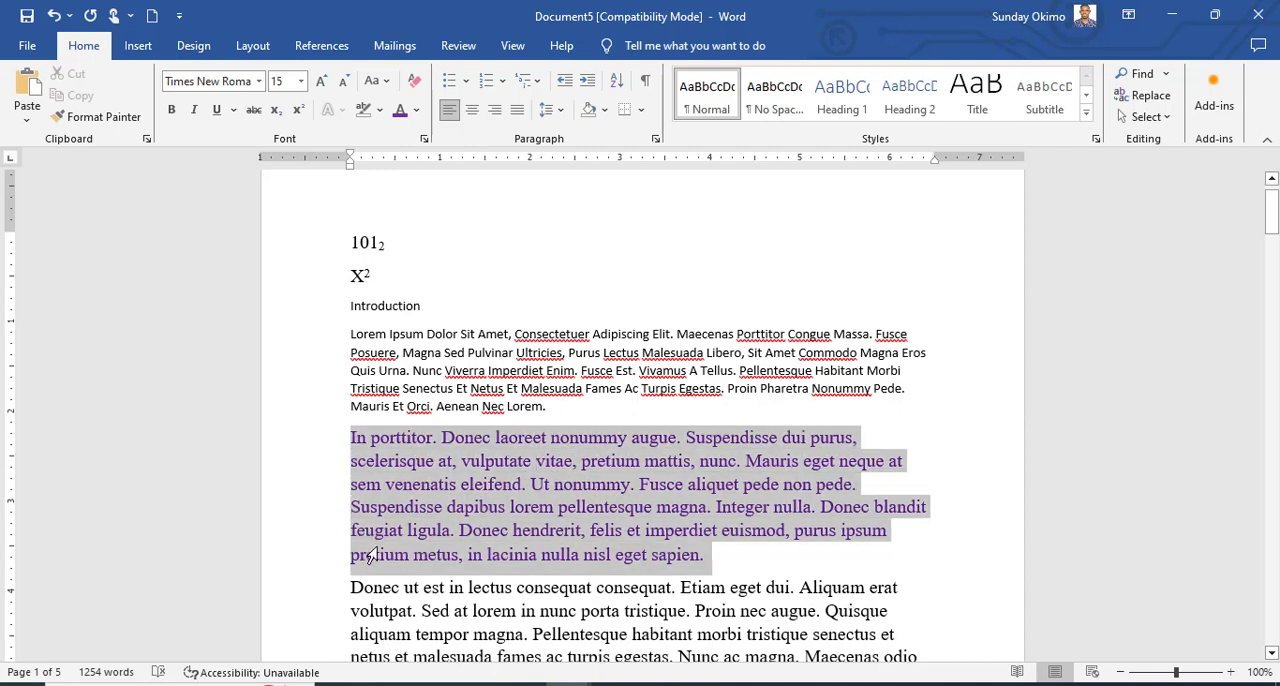
{"action": "left_click", "coordinate": [171, 109]}
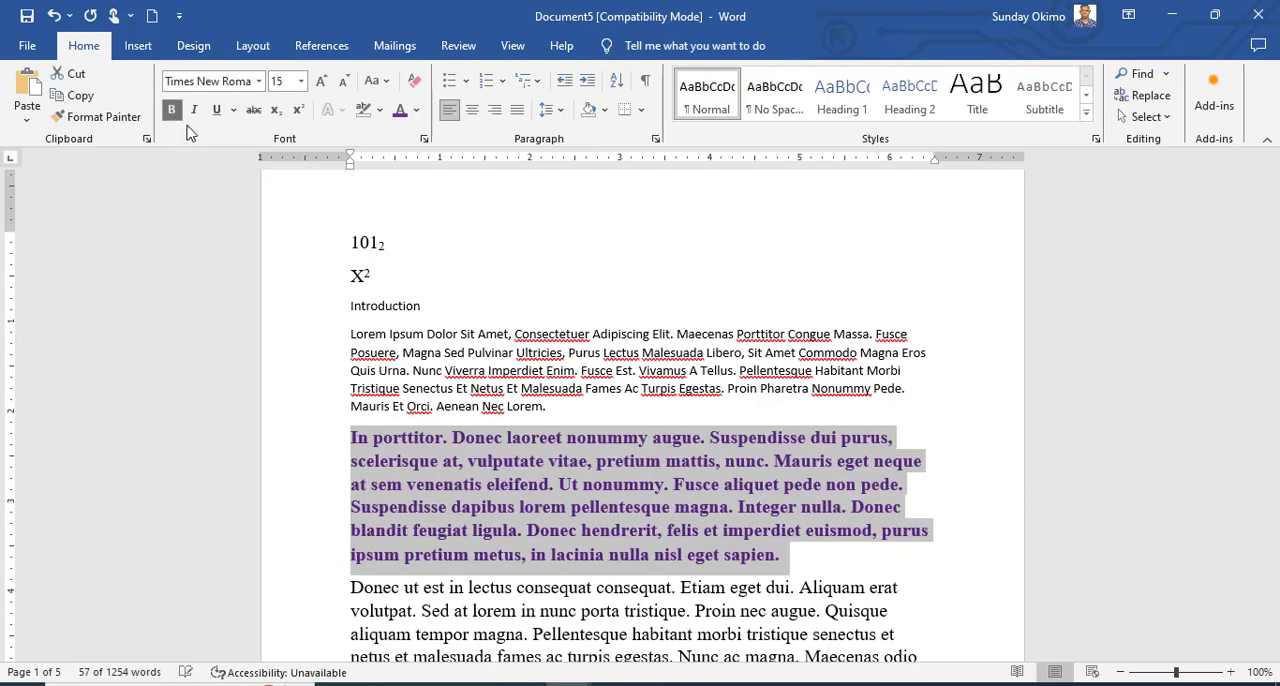
{"action": "left_click", "coordinate": [194, 109]}
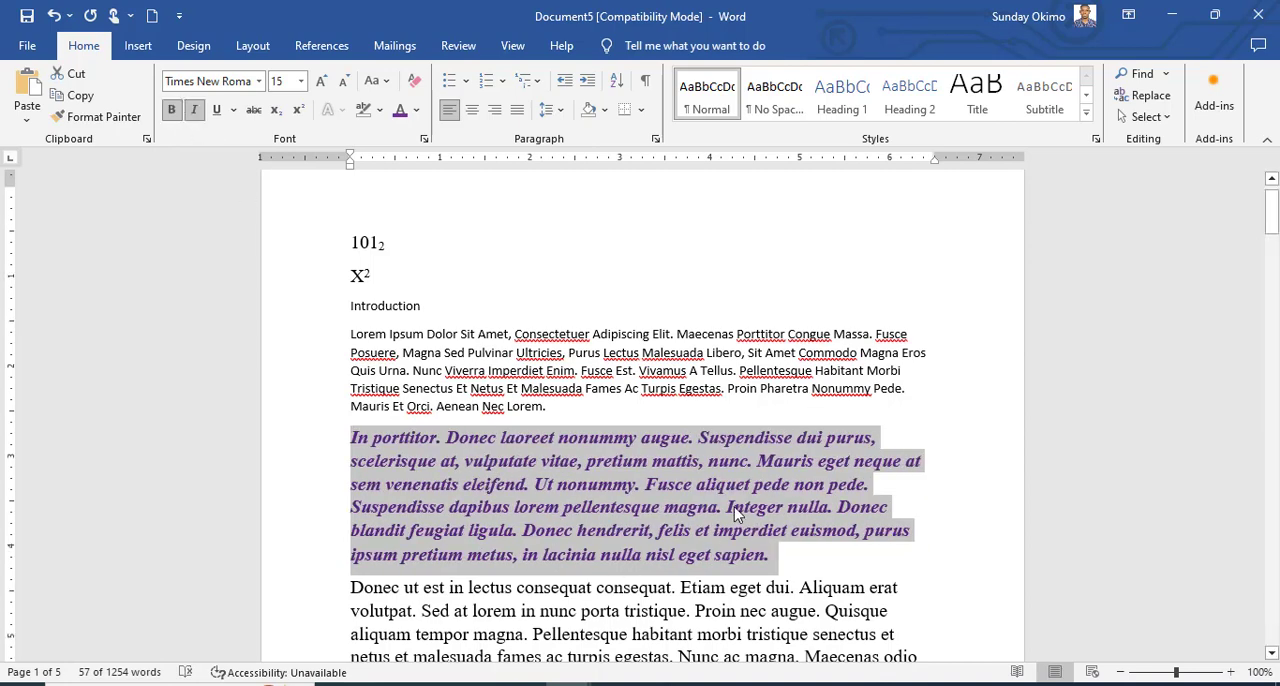
{"action": "scroll", "coordinate": [604, 336], "scroll_direction": "down", "scroll_amount": 3}
{"action": "left_click", "coordinate": [604, 336]}
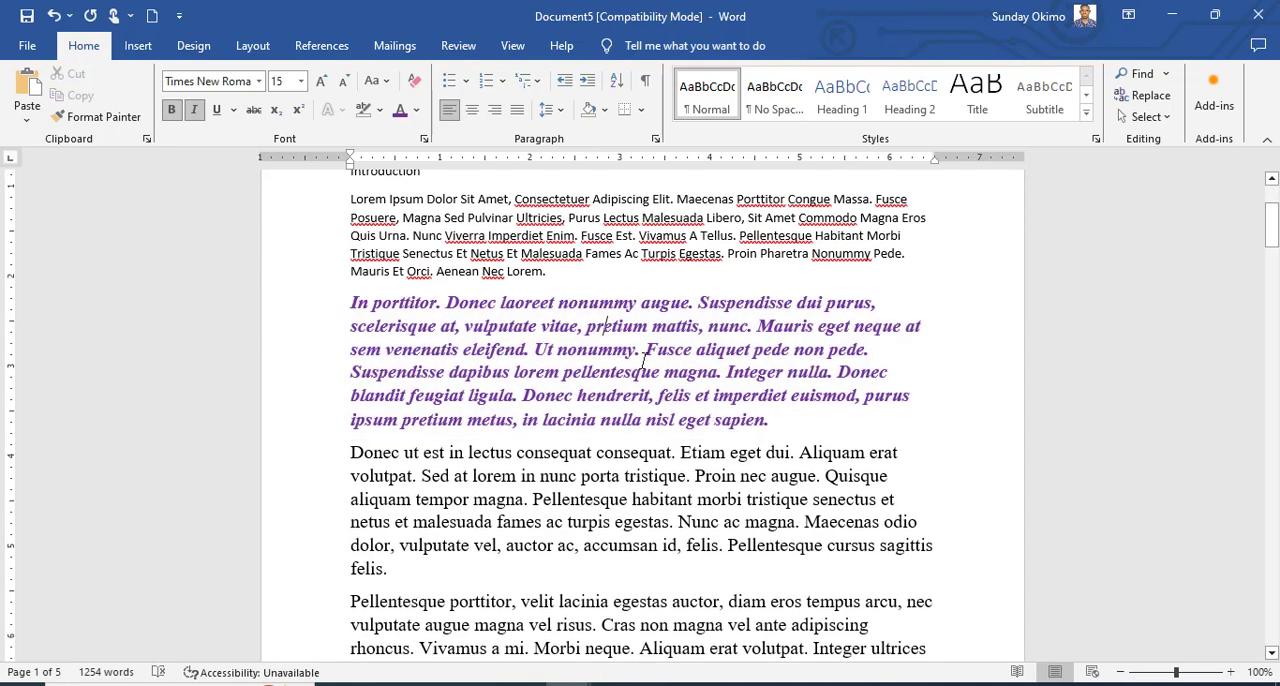
{"action": "left_click", "coordinate": [552, 482]}
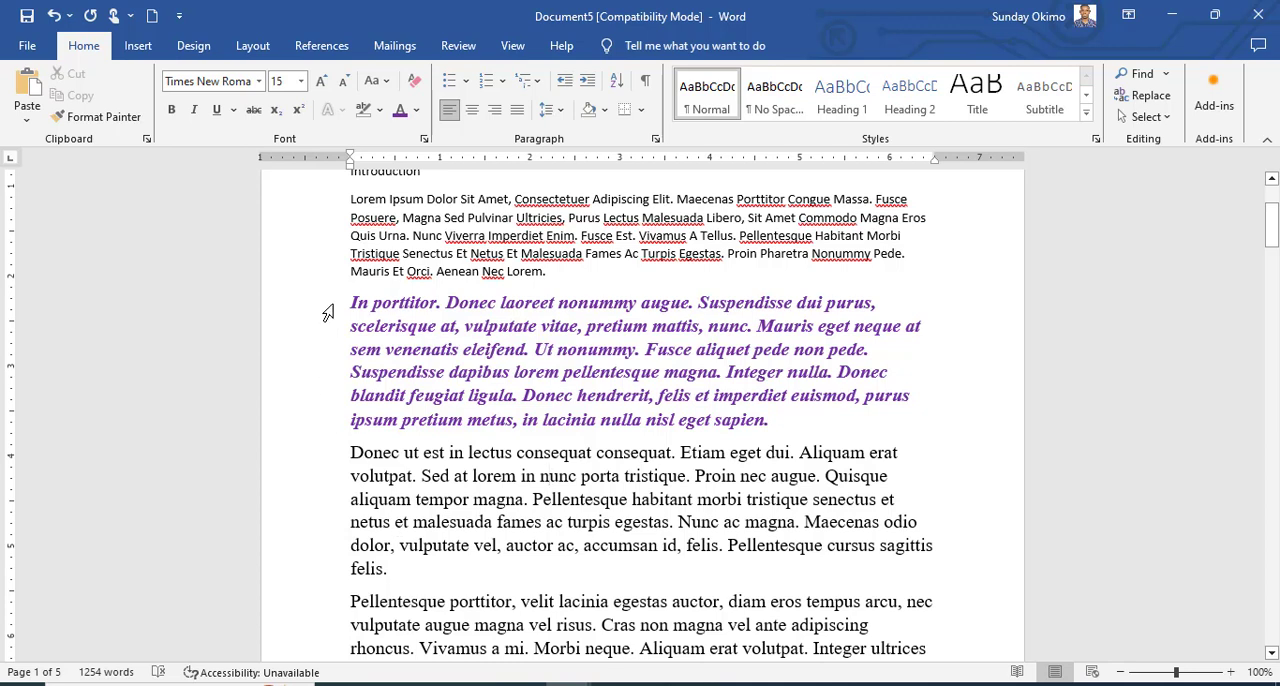
Copy the formatting of the "In porttitor" paragraph onto the "Donec ut est" paragraph with Format Painter.
{"action": "left_click_drag", "start_coordinate": [328, 313], "coordinate": [345, 422]}
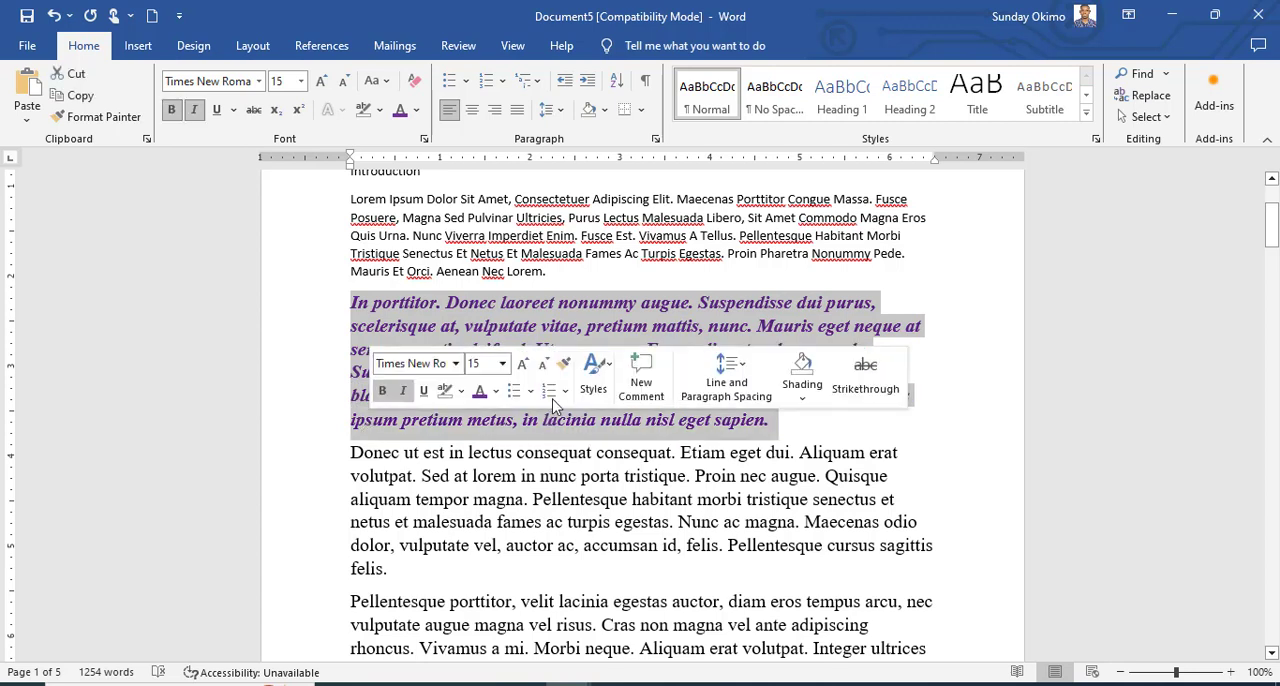
{"action": "left_click", "coordinate": [491, 390]}
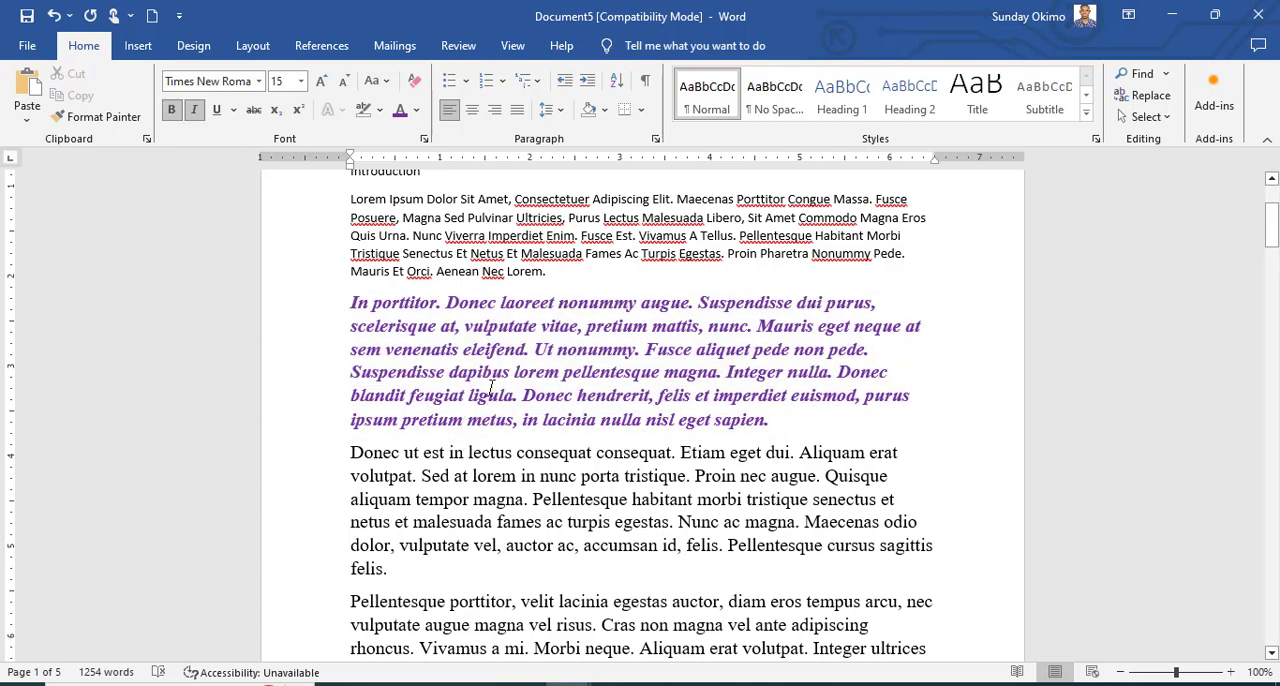
{"action": "left_click", "coordinate": [100, 120]}
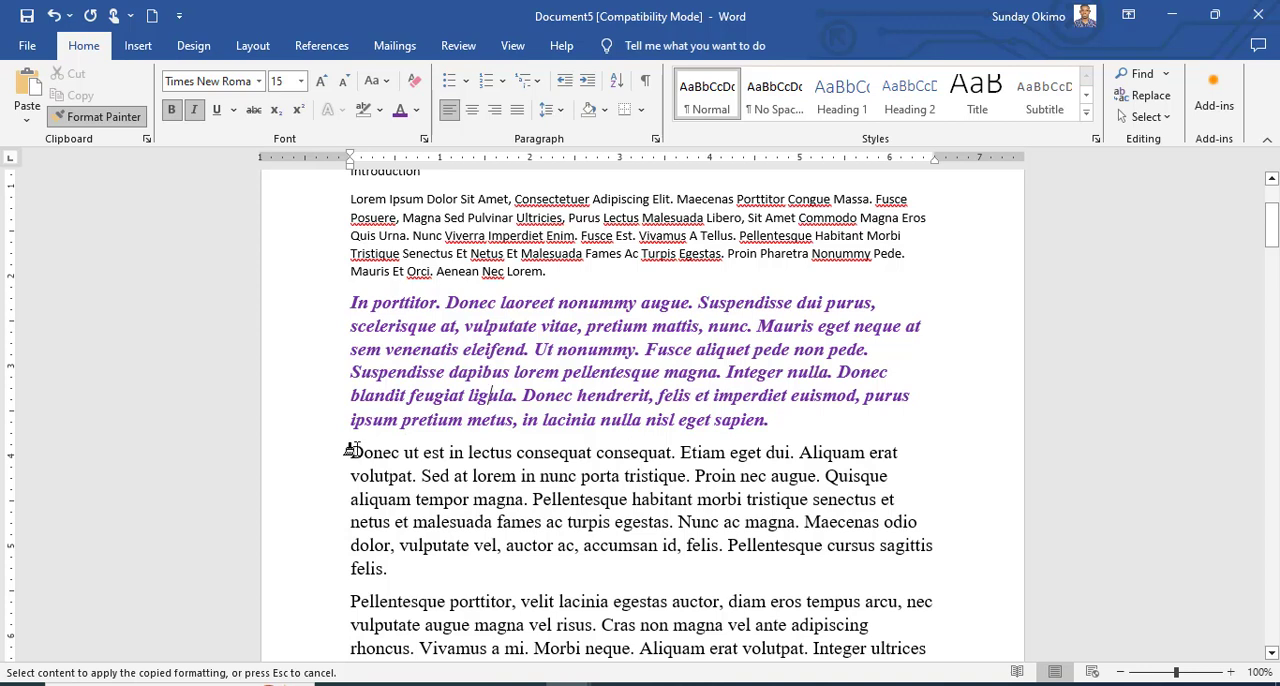
{"action": "mouse_move", "coordinate": [352, 450]}
{"action": "left_mouse_down"}
{"action": "mouse_move", "coordinate": [428, 543]}
{"action": "mouse_move", "coordinate": [408, 567]}
{"action": "left_mouse_up"}
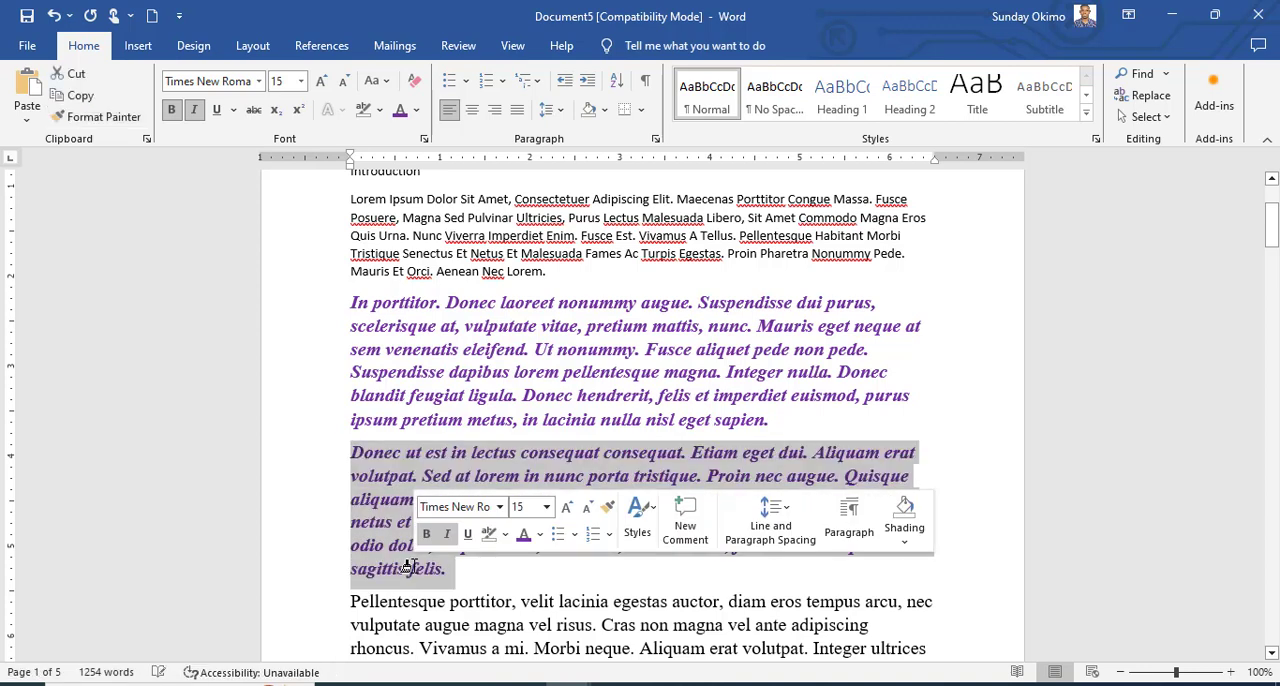
{"action": "left_click", "coordinate": [745, 332]}
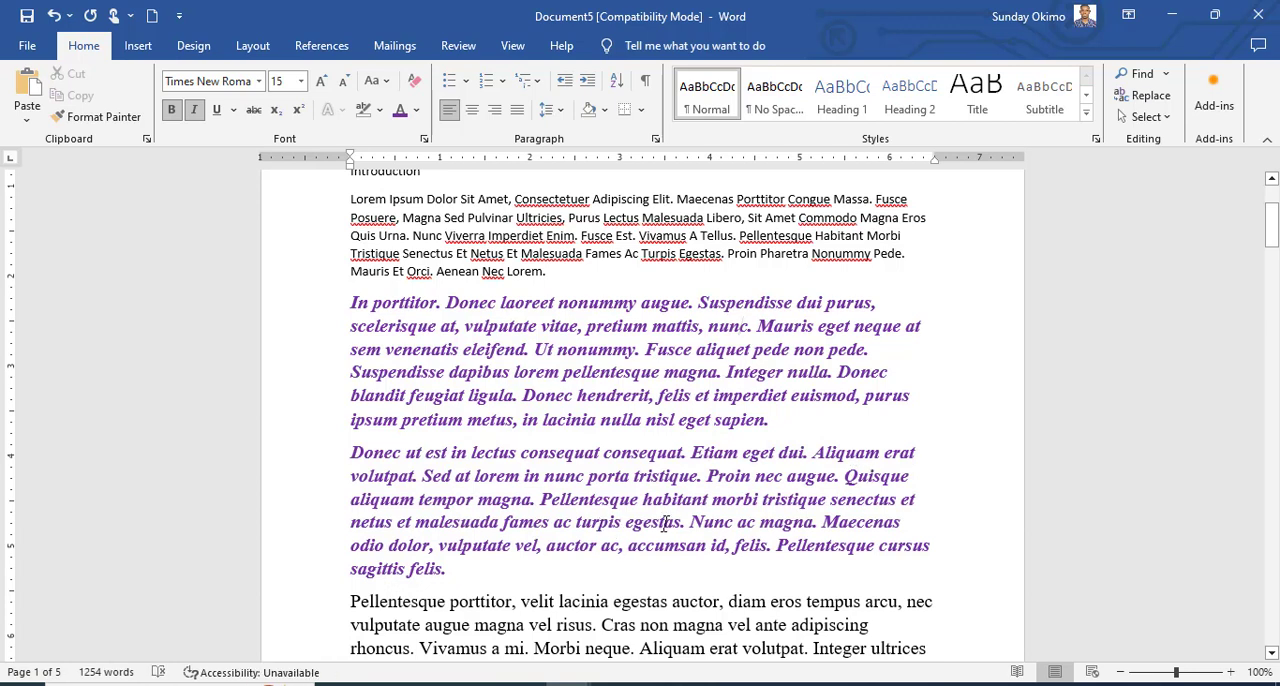
{"action": "scroll", "coordinate": [610, 362], "scroll_direction": "up", "scroll_amount": 4}
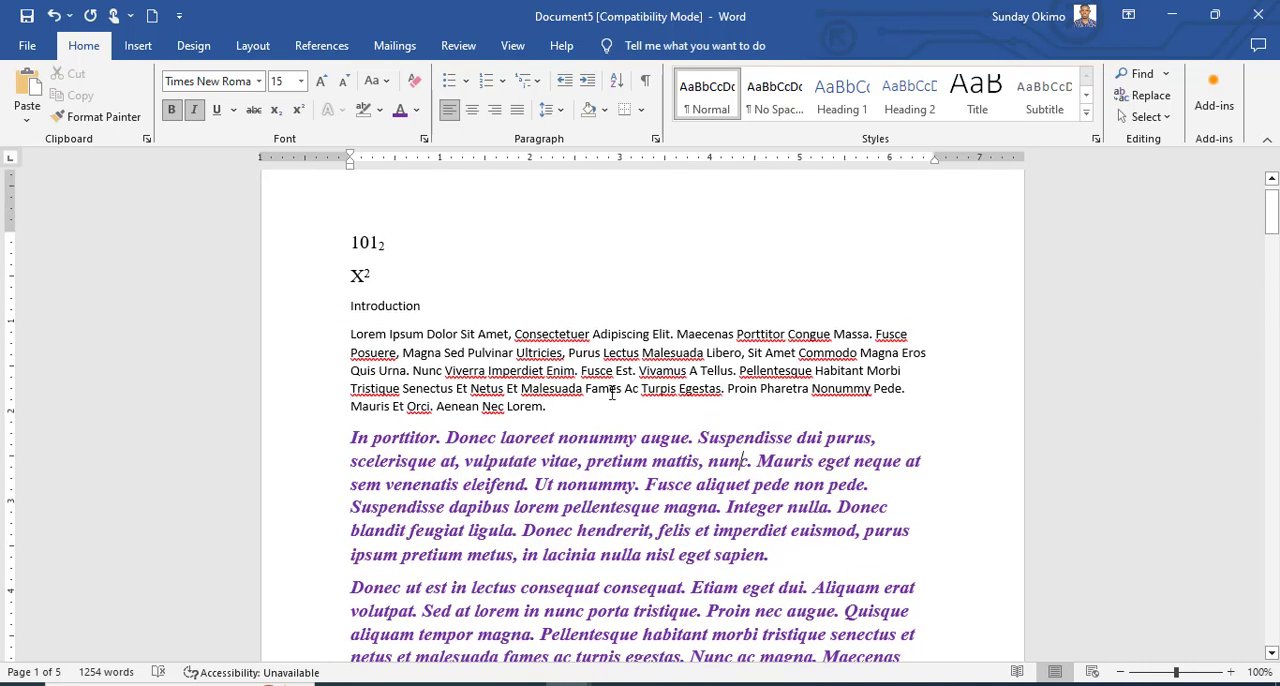
Apply the "Donec ut est" paragraph's formatting to the "Pellentesque porttitor" paragraph with Format Painter.
{"action": "scroll", "coordinate": [612, 393], "scroll_direction": "down", "scroll_amount": 3}
{"action": "scroll", "coordinate": [604, 437], "scroll_direction": "down", "scroll_amount": 1}
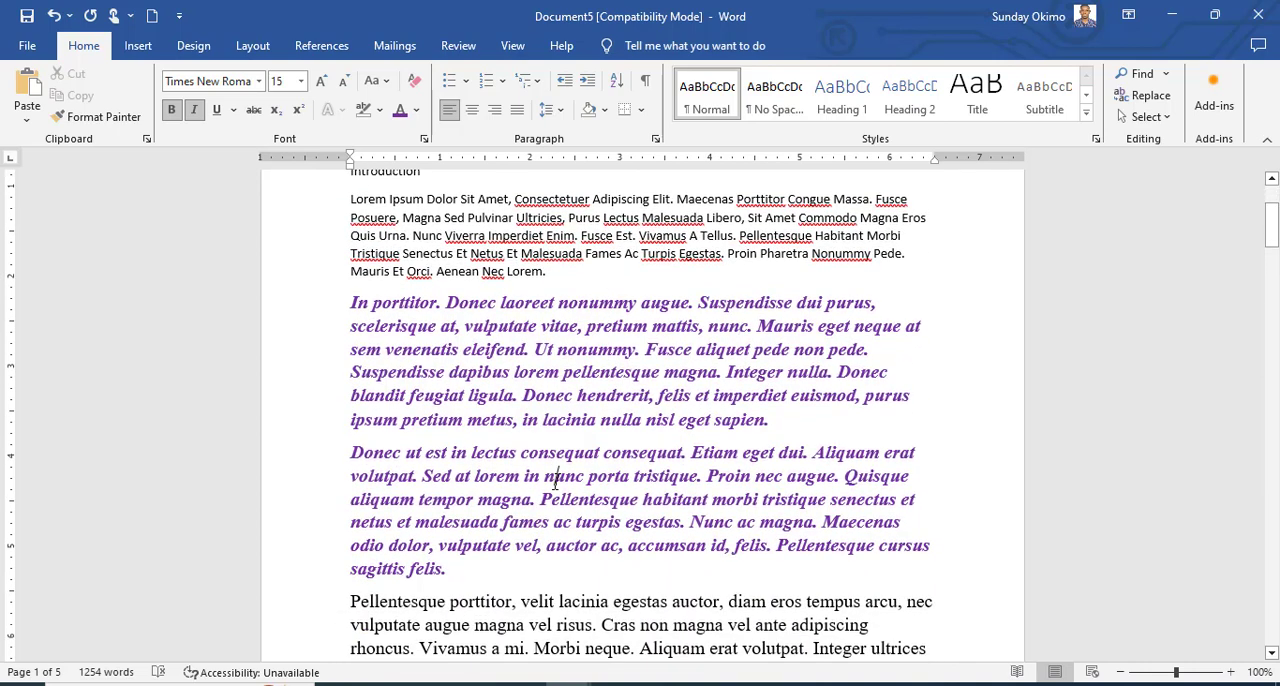
{"action": "left_click", "coordinate": [97, 118]}
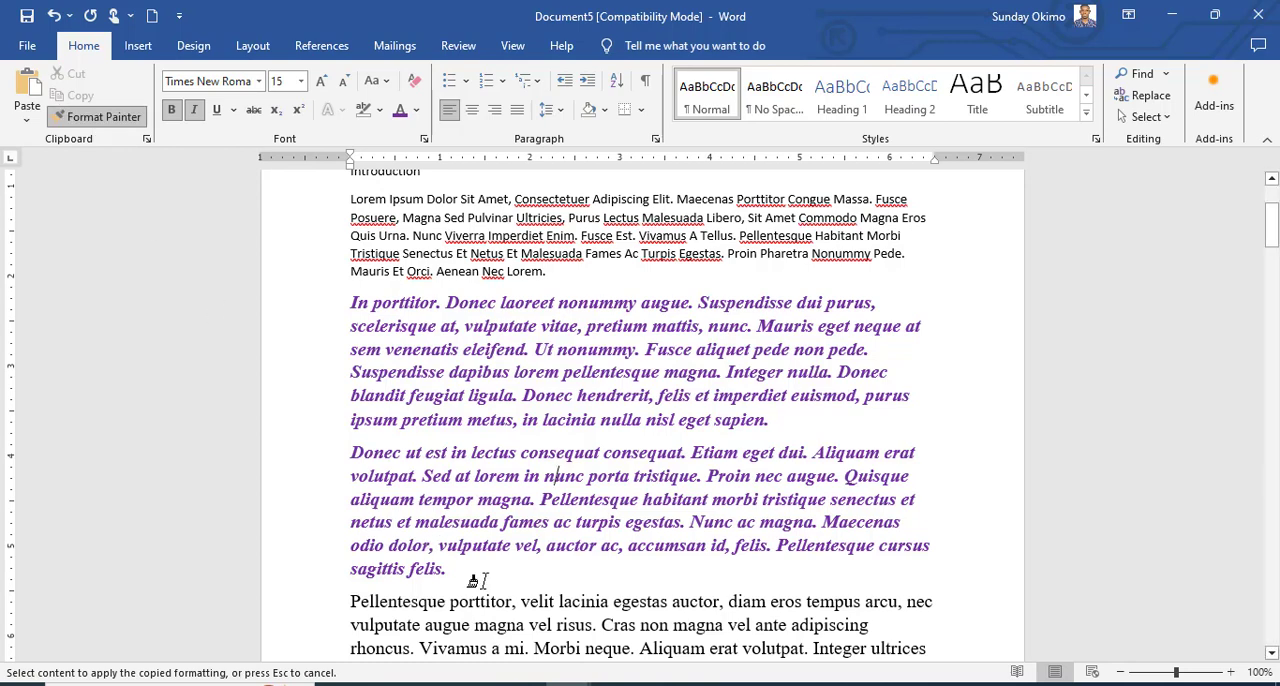
{"action": "scroll", "coordinate": [473, 580], "scroll_direction": "down", "scroll_amount": 4}
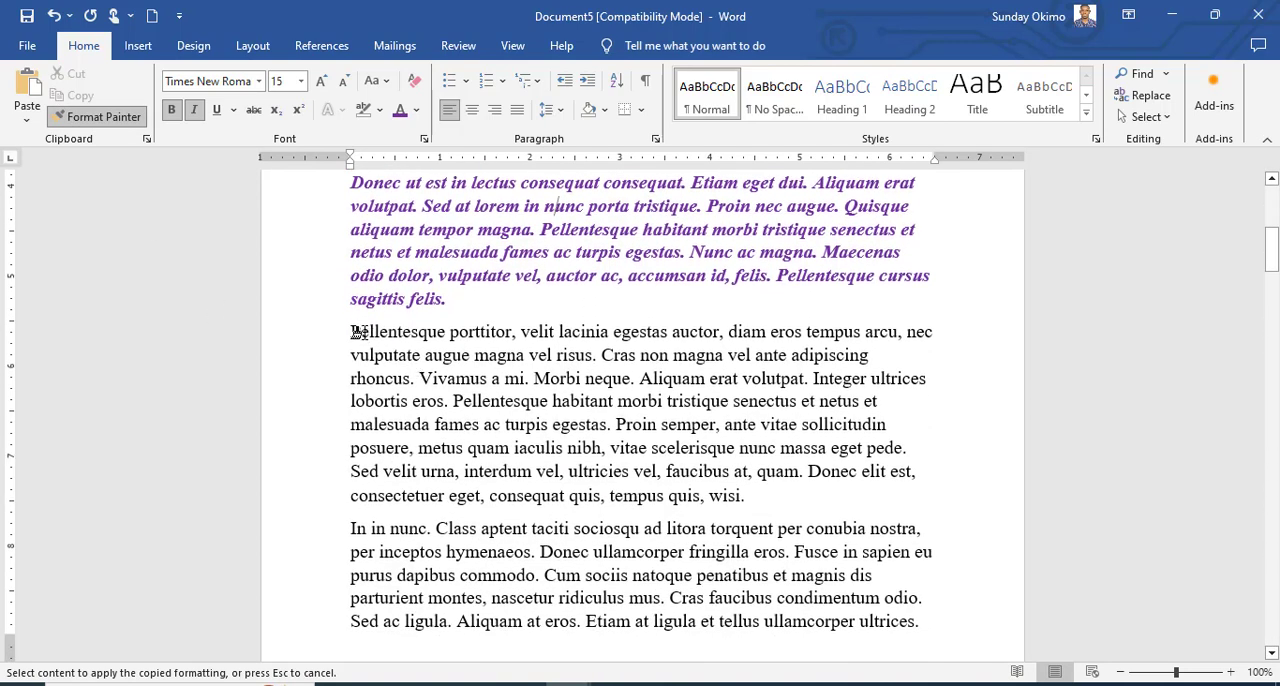
{"action": "mouse_move", "coordinate": [352, 332]}
{"action": "left_mouse_down"}
{"action": "mouse_move", "coordinate": [378, 380]}
{"action": "mouse_move", "coordinate": [509, 457]}
{"action": "mouse_move", "coordinate": [755, 500]}
{"action": "left_mouse_up"}
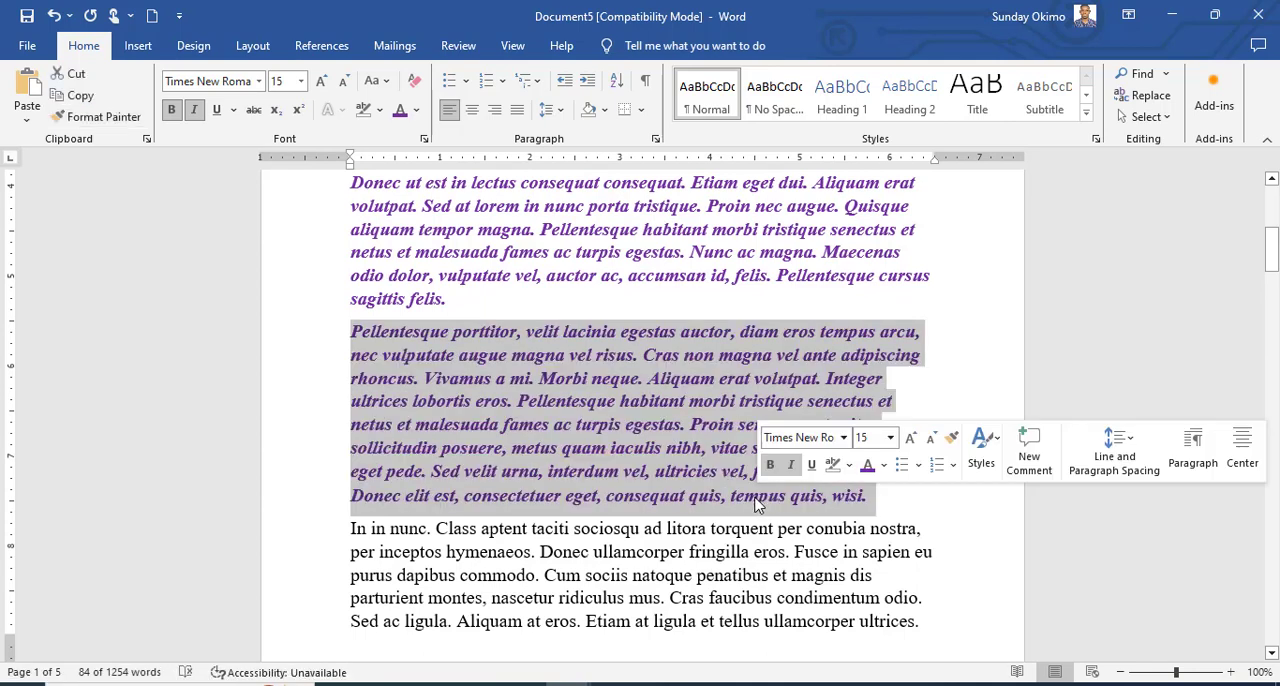
{"action": "scroll", "coordinate": [648, 519], "scroll_direction": "up", "scroll_amount": 3}
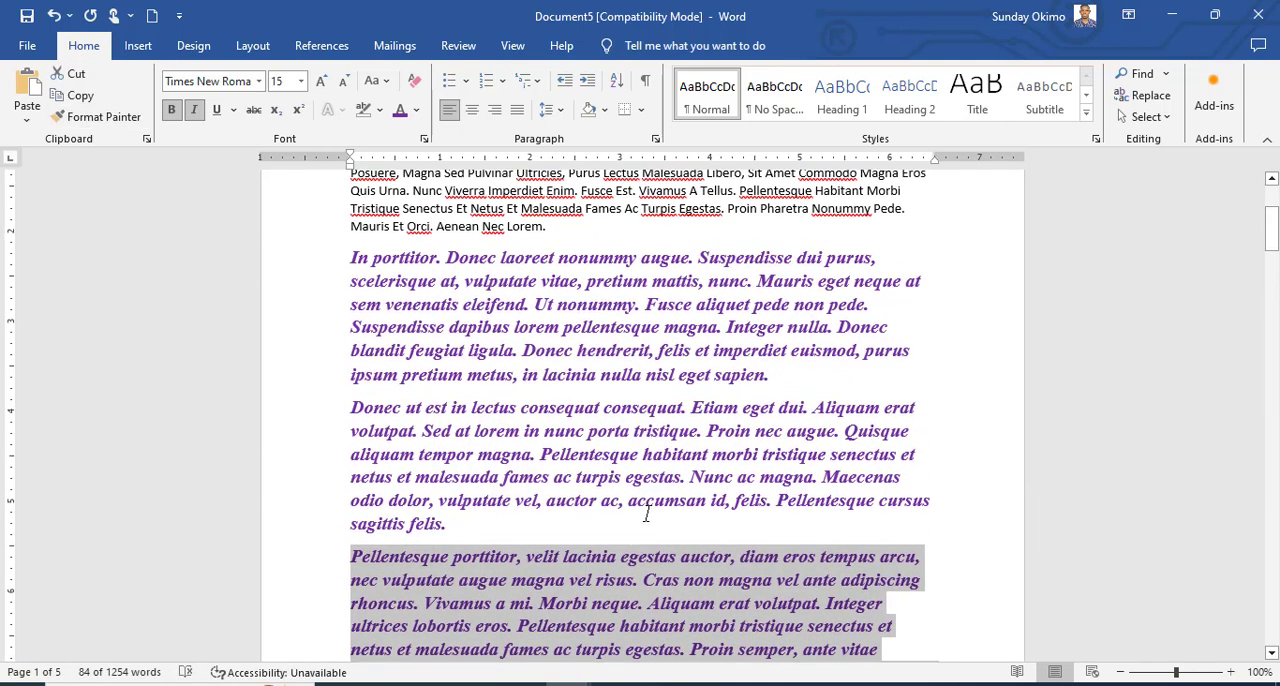
{"action": "scroll", "coordinate": [646, 514], "scroll_direction": "up", "scroll_amount": 2}
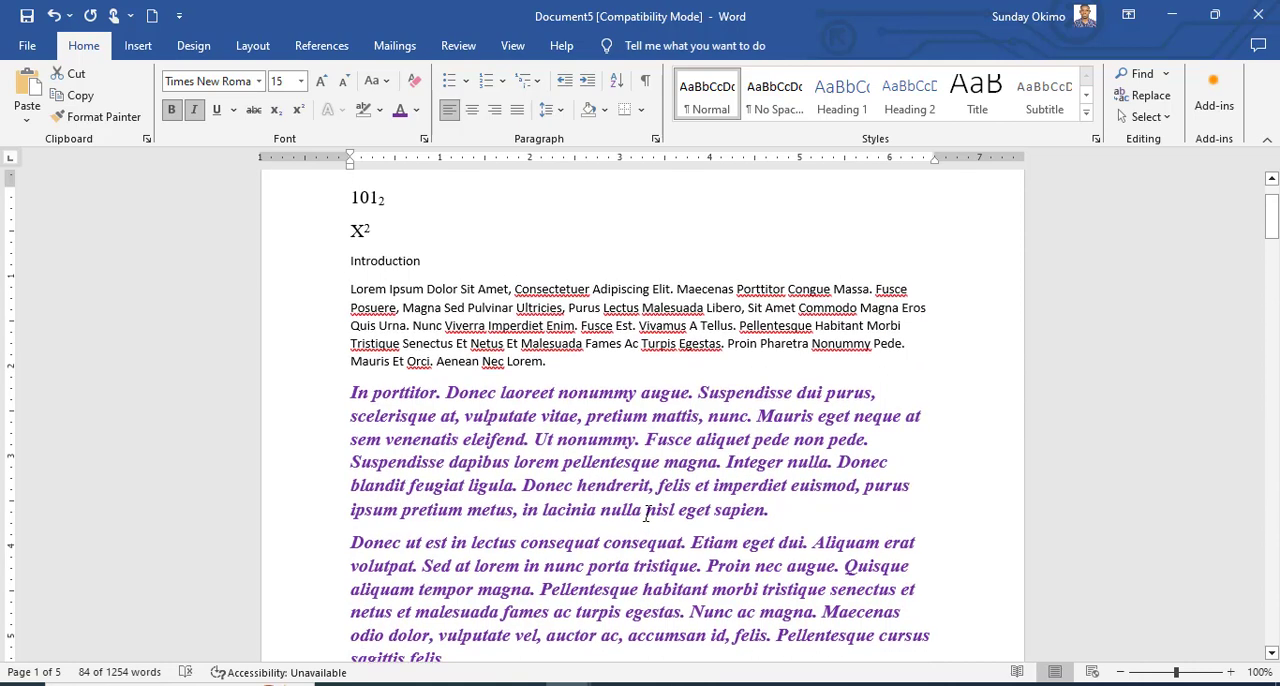
{"action": "scroll", "coordinate": [648, 513], "scroll_direction": "down", "scroll_amount": 1}
{"action": "scroll", "coordinate": [648, 513], "scroll_direction": "up", "scroll_amount": 1}
Move the "Lorem Ipsum" paragraph to a new line below the "In porttitor" paragraph by cutting and pasting it with Keep Source Formatting.
{"action": "left_click", "coordinate": [552, 364]}
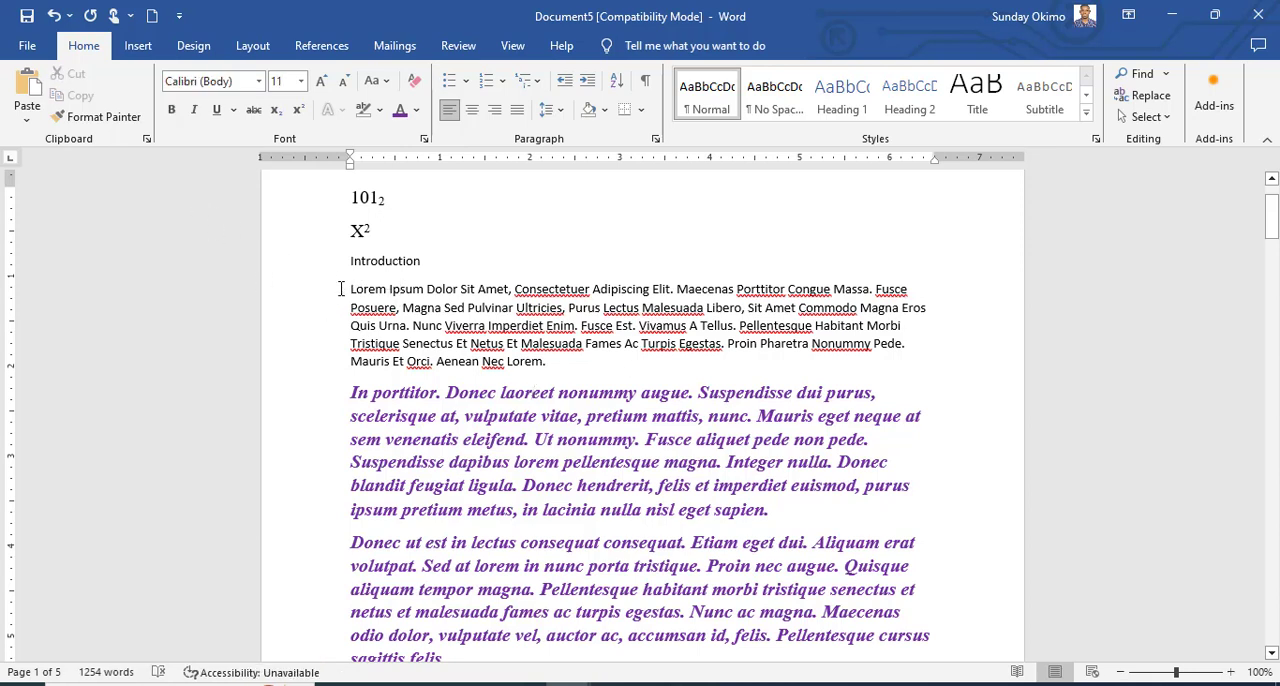
{"action": "left_click_drag", "start_coordinate": [340, 289], "coordinate": [553, 364]}
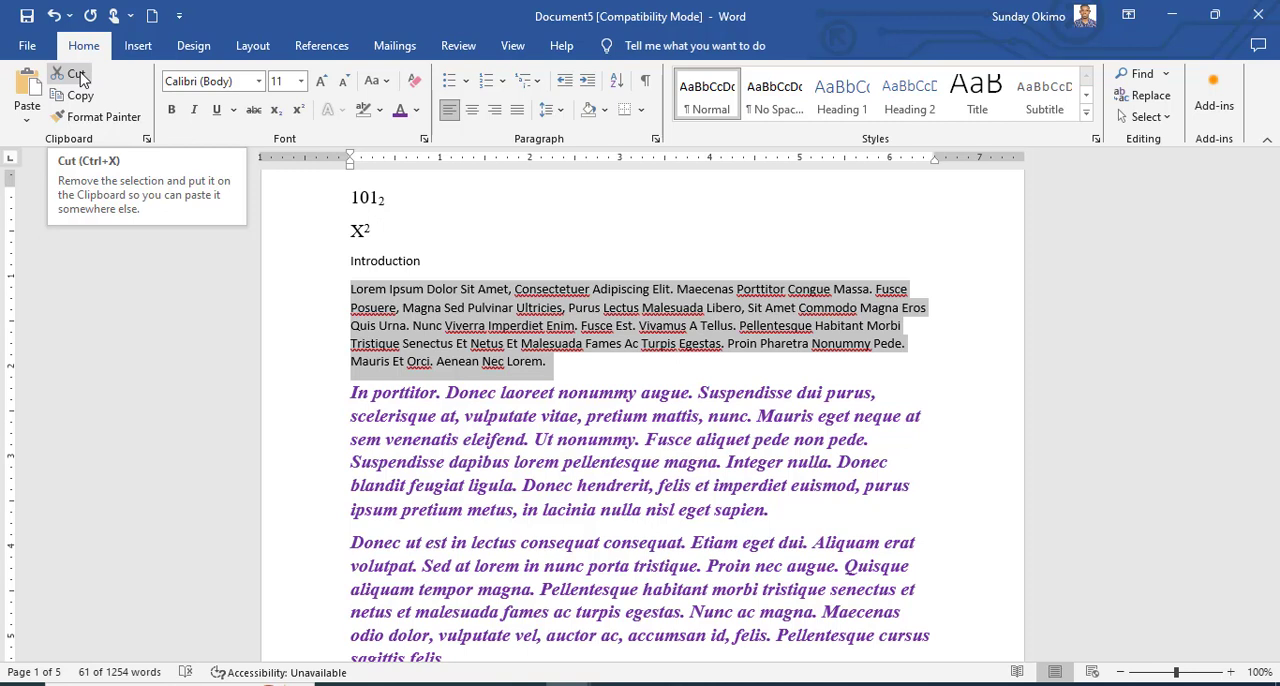
{"action": "left_click", "coordinate": [76, 74]}
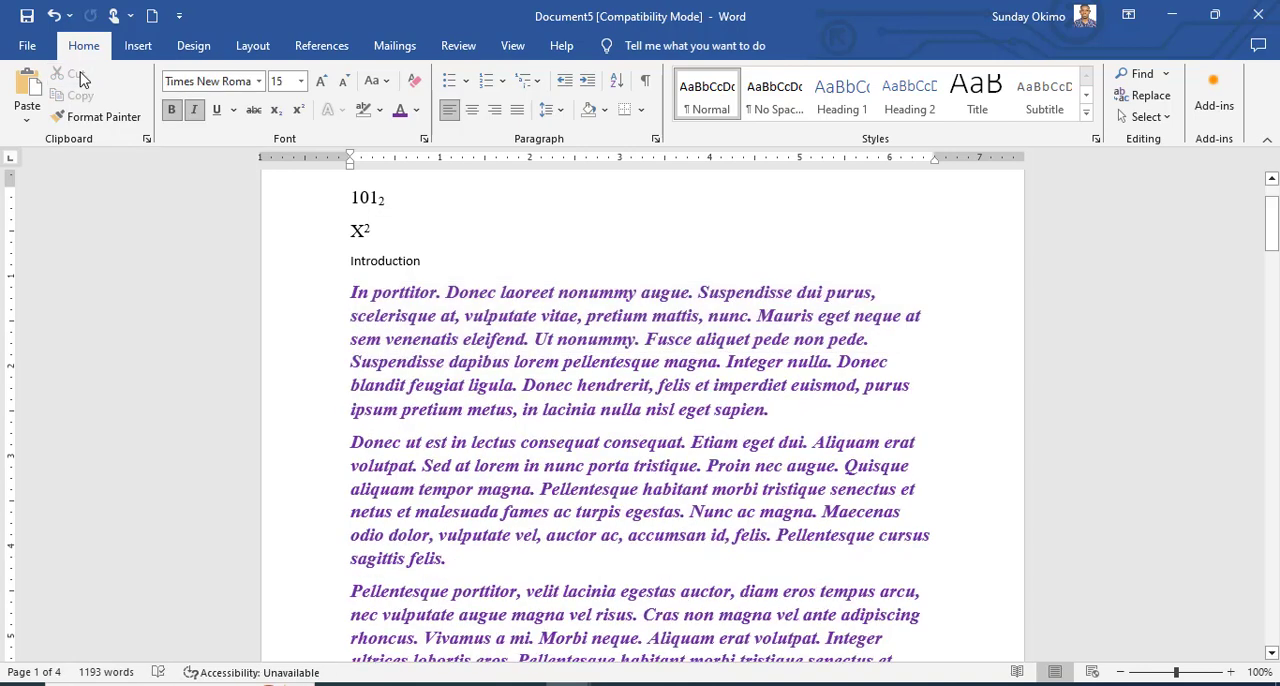
{"action": "left_click", "coordinate": [799, 416]}
{"action": "key", "text": "Return"}
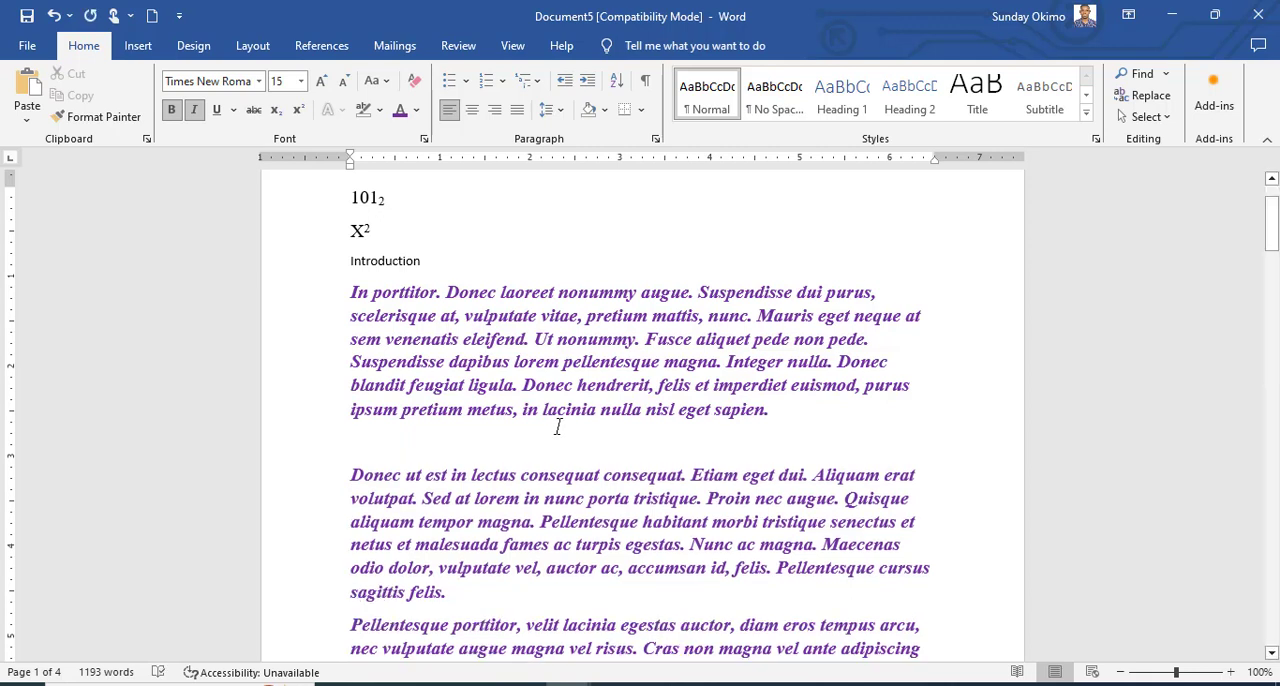
{"action": "left_click", "coordinate": [28, 121]}
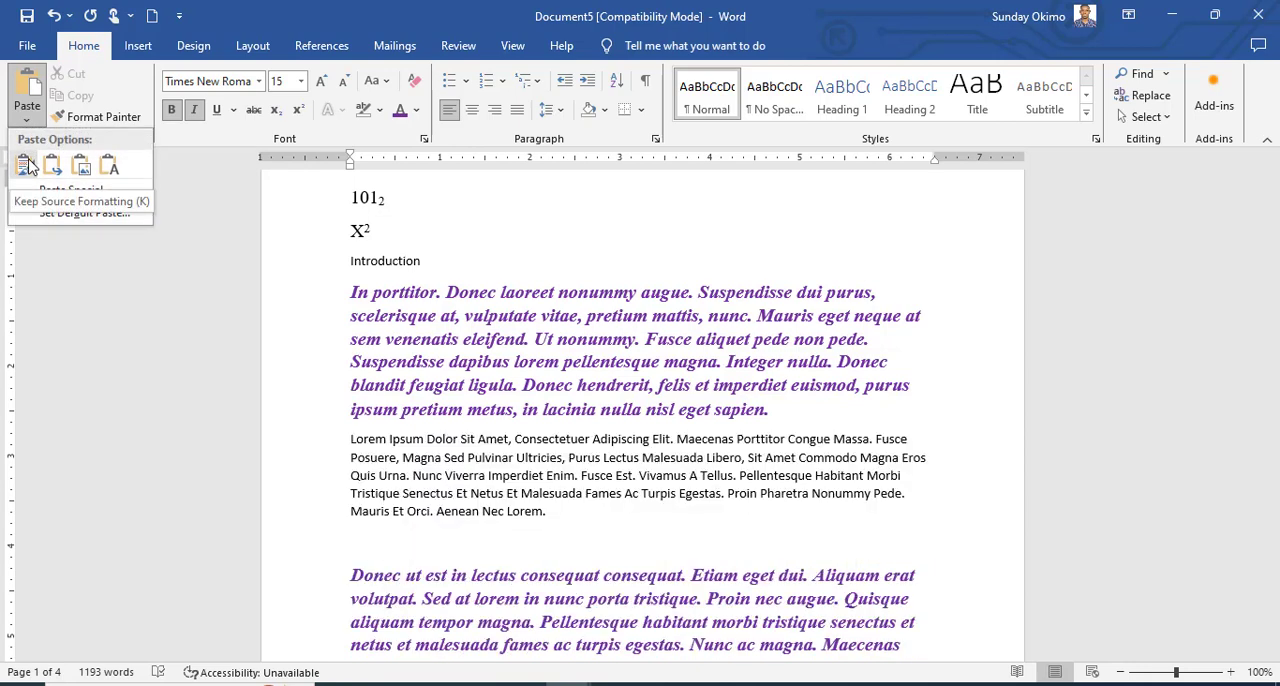
{"action": "left_click", "coordinate": [26, 166]}
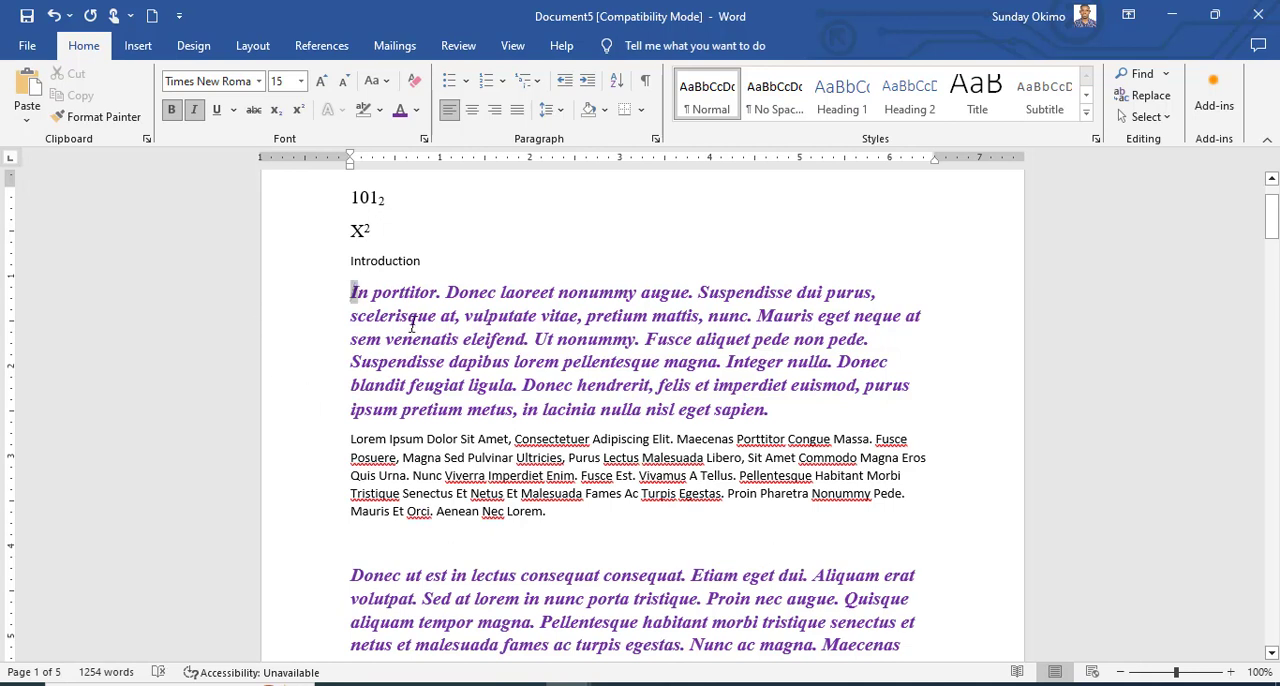
Copy the "In porttitor" paragraph plus the first line of "Lorem Ipsum" and paste them into the empty line above "Donec ut est".
{"action": "left_click_drag", "start_coordinate": [352, 291], "coordinate": [1003, 436]}
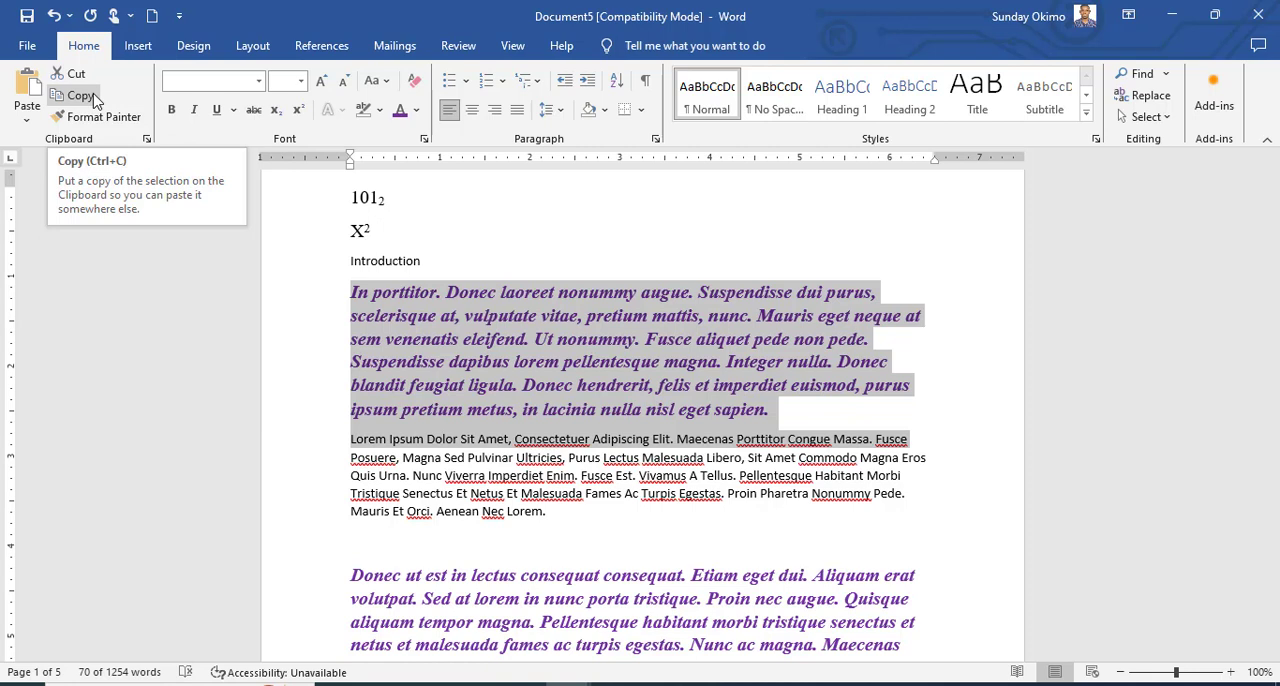
{"action": "left_click", "coordinate": [95, 97]}
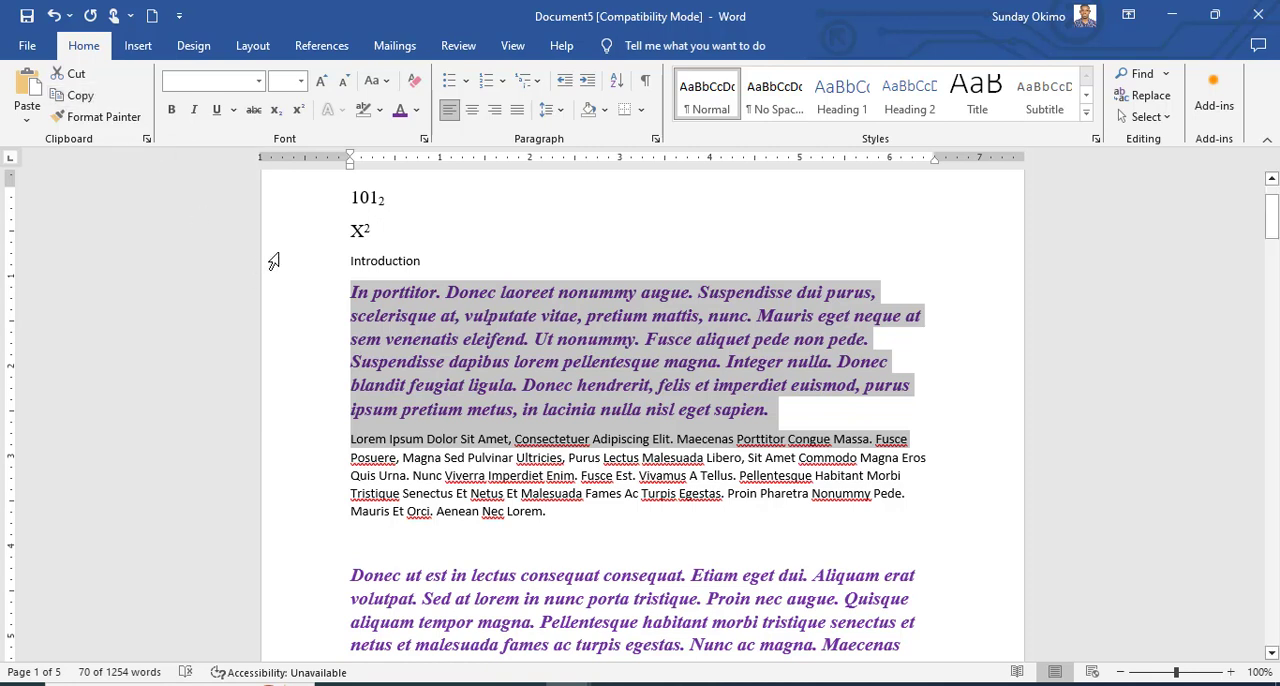
{"action": "left_click", "coordinate": [417, 550]}
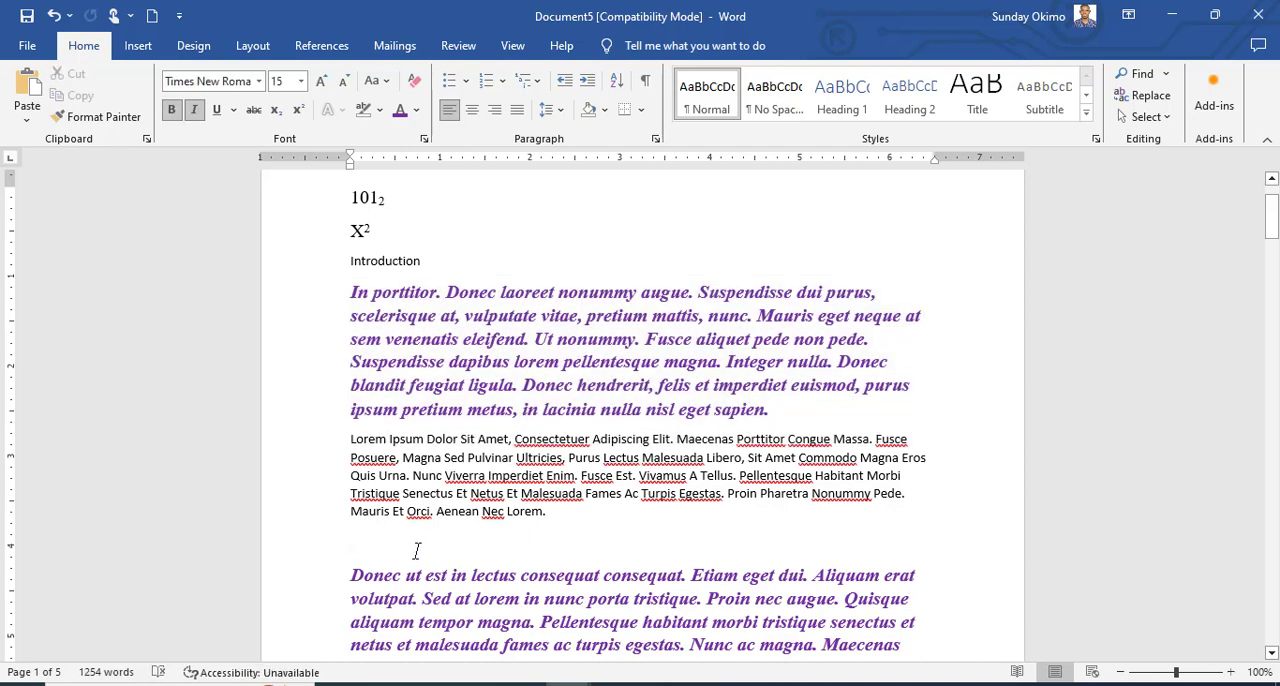
{"action": "left_click", "coordinate": [30, 86]}
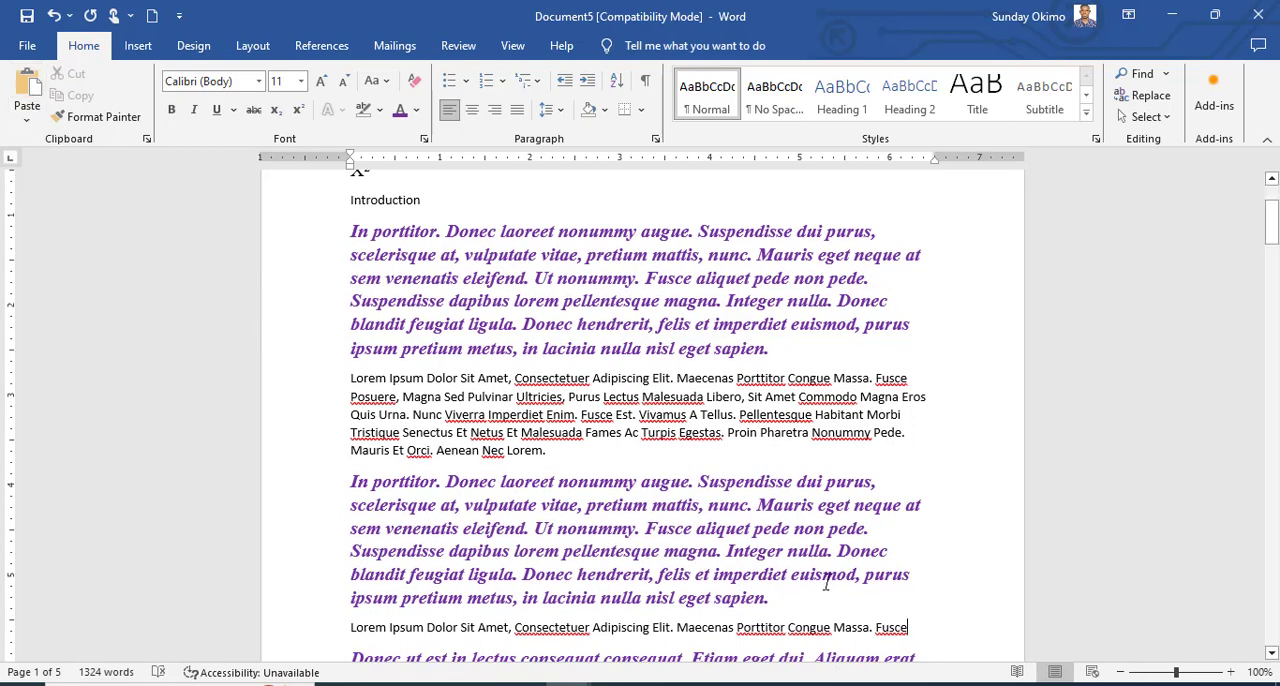
{"action": "scroll", "coordinate": [815, 575], "scroll_direction": "up", "scroll_amount": 2}
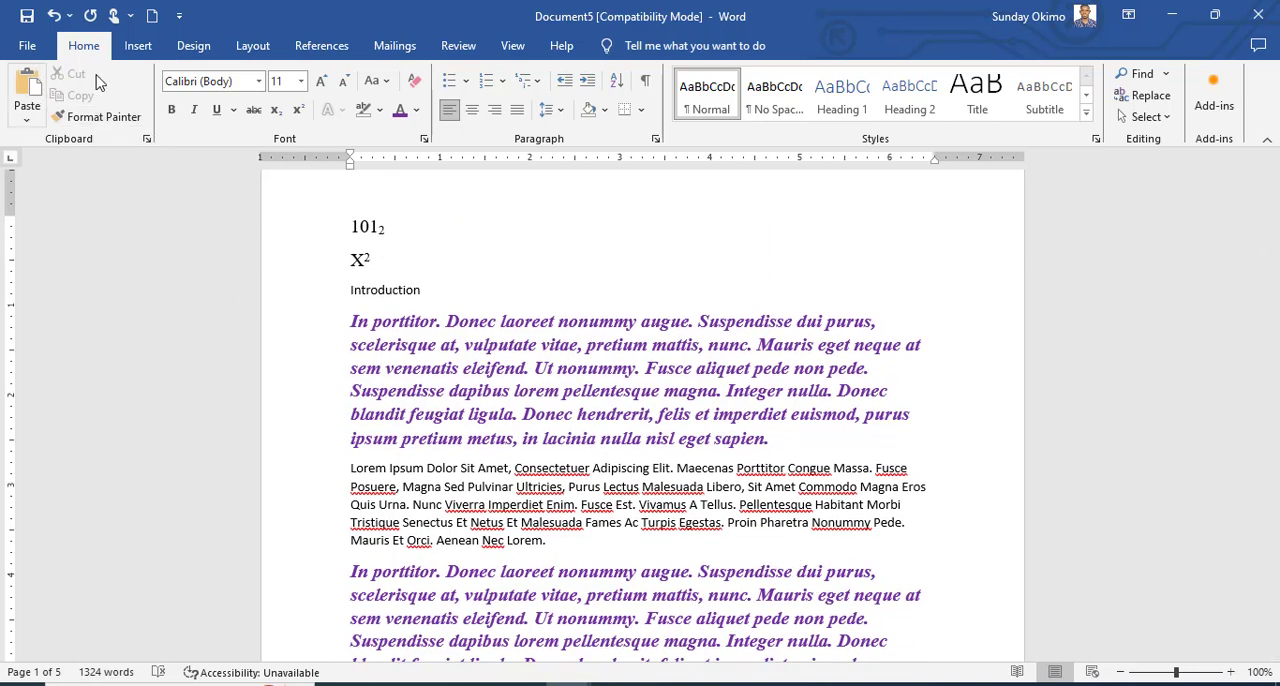
Open the Clipboard pane to examine the copied items, and close it.
{"action": "left_click", "coordinate": [146, 139]}
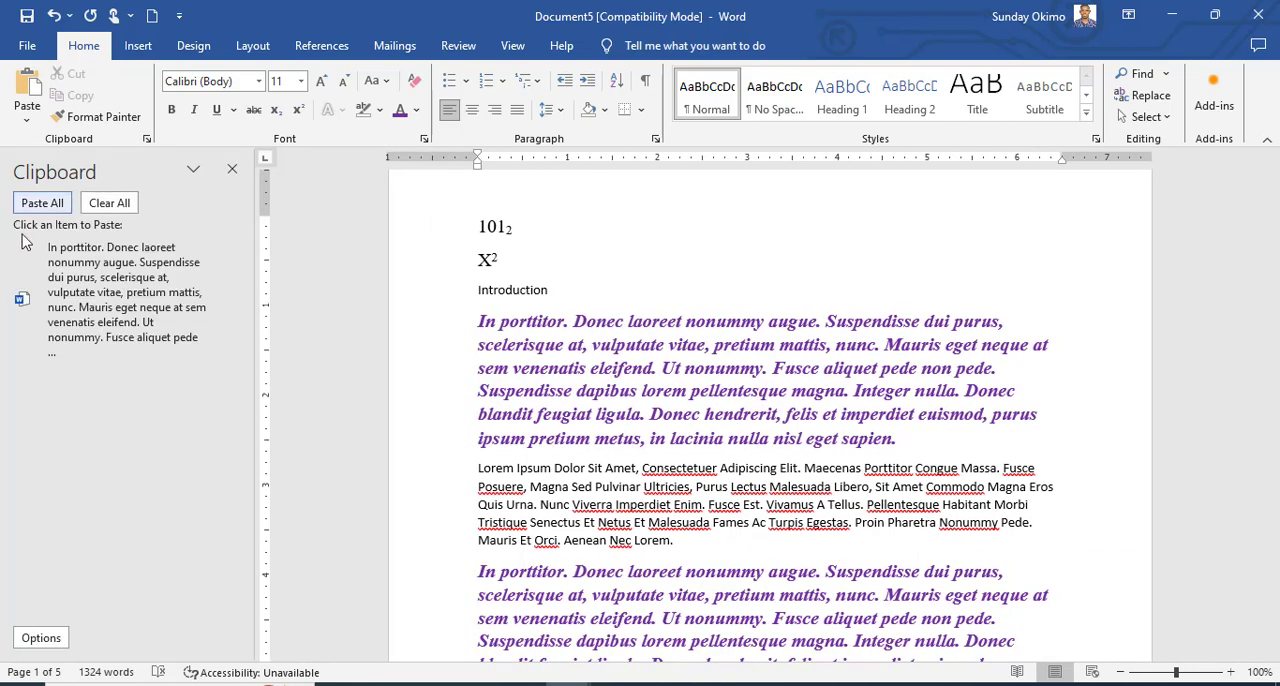
{"action": "left_click", "coordinate": [231, 170]}
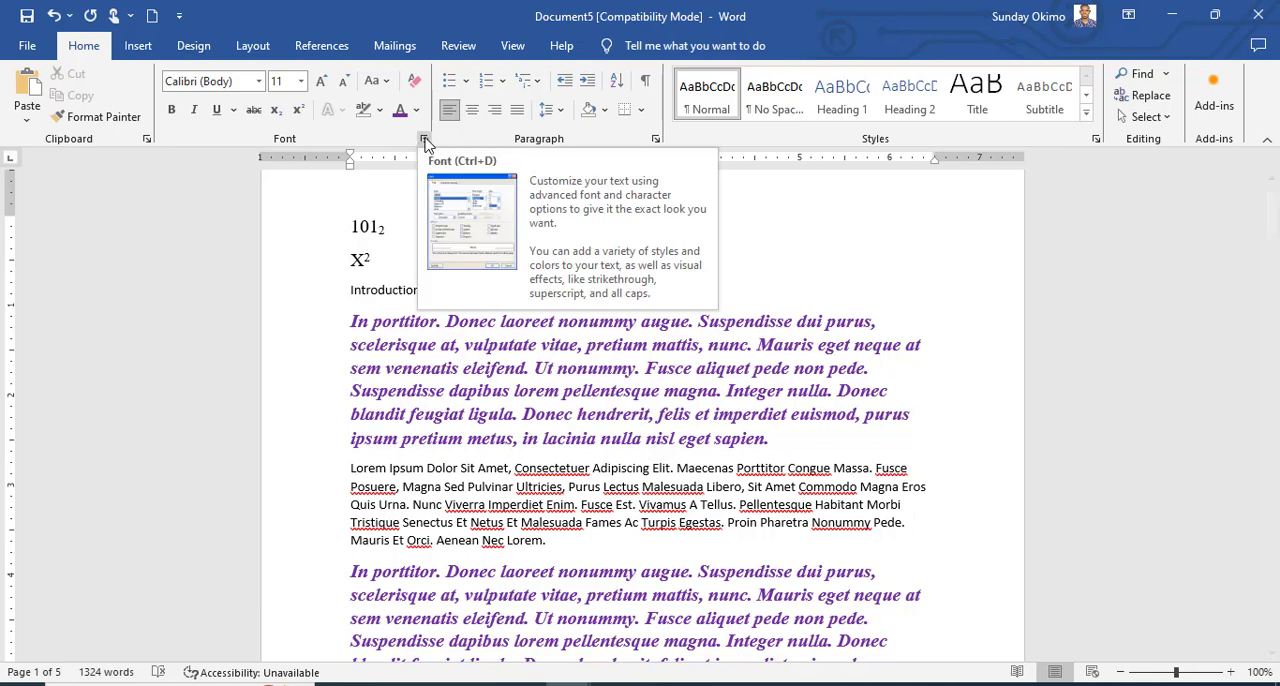
Open the Font dialog to examine its font options and underline styles, and cancel it.
{"action": "left_click", "coordinate": [424, 139]}
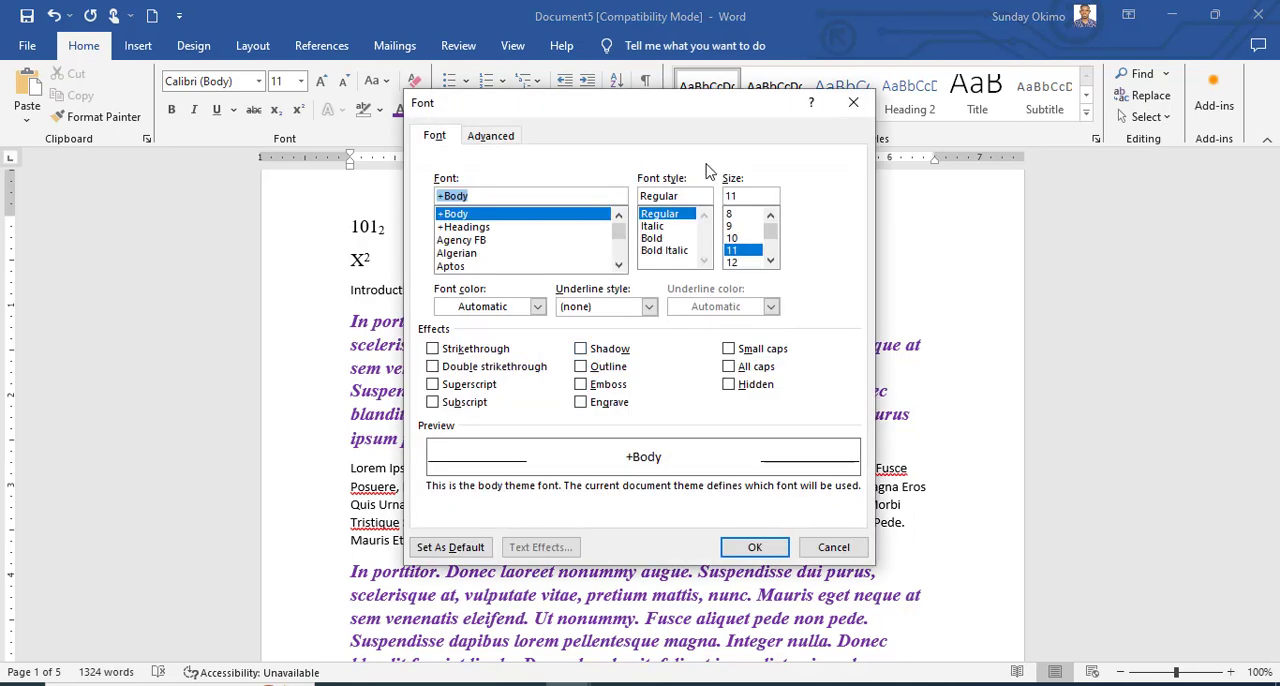
{"action": "left_click_drag", "start_coordinate": [673, 127], "coordinate": [1084, 127]}
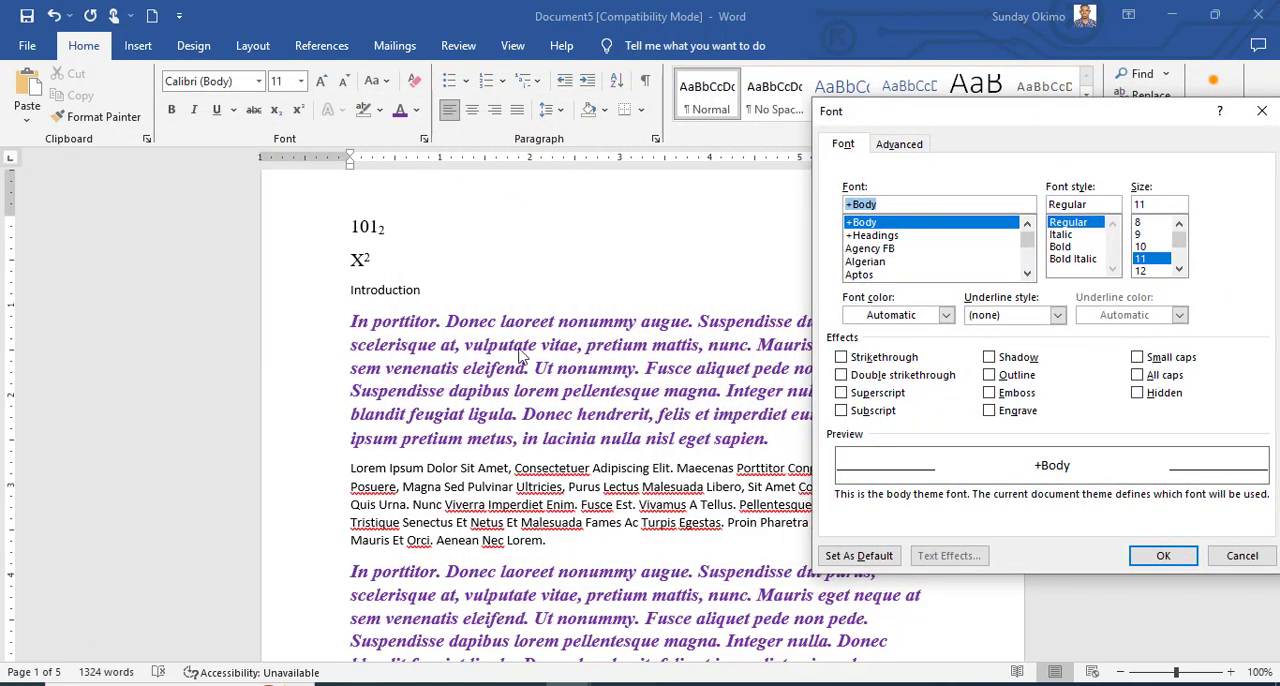
{"action": "left_click_drag", "start_coordinate": [1128, 127], "coordinate": [1013, 104]}
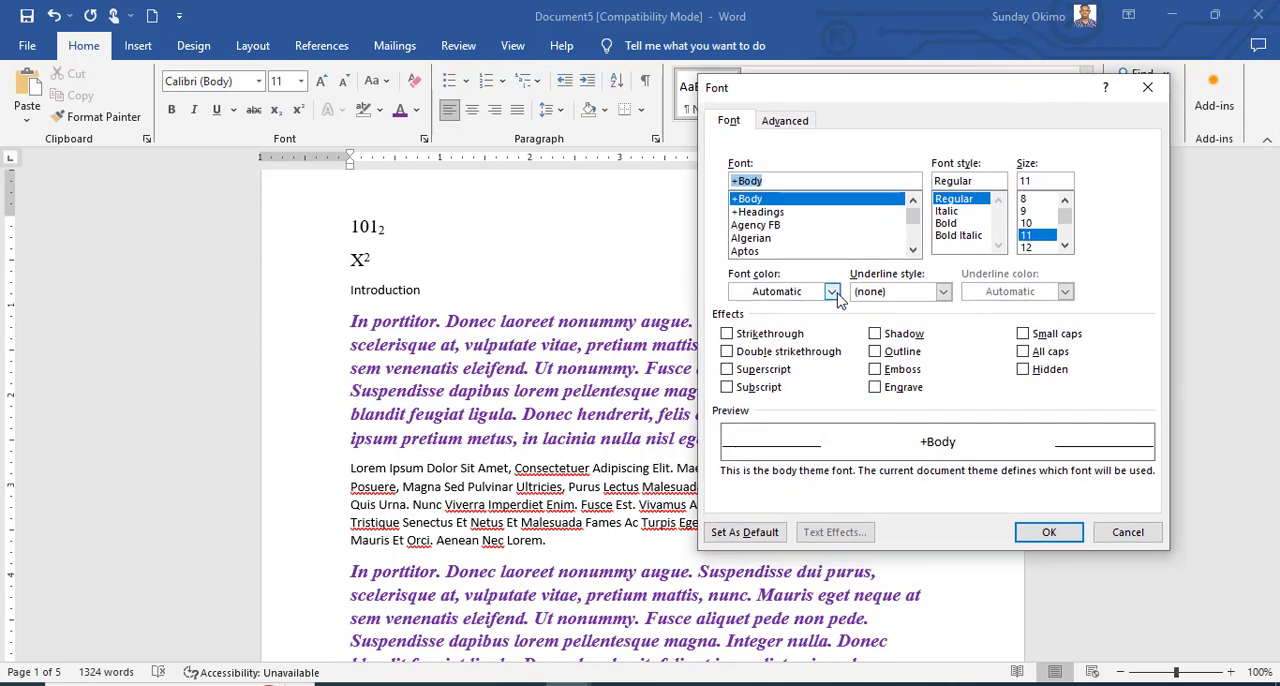
{"action": "left_click", "coordinate": [943, 291]}
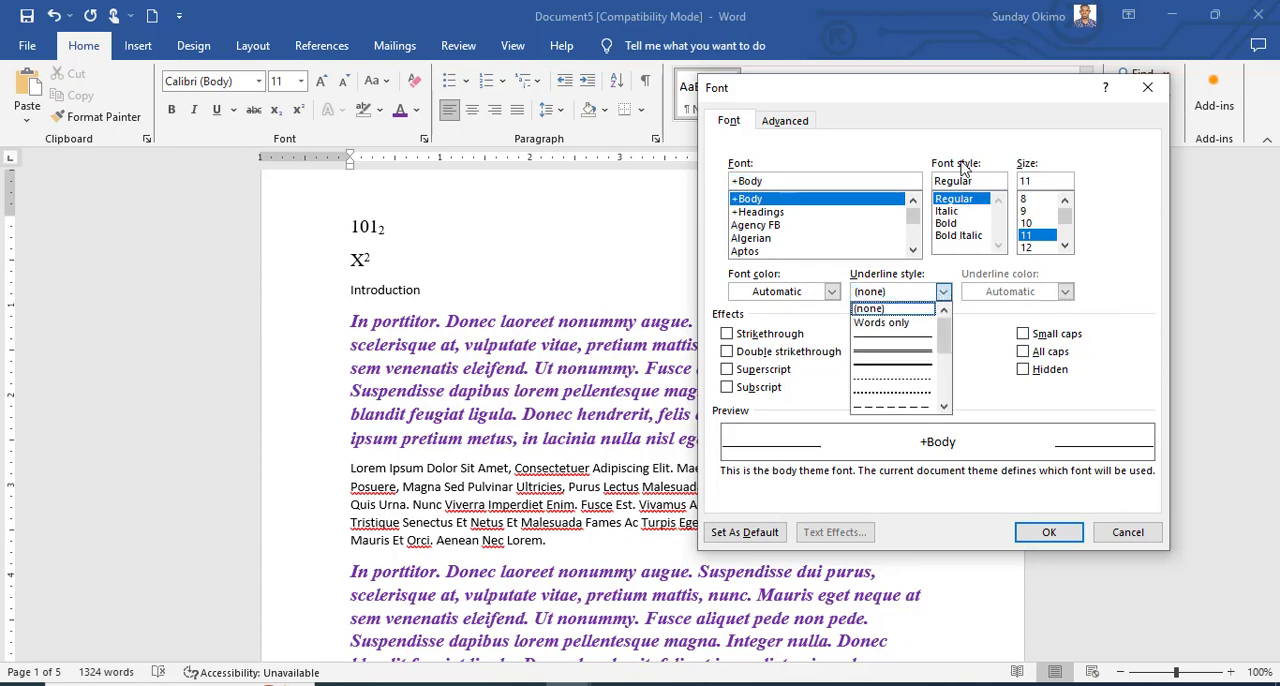
{"action": "left_click", "coordinate": [930, 117]}
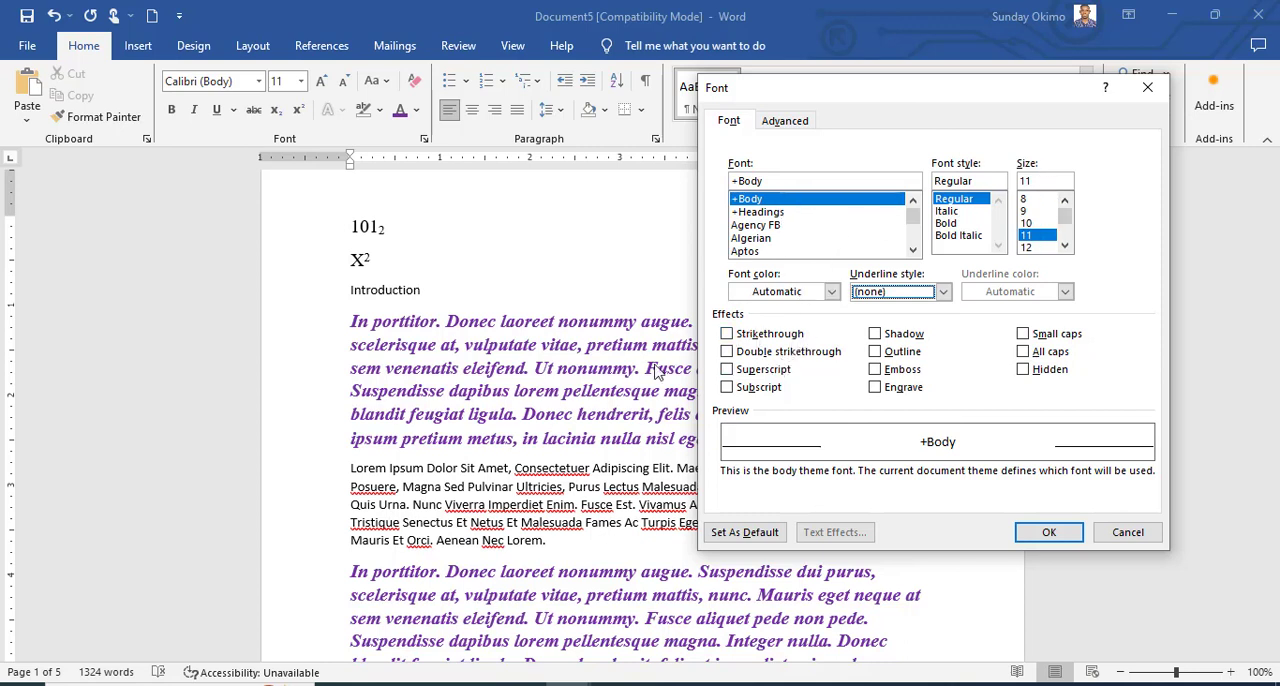
{"action": "left_click", "coordinate": [1128, 532]}
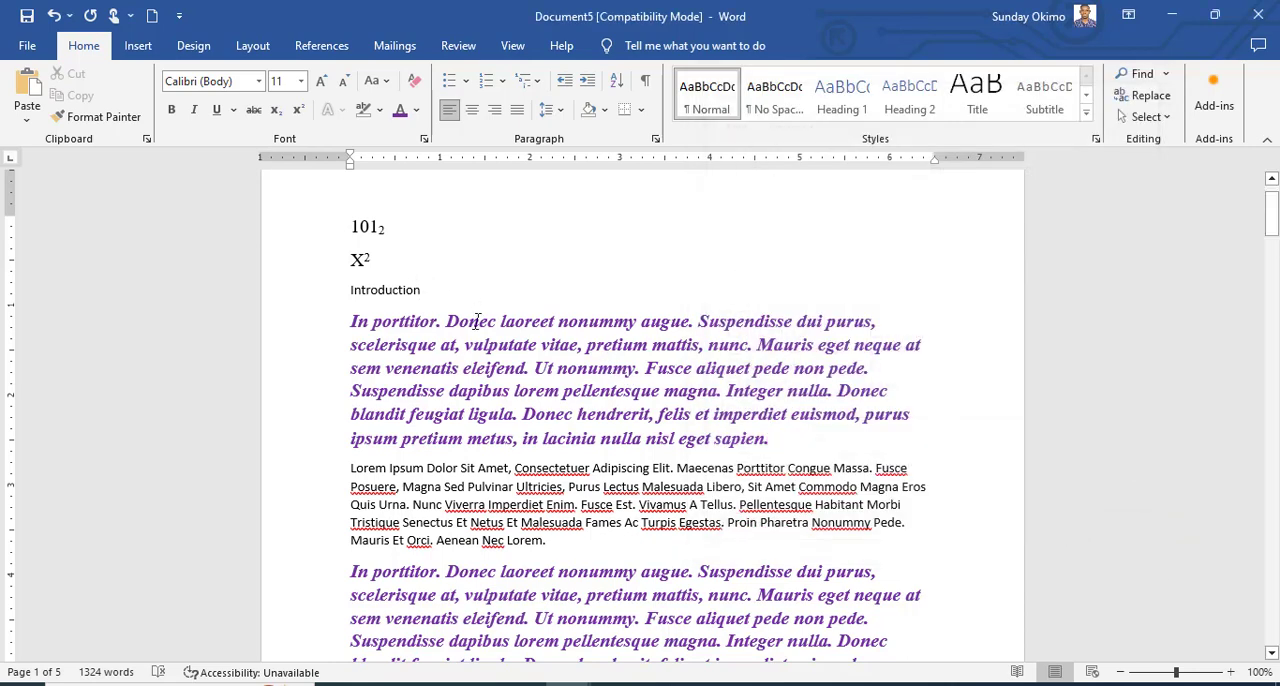
Preview Strikethrough, Double strikethrough, Superscript and Subscript in turn on the first "In porttitor" paragraph in the Font dialog, clearing each one again.
{"action": "left_click_drag", "start_coordinate": [348, 325], "coordinate": [780, 440]}
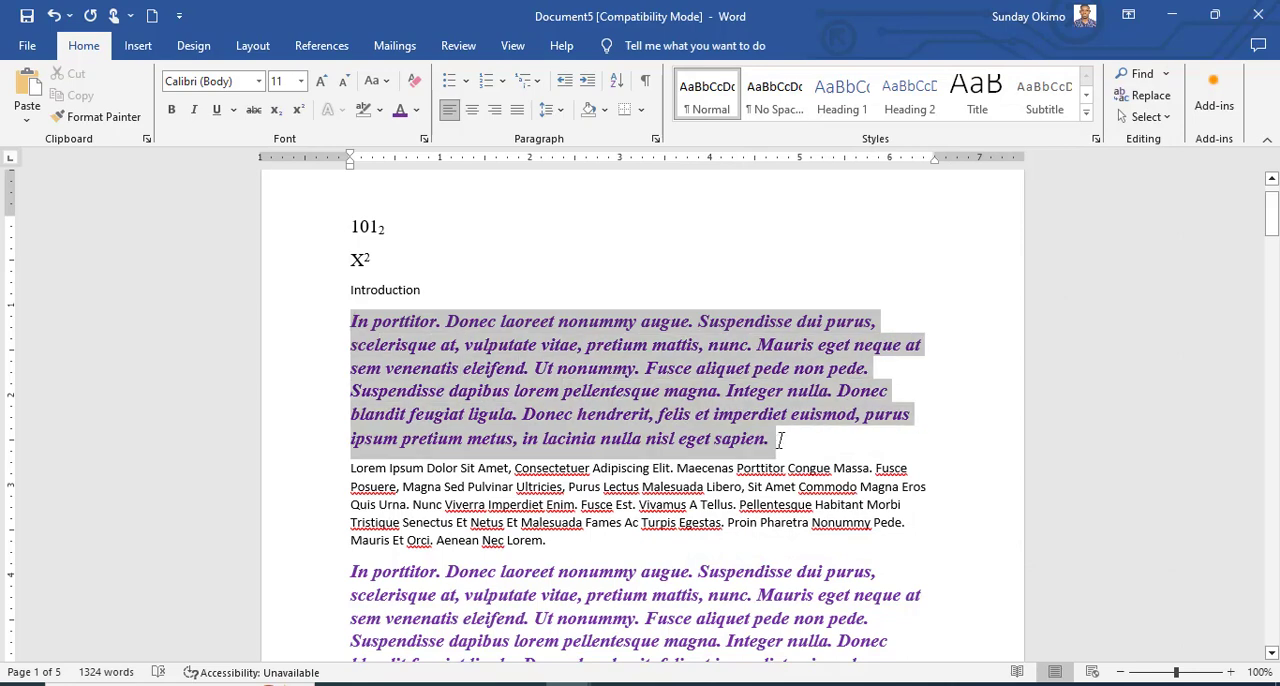
{"action": "left_click", "coordinate": [421, 138]}
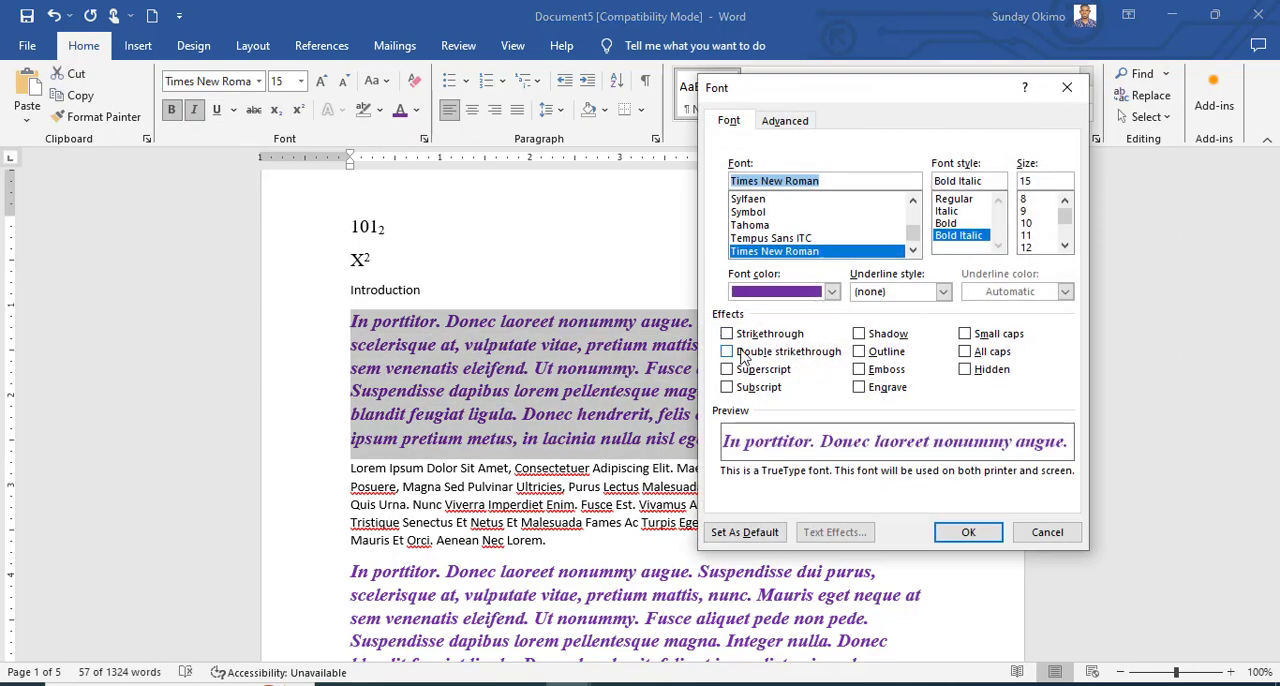
{"action": "left_click", "coordinate": [728, 336]}
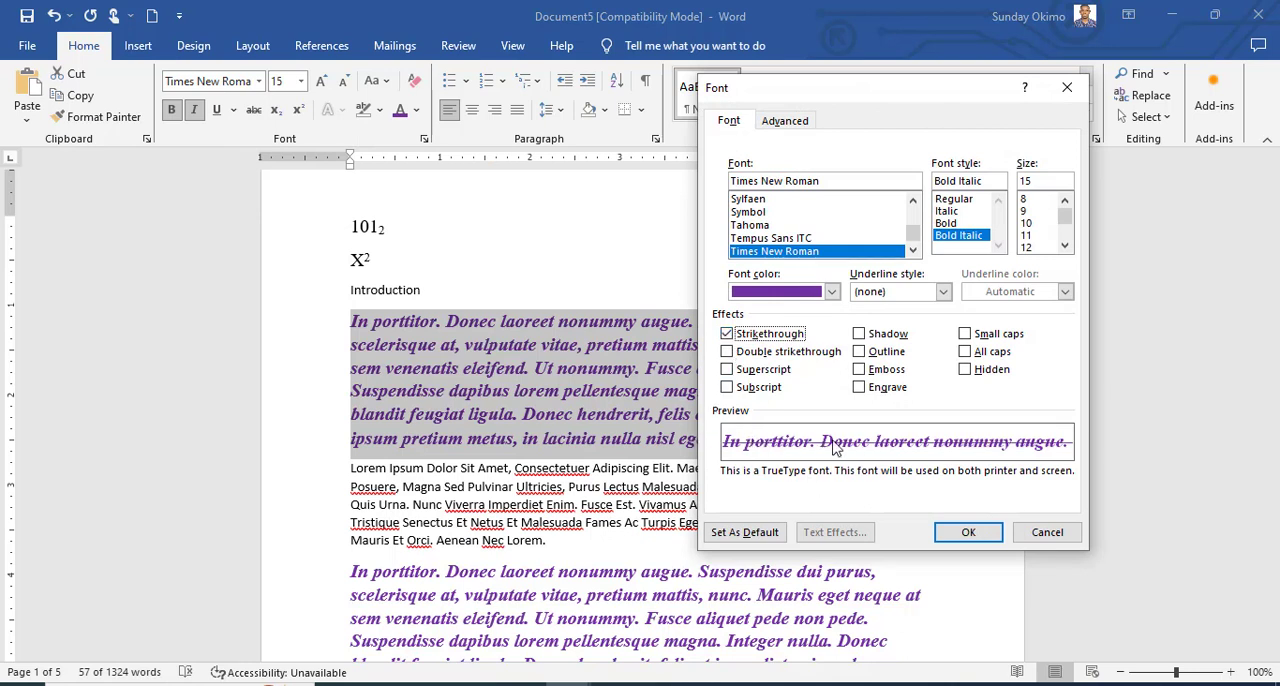
{"action": "left_click", "coordinate": [727, 334]}
{"action": "left_click", "coordinate": [727, 352]}
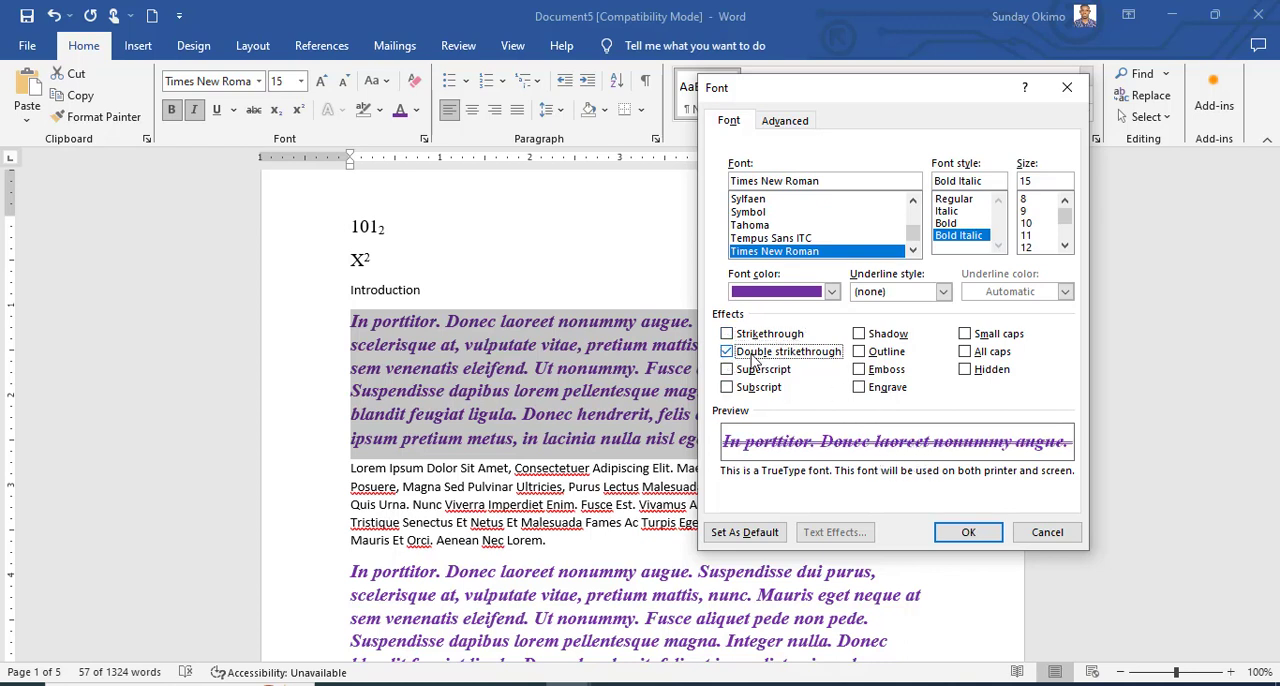
{"action": "left_click", "coordinate": [727, 352]}
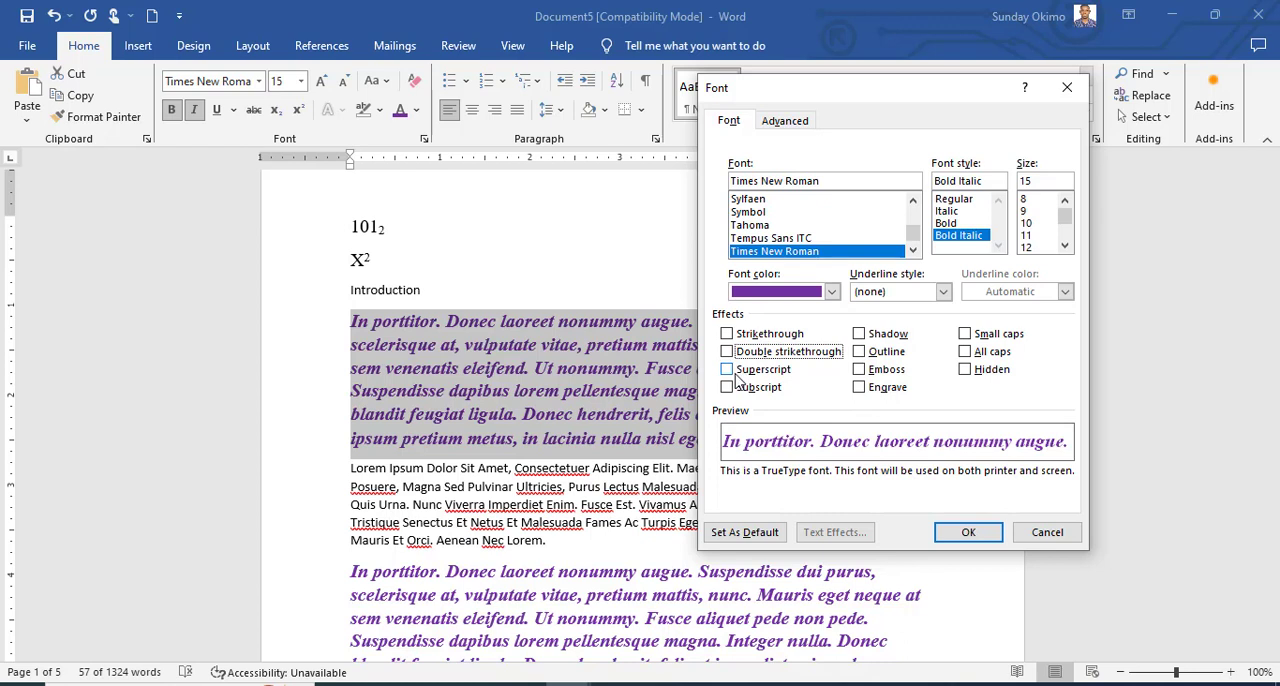
{"action": "left_click", "coordinate": [736, 371]}
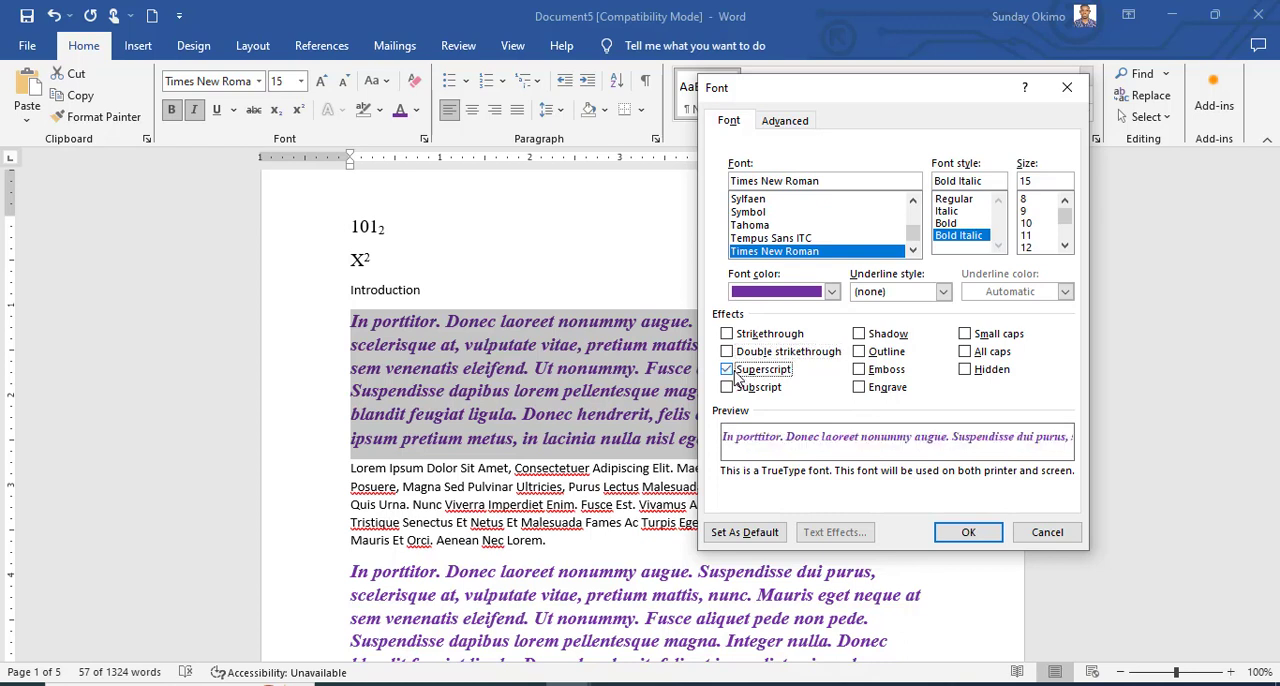
{"action": "left_click", "coordinate": [736, 371]}
{"action": "left_click", "coordinate": [728, 389]}
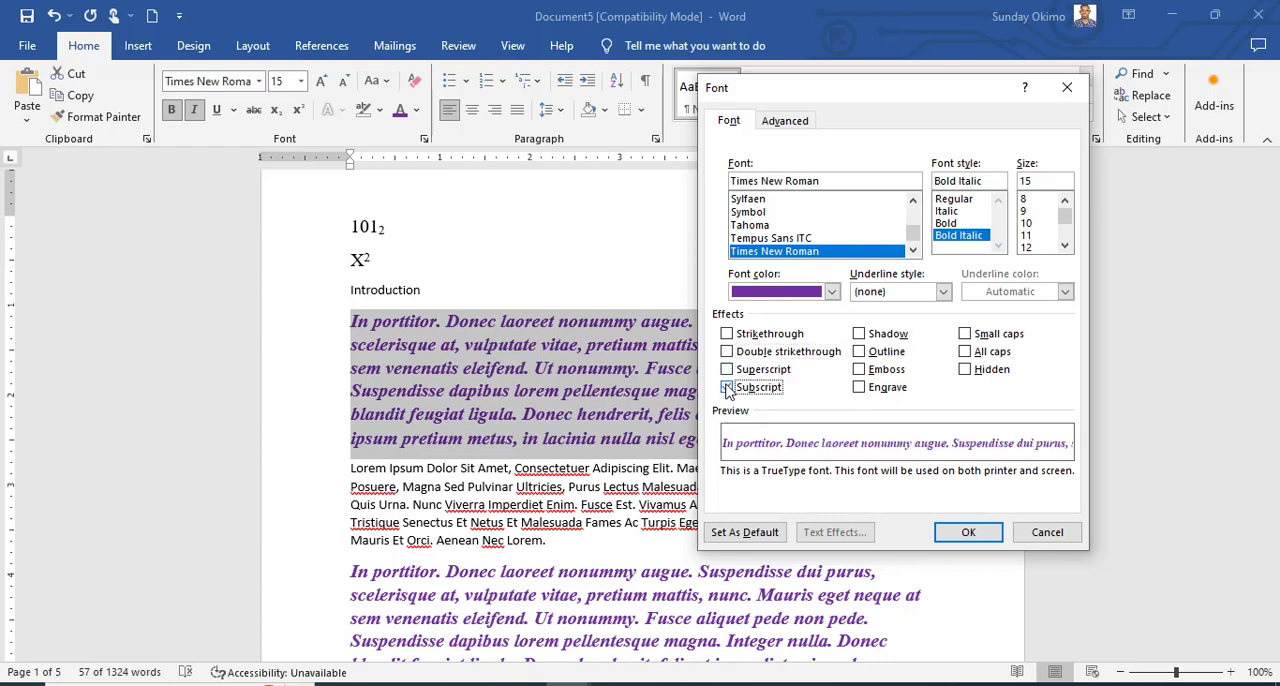
{"action": "left_click", "coordinate": [728, 389]}
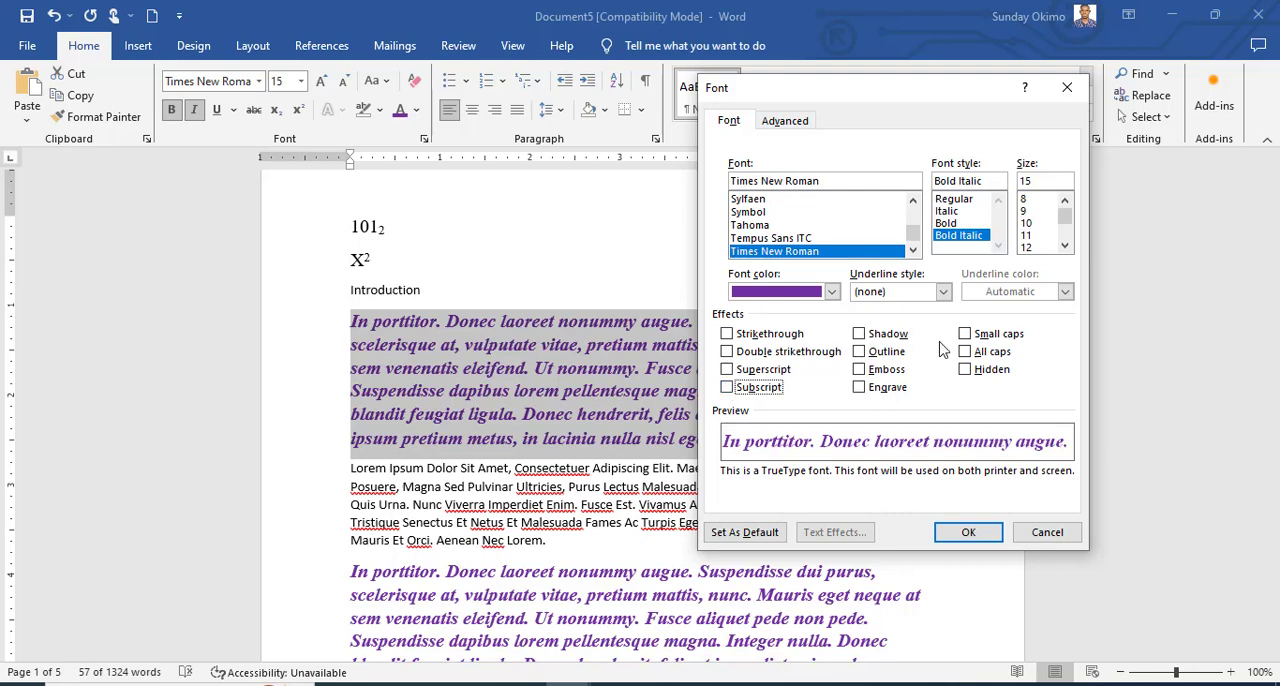
Apply the Shadow font effect to the first "In porttitor" paragraph and deselect it.
{"action": "left_click", "coordinate": [859, 335]}
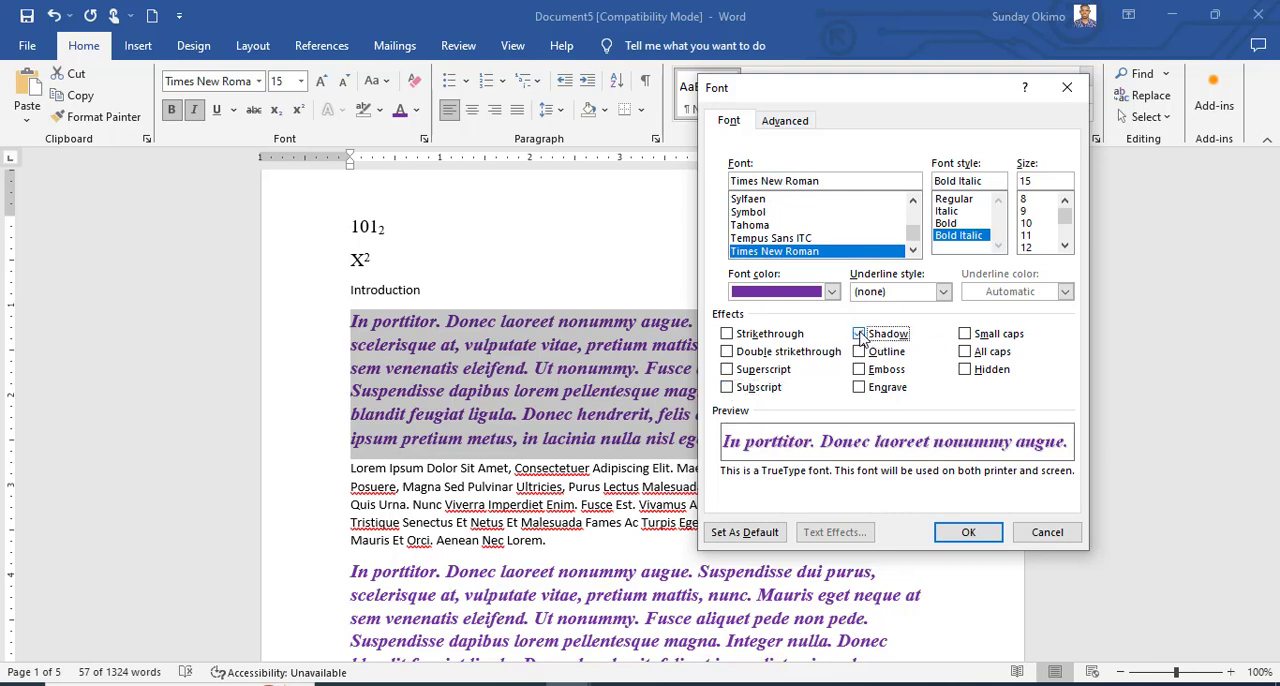
{"action": "left_click", "coordinate": [972, 534]}
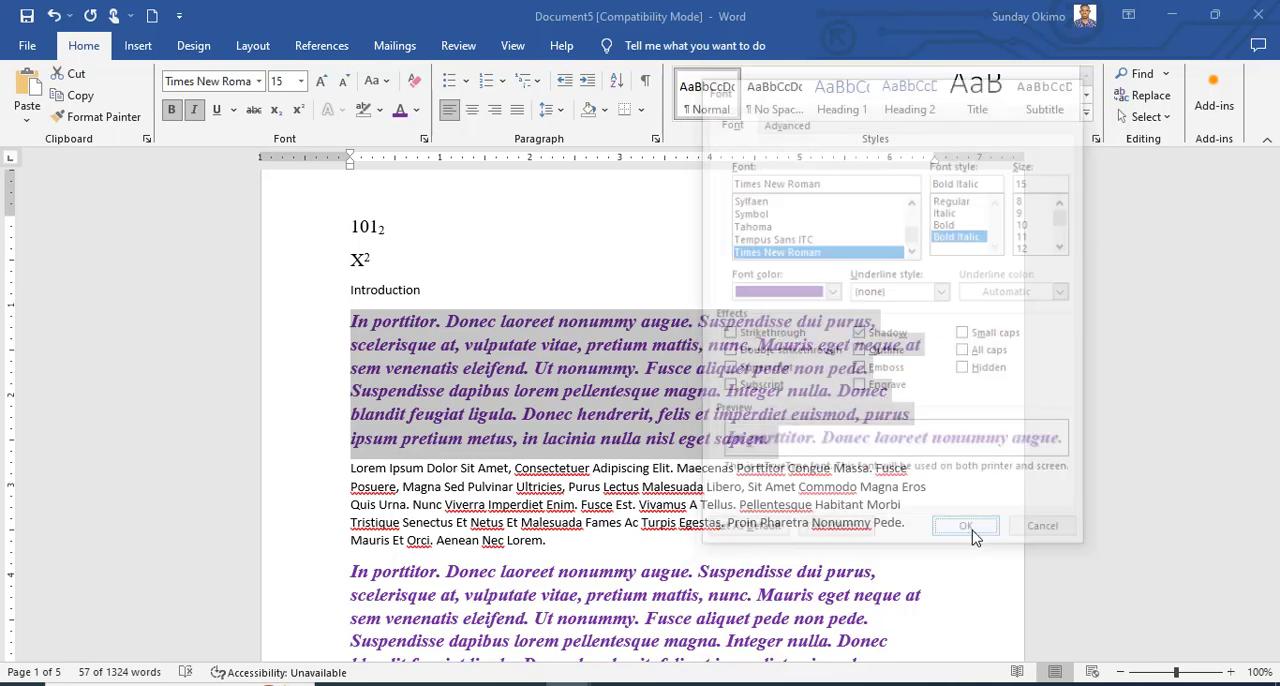
{"action": "left_click", "coordinate": [915, 524]}
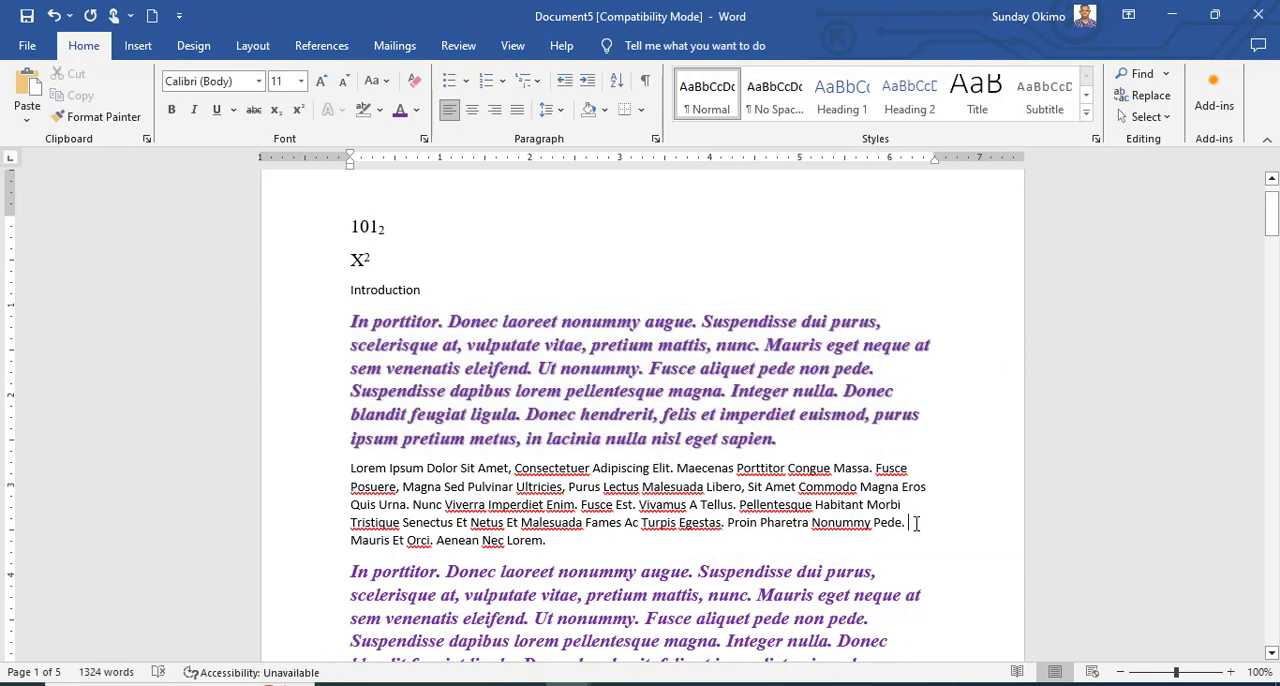
Reopen the Font dialog for the first "In porttitor" paragraph, try Outline, Emboss and Engrave, and leave them and Shadow cleared.
{"action": "left_click_drag", "start_coordinate": [776, 438], "coordinate": [350, 321]}
{"action": "left_click", "coordinate": [422, 139]}
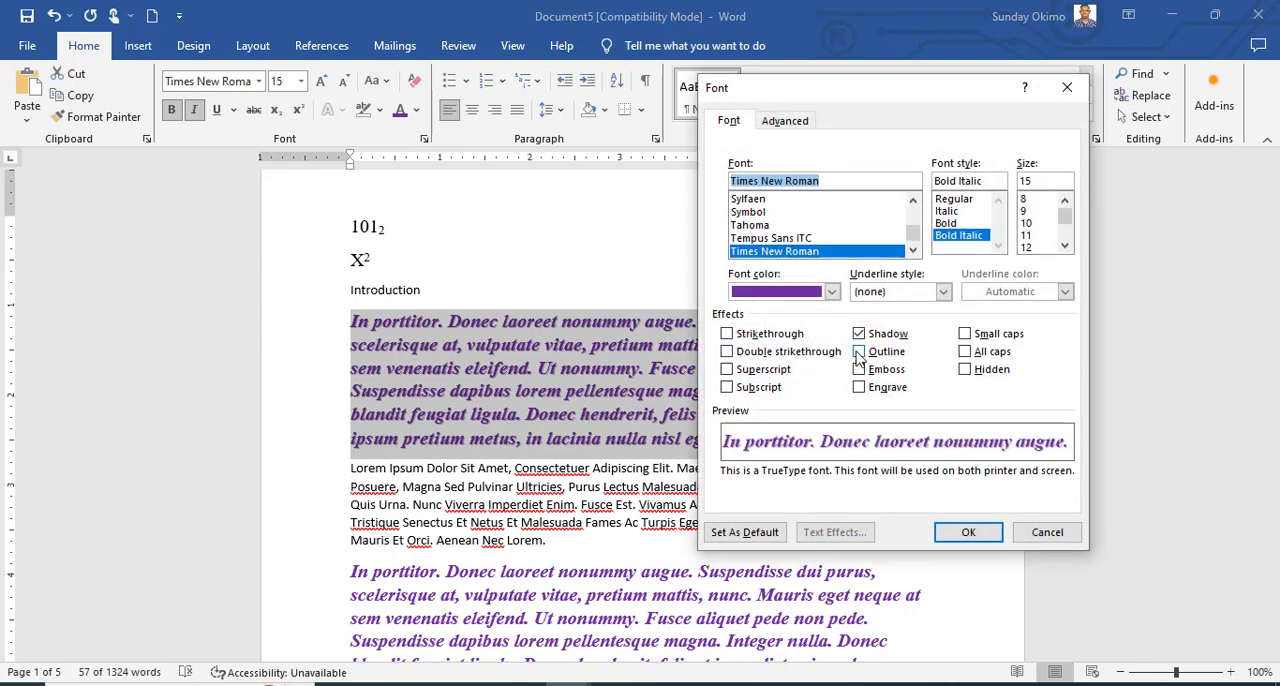
{"action": "left_click", "coordinate": [859, 355]}
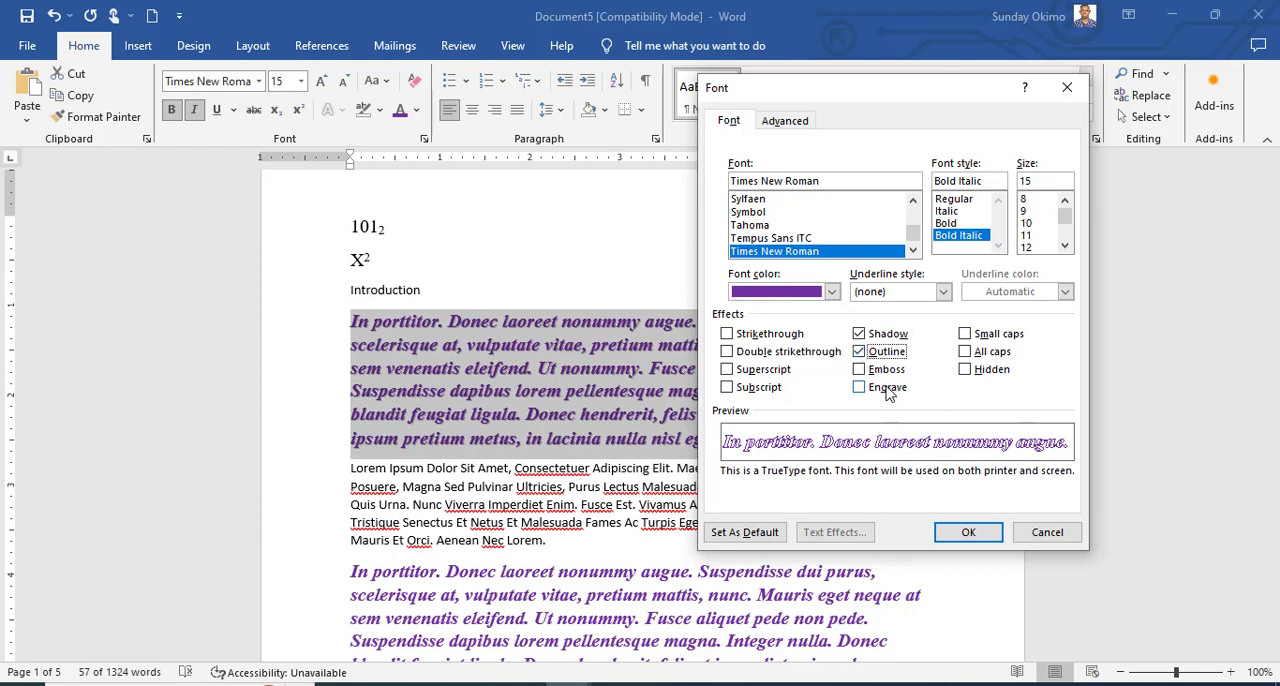
{"action": "left_click", "coordinate": [860, 370]}
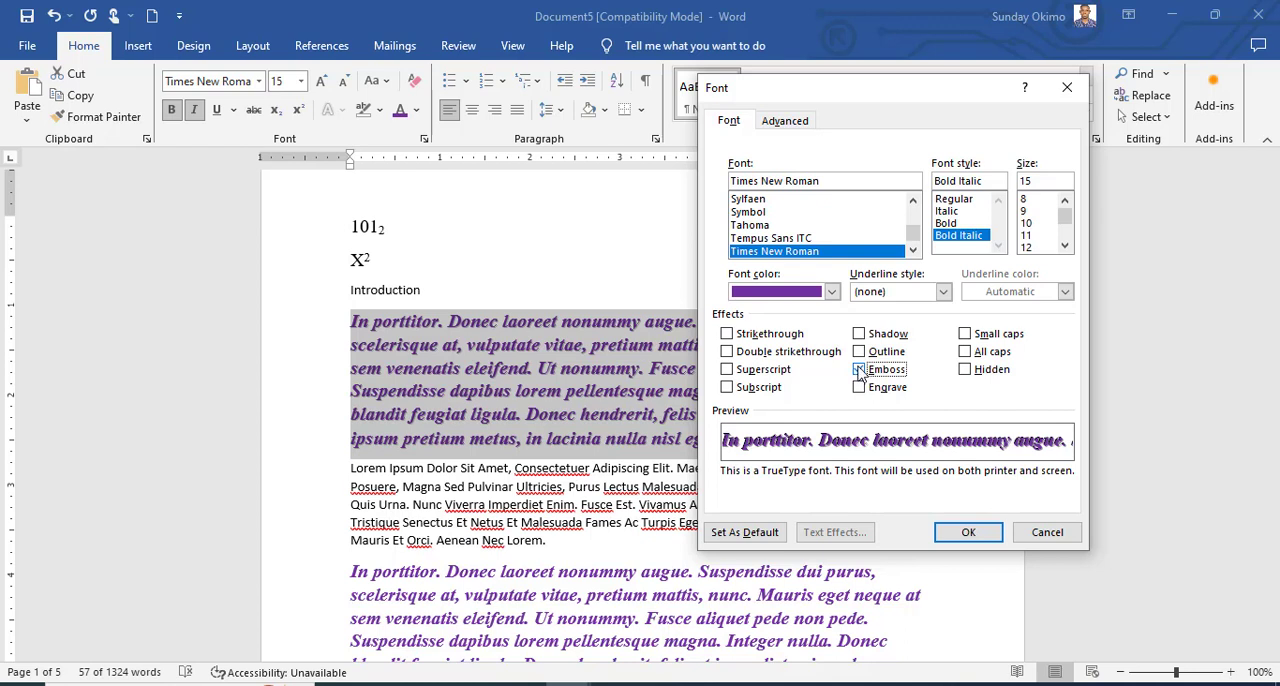
{"action": "left_click", "coordinate": [860, 370]}
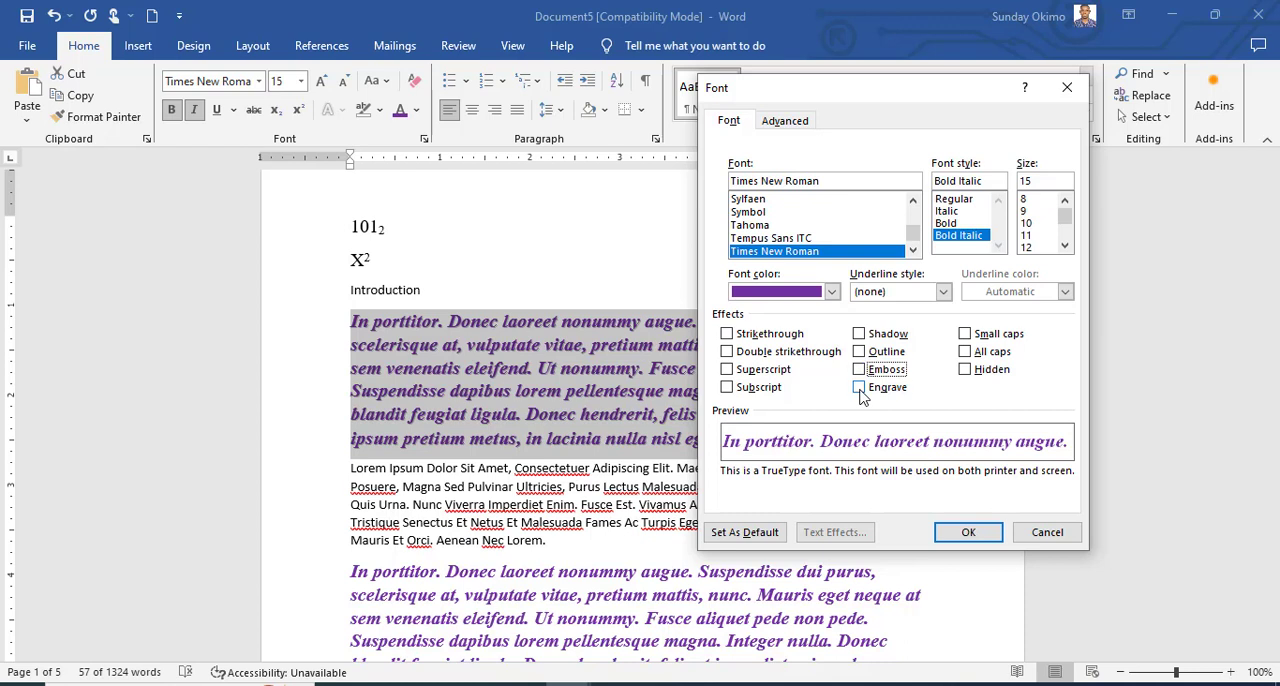
{"action": "left_click", "coordinate": [860, 389]}
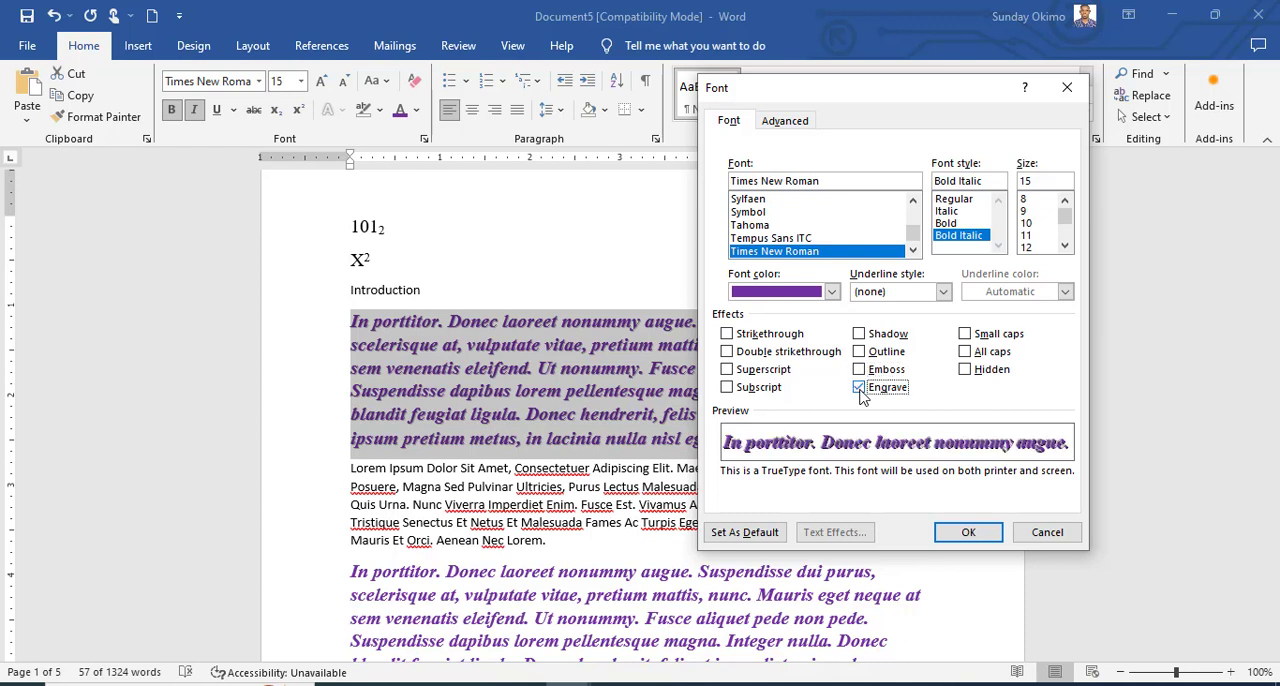
{"action": "left_click", "coordinate": [860, 390]}
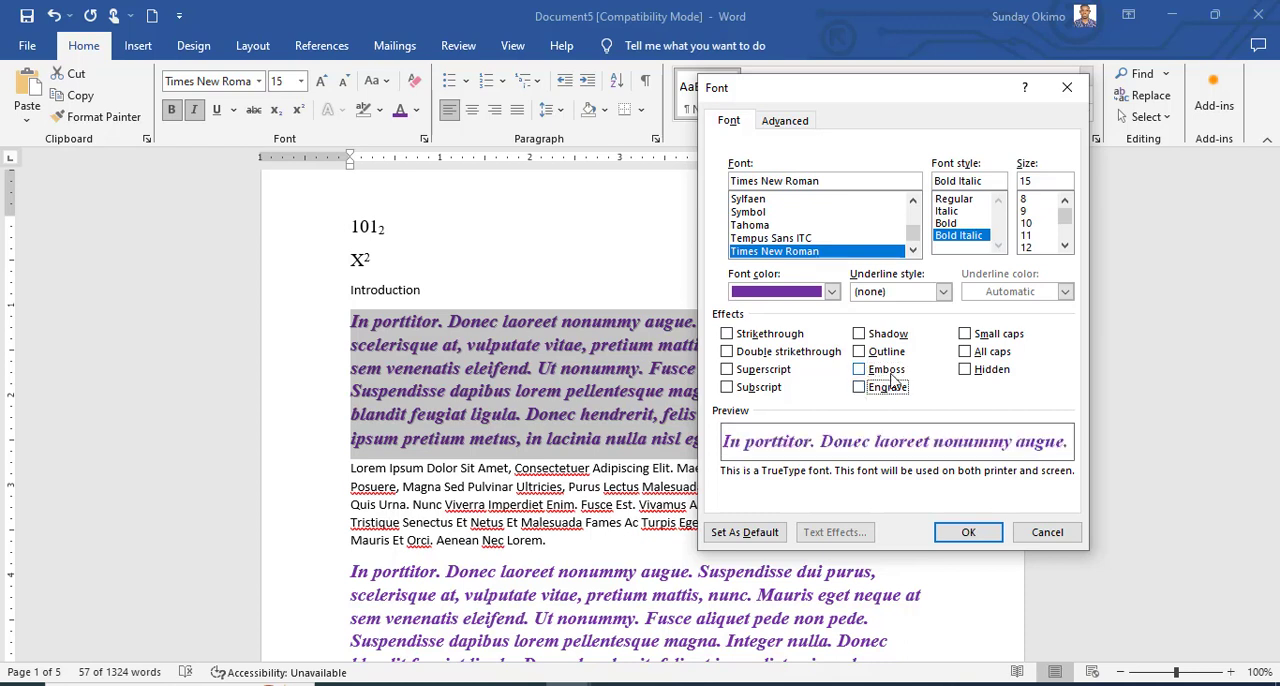
Preview Small caps and All caps for the selected paragraph, leaving both and Hidden cleared.
{"action": "left_click", "coordinate": [964, 336]}
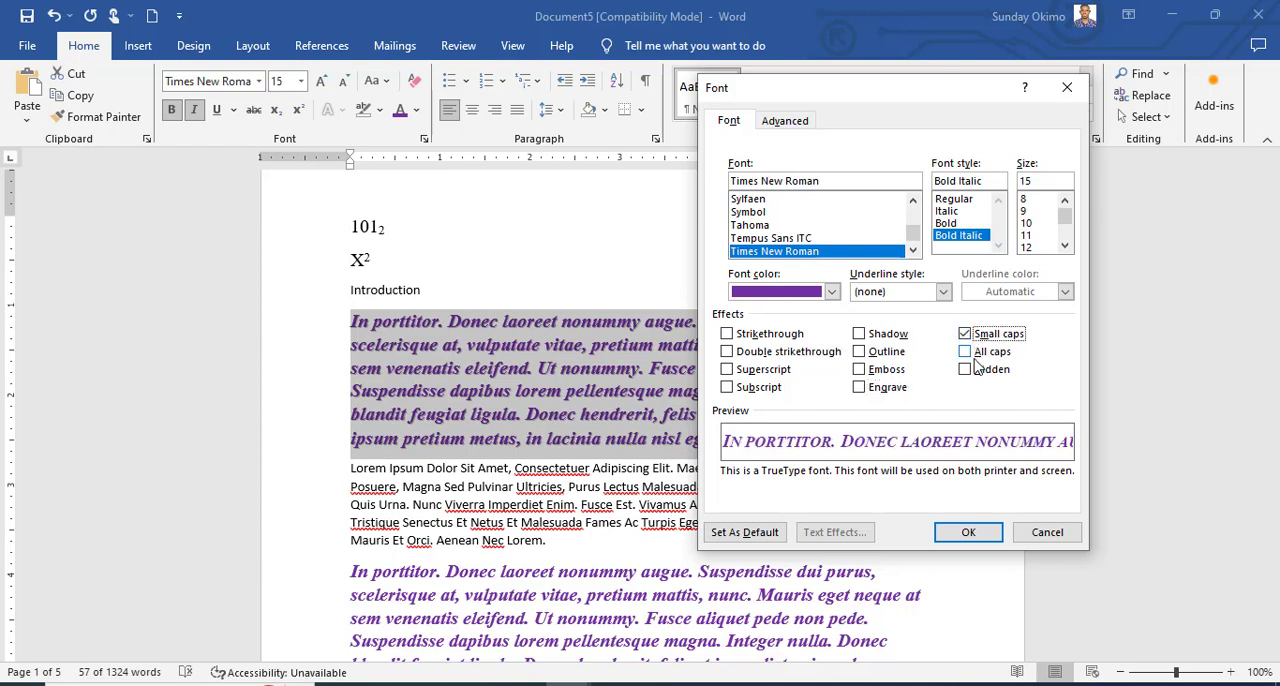
{"action": "left_click", "coordinate": [964, 334]}
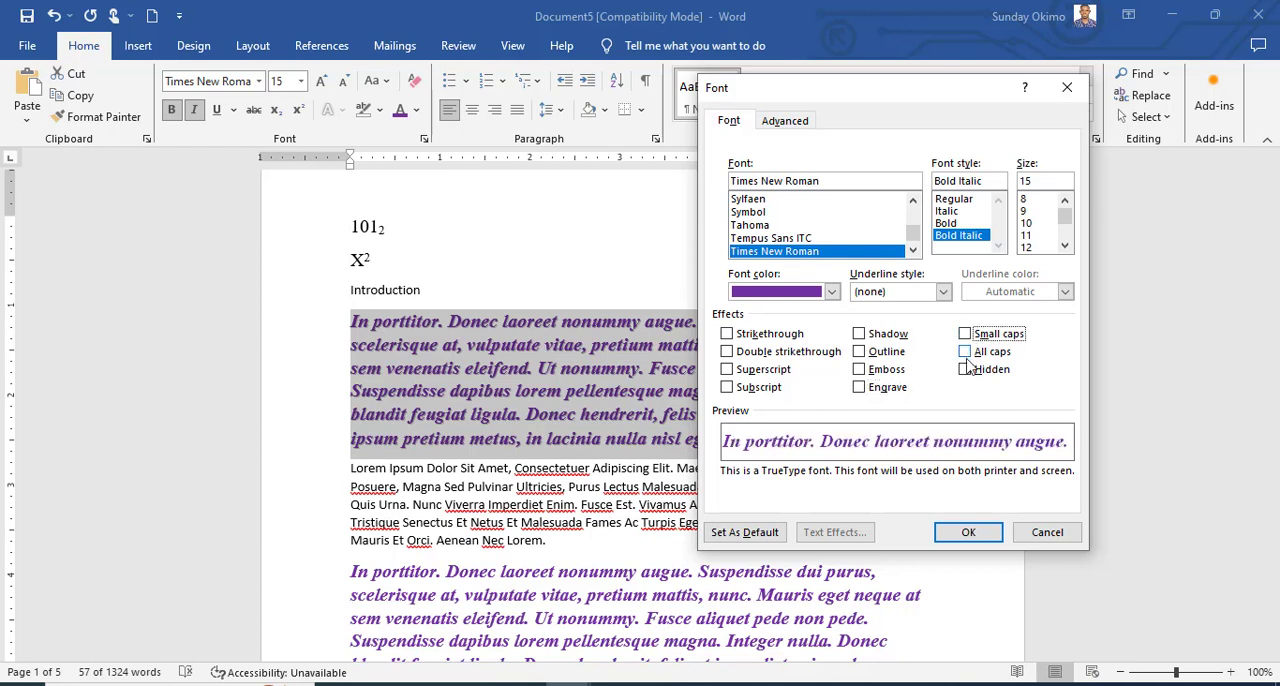
{"action": "left_click", "coordinate": [964, 352]}
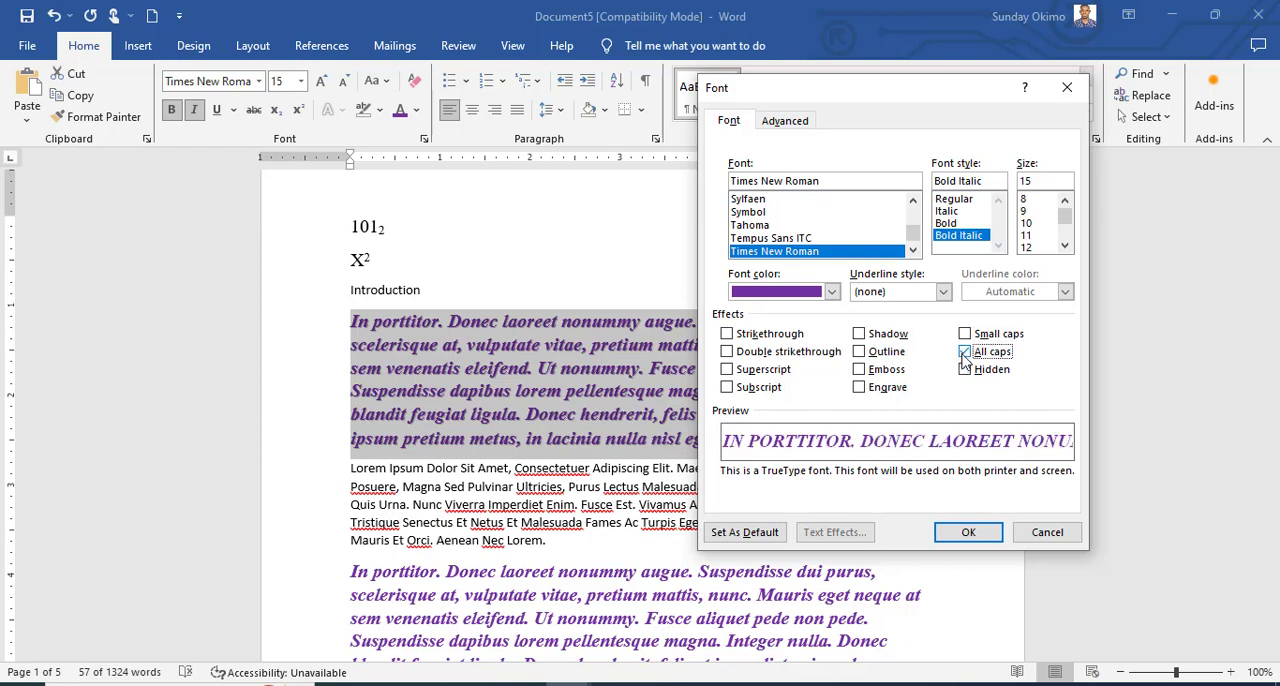
{"action": "left_click", "coordinate": [964, 352]}
{"action": "left_click", "coordinate": [965, 370]}
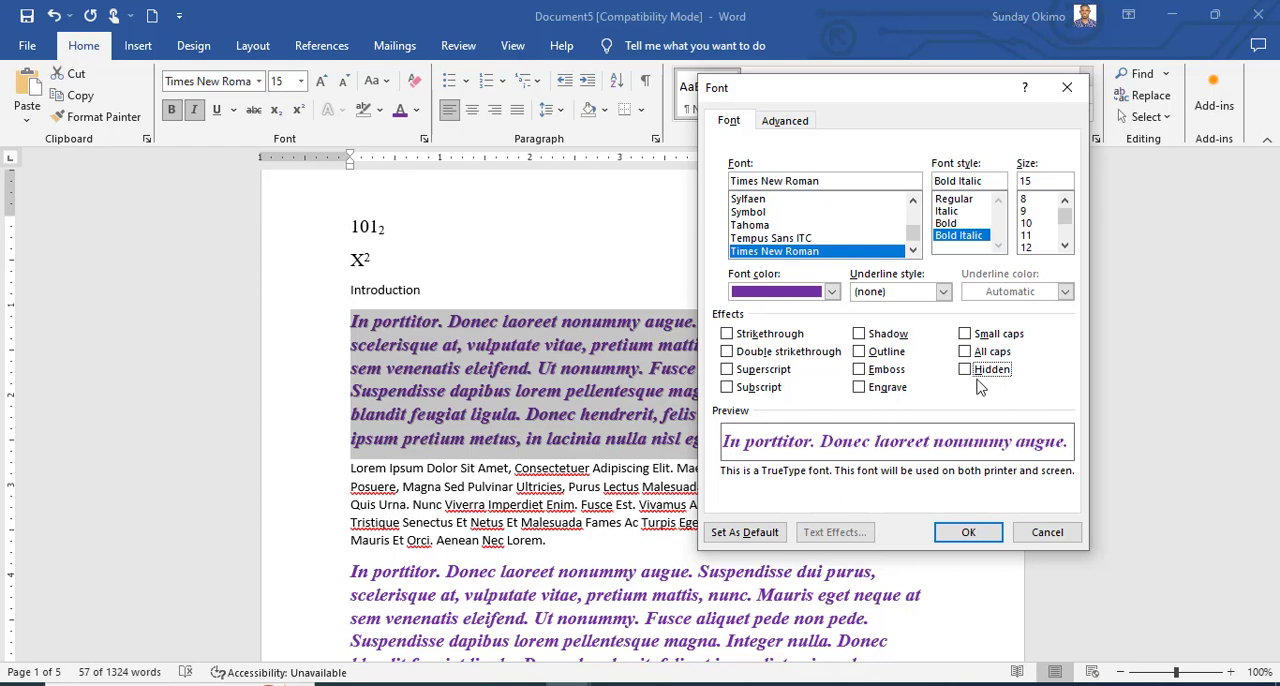
Examine the Spacing and Position choices in the Font dialog's advanced character spacing settings.
{"action": "left_click", "coordinate": [790, 123]}
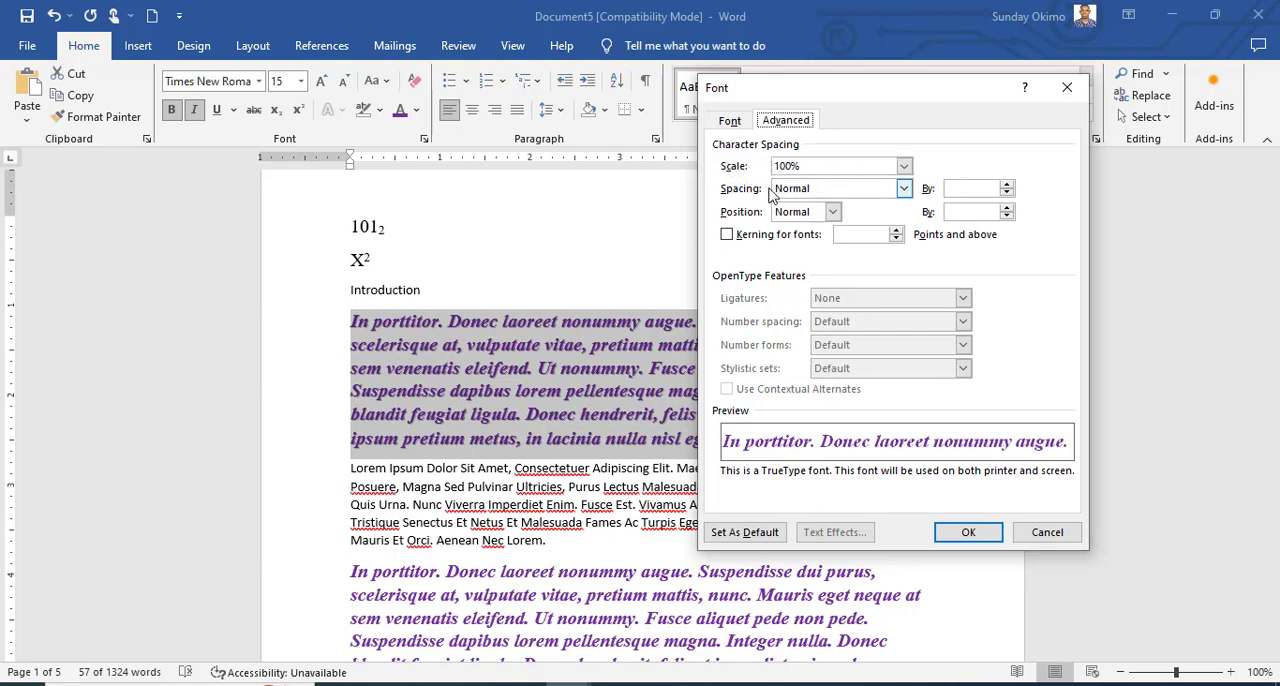
{"action": "left_click", "coordinate": [905, 190]}
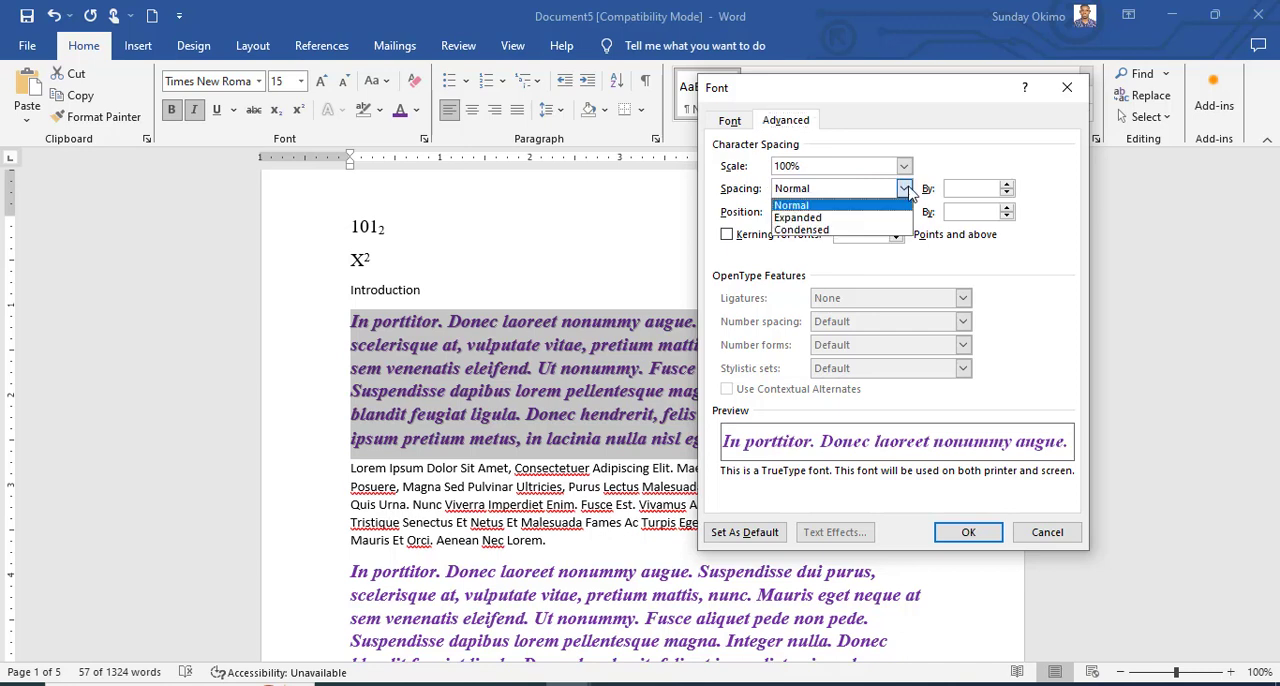
{"action": "left_click", "coordinate": [905, 190]}
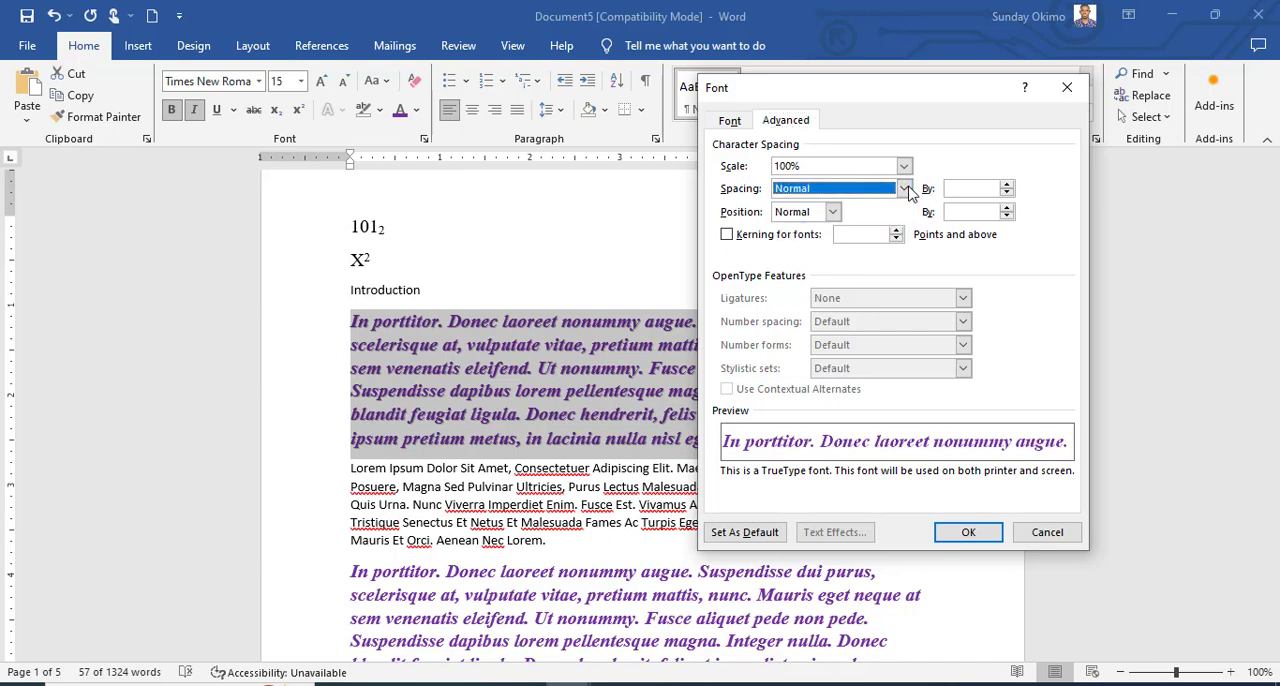
{"action": "left_click", "coordinate": [833, 214]}
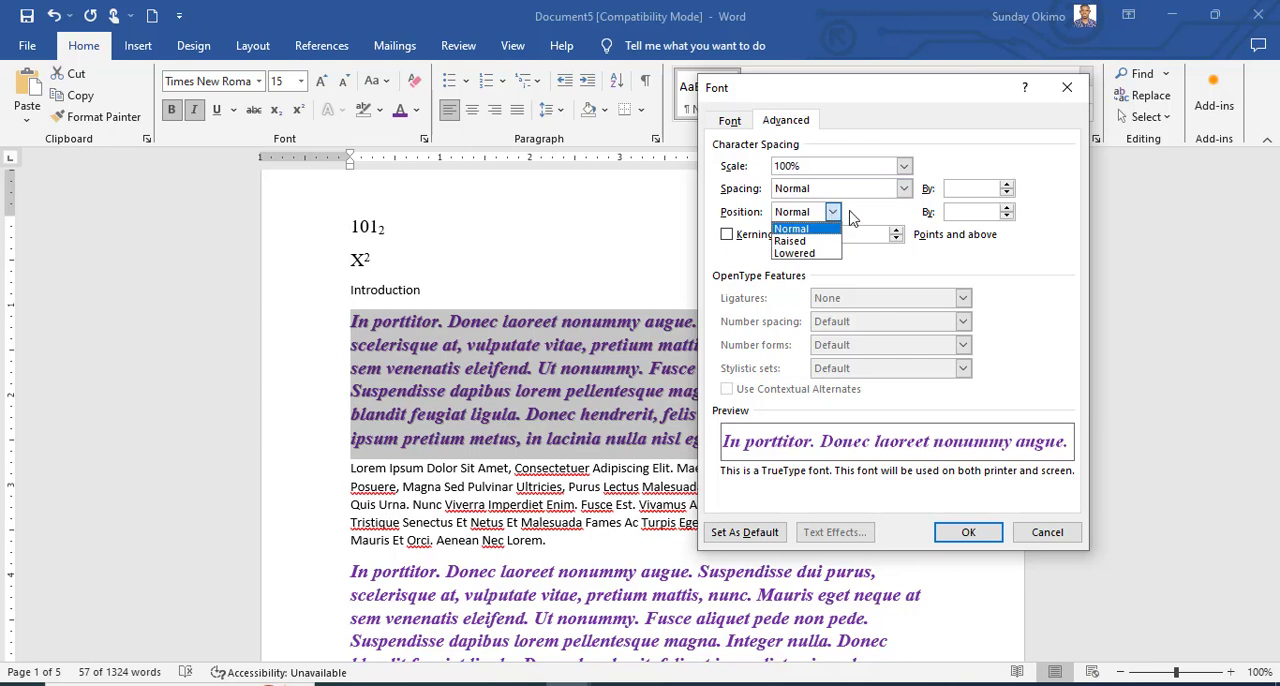
{"action": "left_click", "coordinate": [833, 214]}
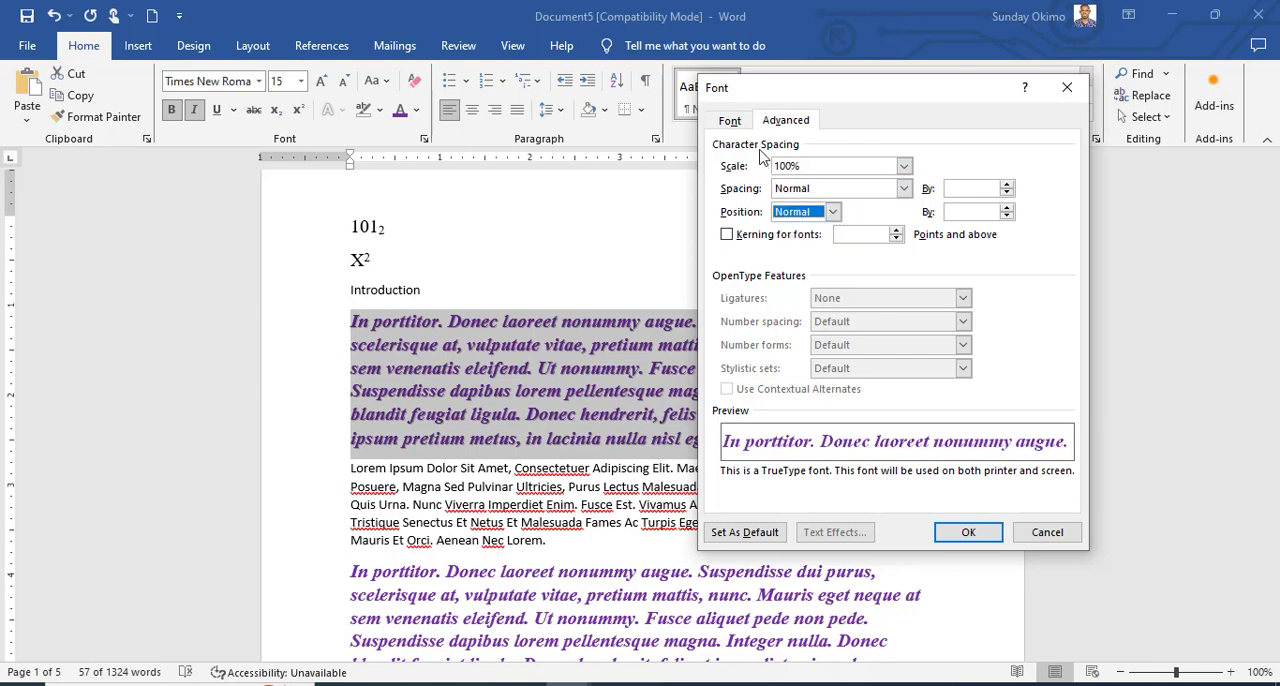
Accept the Font dialog with no effects enabled to remove the paragraph's shadow, and deselect the text.
{"action": "left_click", "coordinate": [738, 124]}
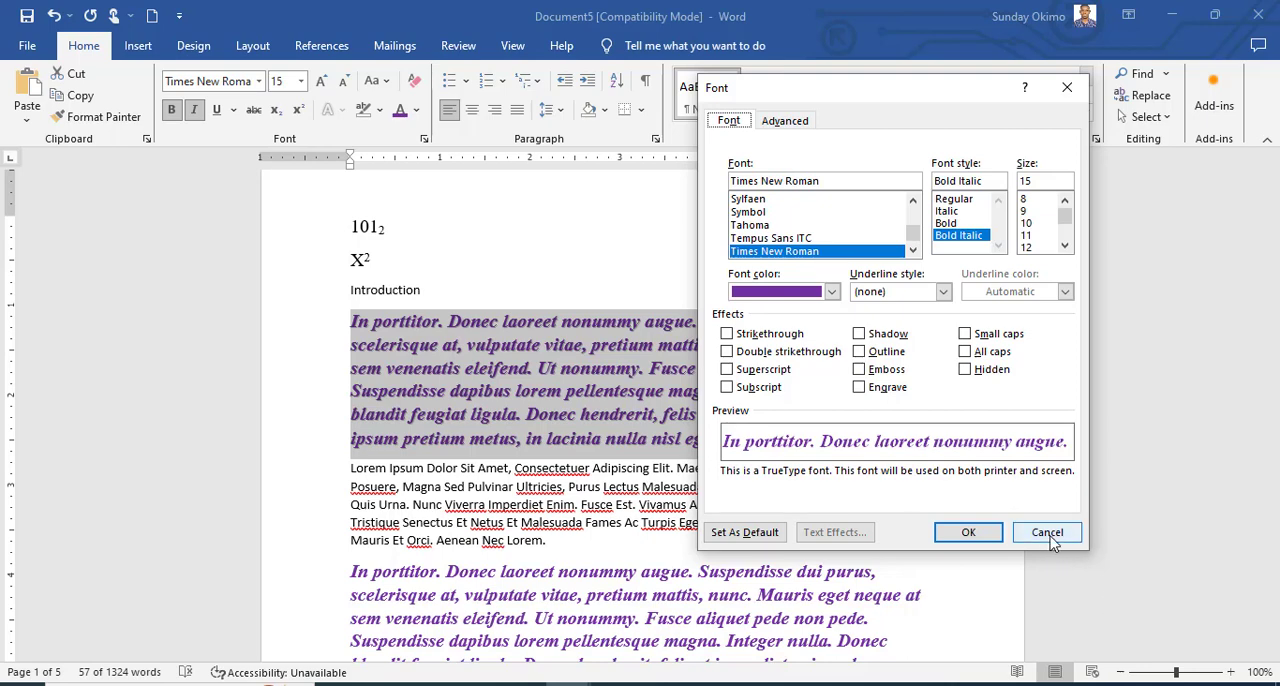
{"action": "left_click", "coordinate": [957, 534]}
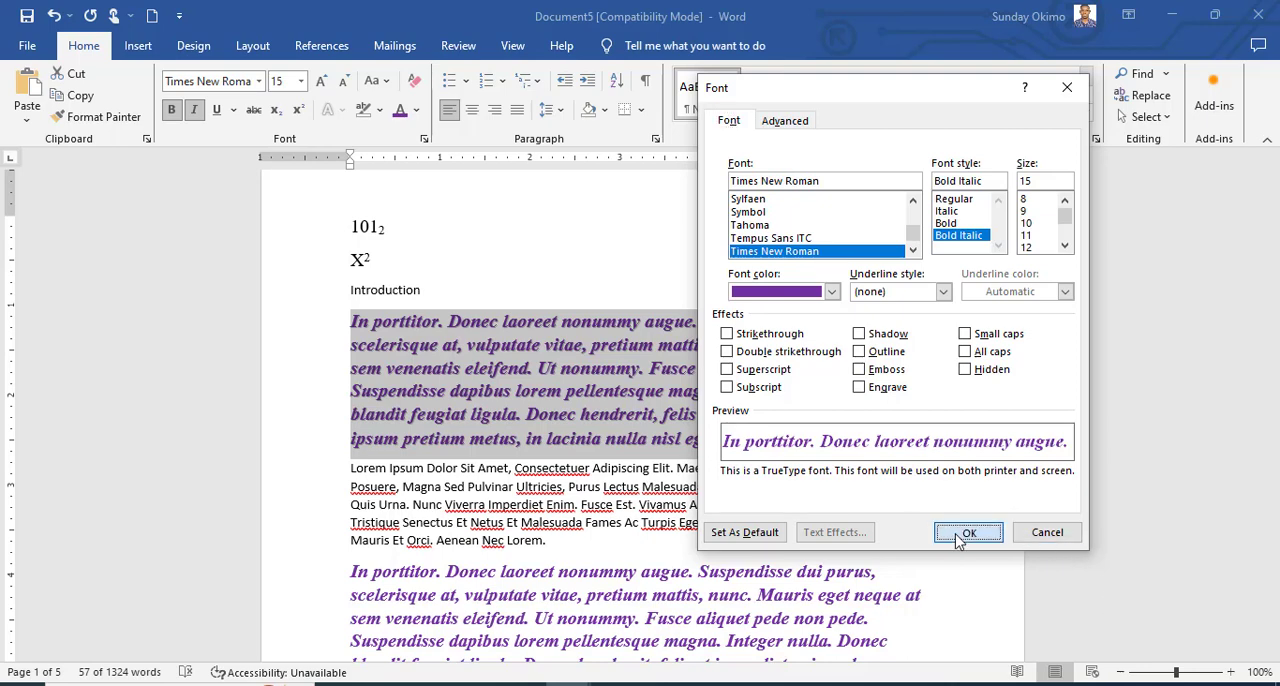
{"action": "left_click", "coordinate": [797, 502]}
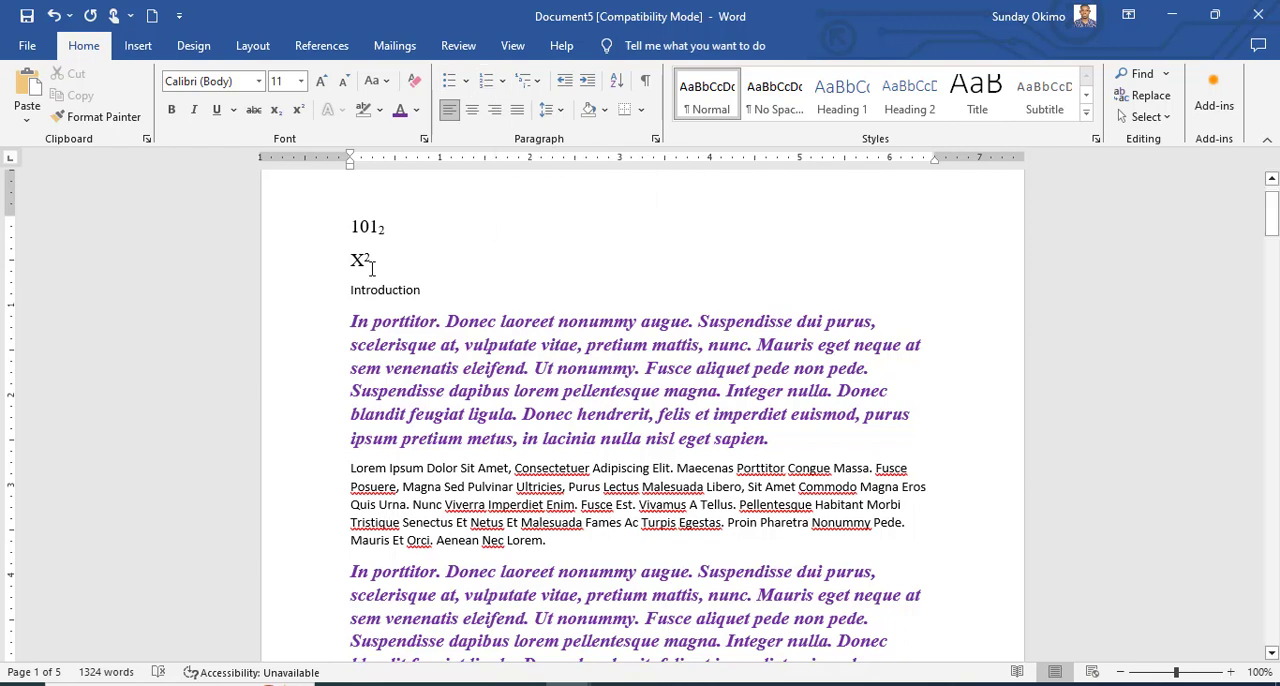
Add the line "Names of successful candidates" above the 101 subscript example, followed by a new empty line.
{"action": "left_click", "coordinate": [343, 224]}
{"action": "scroll", "coordinate": [571, 282], "scroll_direction": "up", "scroll_amount": 1}
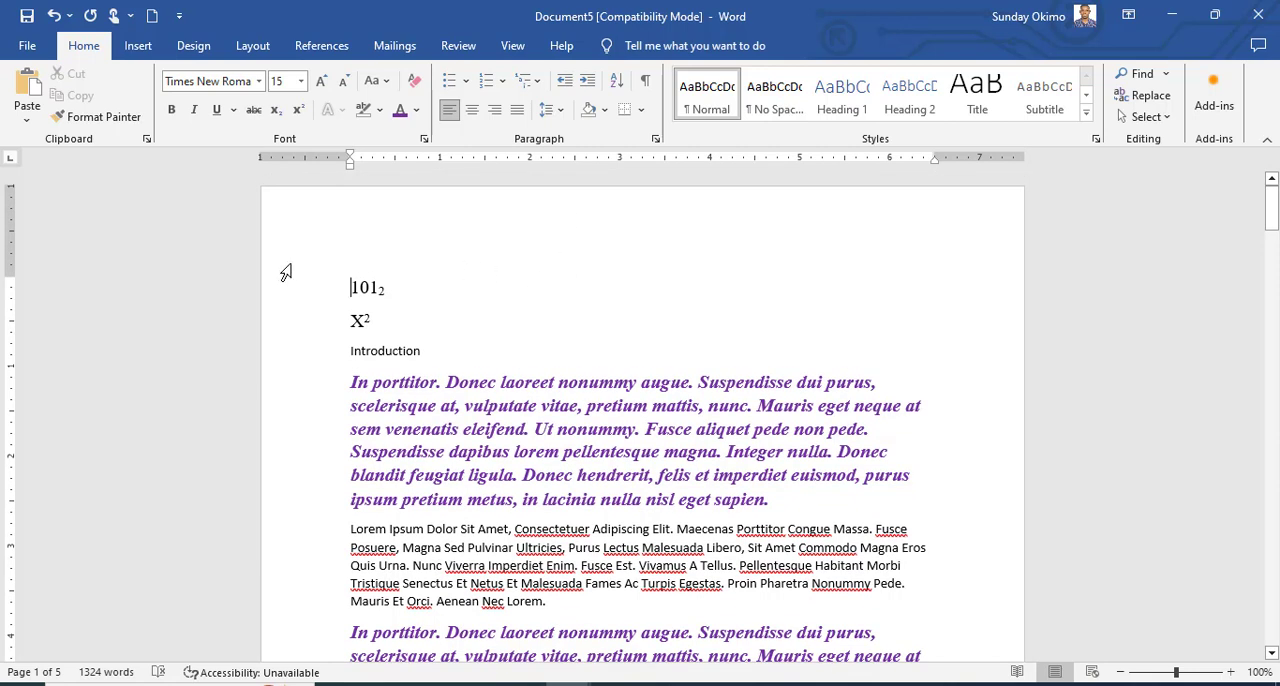
{"action": "key", "text": "Return"}
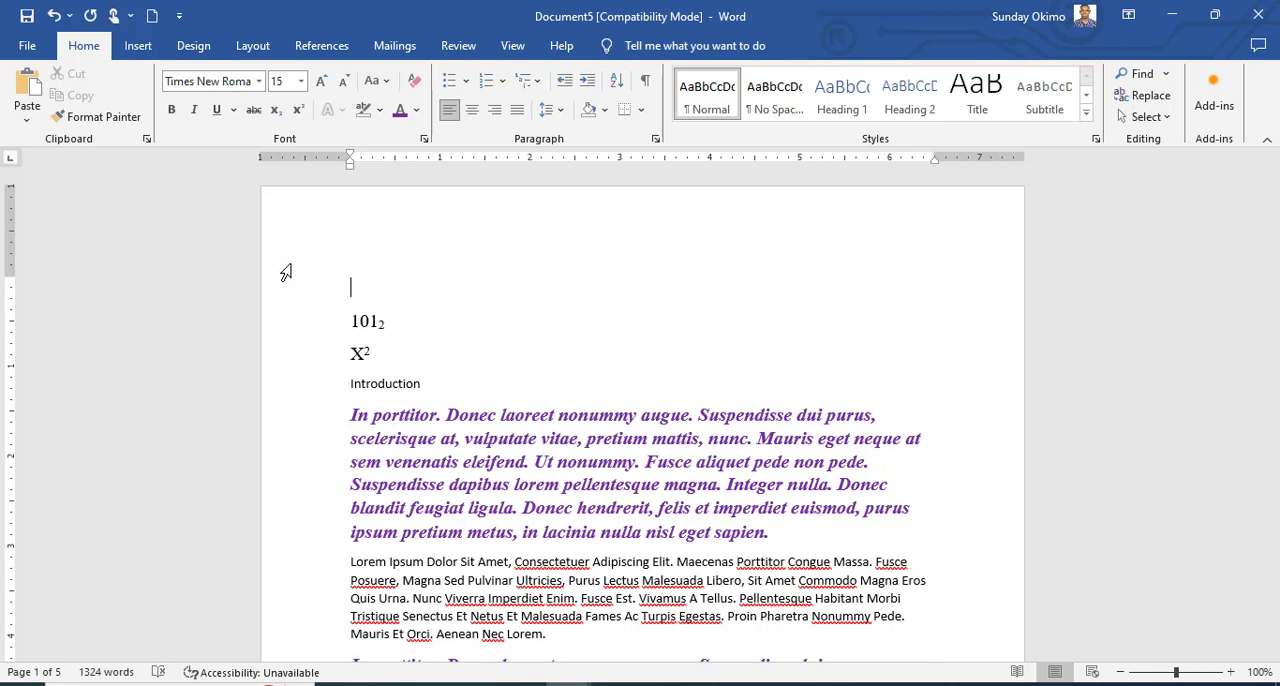
{"action": "type", "text": "Names of Su"}
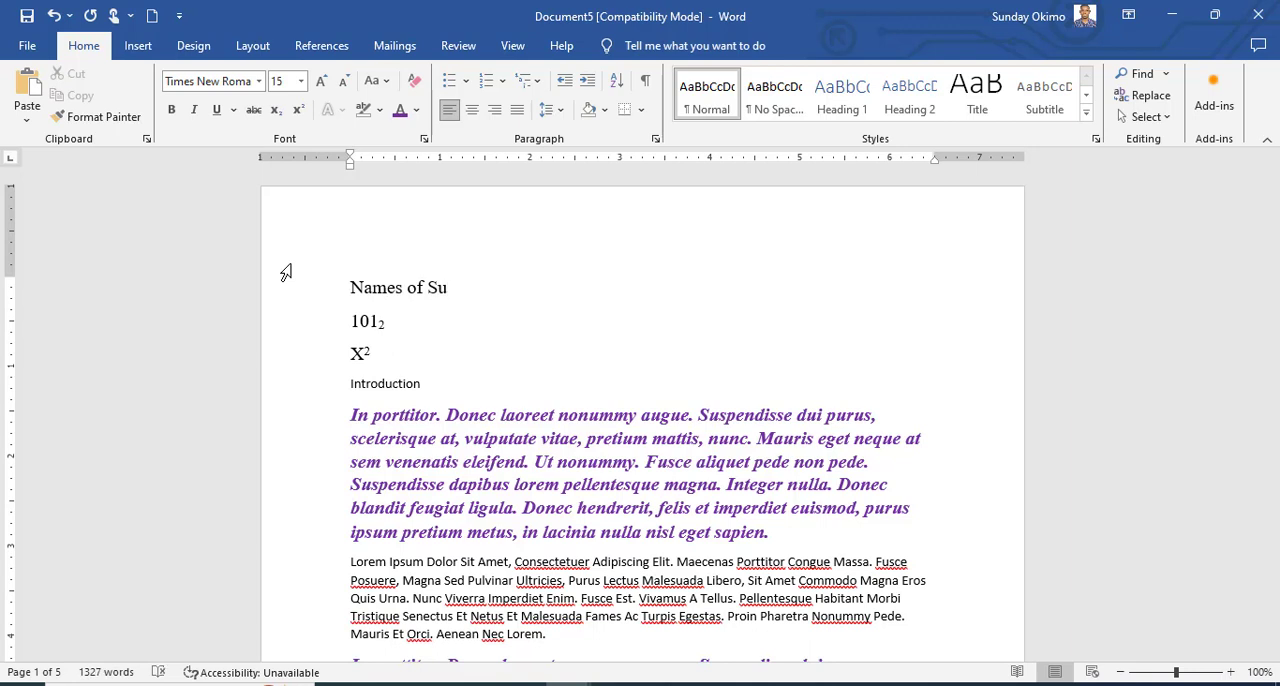
{"action": "key", "text": "BackSpace"}
{"action": "key", "text": "BackSpace"}
{"action": "type", "text": "successful candidates"}
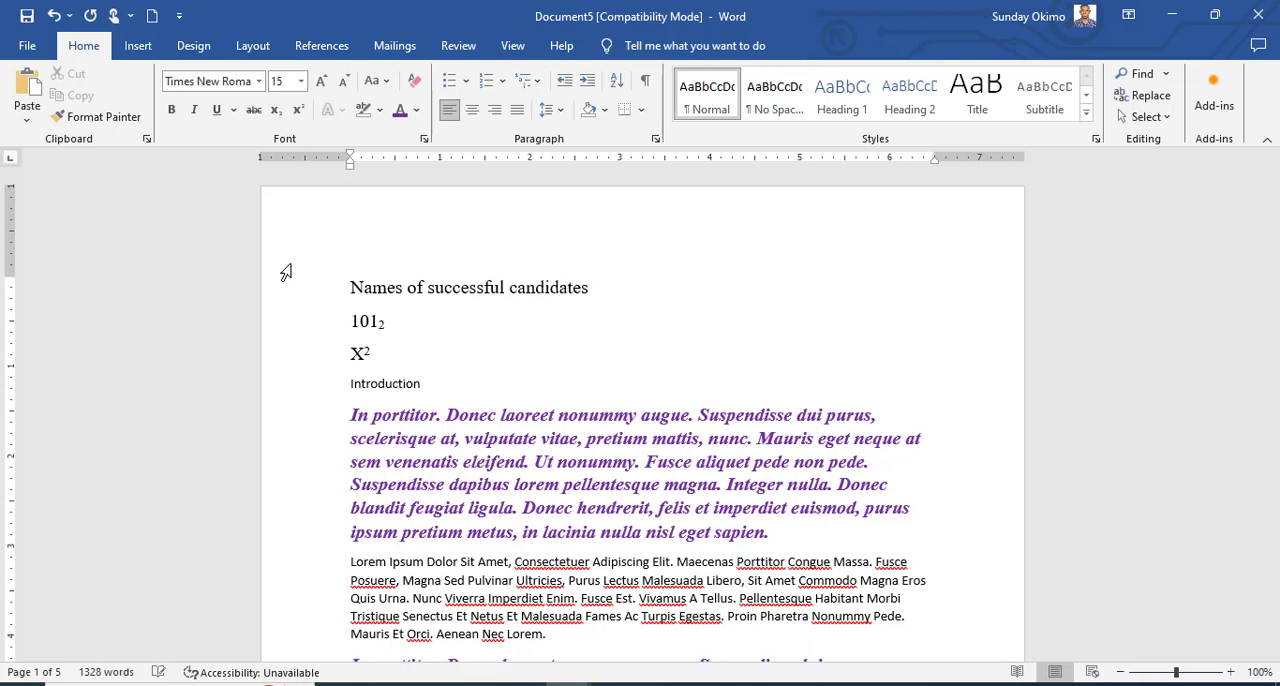
{"action": "key", "text": "Return"}
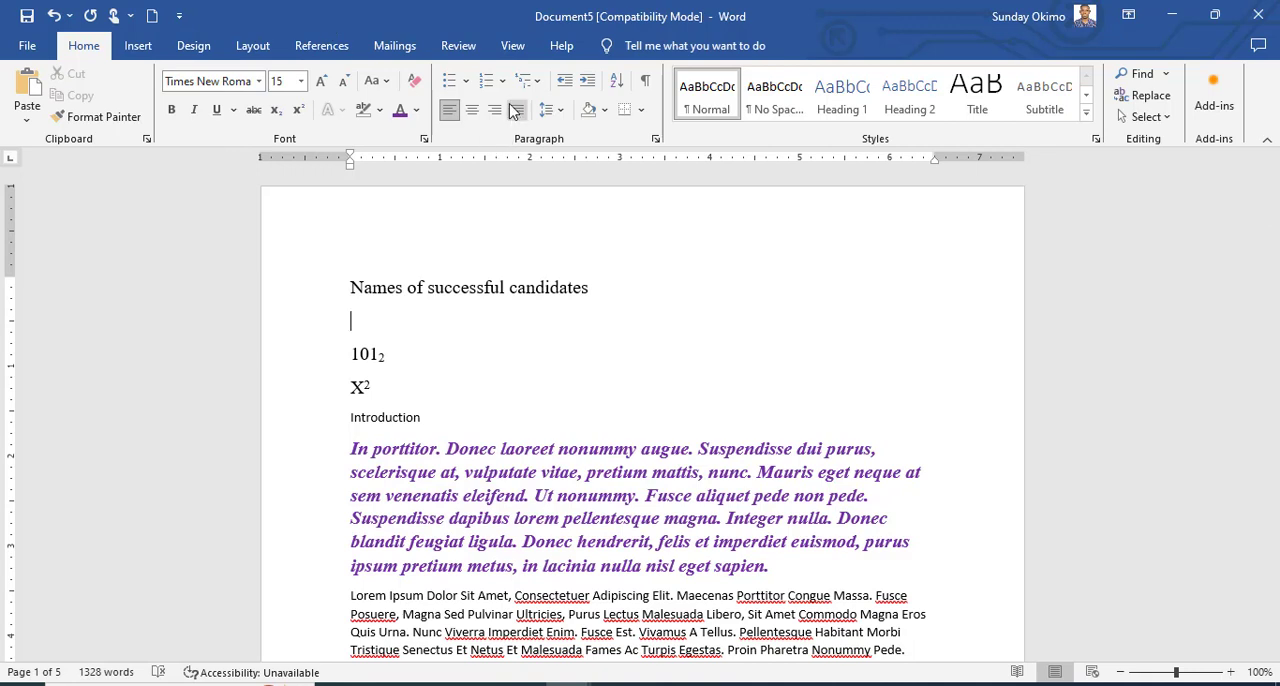
Enter four candidates' first names as a round-bulleted list under the heading, and end the list with an unbulleted line.
{"action": "left_click", "coordinate": [450, 86]}
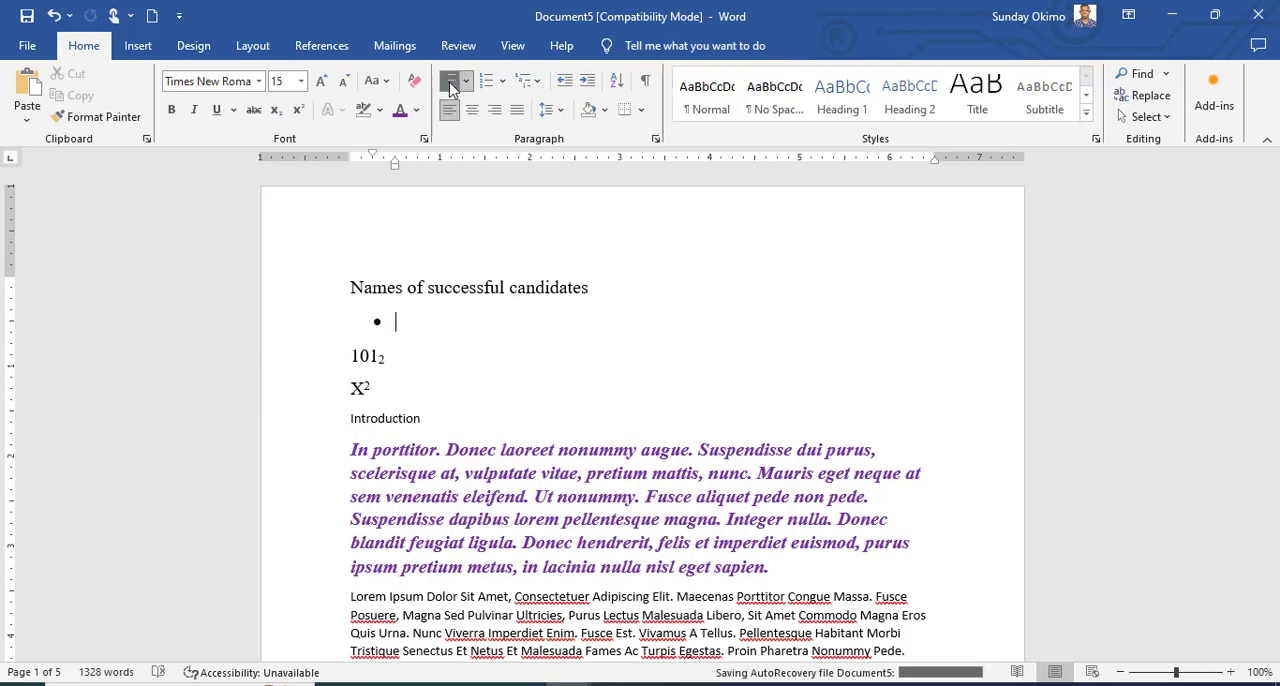
{"action": "type", "text": "John"}
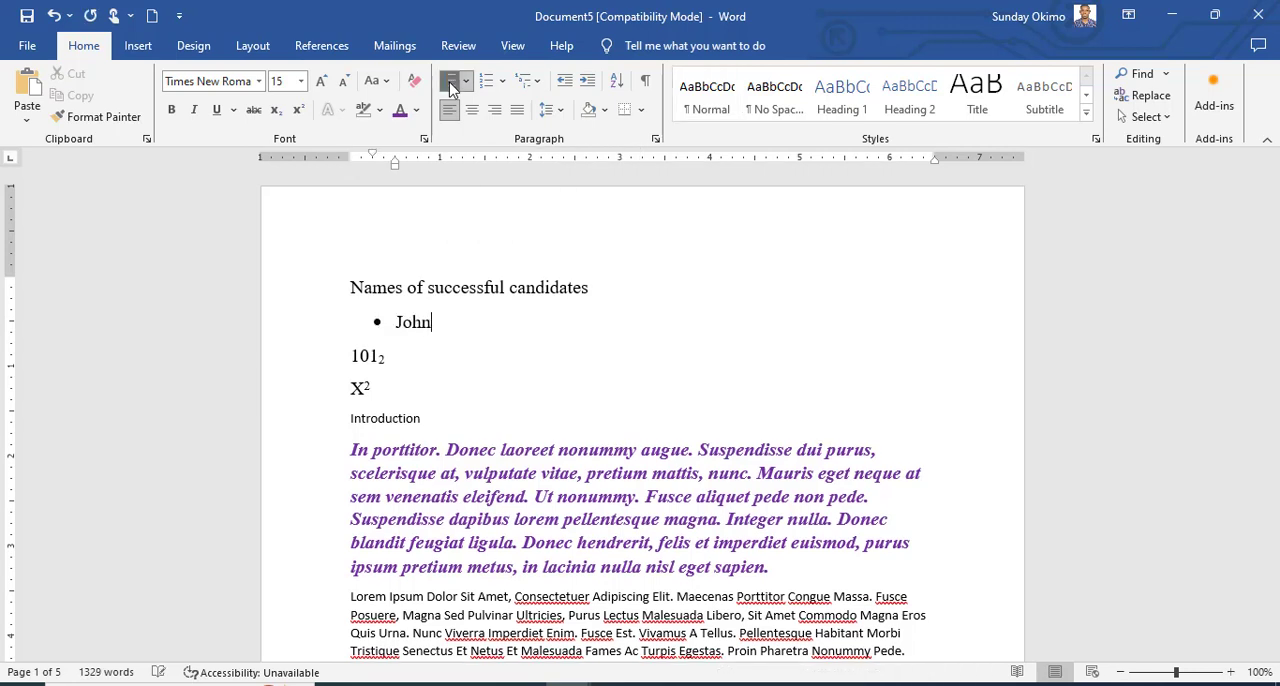
{"action": "key", "text": "Return"}
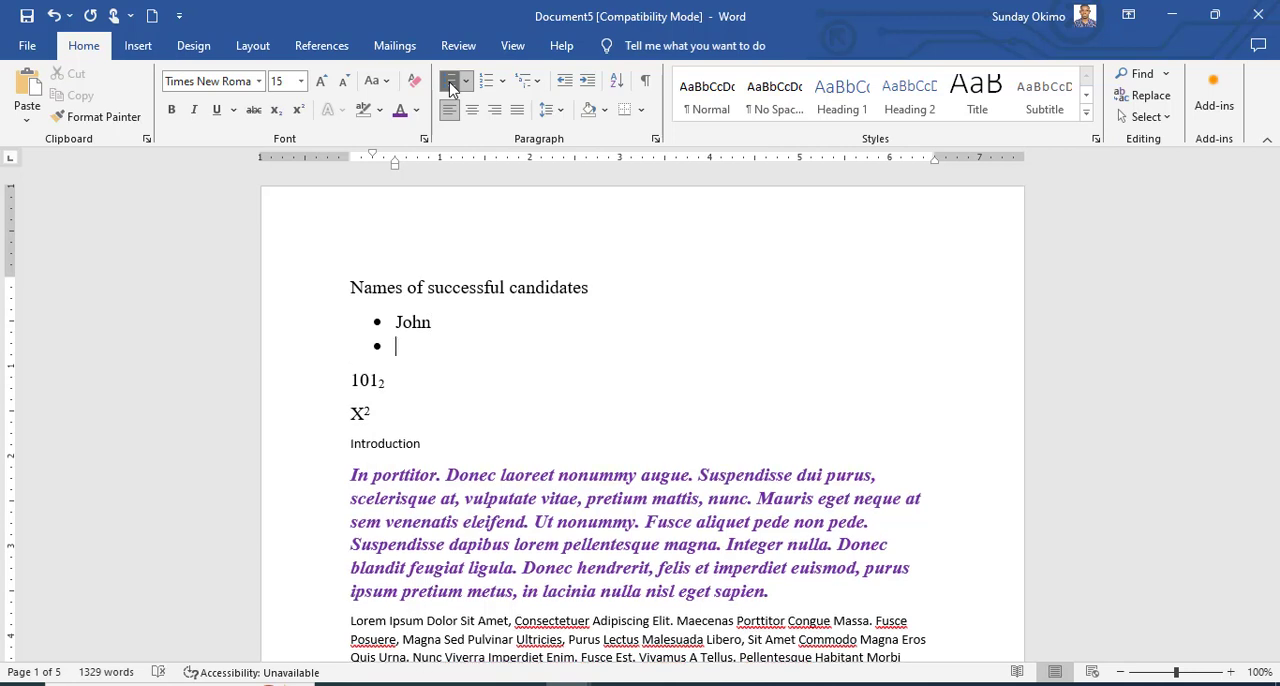
{"action": "type", "text": "Grace"}
{"action": "key", "text": "Return"}
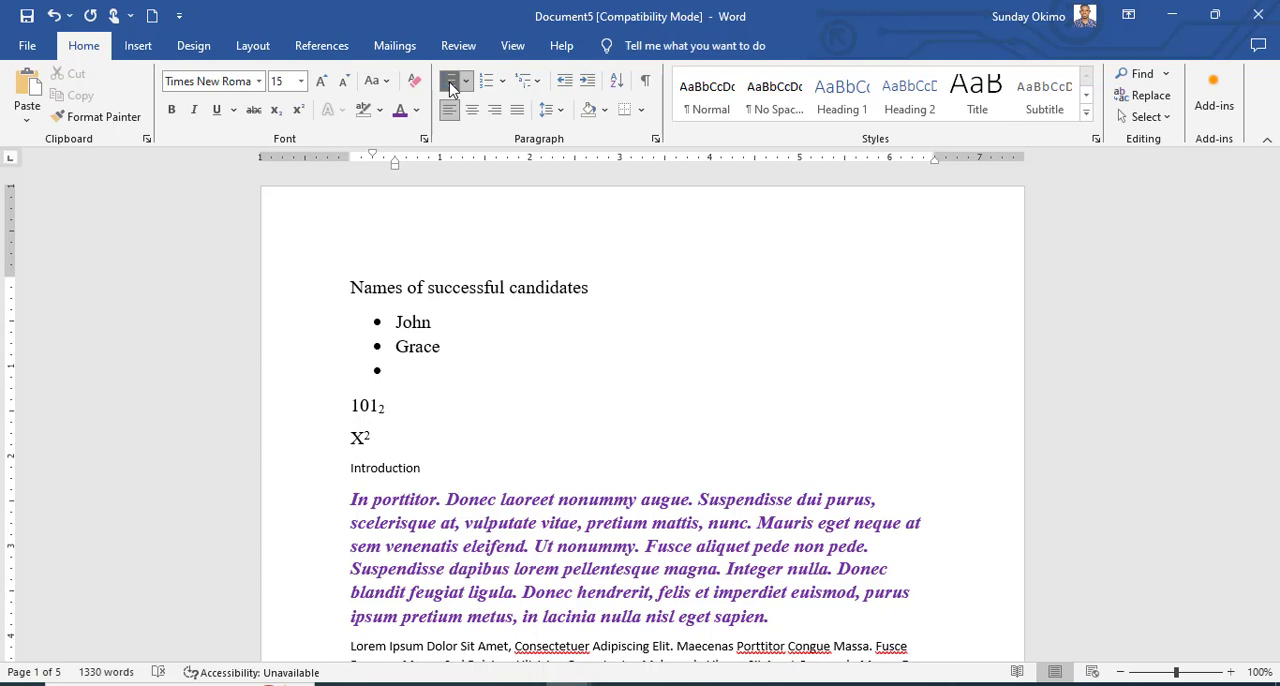
{"action": "type", "text": "Bless"}
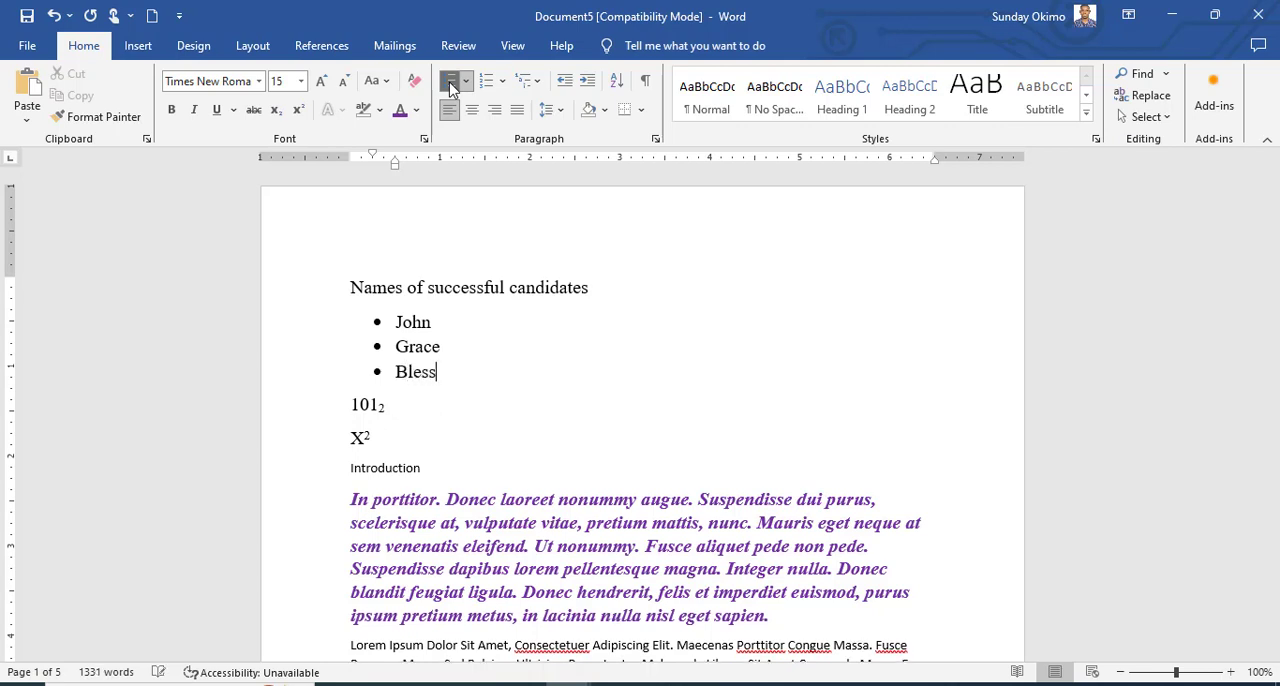
{"action": "type", "text": "ing"}
{"action": "key", "text": "Return"}
{"action": "type", "text": "Mi"}
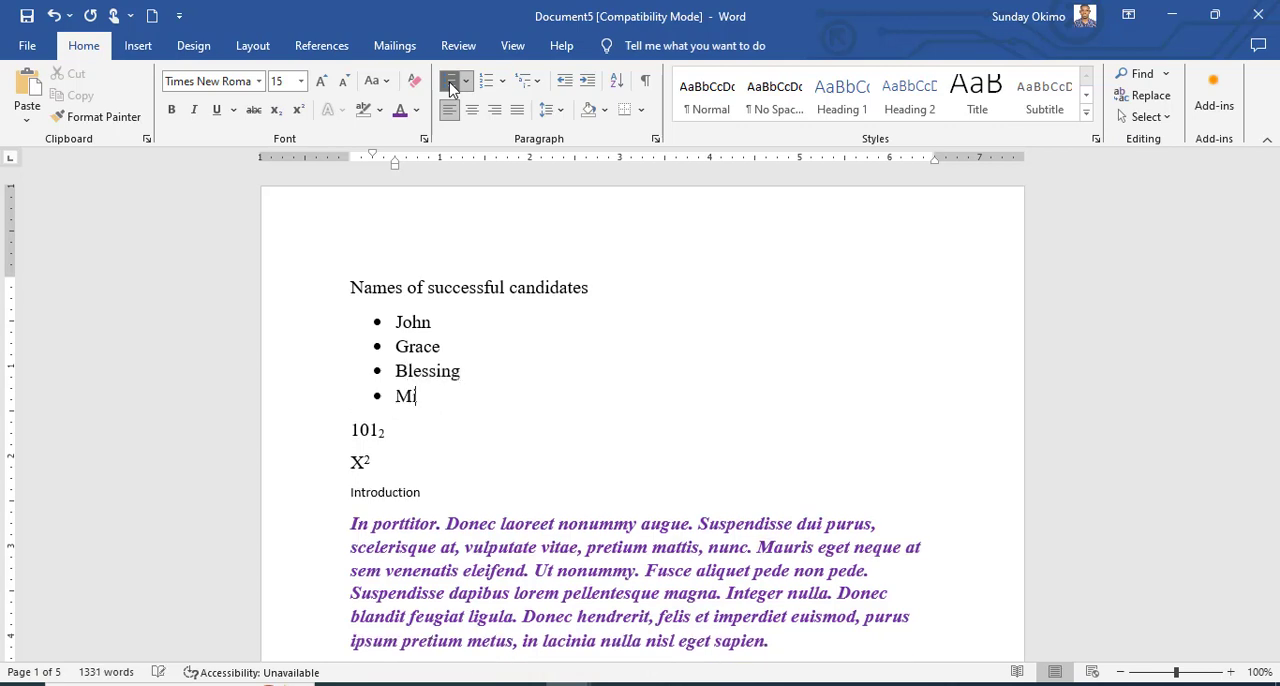
{"action": "type", "text": "chael"}
{"action": "key", "text": "Return"}
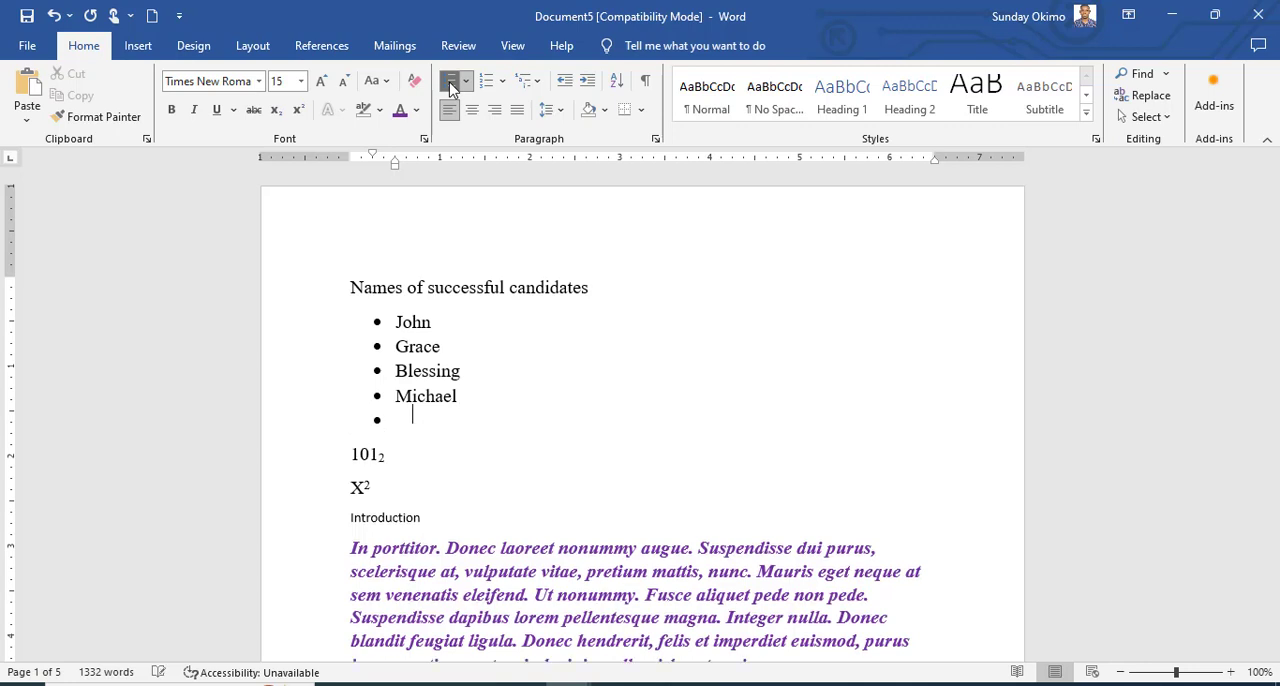
{"action": "left_click", "coordinate": [450, 88]}
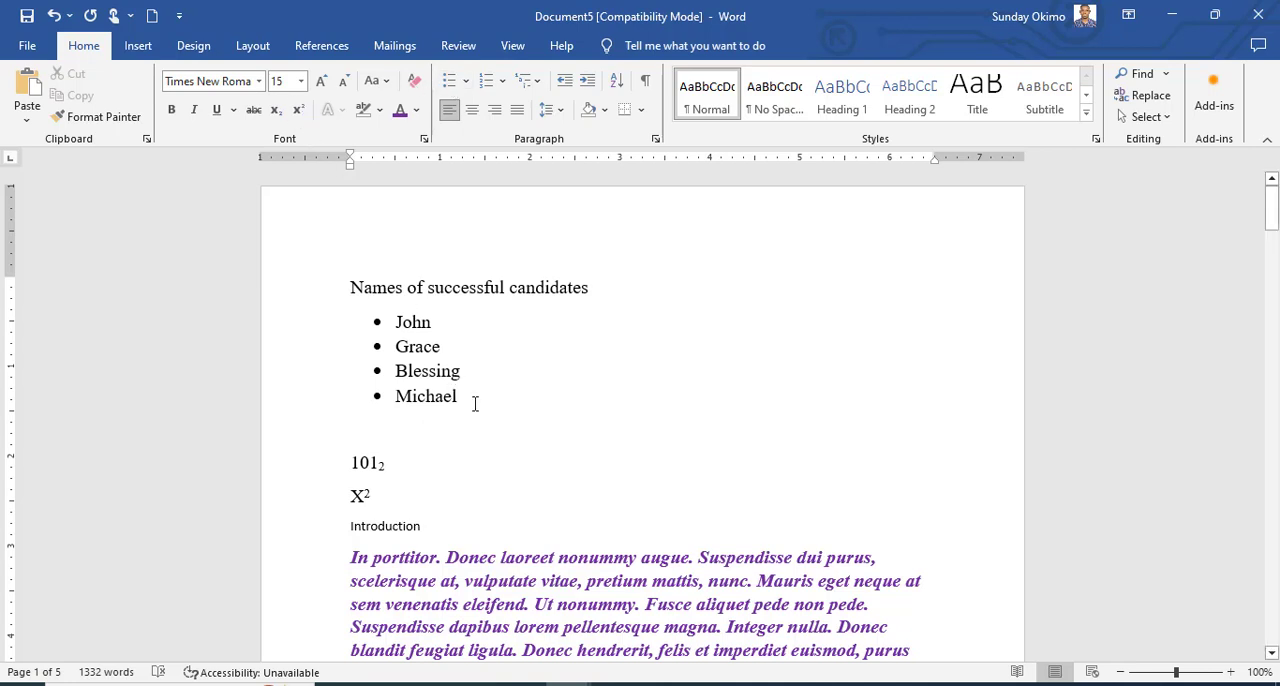
Change the bullets of the four candidate names to the four-diamond symbol and deselect the list.
{"action": "left_click_drag", "start_coordinate": [471, 400], "coordinate": [372, 318]}
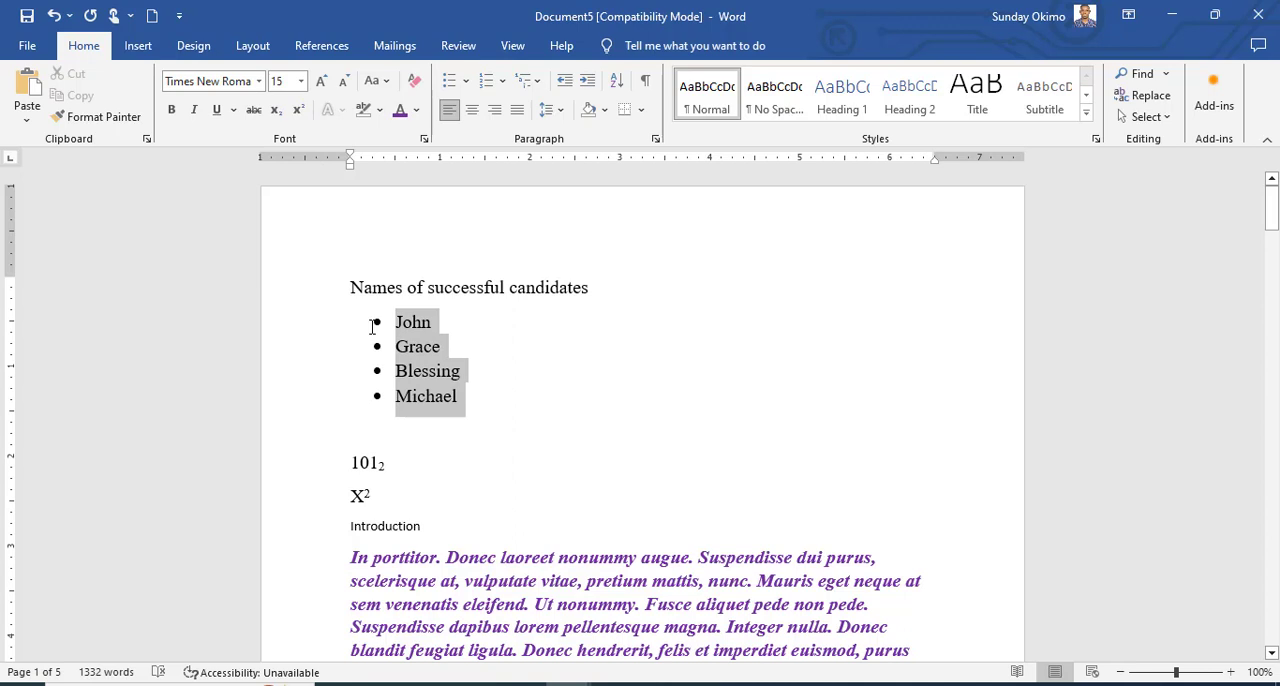
{"action": "left_click", "coordinate": [466, 85]}
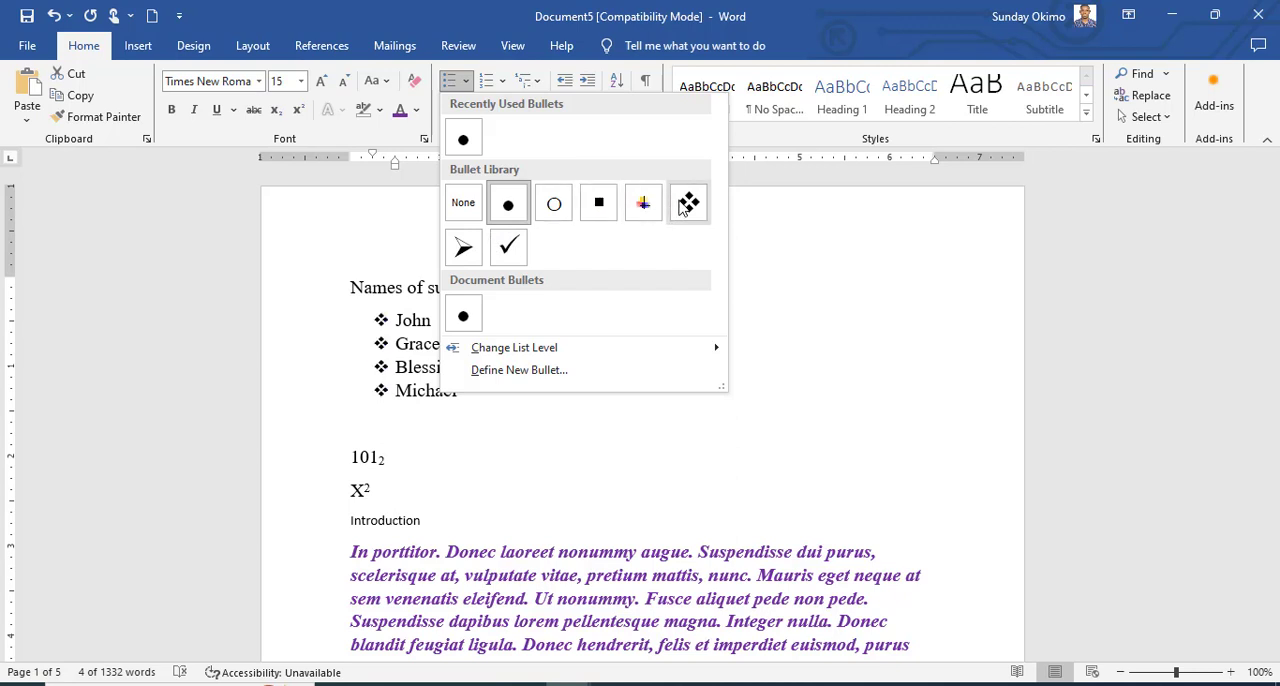
{"action": "left_click", "coordinate": [688, 203]}
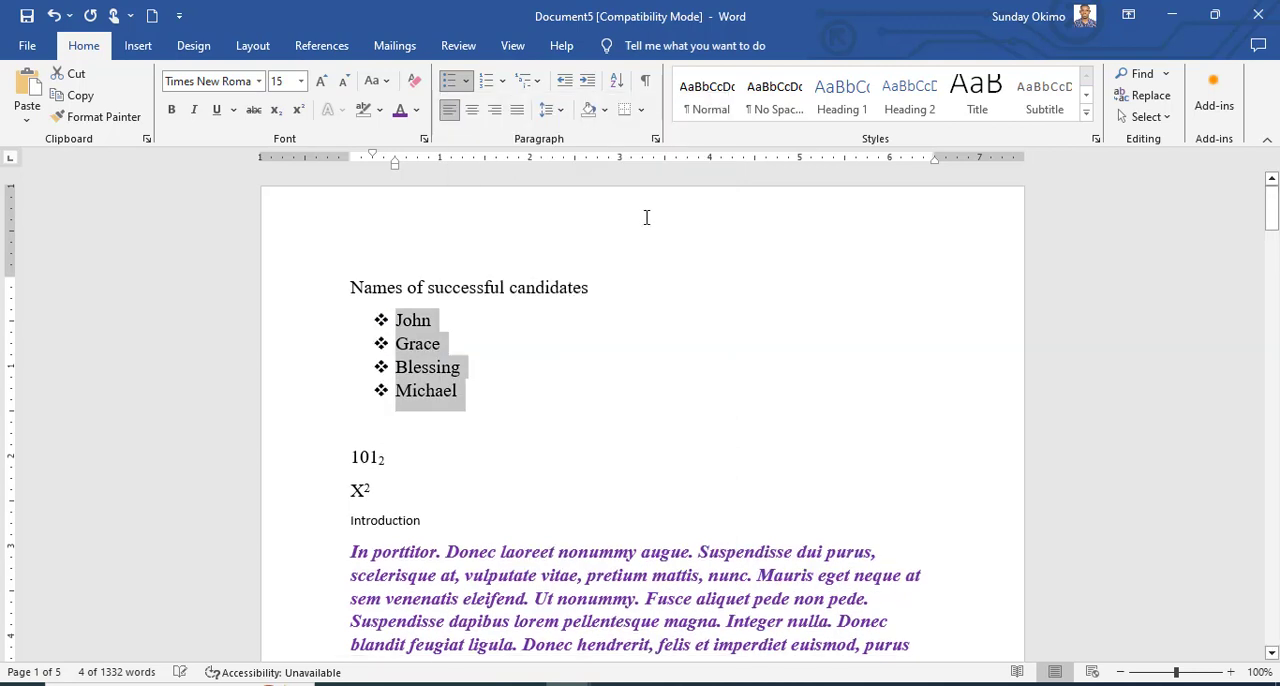
{"action": "left_click", "coordinate": [507, 380]}
Enter the heading "Numbered listing" on the empty line below the bulleted names, and start a new line.
{"action": "left_click", "coordinate": [390, 440]}
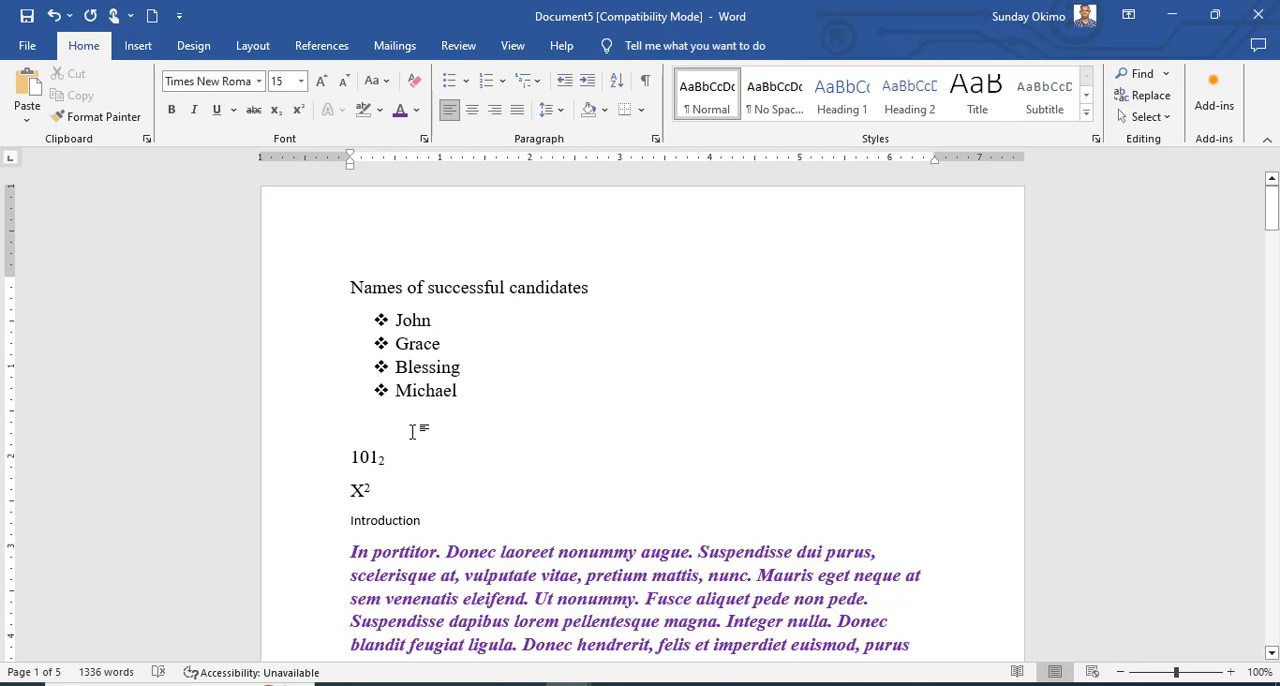
{"action": "type", "text": "Ii"}
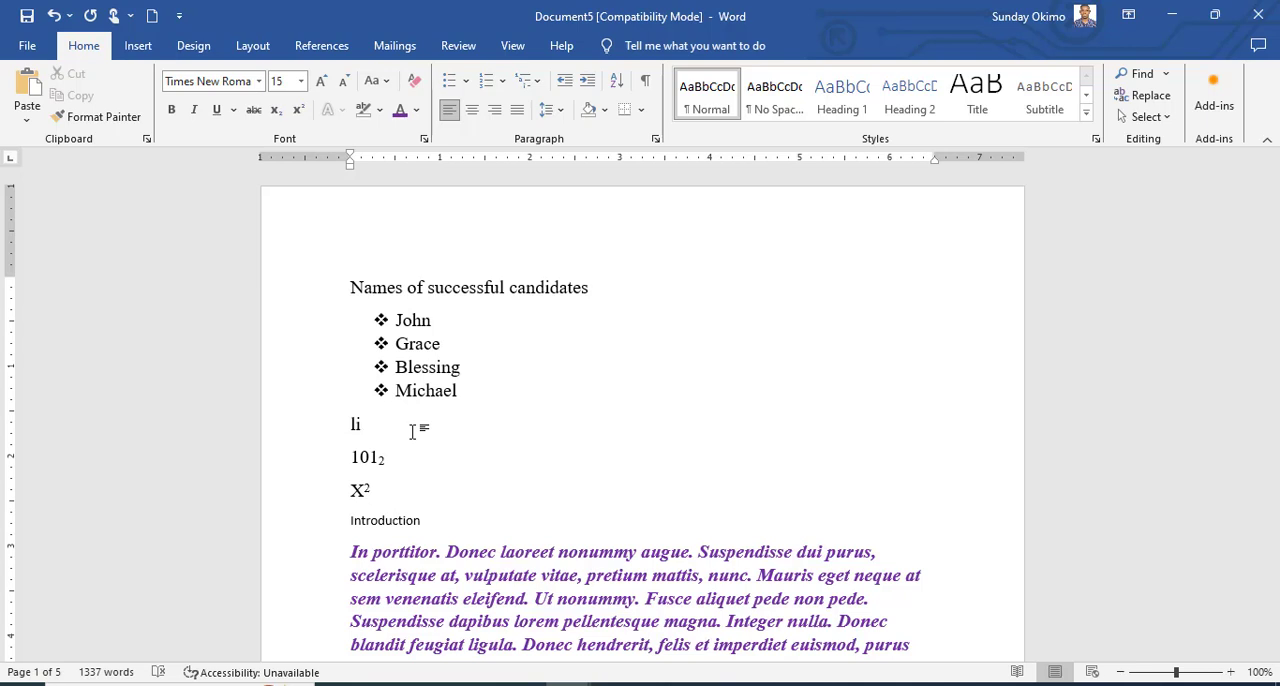
{"action": "key", "text": "BackSpace"}
{"action": "key", "text": "BackSpace"}
{"action": "type", "text": "Numbered listing"}
{"action": "key", "text": "Return"}
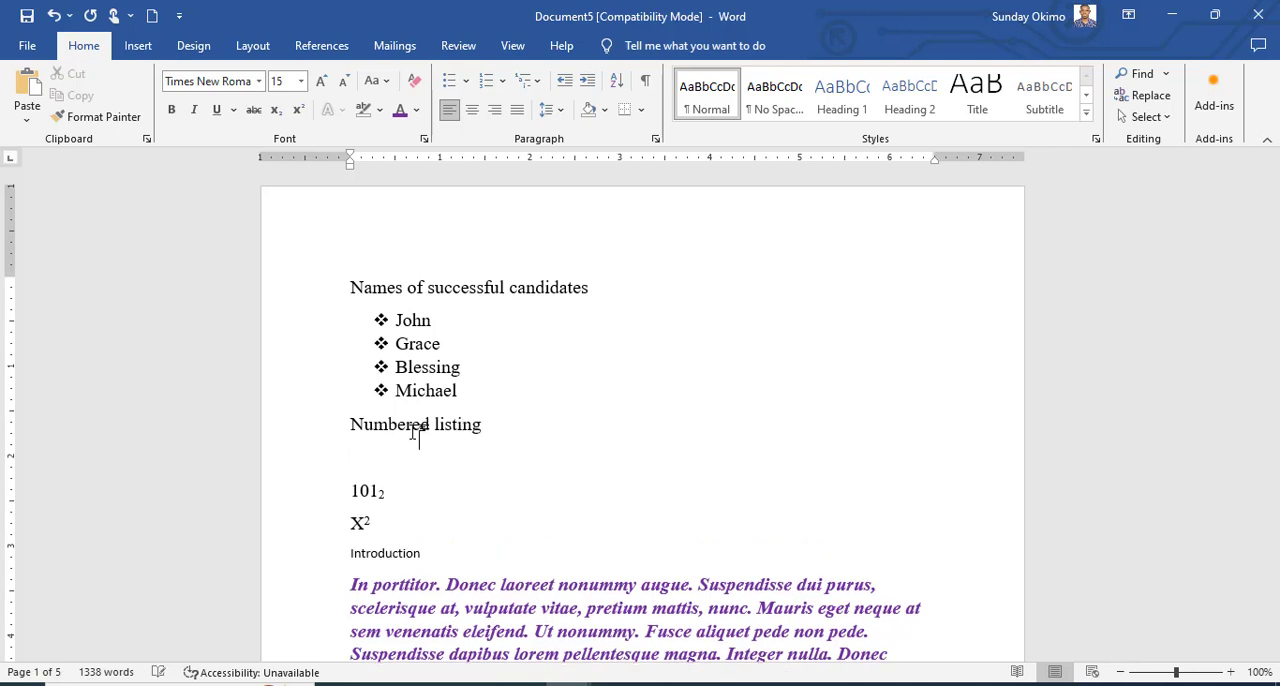
Create a numbered list of three first names under "Numbered listing" and end the numbering on the following line.
{"action": "left_click", "coordinate": [489, 81]}
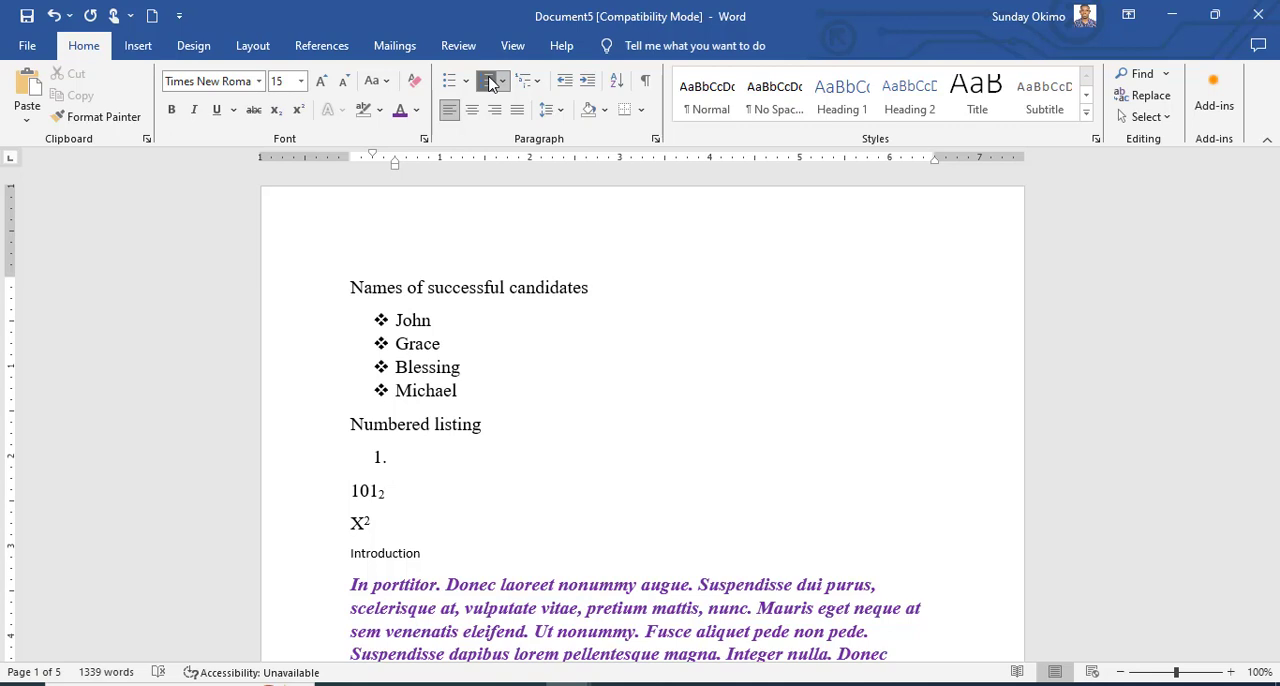
{"action": "type", "text": "Dcnald"}
{"action": "key", "text": "Return"}
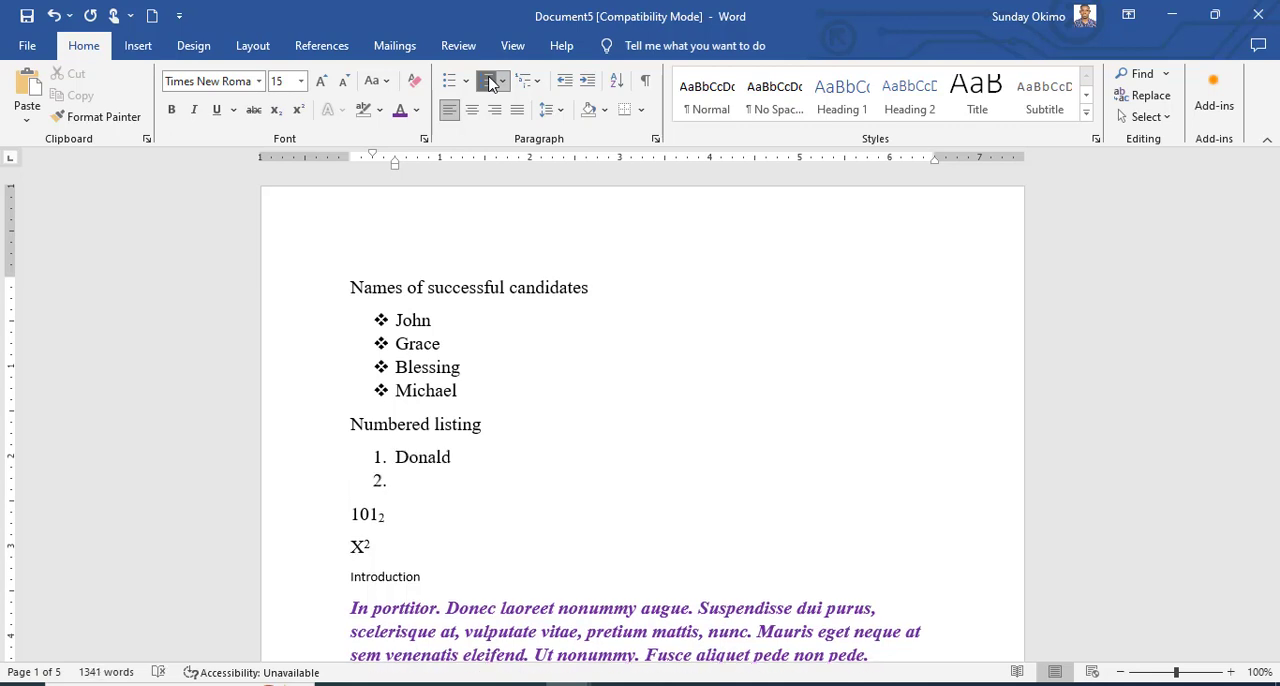
{"action": "type", "text": "Franklin"}
{"action": "key", "text": "Return"}
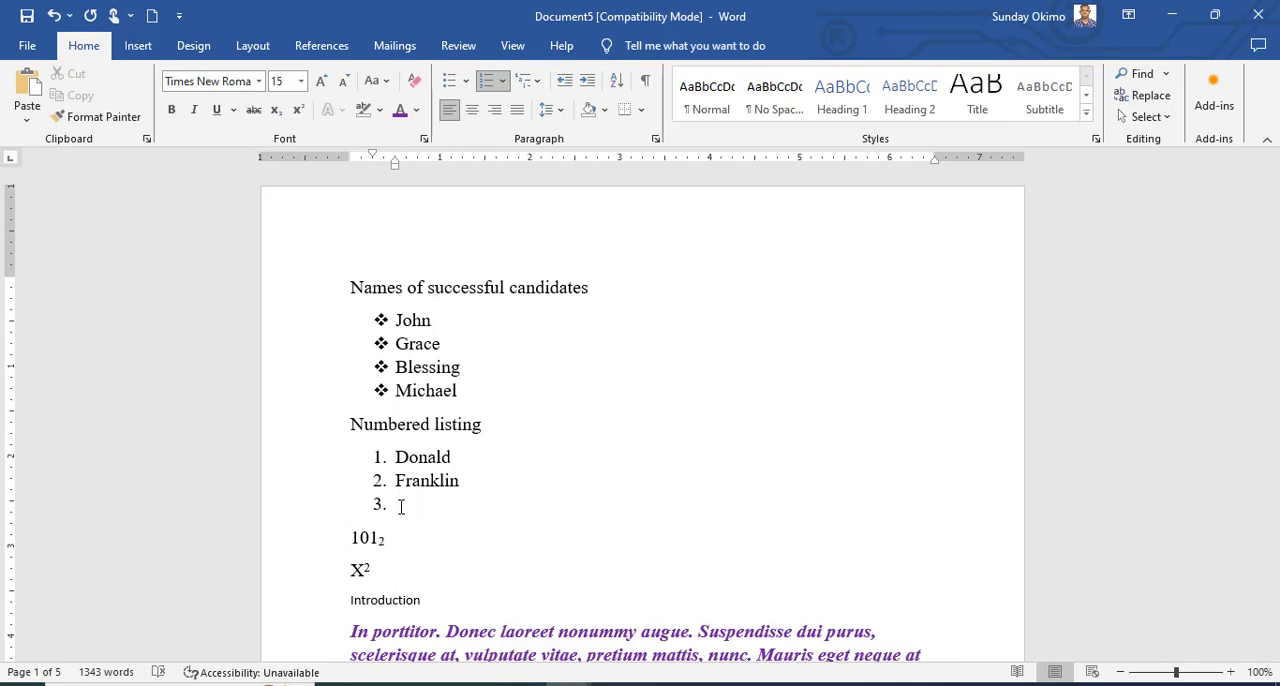
{"action": "type", "text": "Emeka"}
{"action": "key", "text": "Return"}
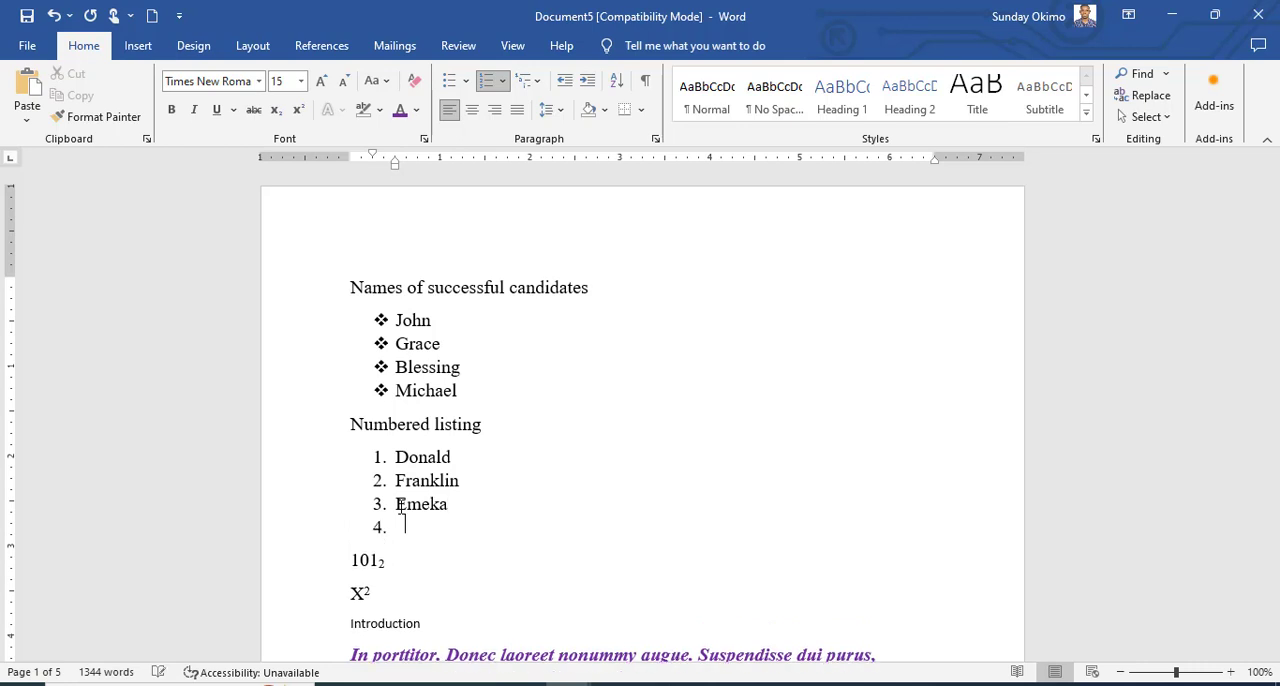
{"action": "key", "text": "Return"}
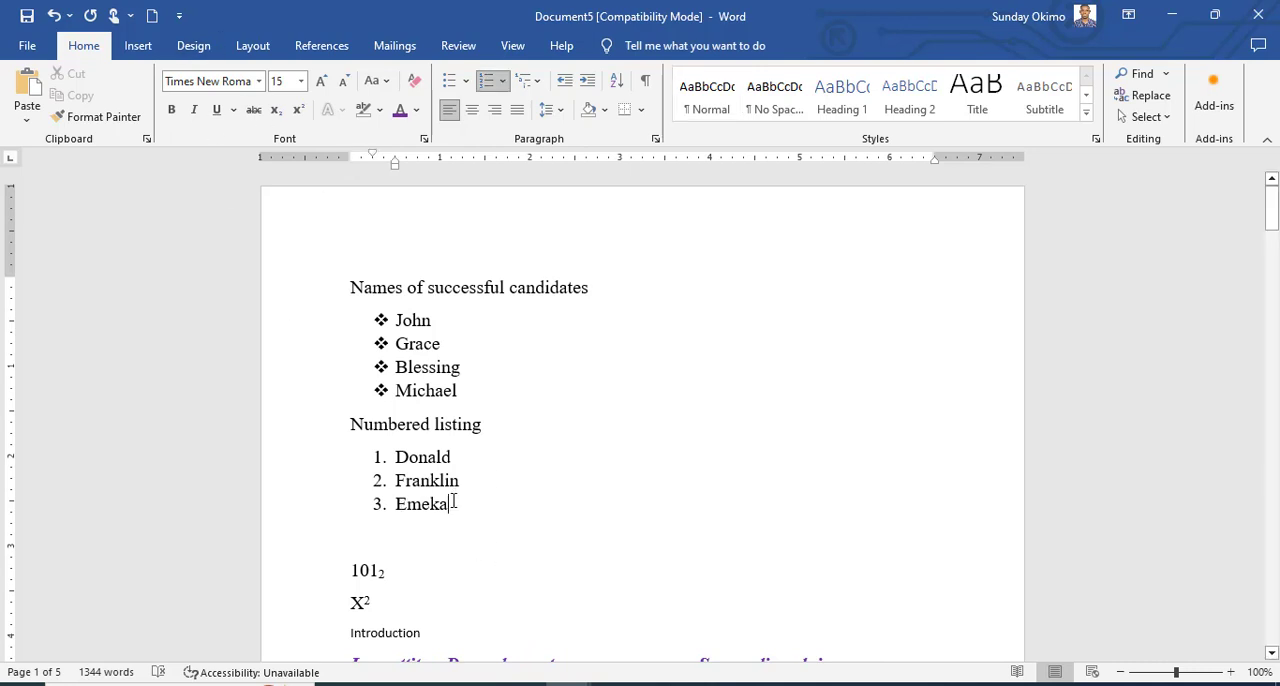
Examine the number formats available for the three names under "Numbered listing".
{"action": "left_click_drag", "start_coordinate": [450, 505], "coordinate": [397, 457]}
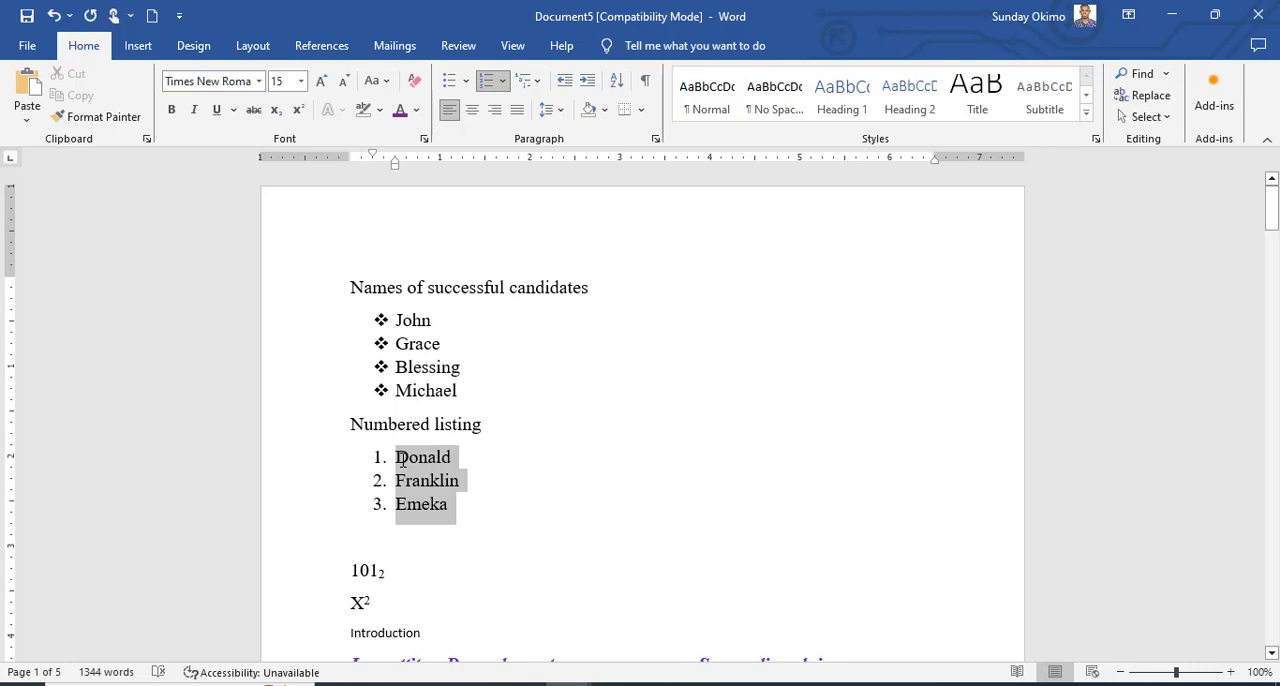
{"action": "left_click", "coordinate": [504, 81]}
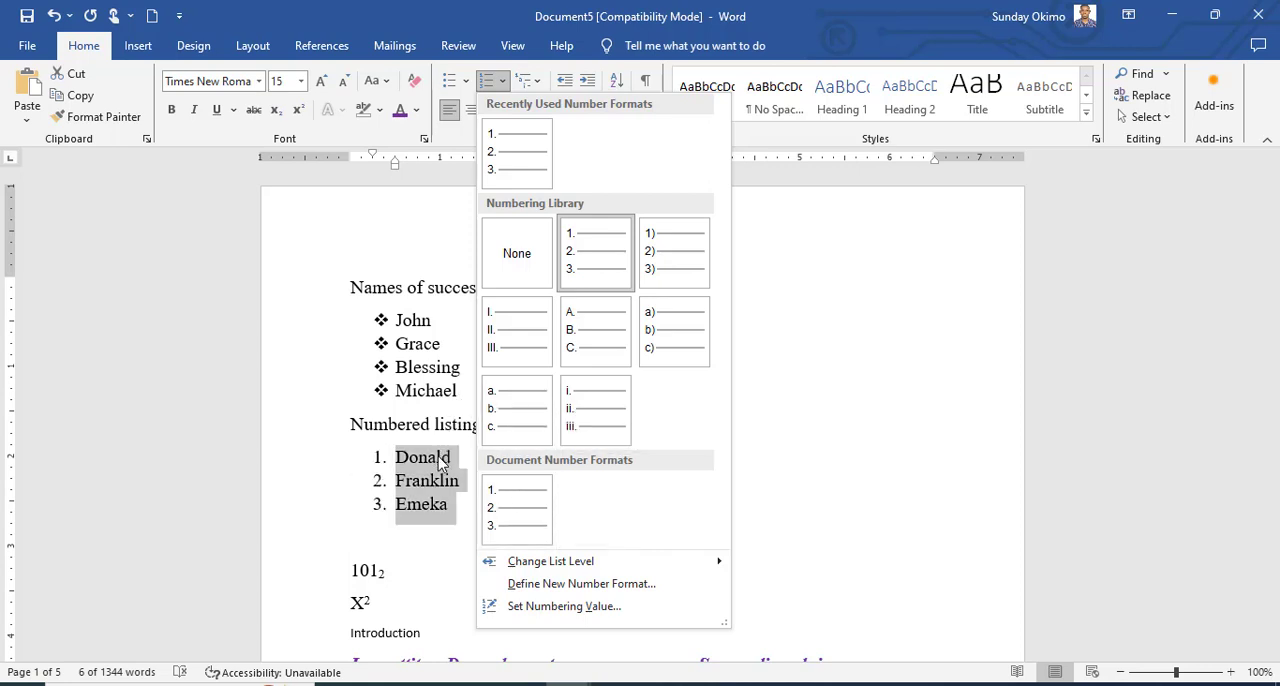
{"action": "left_click", "coordinate": [441, 462]}
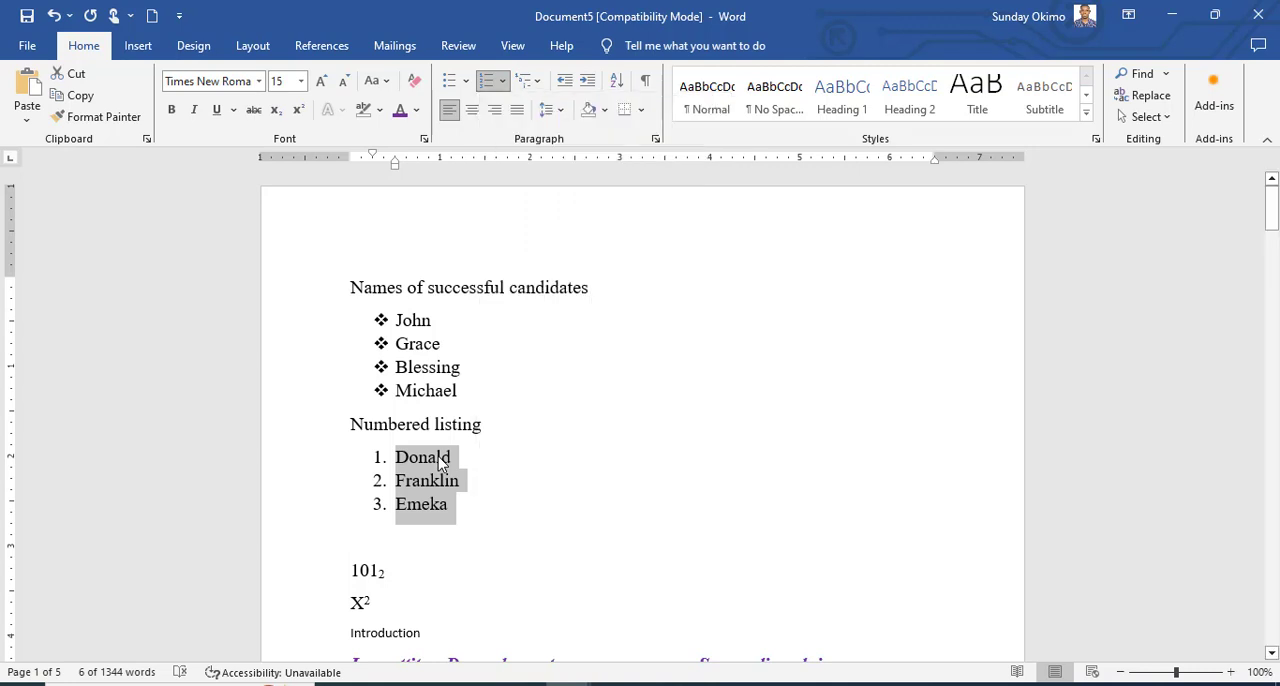
Try starting the three-name numbered list at 5 through Set Numbering Value, and undo the change.
{"action": "right_click", "coordinate": [441, 462]}
{"action": "key", "text": "Escape"}
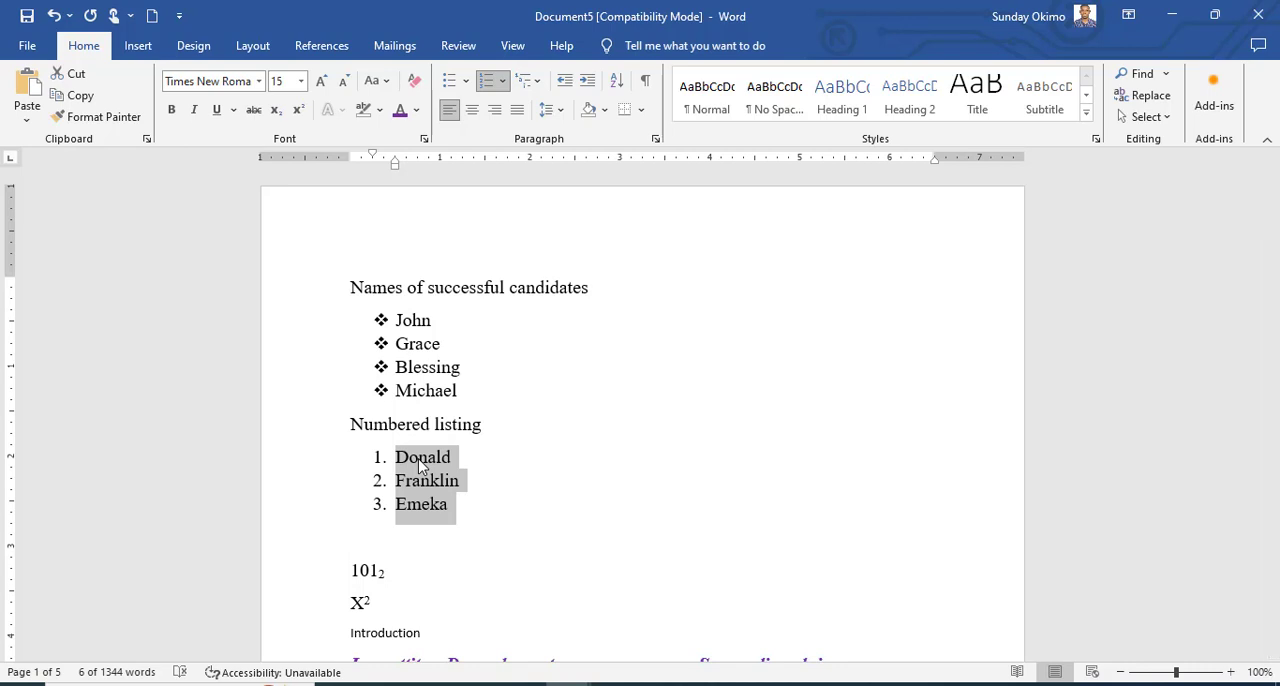
{"action": "right_click", "coordinate": [420, 464]}
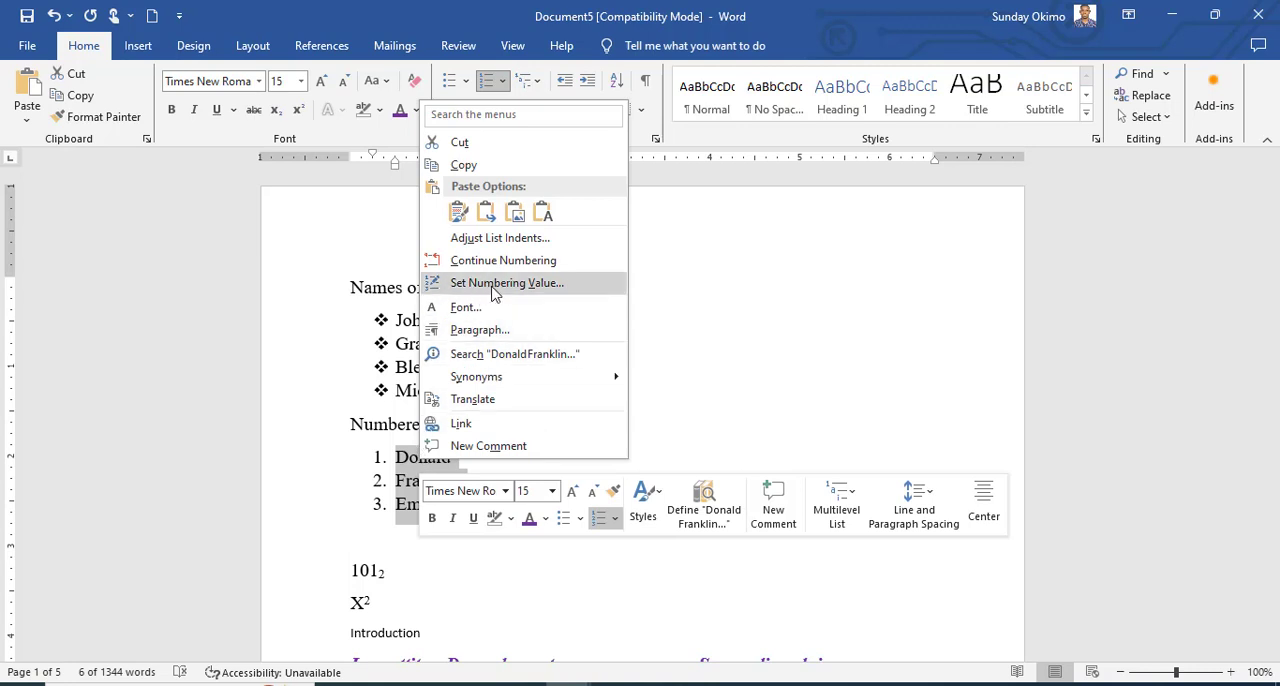
{"action": "left_click", "coordinate": [505, 288]}
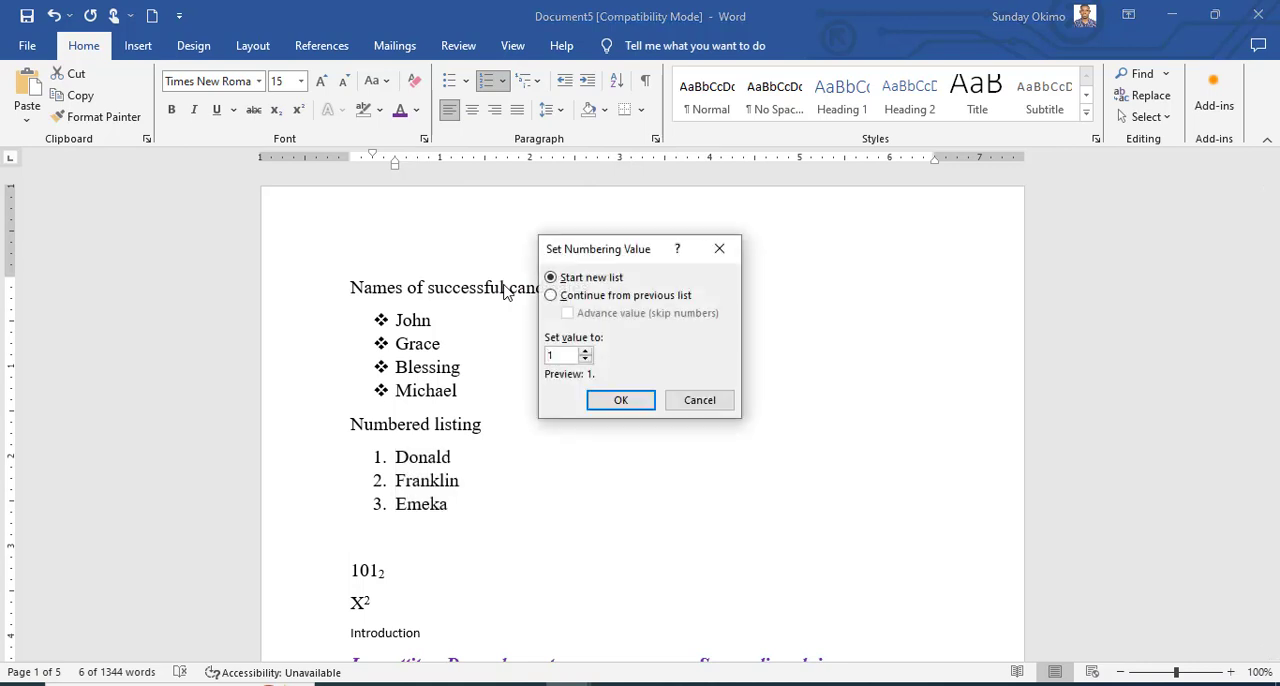
{"action": "double_click", "coordinate": [550, 357]}
{"action": "left_click", "coordinate": [620, 400]}
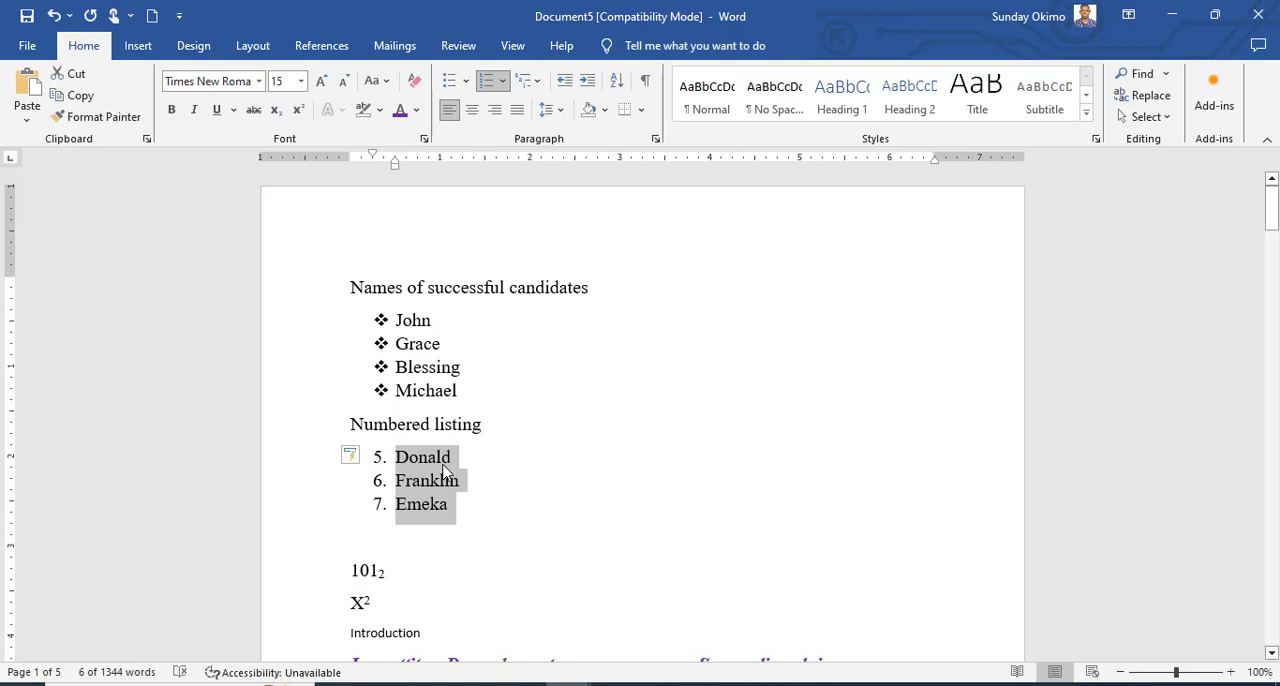
{"action": "key", "text": "ctrl+z"}
Apply the 1) a) i) multilevel list format to the three names under "Numbered listing".
{"action": "left_click", "coordinate": [540, 86]}
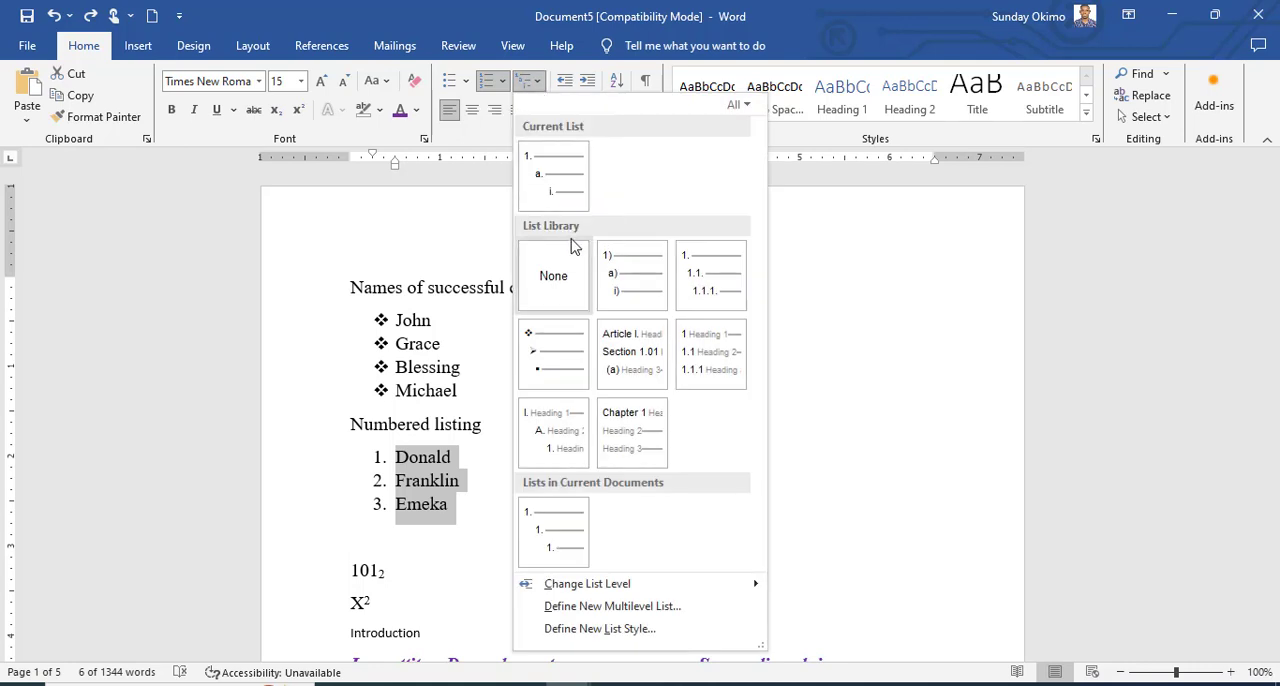
{"action": "mouse_move", "coordinate": [590, 280]}
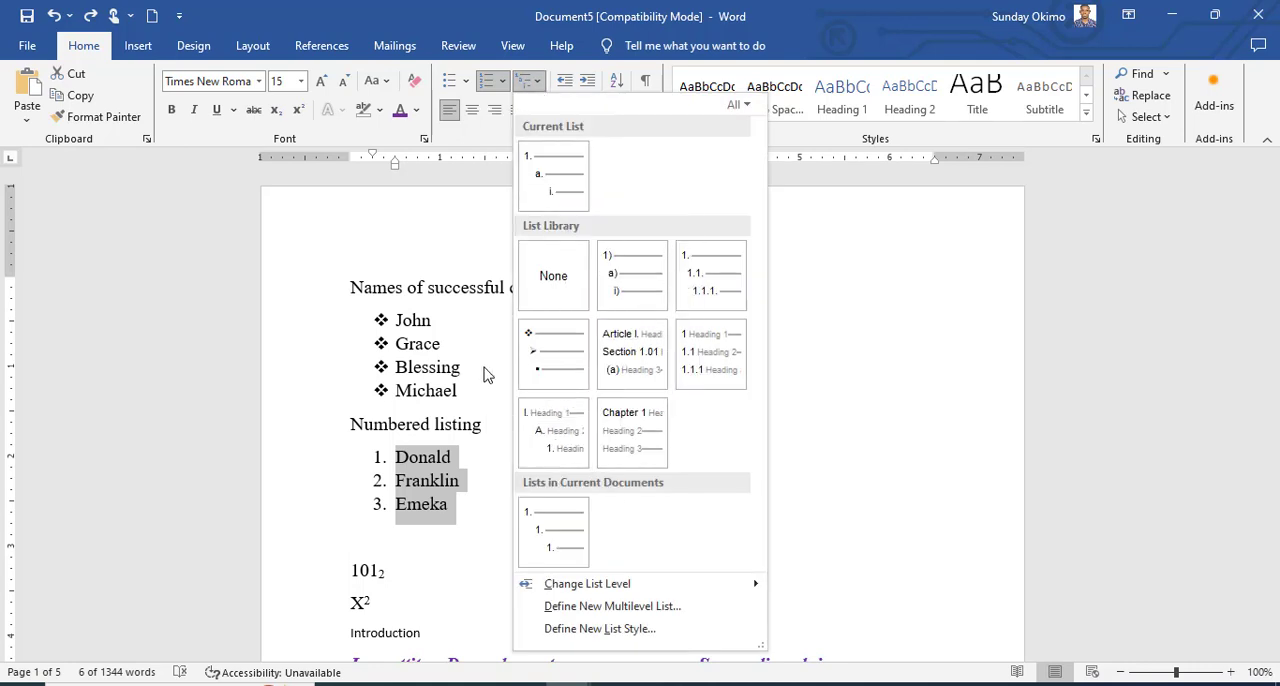
{"action": "mouse_move", "coordinate": [633, 368]}
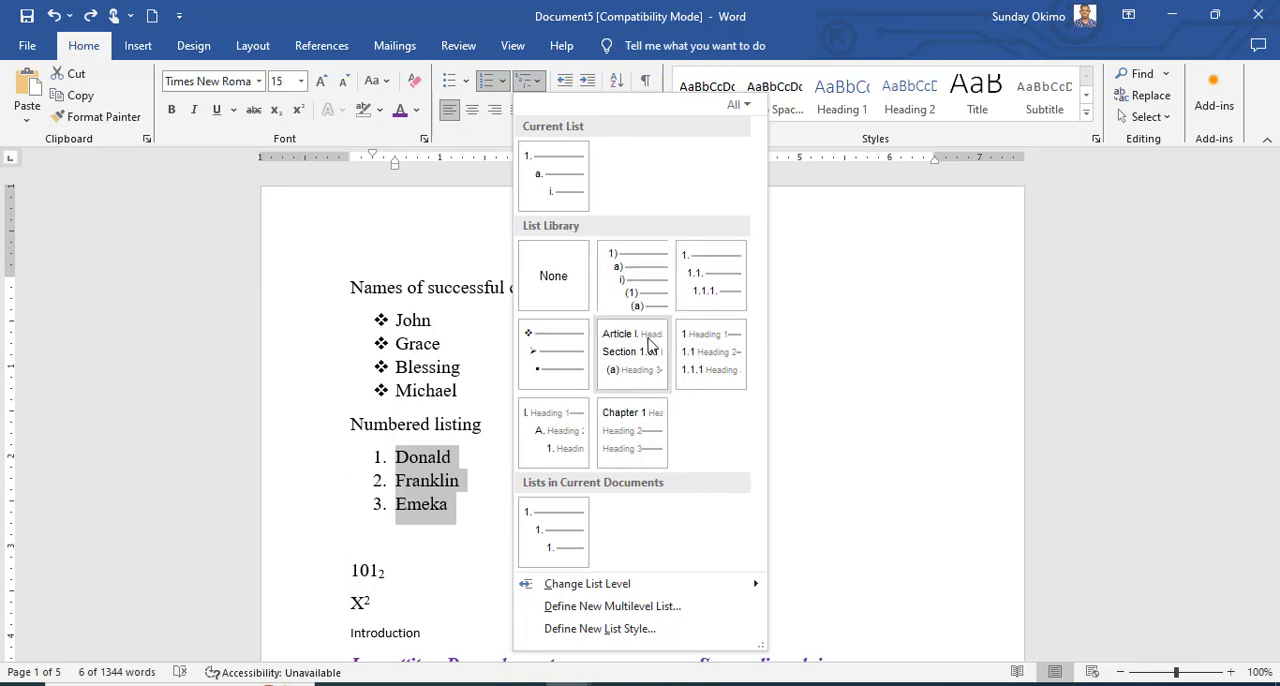
{"action": "left_click", "coordinate": [632, 272]}
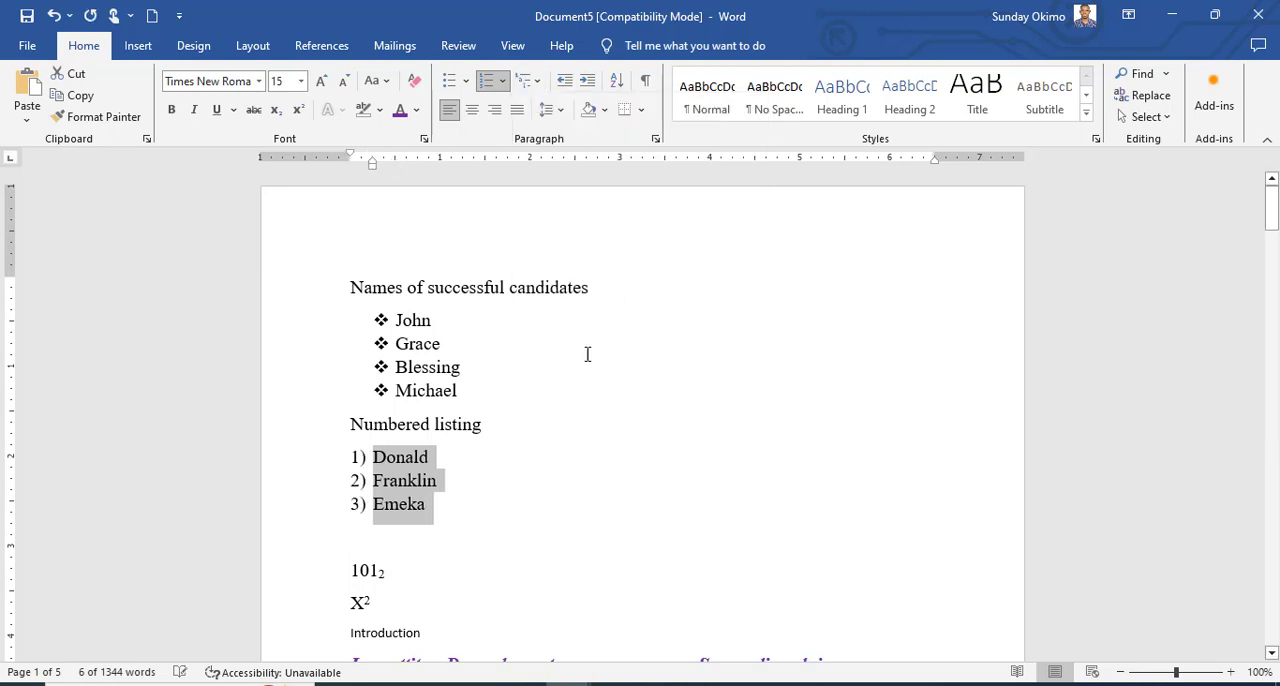
Add lettered sub-items a to d under the first numbered name, with filler text "Dfgddfjdf", "Sdjdfjdf", "Dfjdfjdf" and "dfjdf".
{"action": "left_click", "coordinate": [430, 457]}
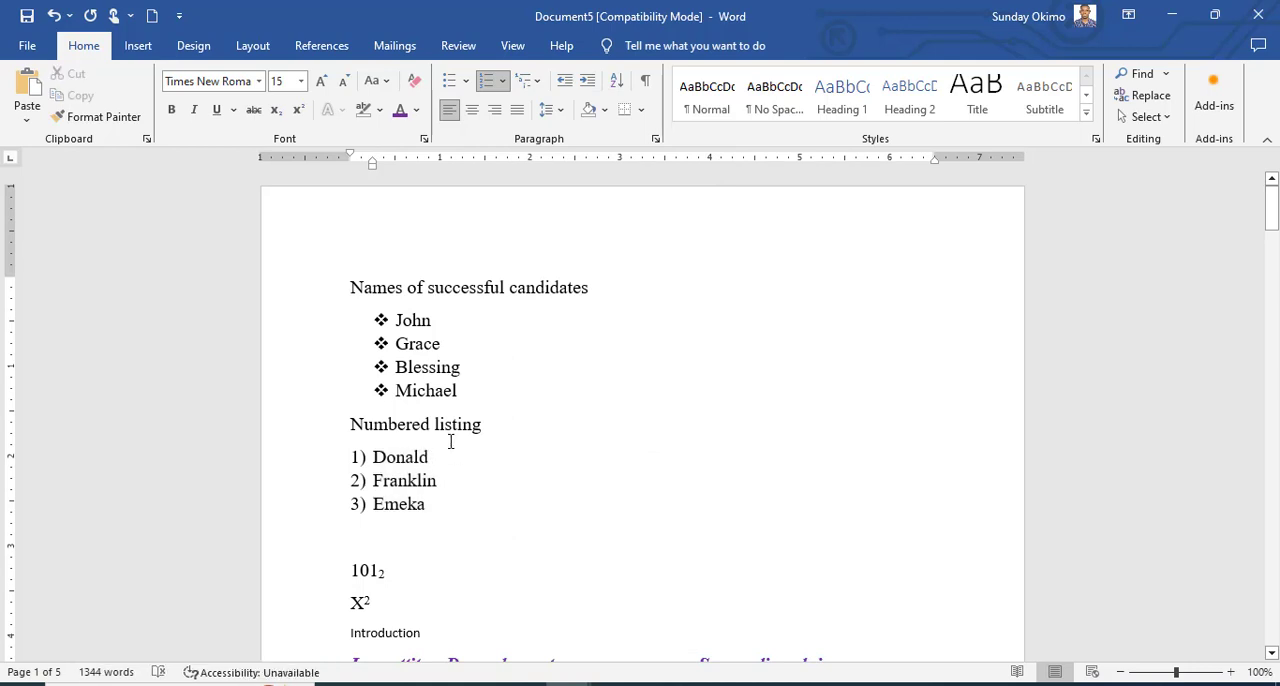
{"action": "key", "text": "Return"}
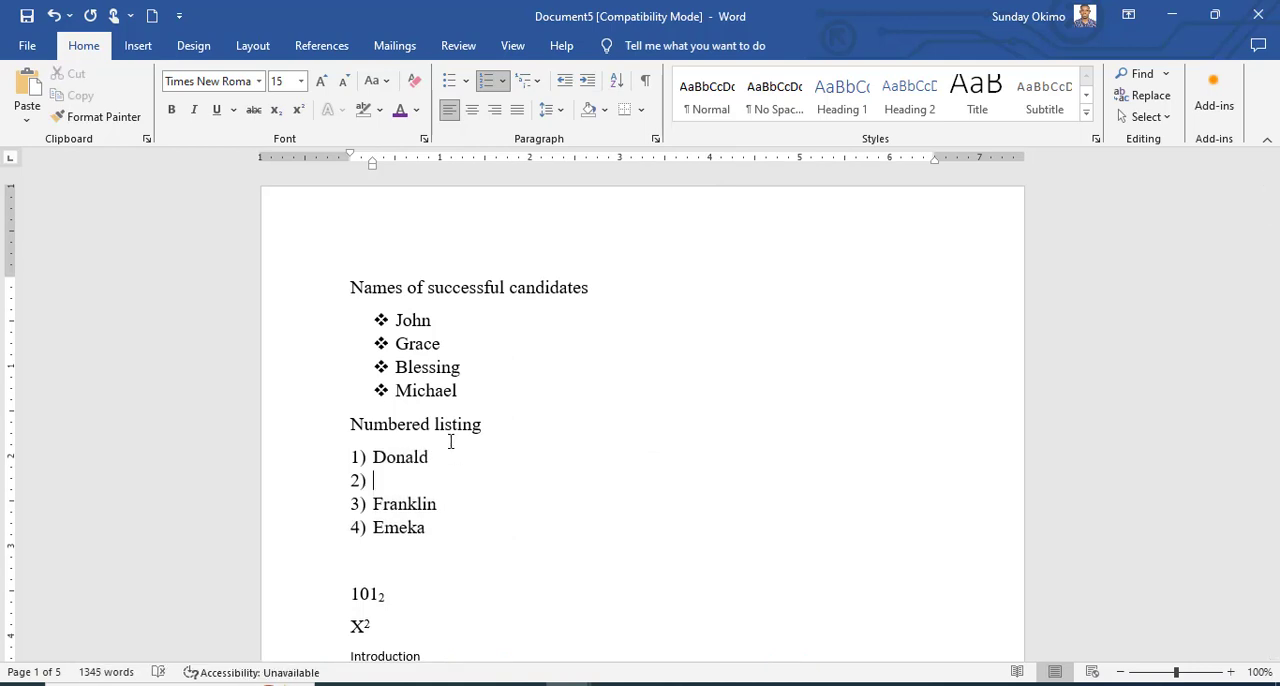
{"action": "key", "text": "BackSpace"}
{"action": "type", "text": "a"}
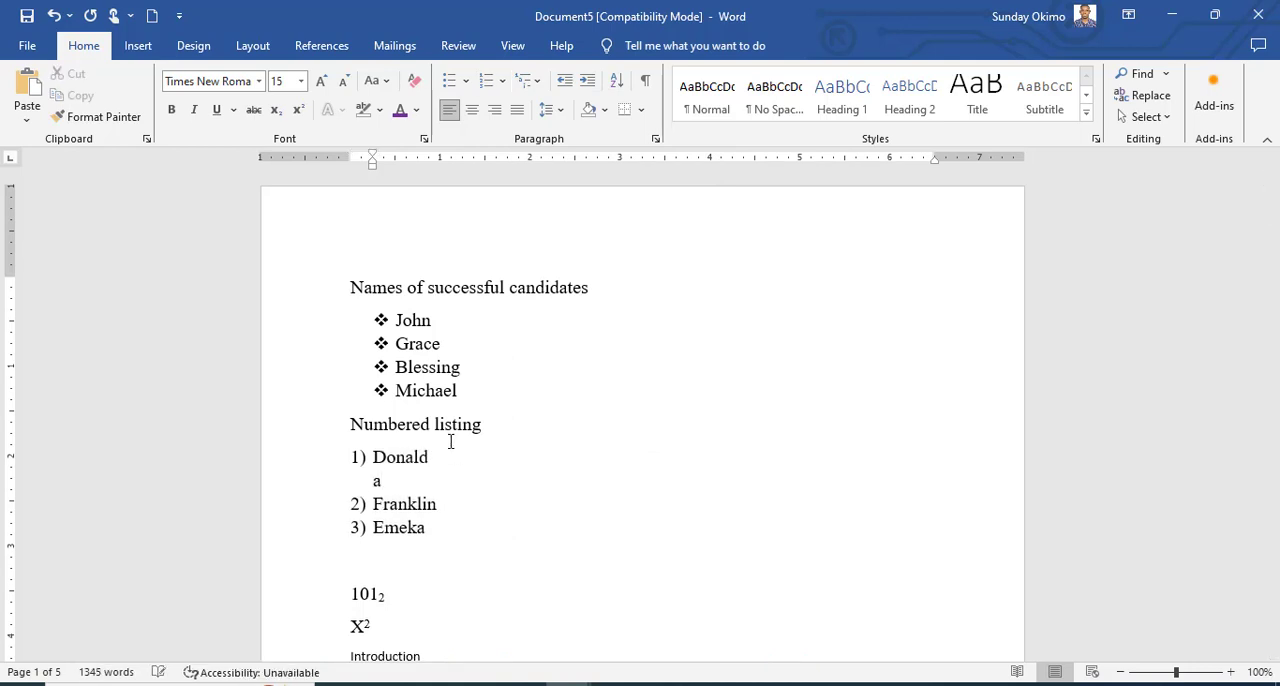
{"action": "type", "text": ". dfgddfjdf"}
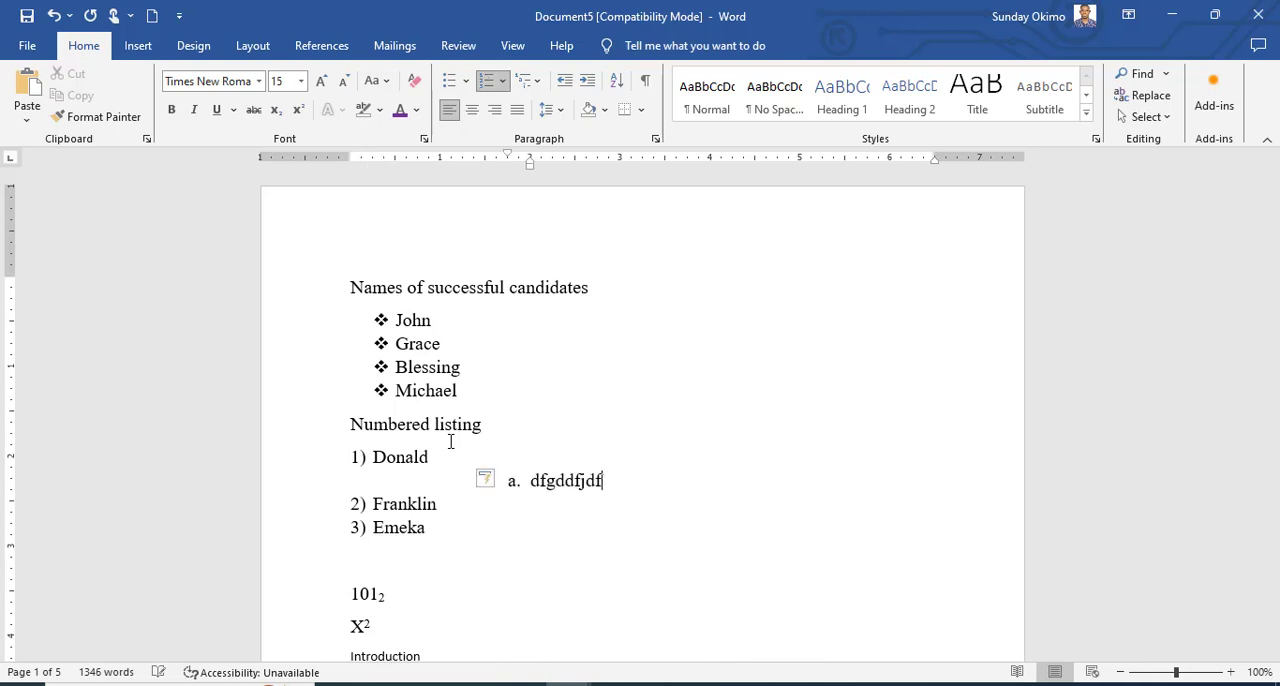
{"action": "key", "text": "Return"}
{"action": "type", "text": "sdjdfjdf"}
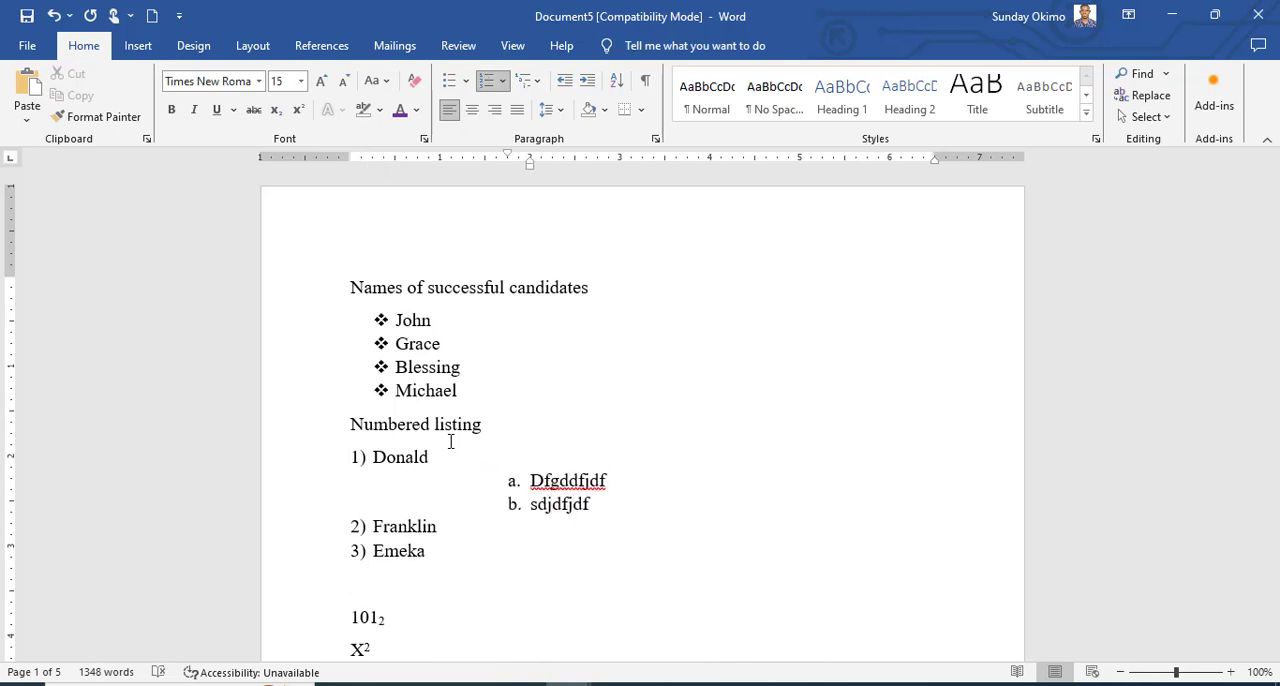
{"action": "key", "text": "Return"}
{"action": "type", "text": "dfjdfjdf"}
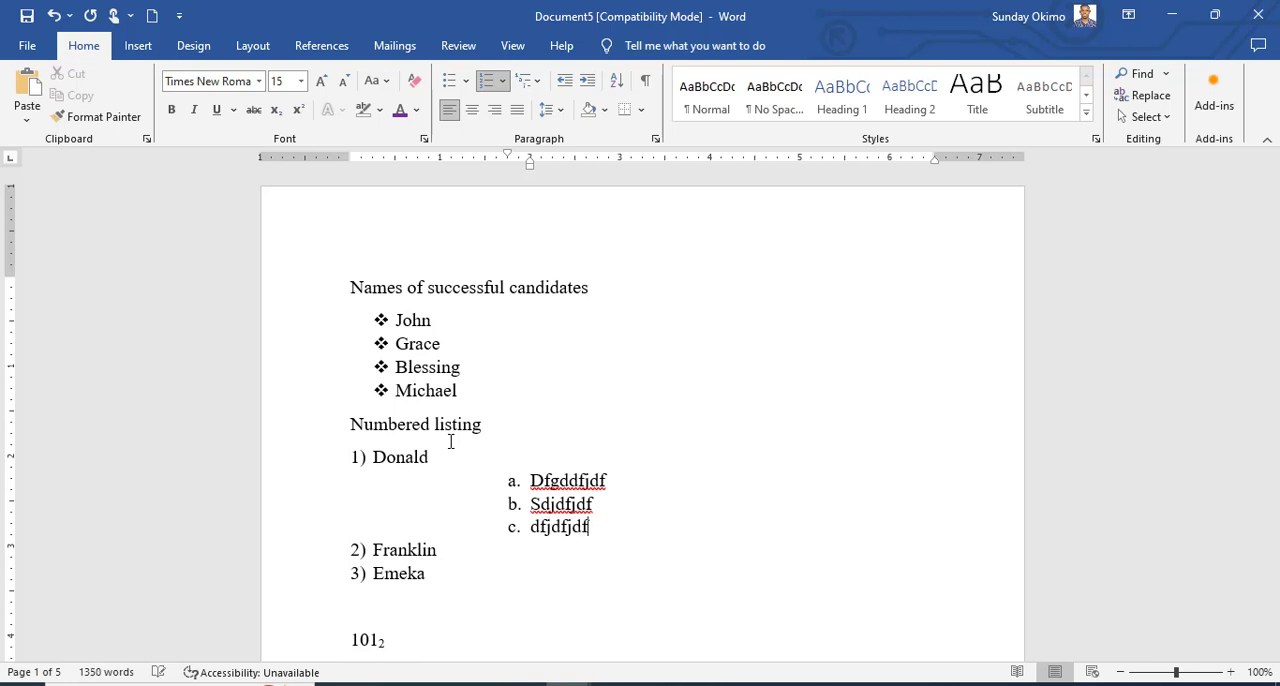
{"action": "key", "text": "Return"}
{"action": "type", "text": "dfjdf"}
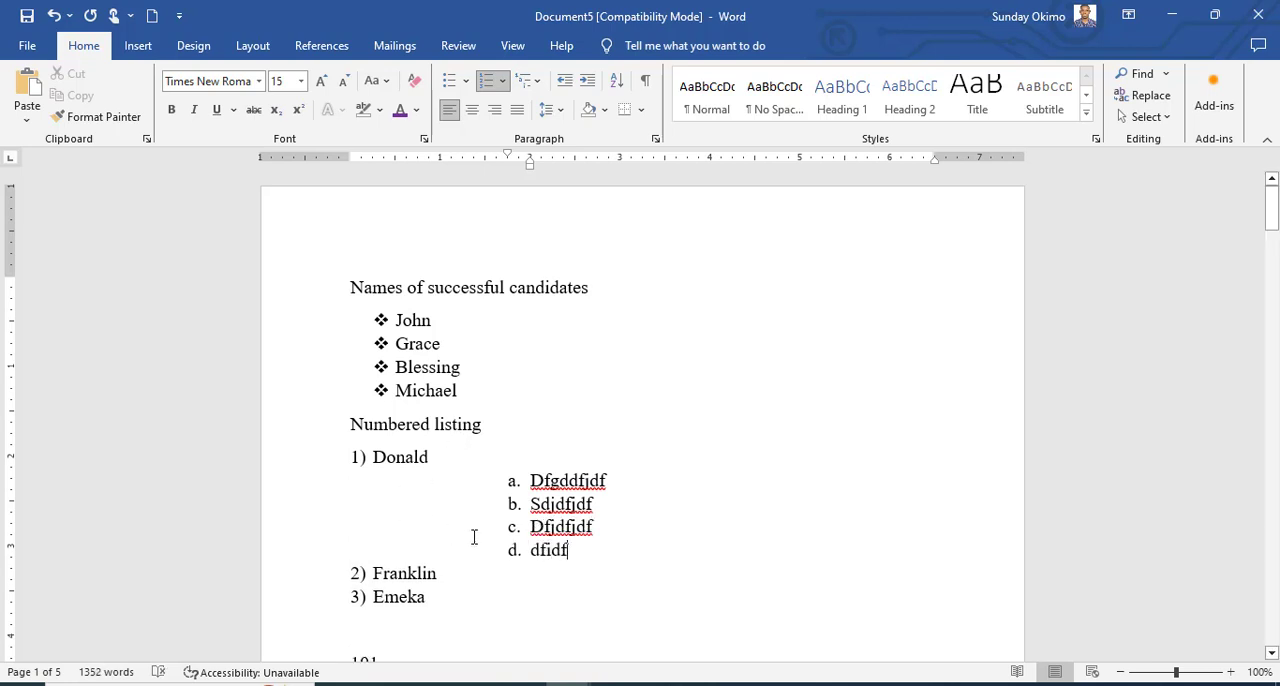
Reduce the left indent of the four lettered sub-items to about 0.55 inch so they sit under the first numbered name.
{"action": "left_click_drag", "start_coordinate": [580, 550], "coordinate": [525, 483]}
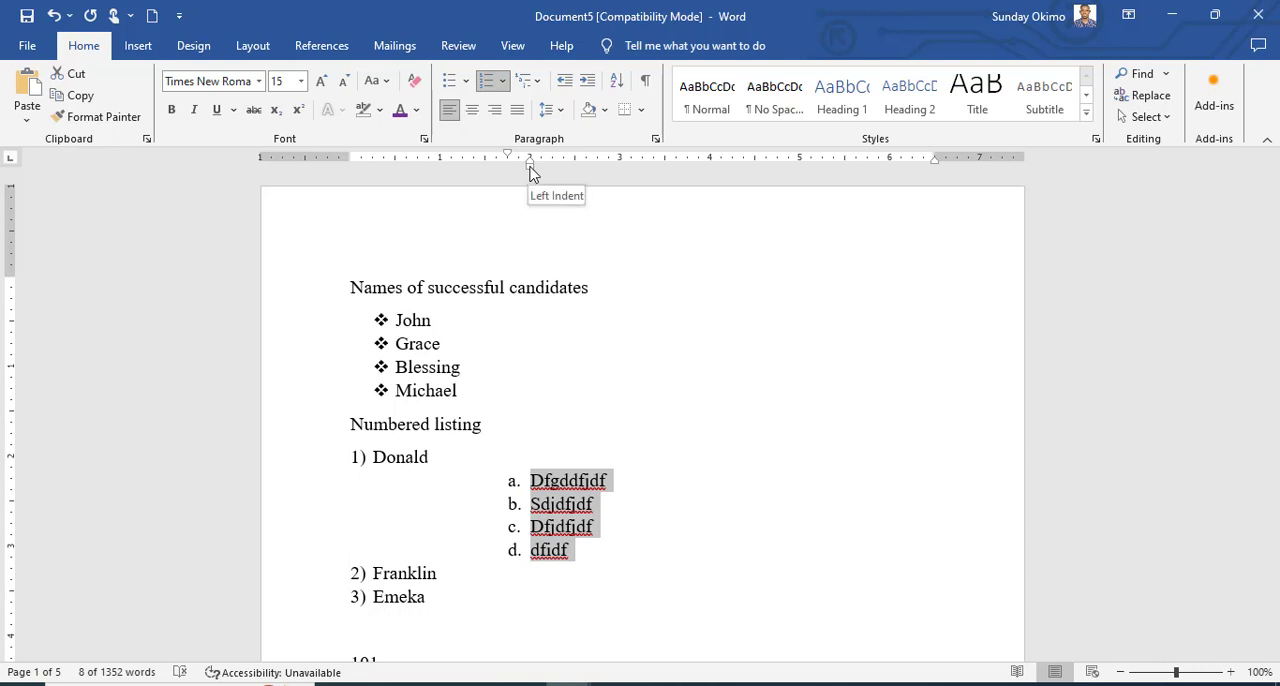
{"action": "left_click_drag", "start_coordinate": [529, 172], "coordinate": [399, 187]}
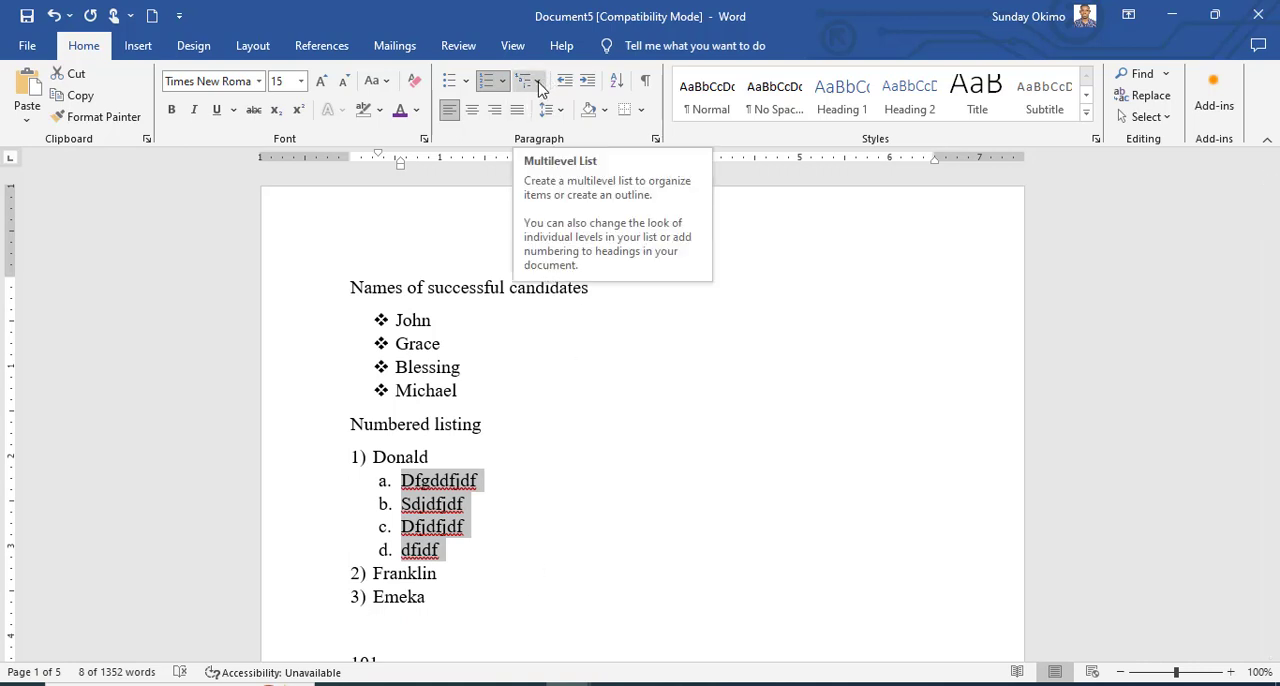
Delete everything above "Introduction", from the "Names of successful candidates" heading through the X² line.
{"action": "scroll", "coordinate": [543, 477], "scroll_direction": "down", "scroll_amount": 3}
{"action": "left_click", "coordinate": [537, 449]}
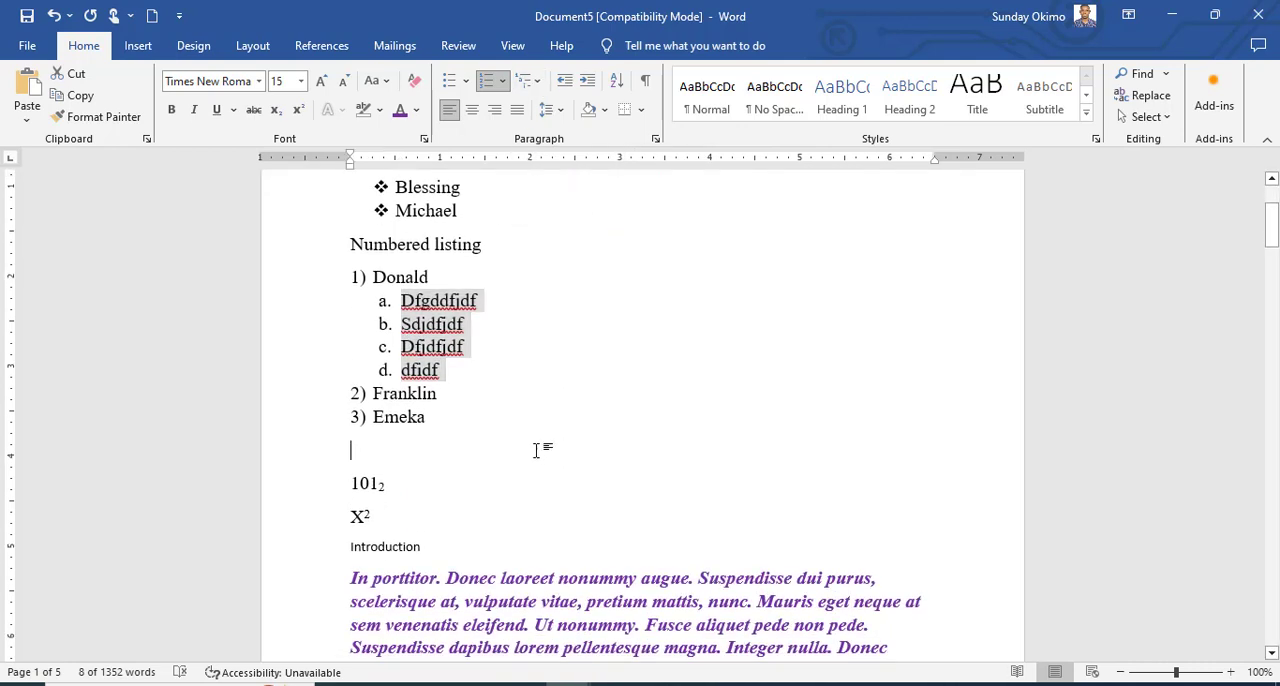
{"action": "scroll", "coordinate": [500, 460], "scroll_direction": "down", "scroll_amount": 2}
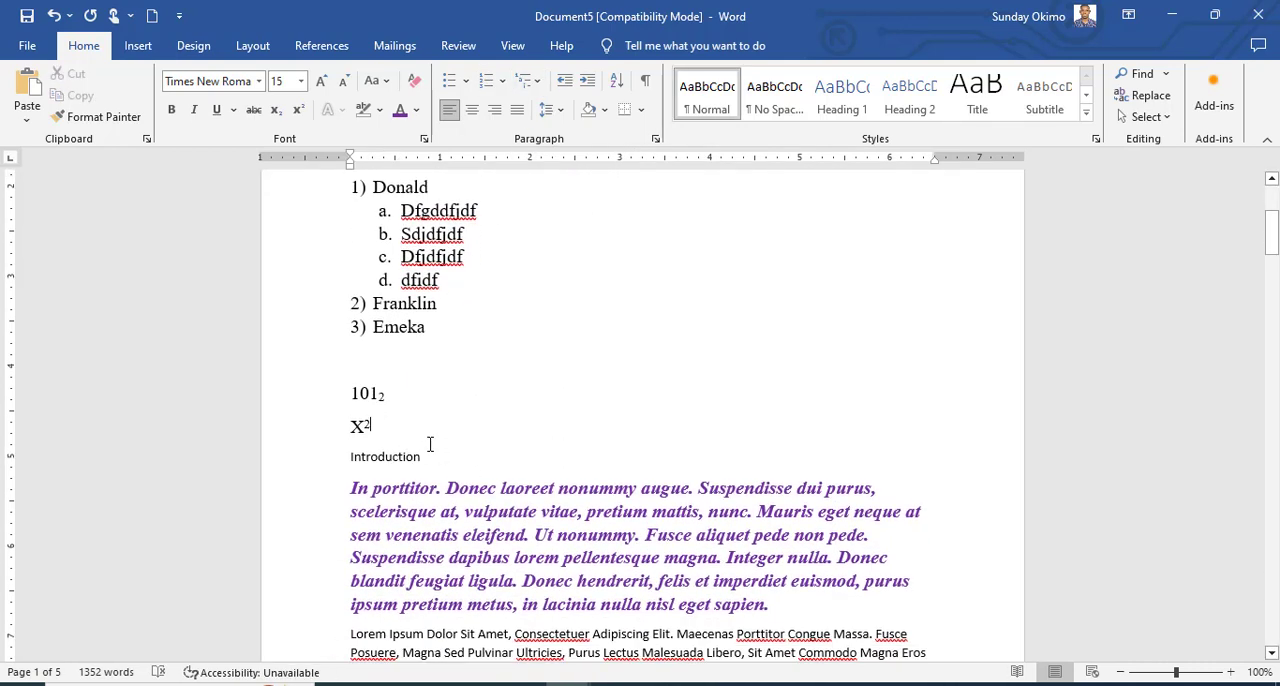
{"action": "left_click_drag", "start_coordinate": [408, 428], "coordinate": [309, 186]}
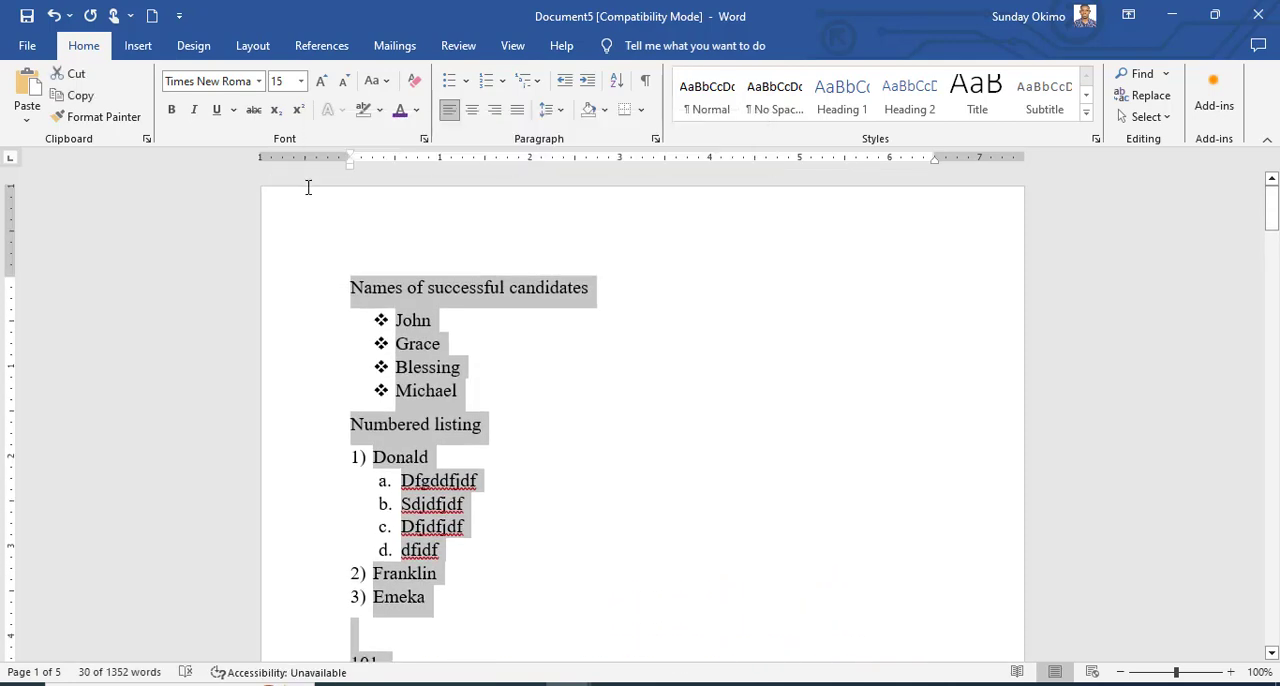
{"action": "key", "text": "Delete"}
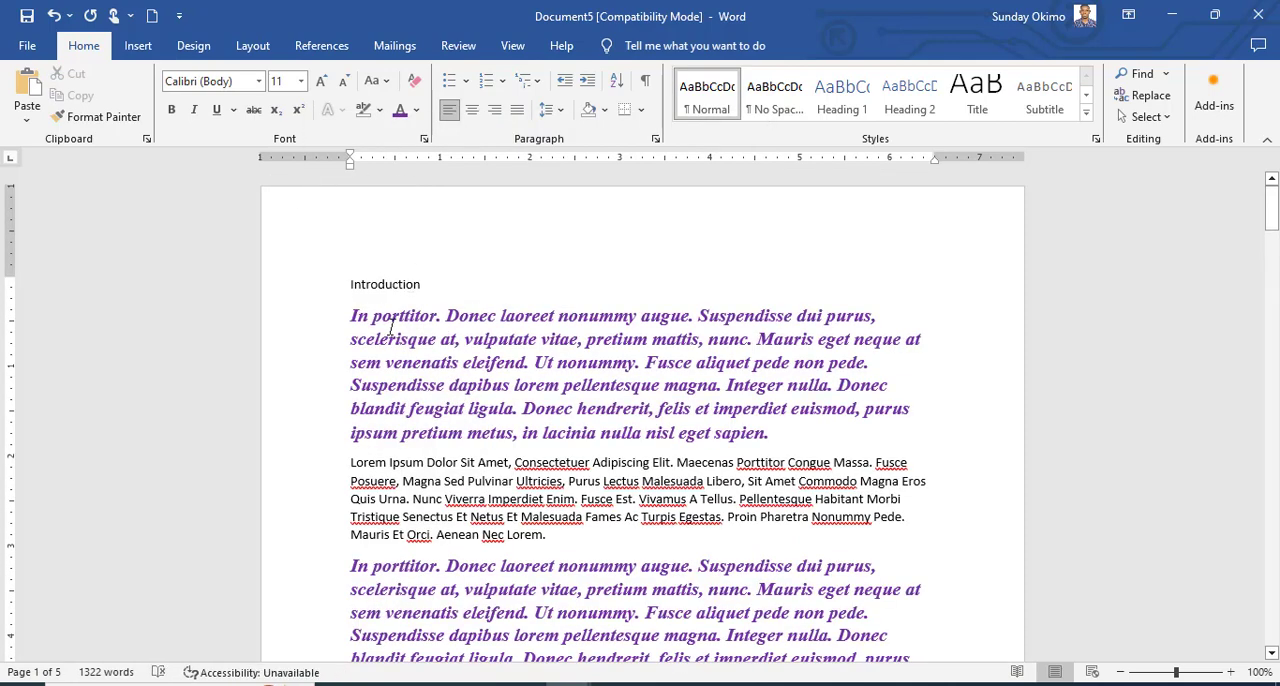
Delete all paragraphs between the "Introduction" heading and the paragraph beginning "Ut tincidunt volutpat urna".
{"action": "left_click_drag", "start_coordinate": [350, 316], "coordinate": [586, 323]}
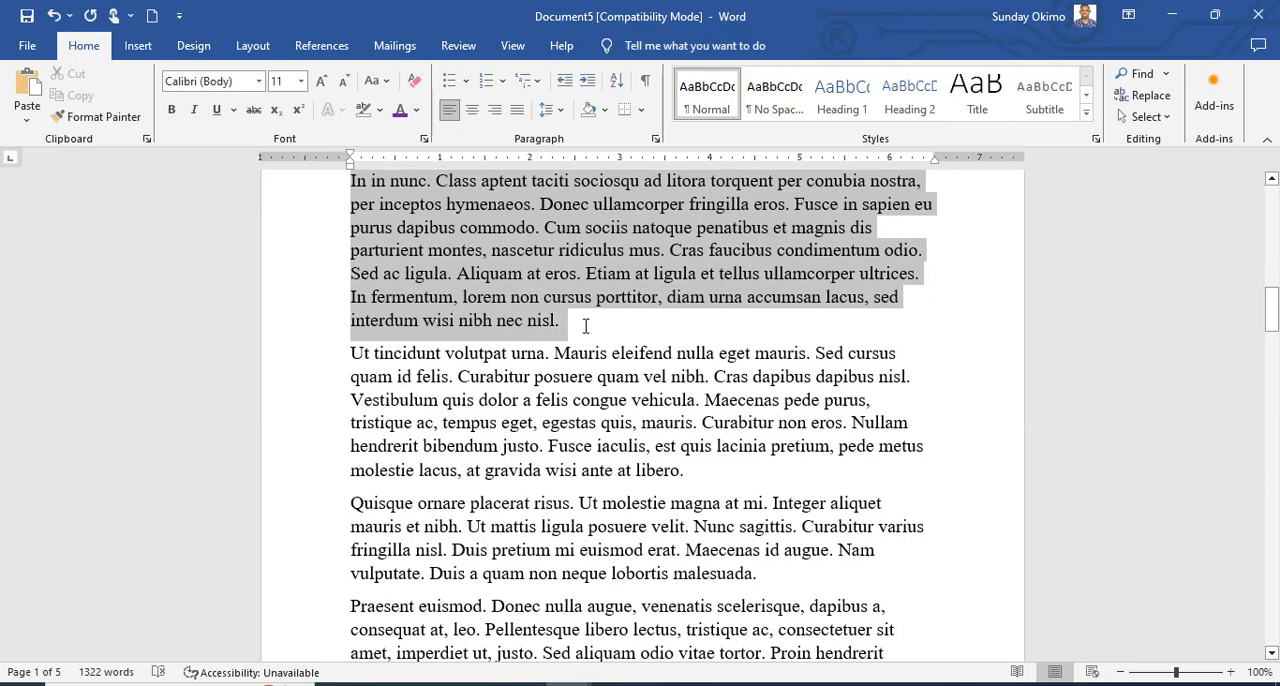
{"action": "scroll", "coordinate": [586, 323], "scroll_direction": "down", "scroll_amount": 3}
{"action": "key", "text": "Delete"}
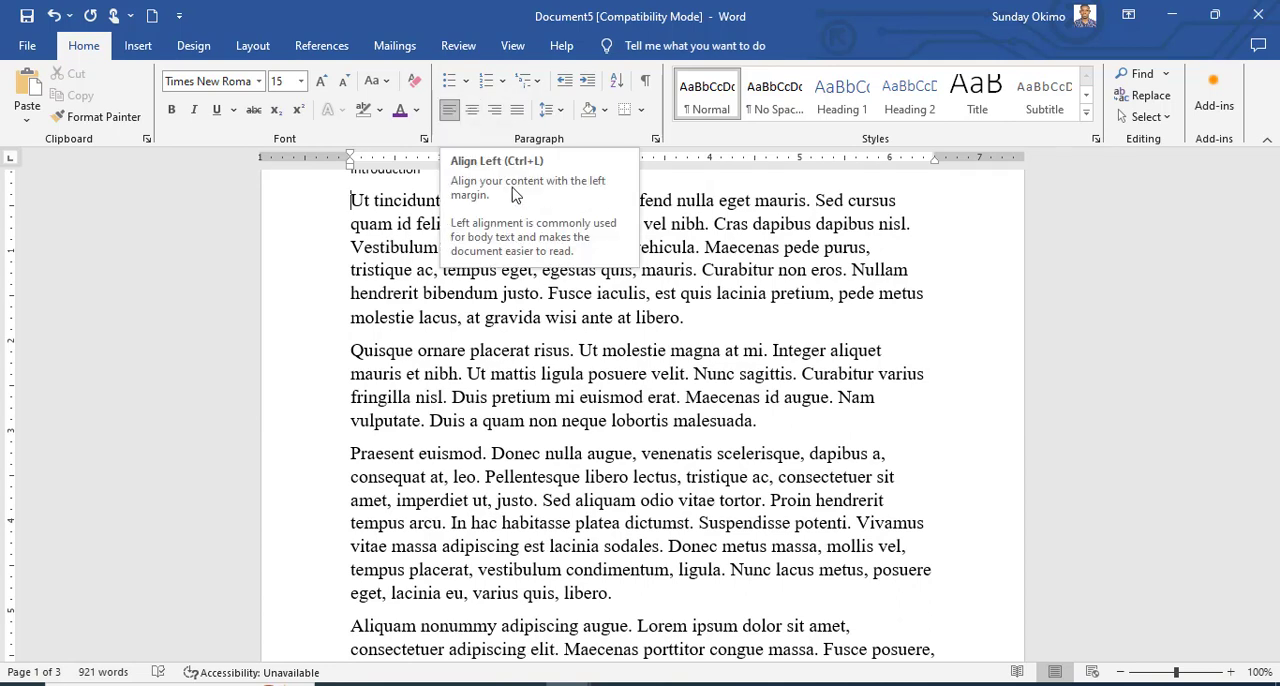
Try centred and right alignment on the "Introduction" heading and the first paragraph, and finish with both justified.
{"action": "scroll", "coordinate": [736, 397], "scroll_direction": "up", "scroll_amount": 2}
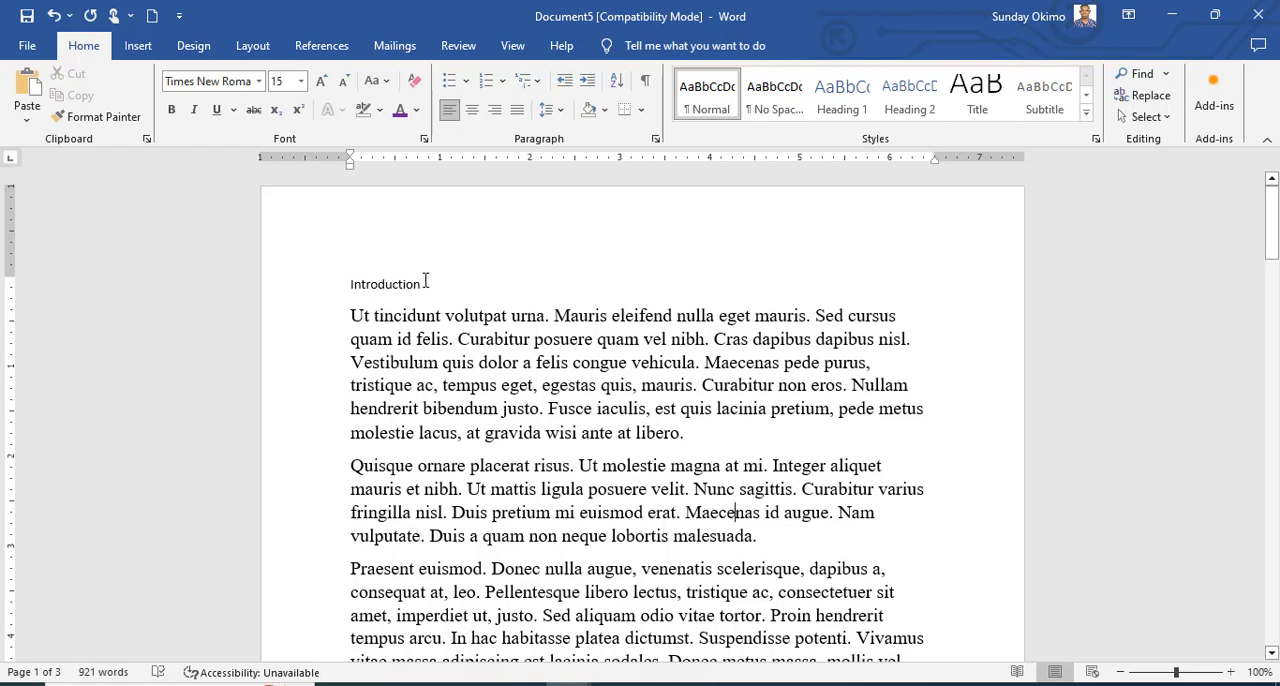
{"action": "left_click", "coordinate": [342, 282]}
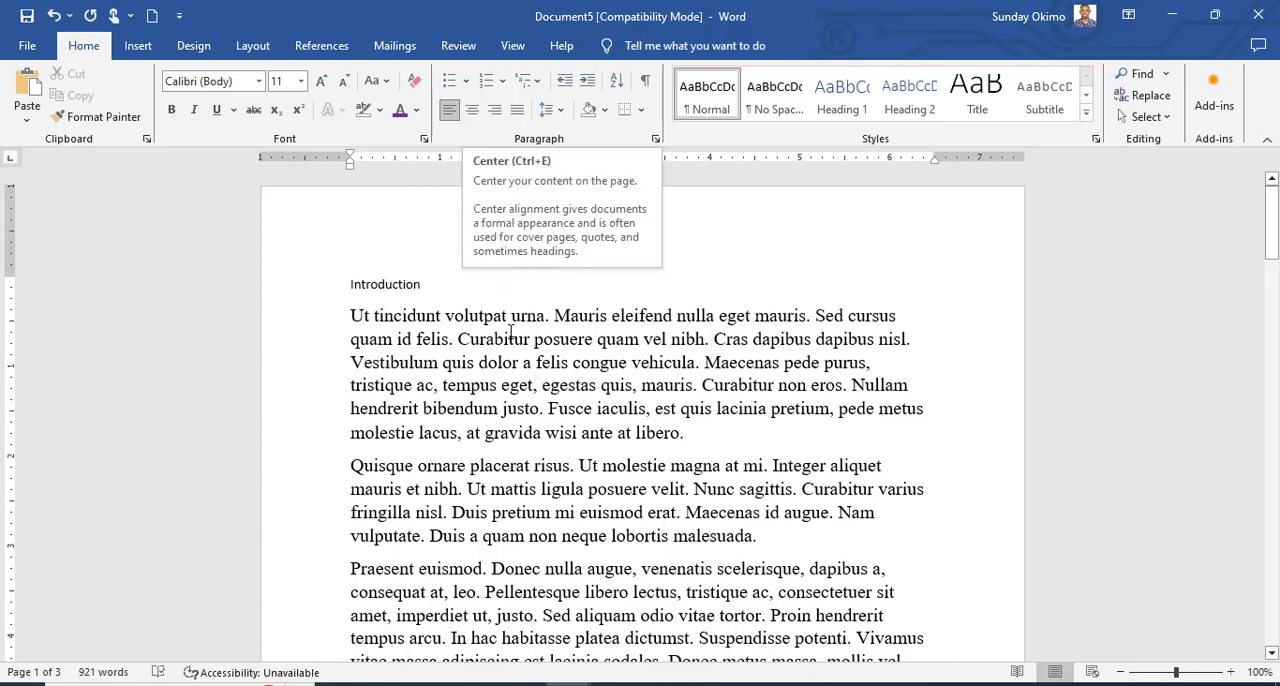
{"action": "left_click", "coordinate": [520, 364]}
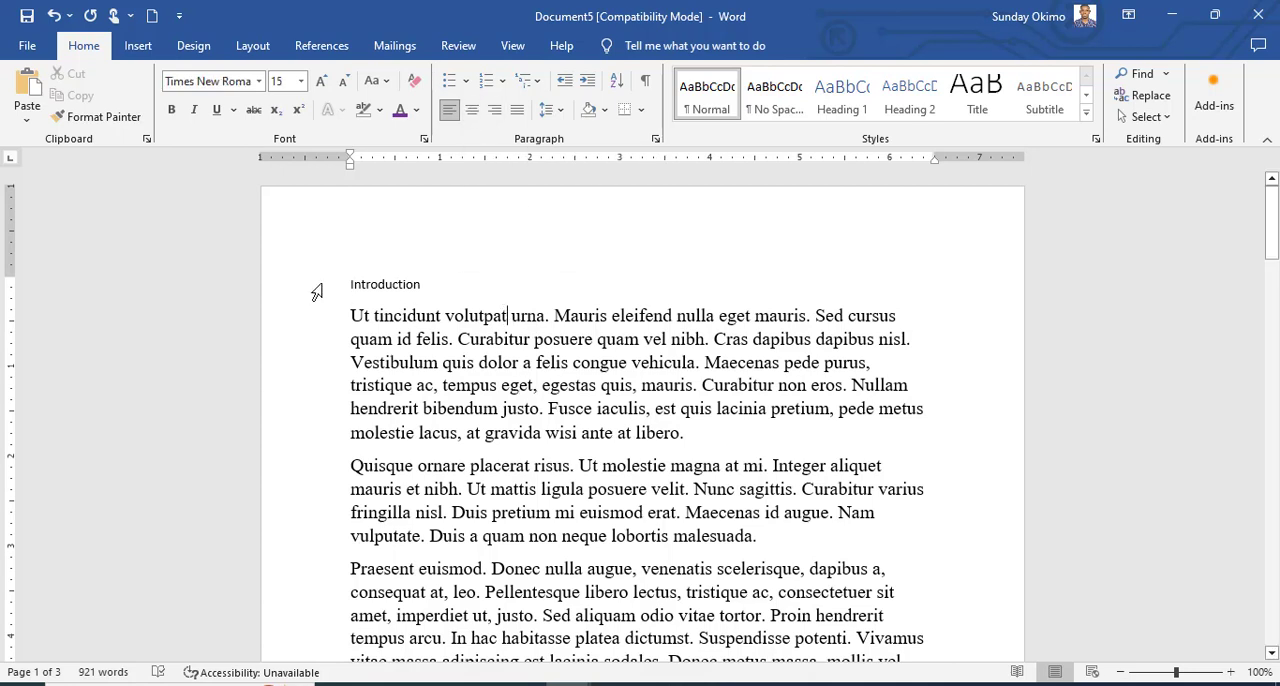
{"action": "left_click_drag", "start_coordinate": [317, 290], "coordinate": [382, 430]}
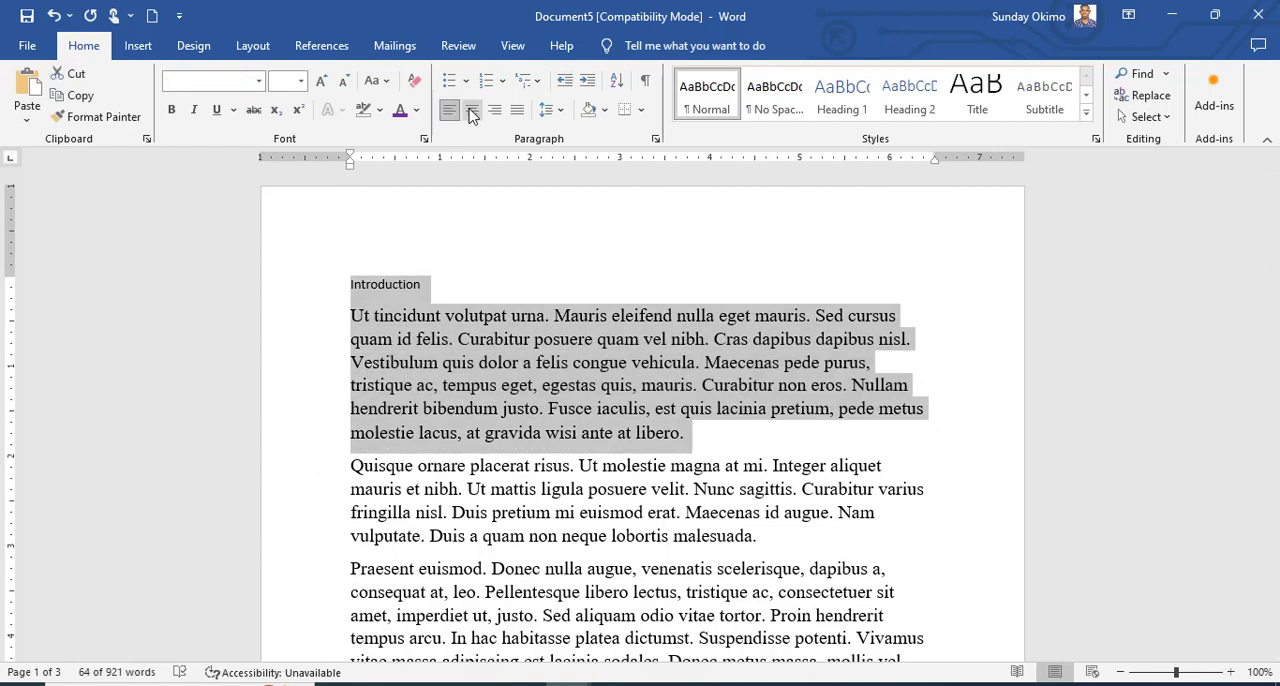
{"action": "left_click", "coordinate": [473, 112]}
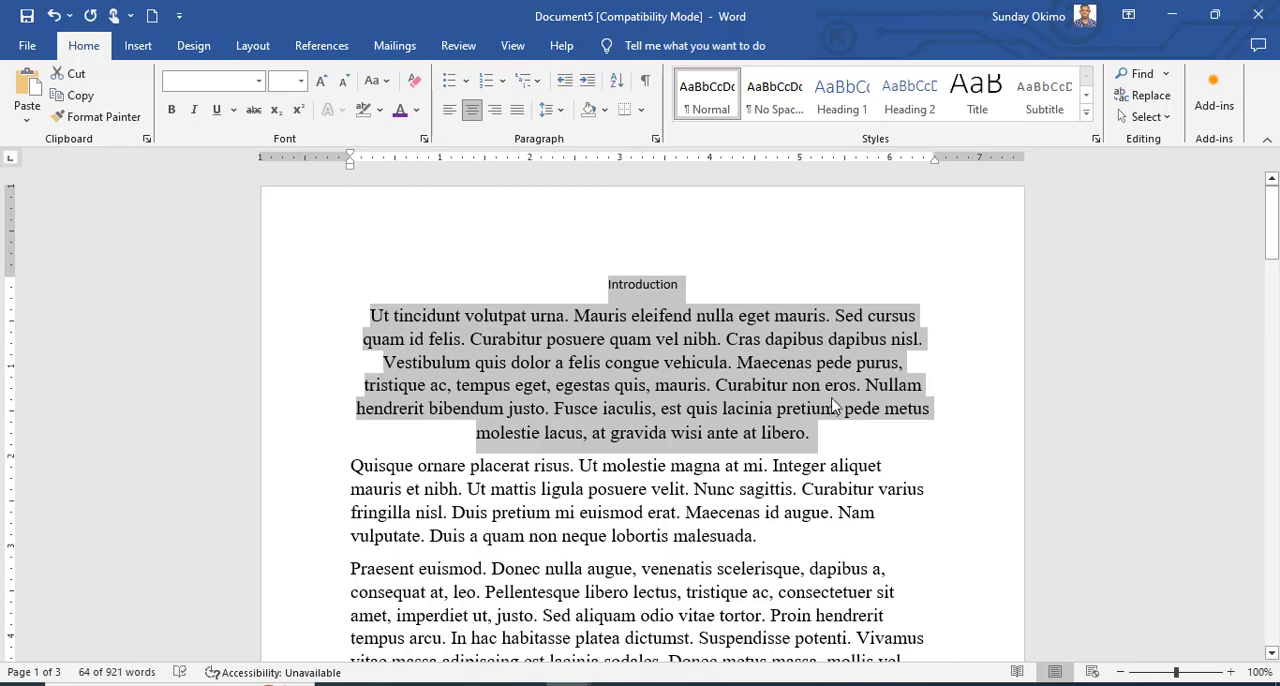
{"action": "left_click", "coordinate": [495, 111]}
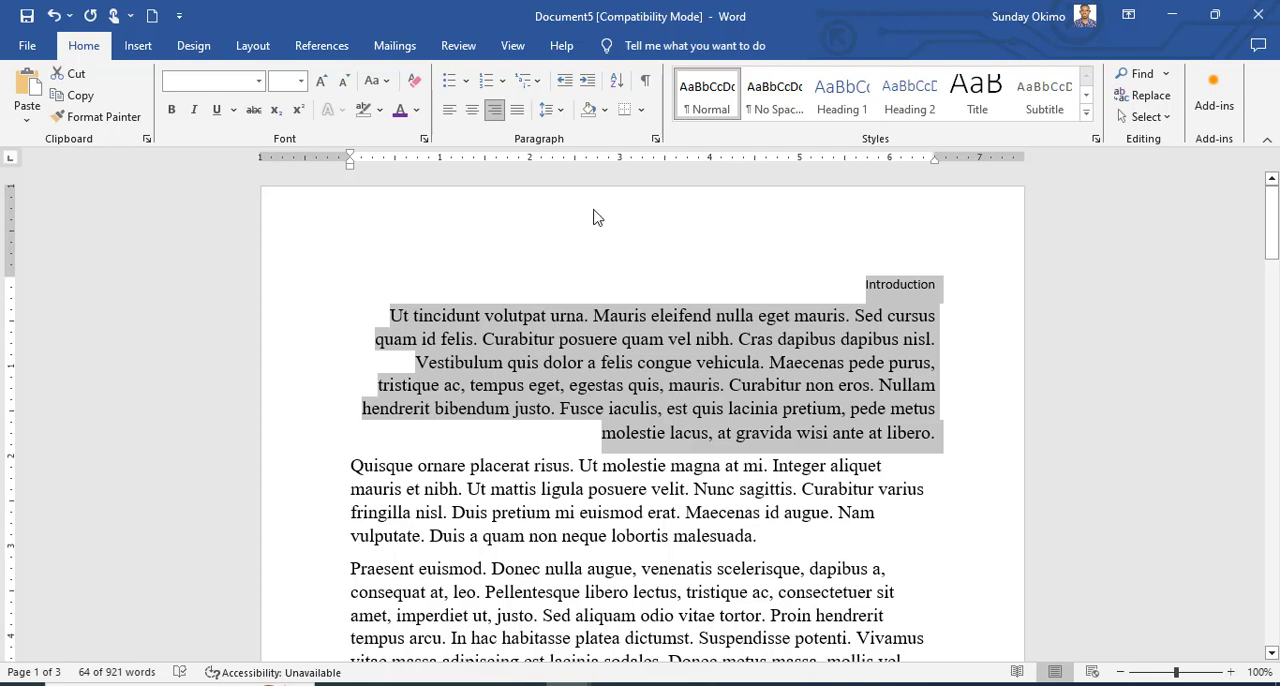
{"action": "left_click", "coordinate": [518, 111]}
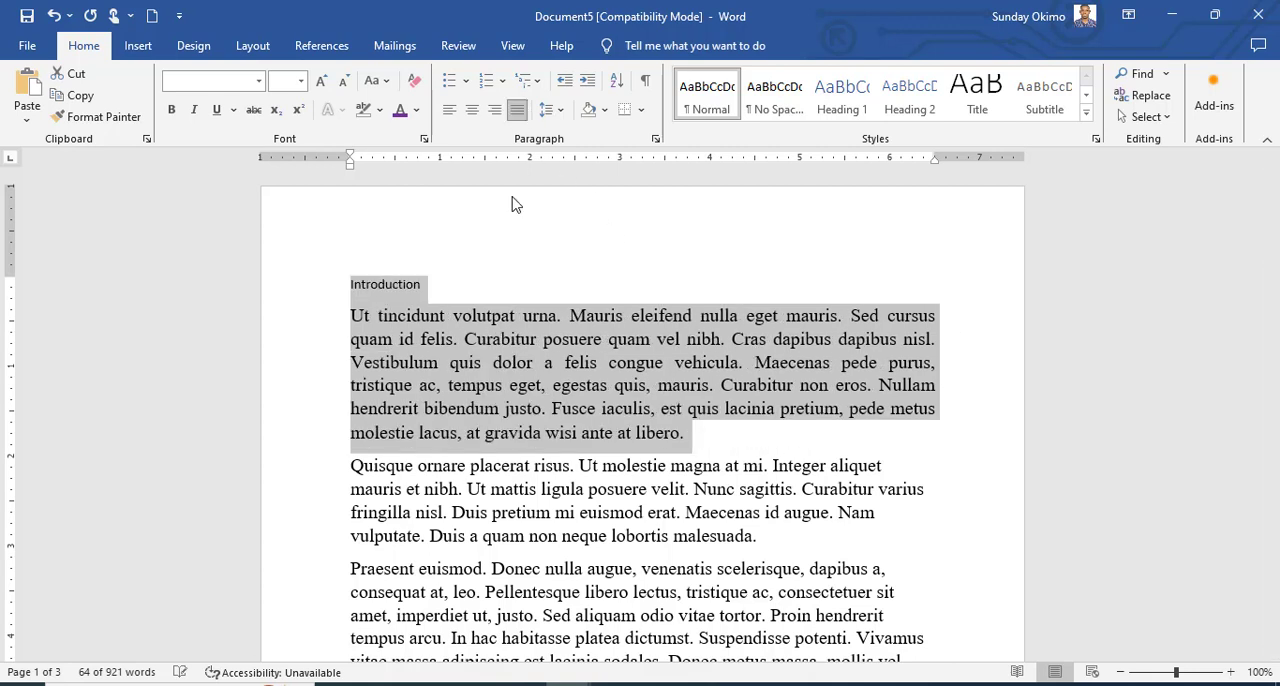
{"action": "left_click", "coordinate": [616, 398]}
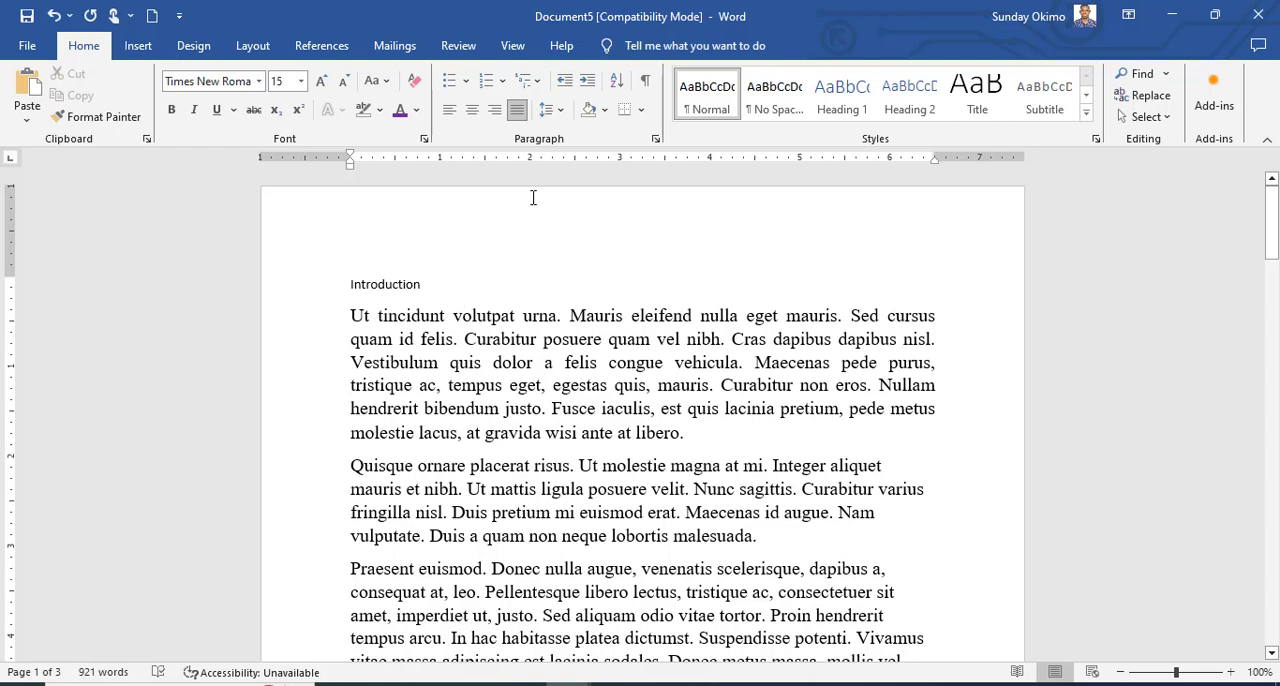
Try line spacing of 3.0 on the first paragraph under "Introduction" and finish with 1.5.
{"action": "left_click", "coordinate": [543, 385]}
{"action": "left_click_drag", "start_coordinate": [352, 316], "coordinate": [416, 433]}
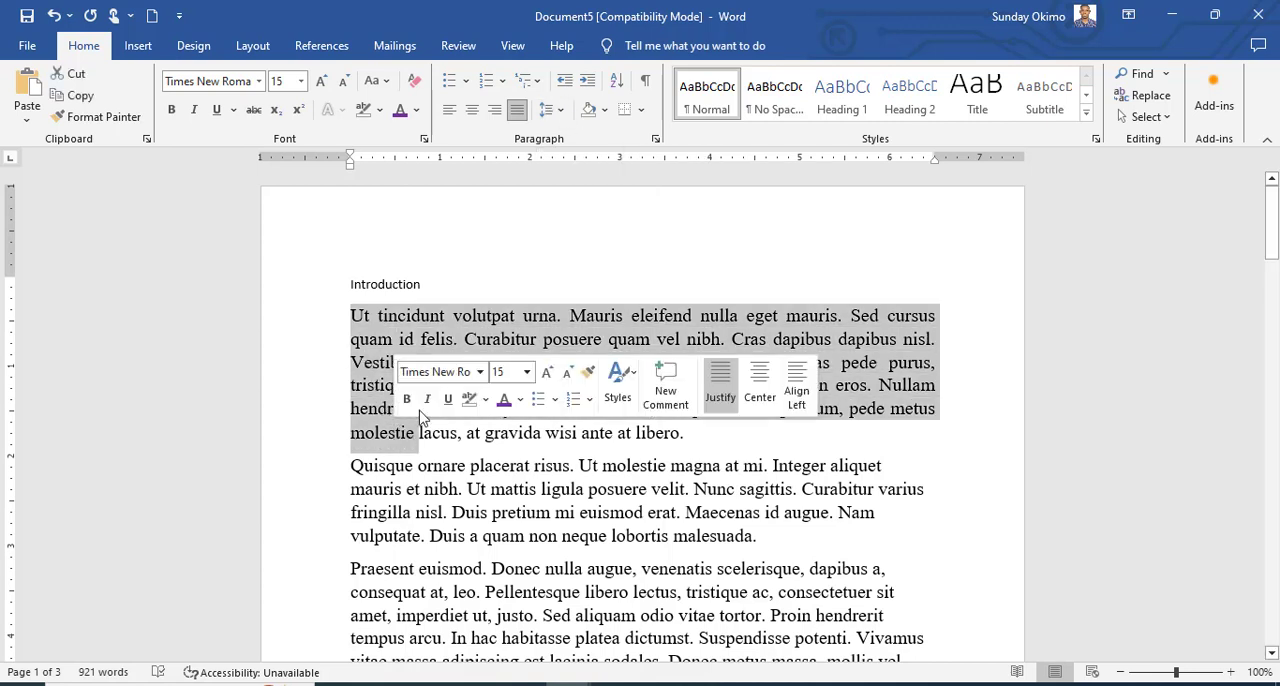
{"action": "left_click", "coordinate": [560, 112]}
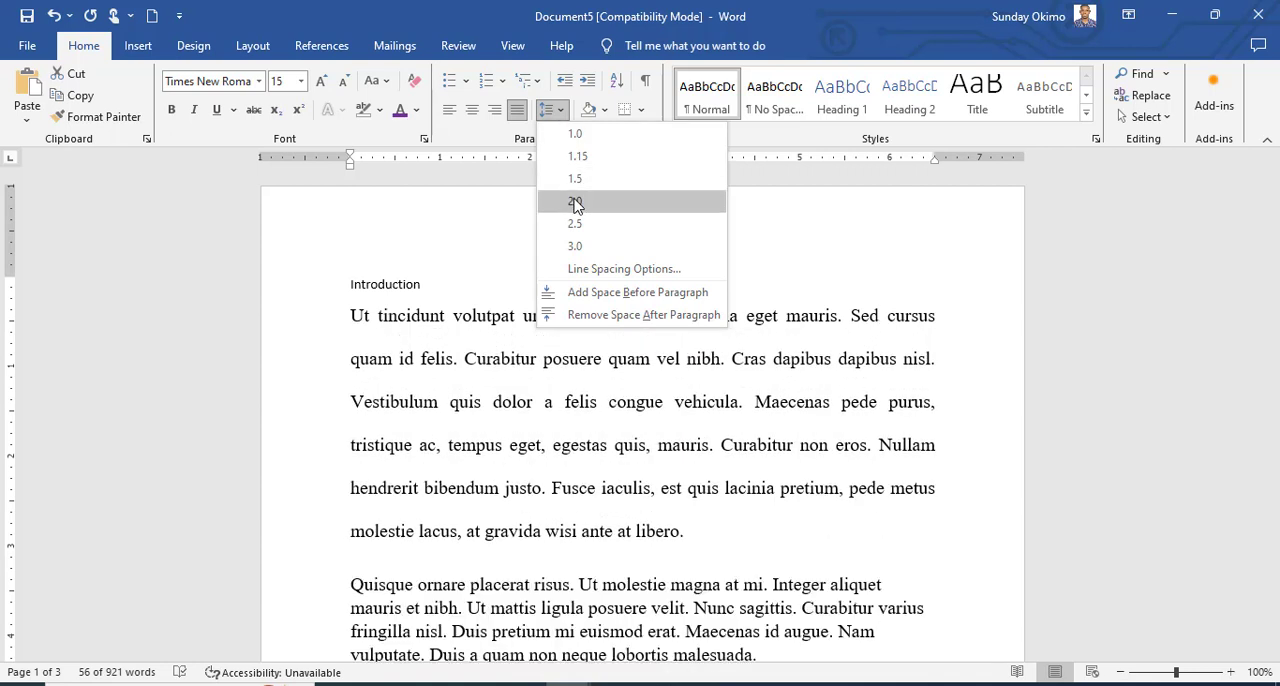
{"action": "left_click", "coordinate": [585, 247]}
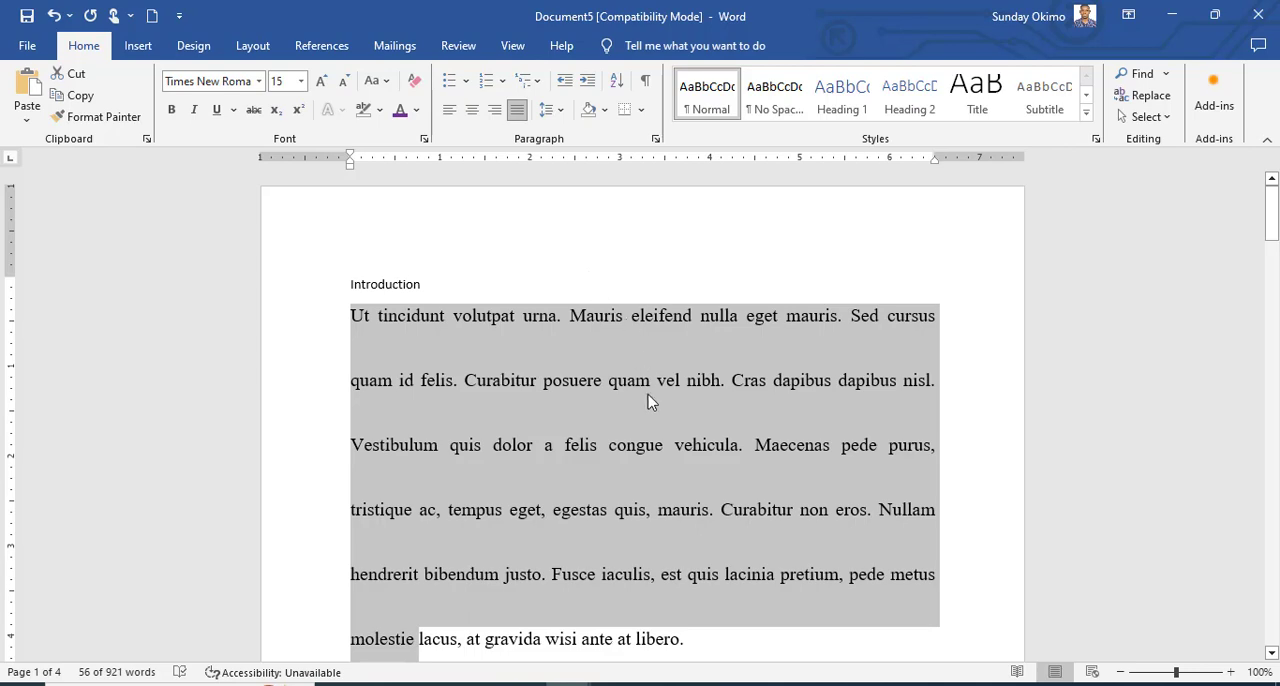
{"action": "left_click", "coordinate": [547, 110]}
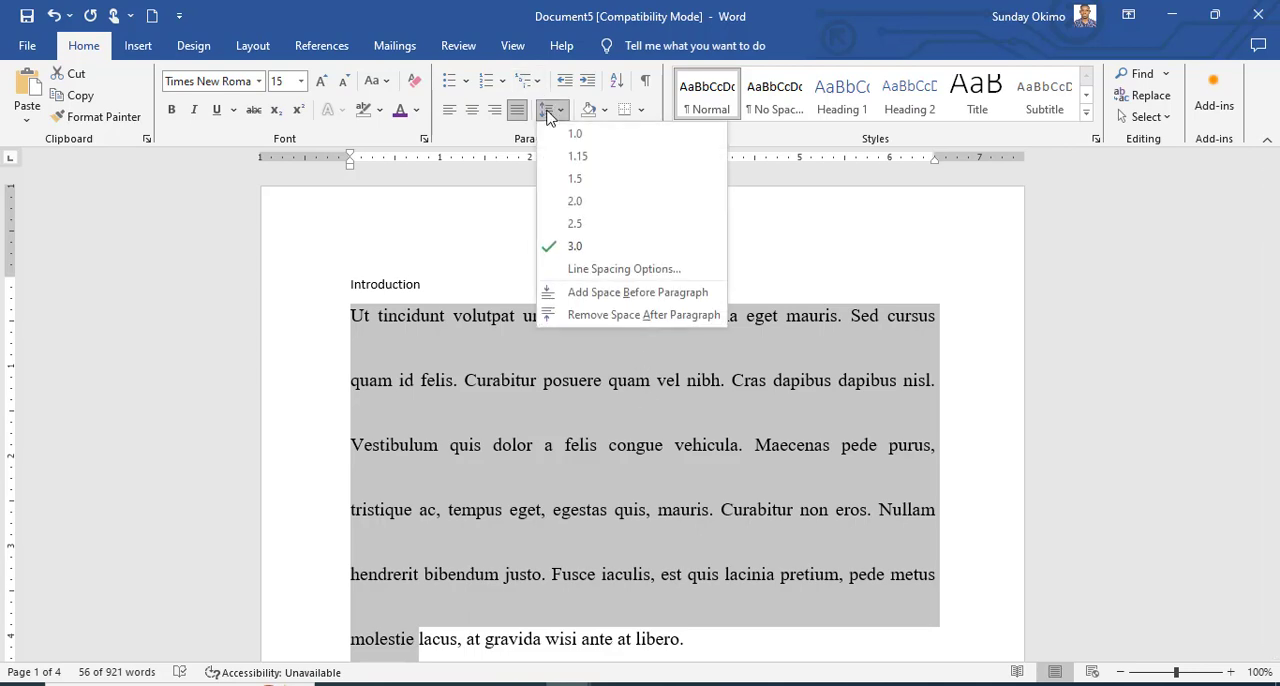
{"action": "left_click", "coordinate": [574, 182]}
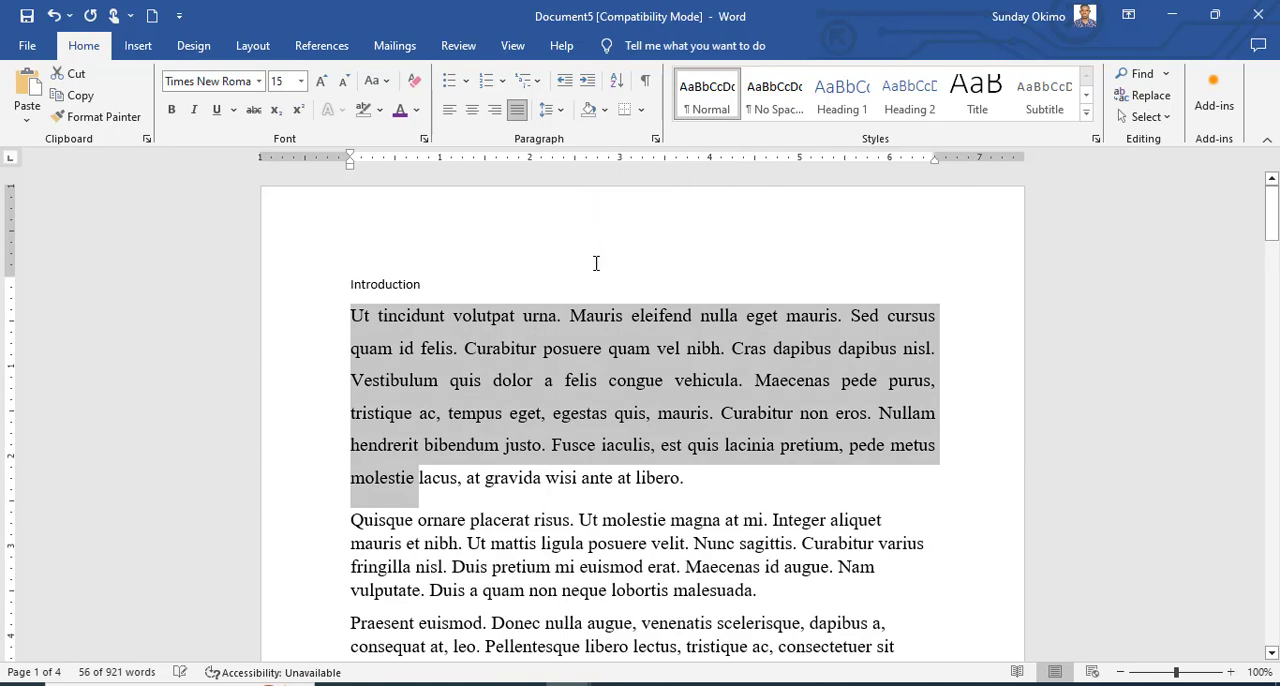
{"action": "left_click", "coordinate": [677, 352]}
{"action": "scroll", "coordinate": [600, 400], "scroll_direction": "down", "scroll_amount": 3}
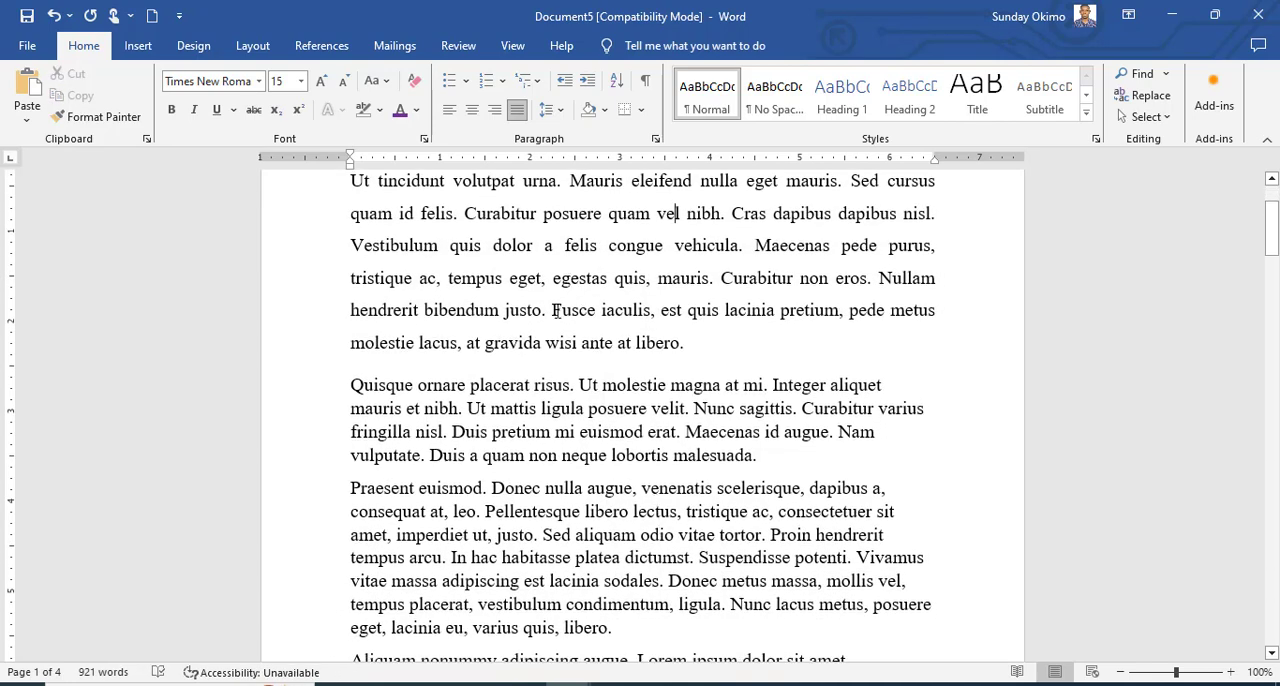
{"action": "scroll", "coordinate": [556, 310], "scroll_direction": "up", "scroll_amount": 2}
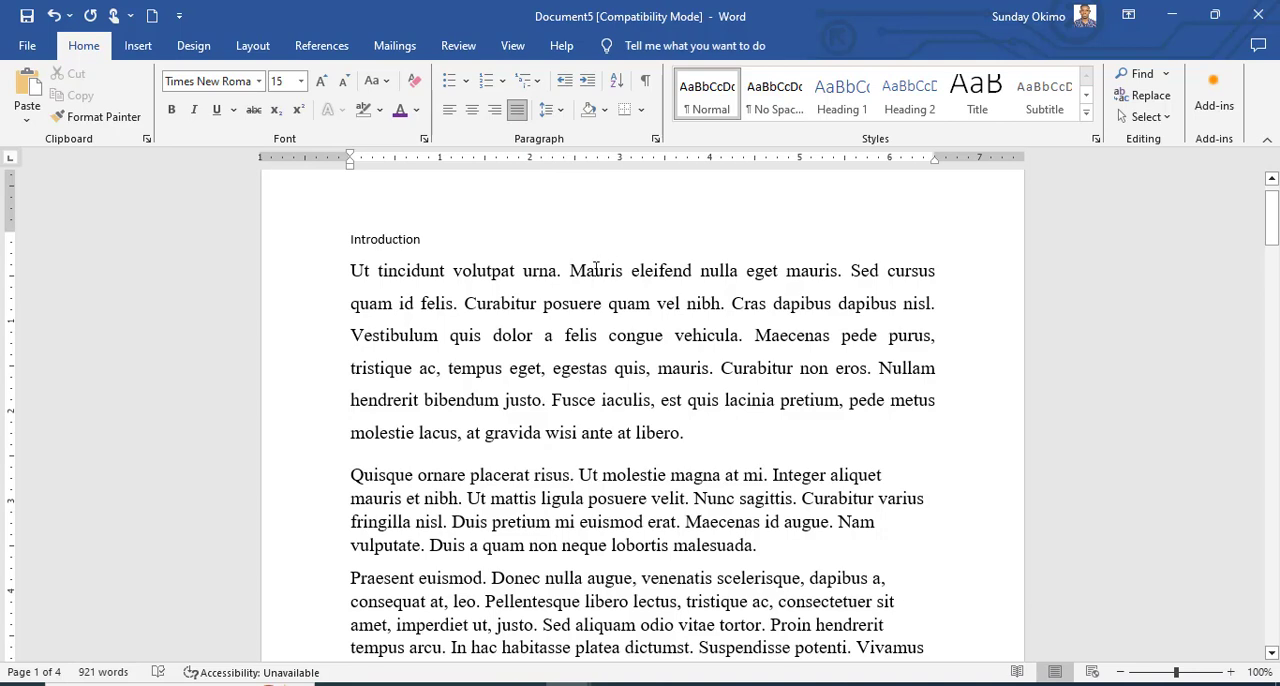
{"action": "scroll", "coordinate": [522, 458], "scroll_direction": "down", "scroll_amount": 1}
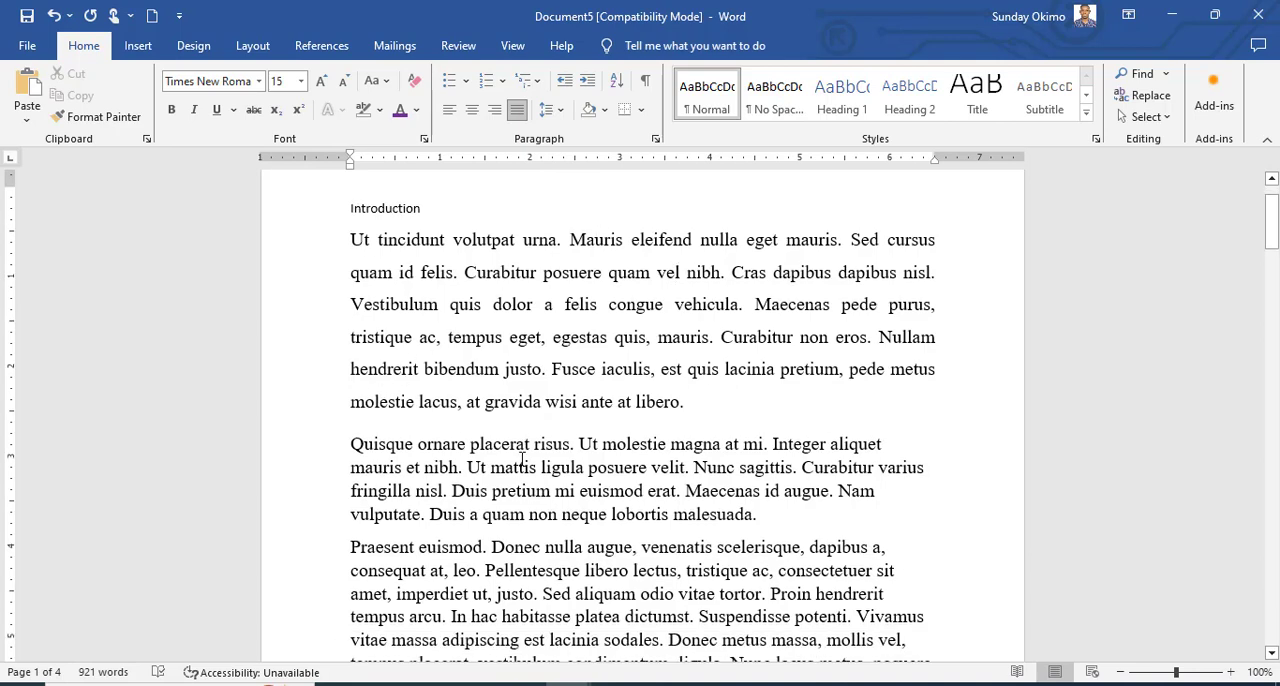
{"action": "scroll", "coordinate": [522, 458], "scroll_direction": "up", "scroll_amount": 3}
{"action": "left_click", "coordinate": [677, 342]}
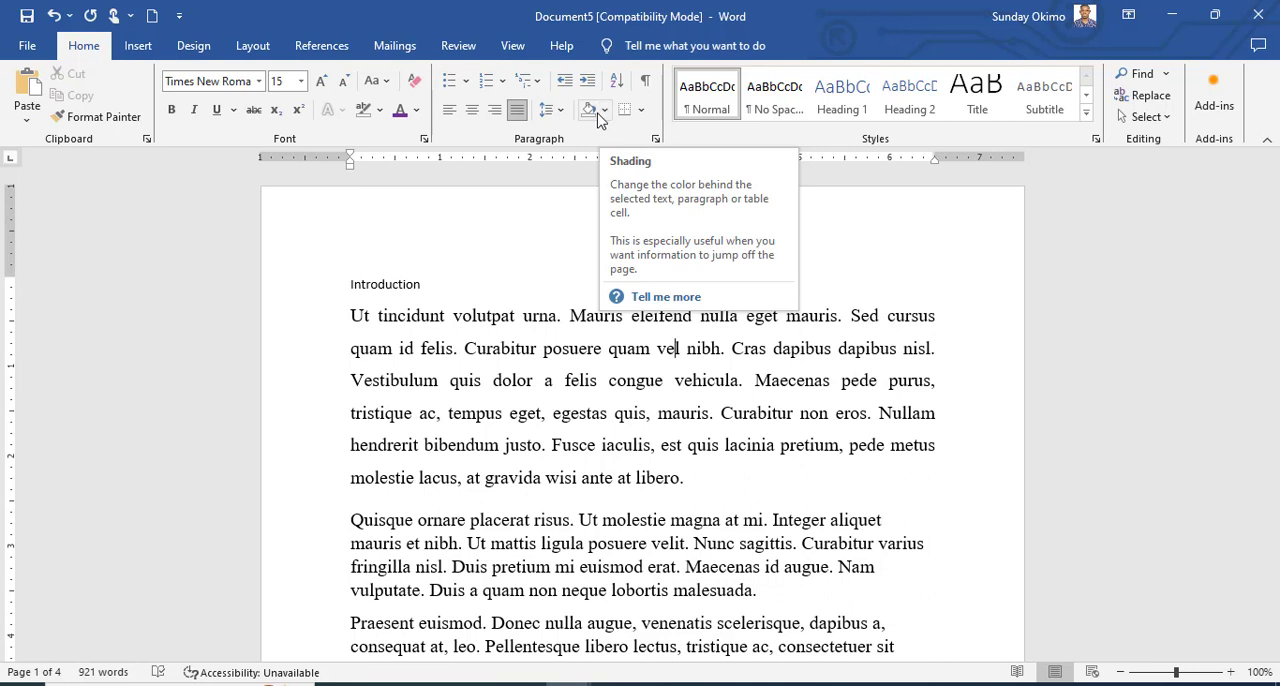
Shade the first paragraph under "Introduction" with the theme colour Blue, Accent 1, Darker 50%.
{"action": "mouse_move", "coordinate": [451, 381]}
{"action": "left_mouse_down"}
{"action": "mouse_move", "coordinate": [609, 449]}
{"action": "mouse_move", "coordinate": [700, 463]}
{"action": "mouse_move", "coordinate": [703, 480]}
{"action": "left_mouse_up"}
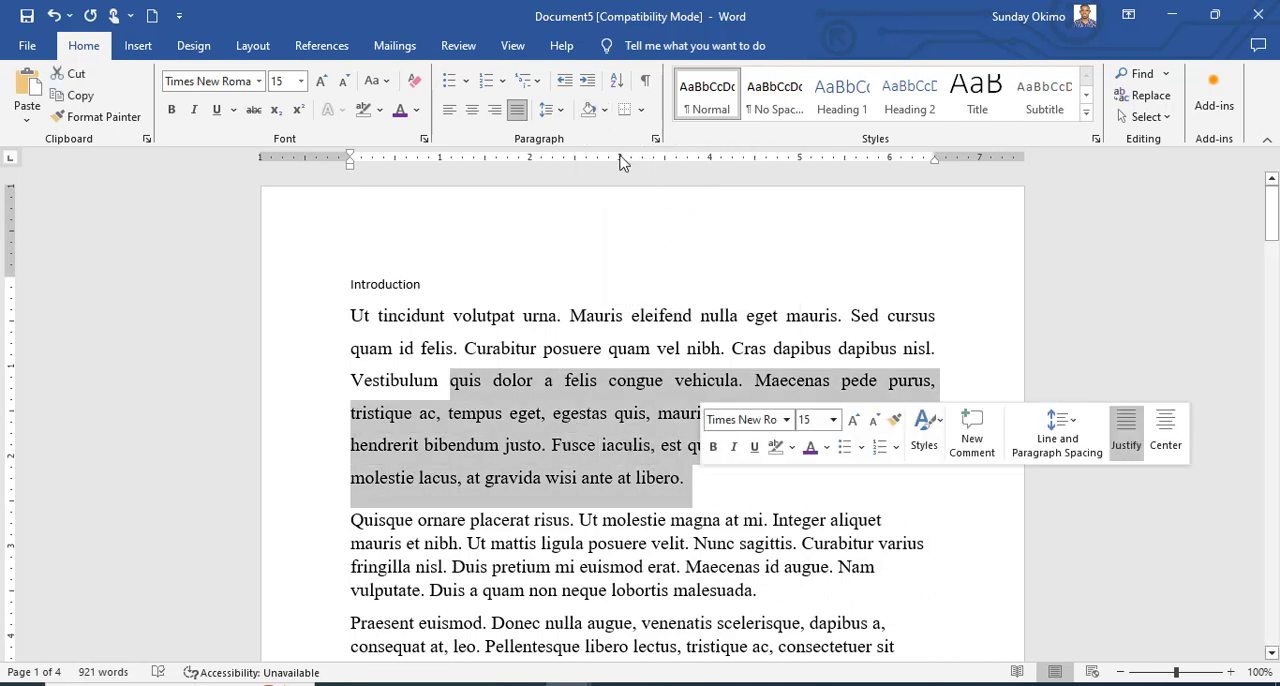
{"action": "left_click", "coordinate": [604, 110]}
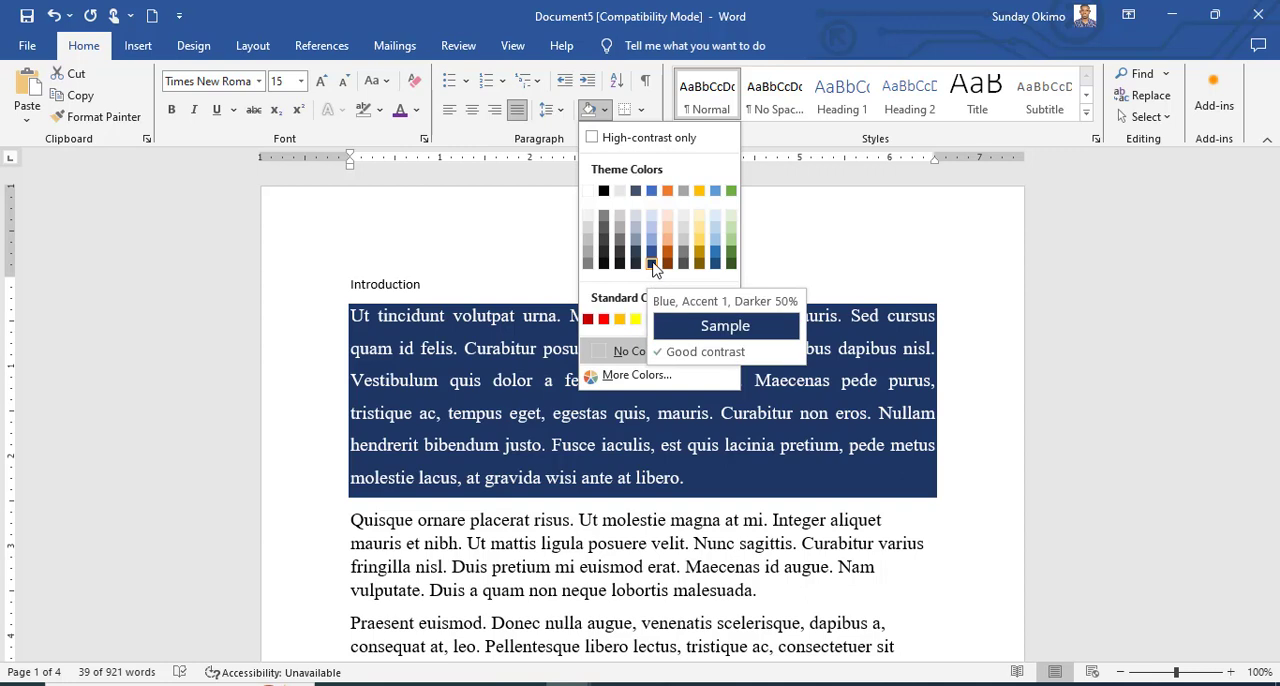
{"action": "left_click", "coordinate": [650, 264]}
{"action": "left_click", "coordinate": [721, 562]}
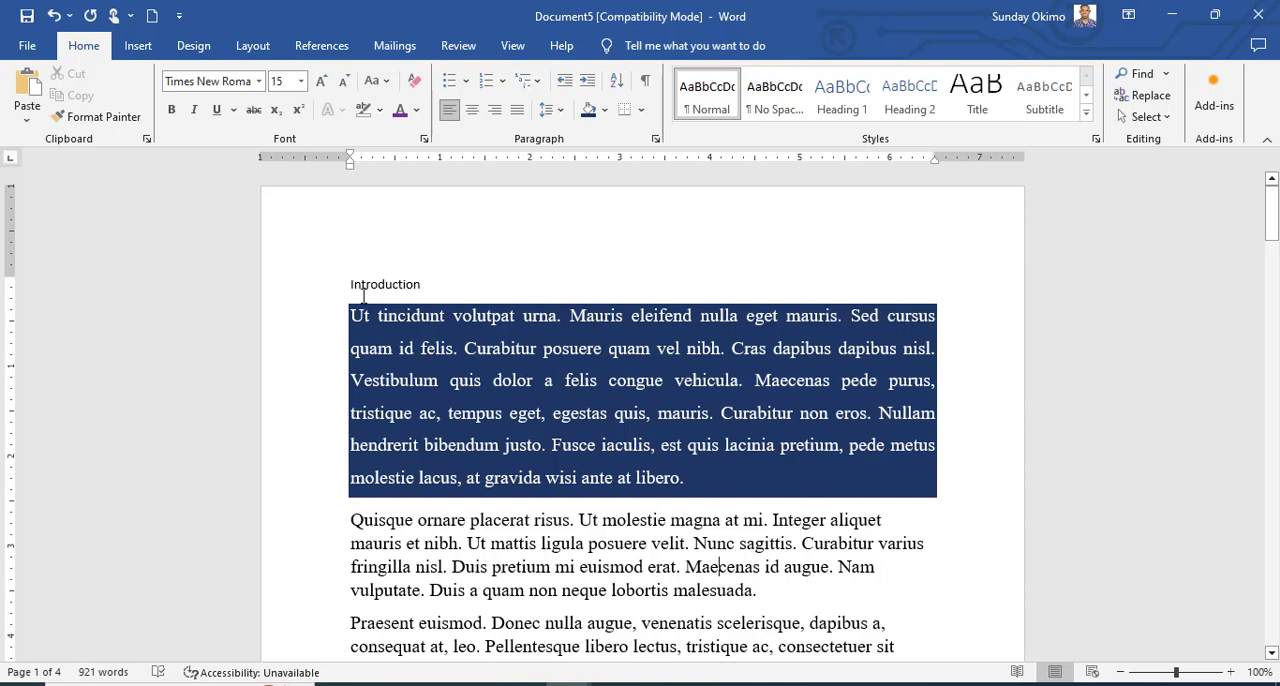
Set the shading of the second paragraph and the shaded first paragraph to No Color.
{"action": "left_click", "coordinate": [604, 110]}
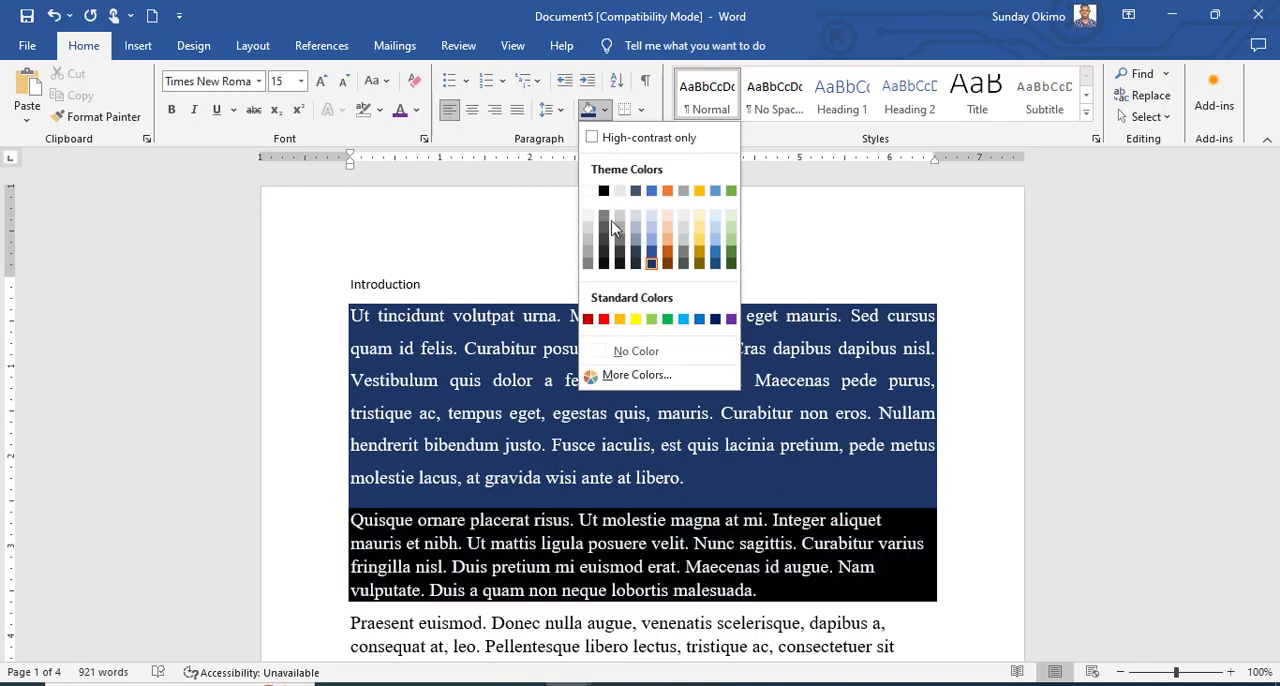
{"action": "left_click", "coordinate": [645, 358]}
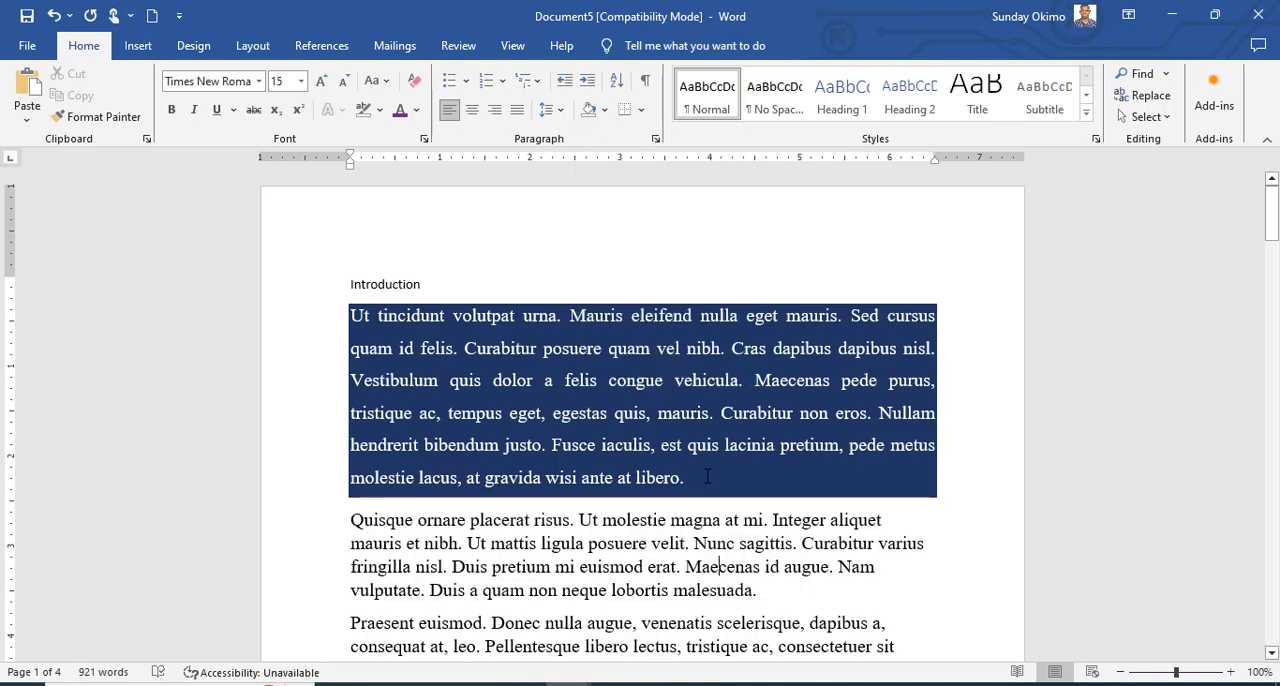
{"action": "mouse_move", "coordinate": [707, 477]}
{"action": "left_mouse_down"}
{"action": "mouse_move", "coordinate": [517, 405]}
{"action": "mouse_move", "coordinate": [349, 310]}
{"action": "left_mouse_up"}
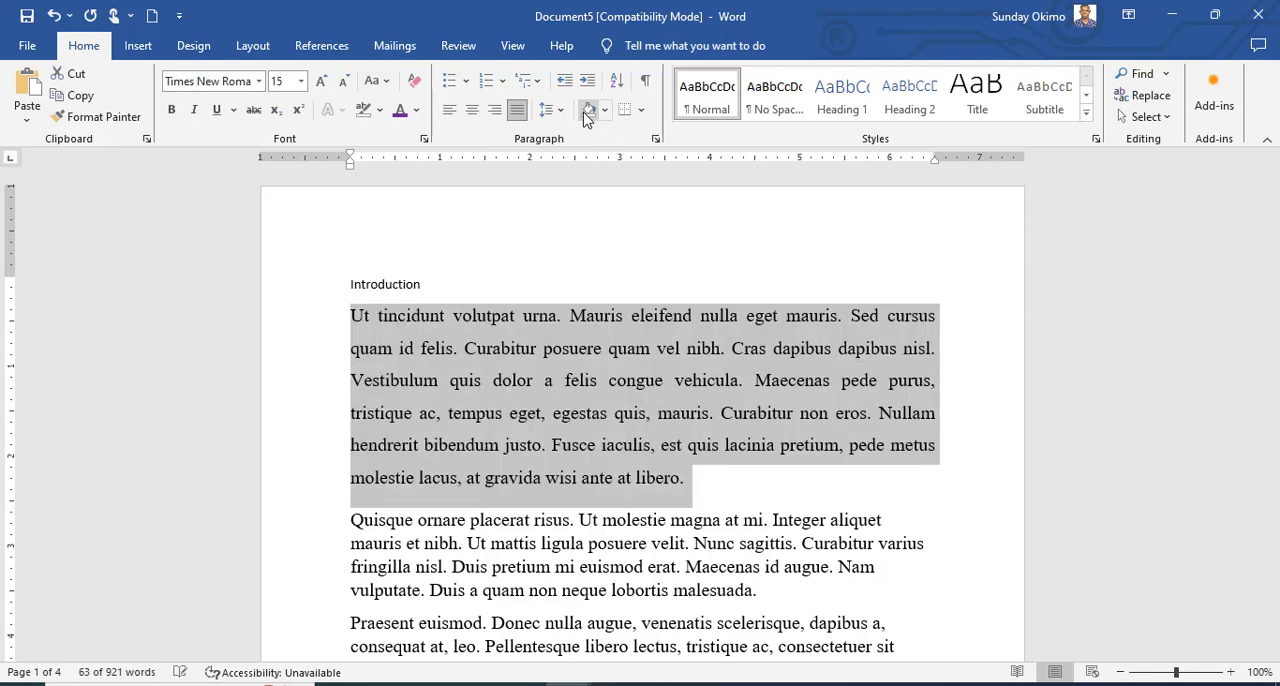
{"action": "left_click", "coordinate": [589, 109]}
{"action": "left_click", "coordinate": [721, 519]}
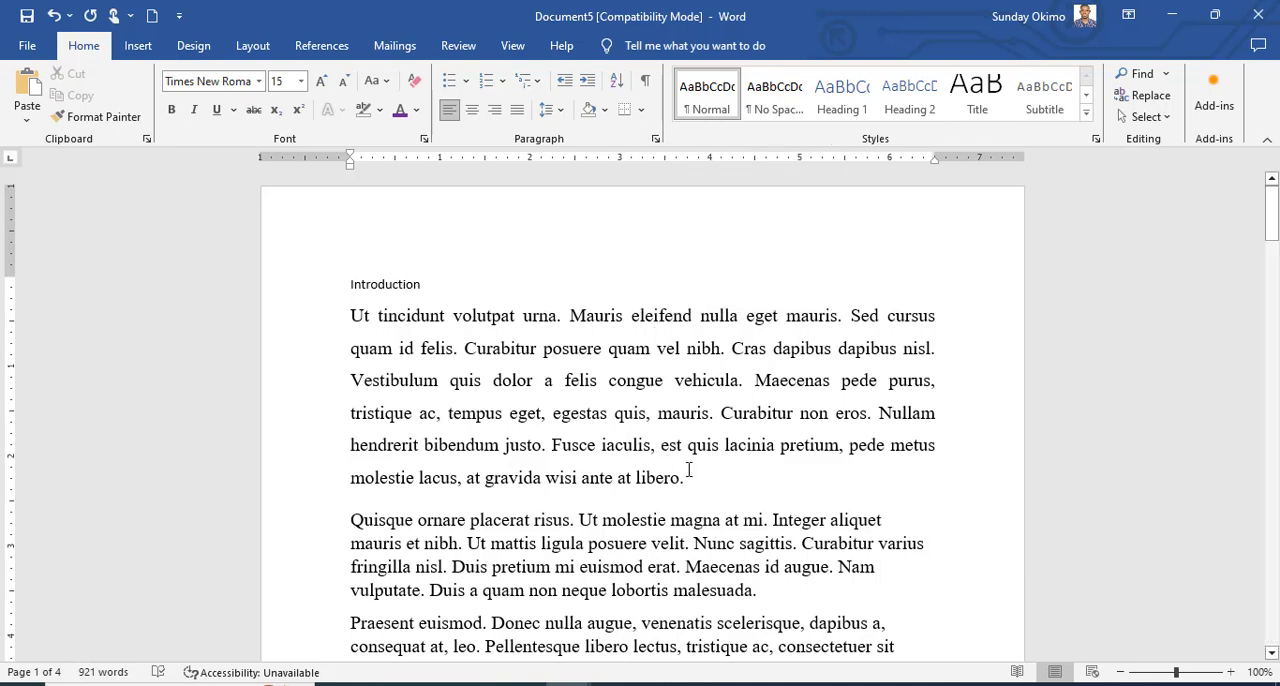
Try All Borders around the first paragraph under "Introduction" and undo the border.
{"action": "left_click_drag", "start_coordinate": [693, 475], "coordinate": [378, 322]}
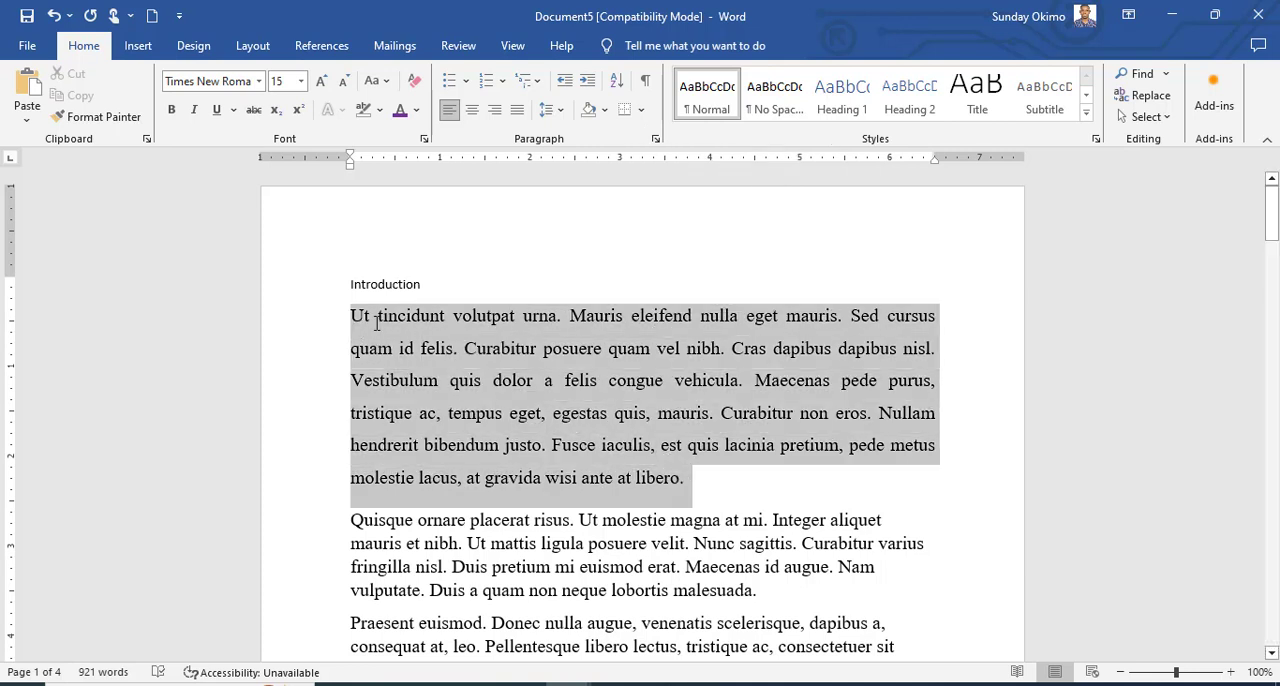
{"action": "left_click", "coordinate": [626, 113]}
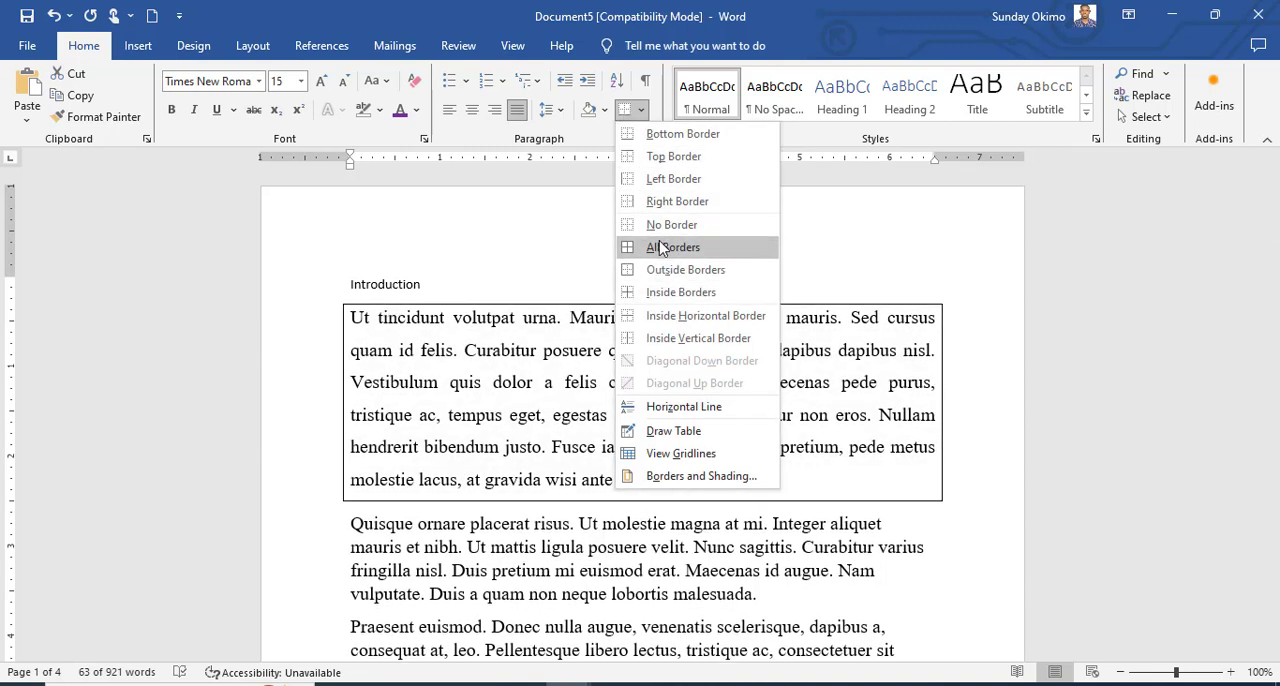
{"action": "left_click", "coordinate": [660, 248]}
{"action": "left_click", "coordinate": [549, 524]}
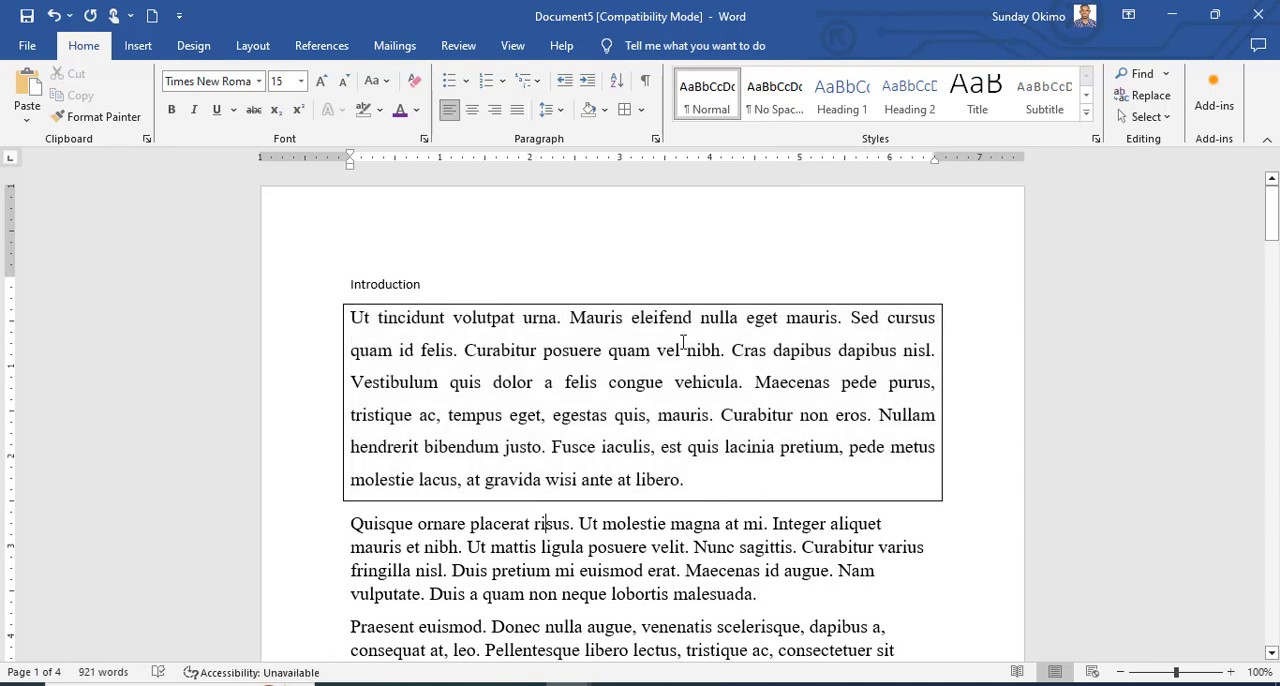
{"action": "triple_click", "coordinate": [633, 432]}
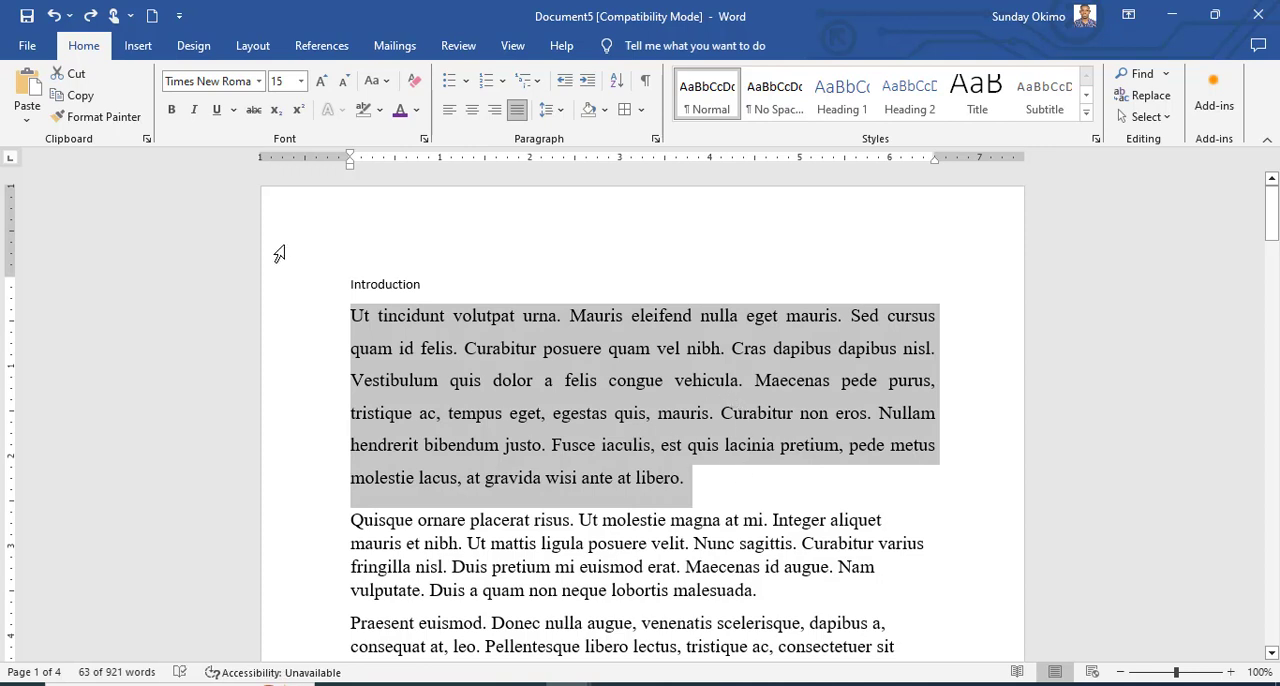
{"action": "left_click", "coordinate": [351, 322]}
Insert a blank line above the "Introduction" heading and enter four first names below it, each on its own line.
{"action": "left_click", "coordinate": [352, 286]}
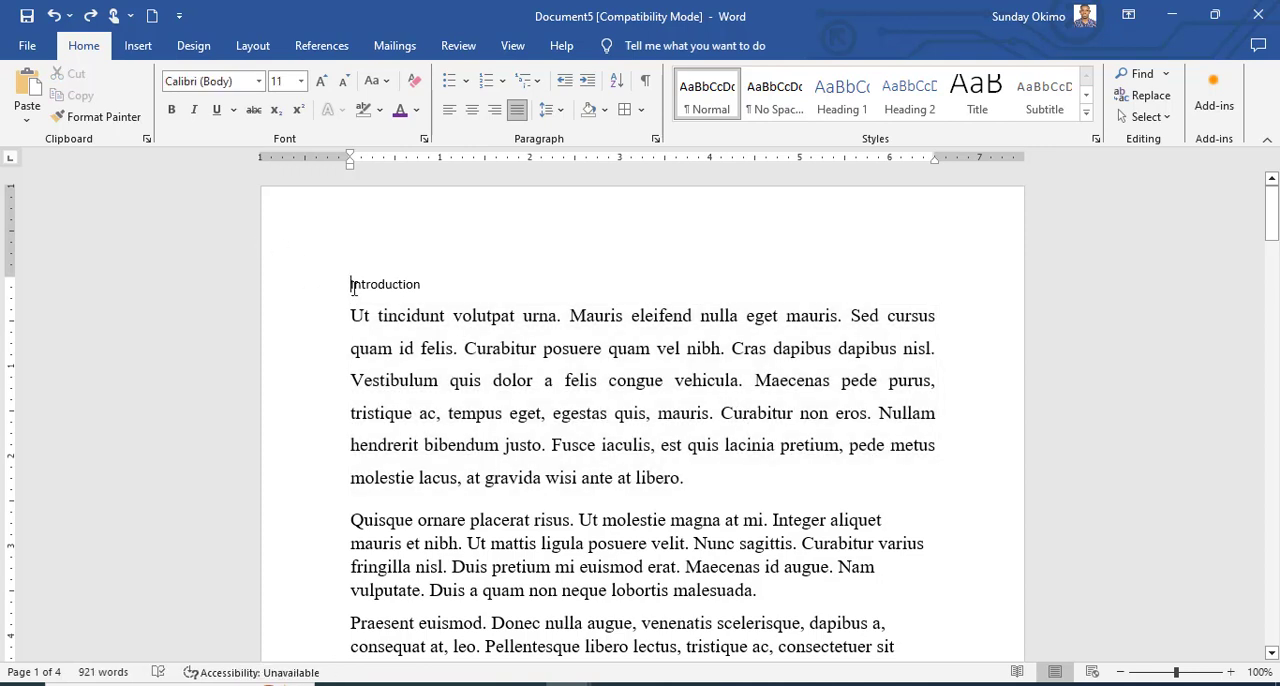
{"action": "key", "text": "Return"}
{"action": "key", "text": "Return"}
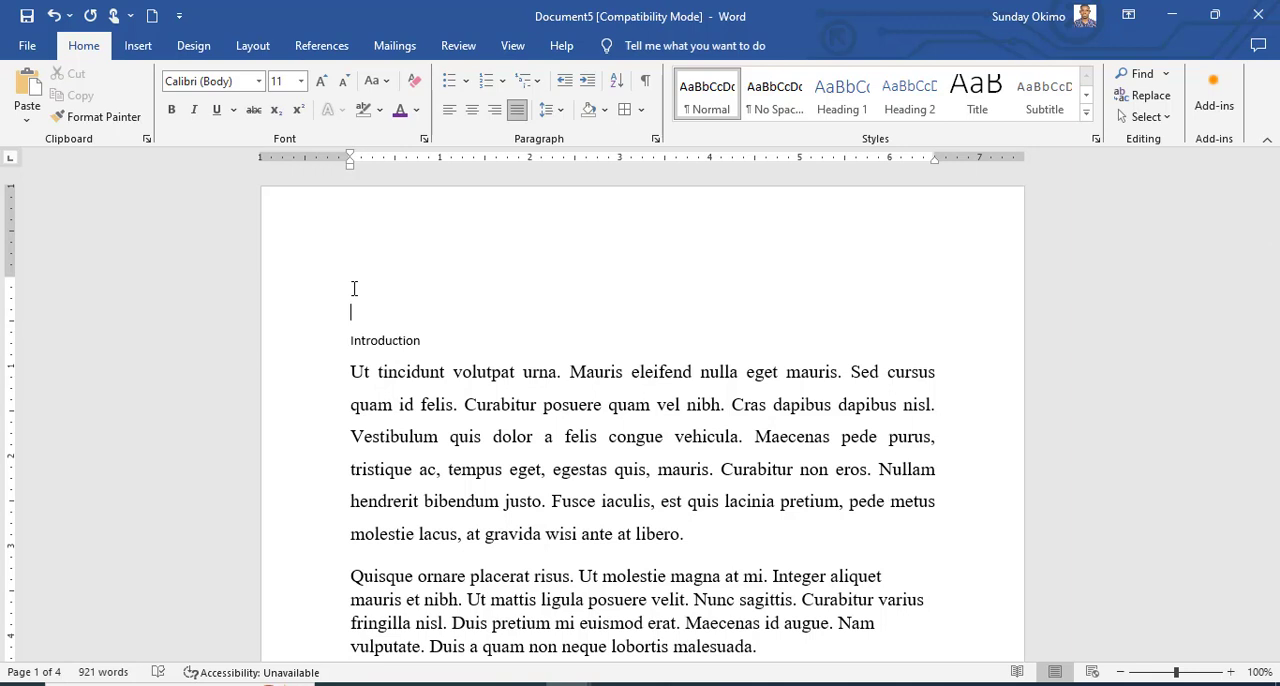
{"action": "type", "text": "John"}
{"action": "key", "text": "Return"}
{"action": "type", "text": "Ma"}
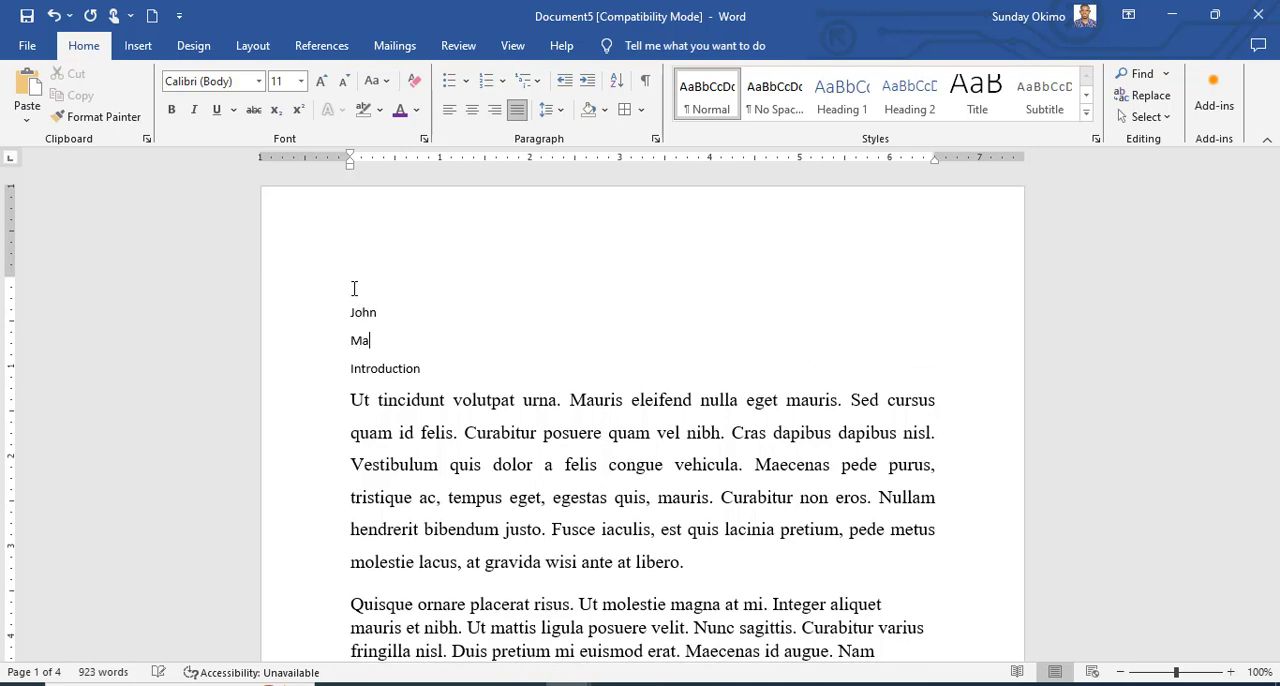
{"action": "type", "text": "tthew"}
{"action": "key", "text": "Return"}
{"action": "type", "text": "Gr"}
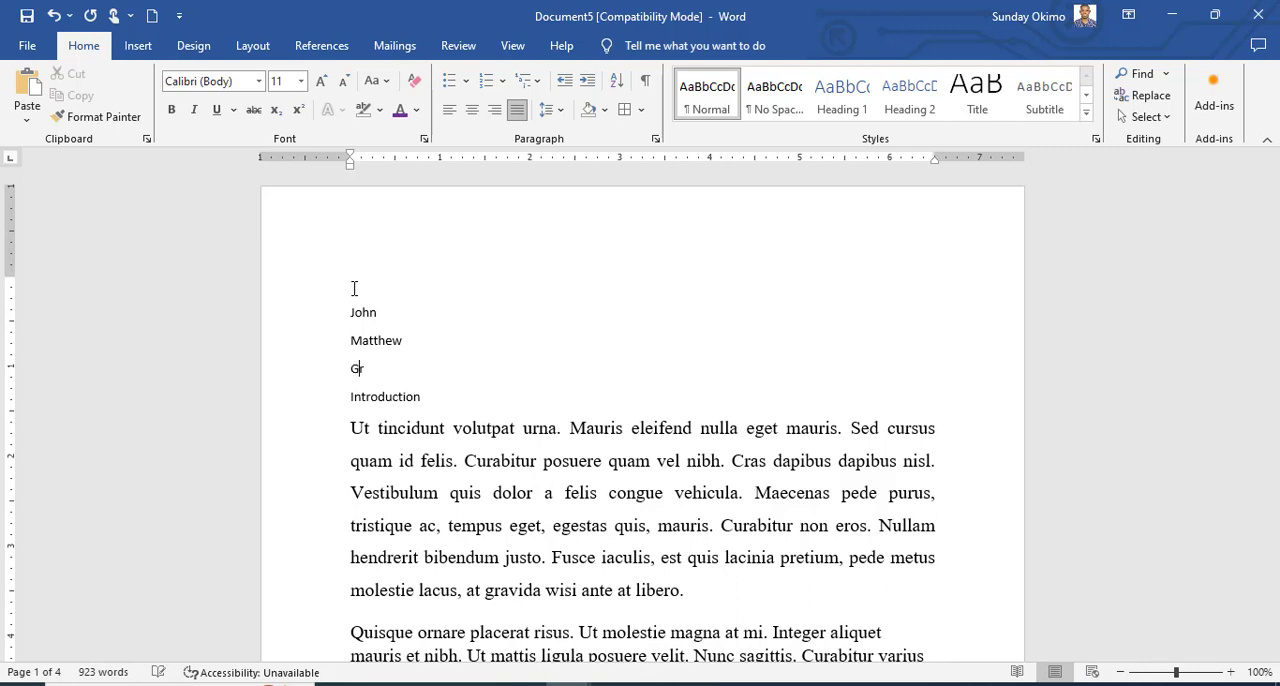
{"action": "type", "text": "ace"}
{"action": "key", "text": "Return"}
{"action": "type", "text": "Michael"}
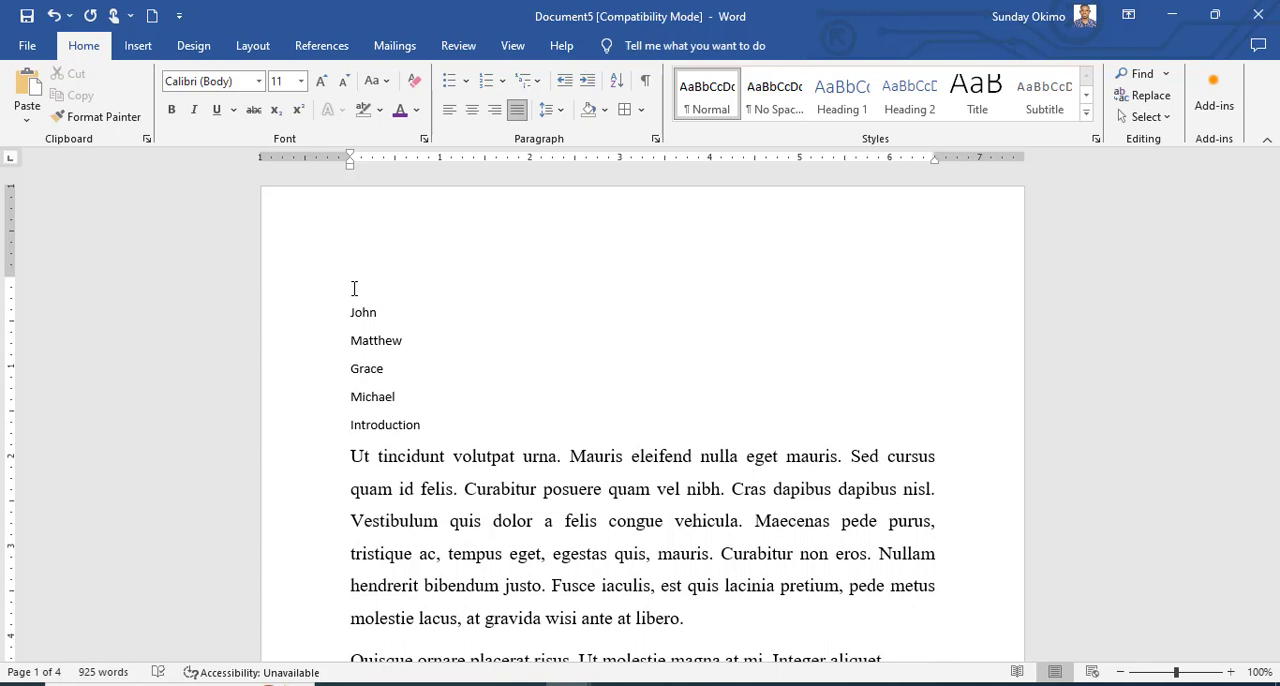
Add three more first names on separate lines at the end of the name list above "Introduction".
{"action": "key", "text": "Return"}
{"action": "type", "text": "A"}
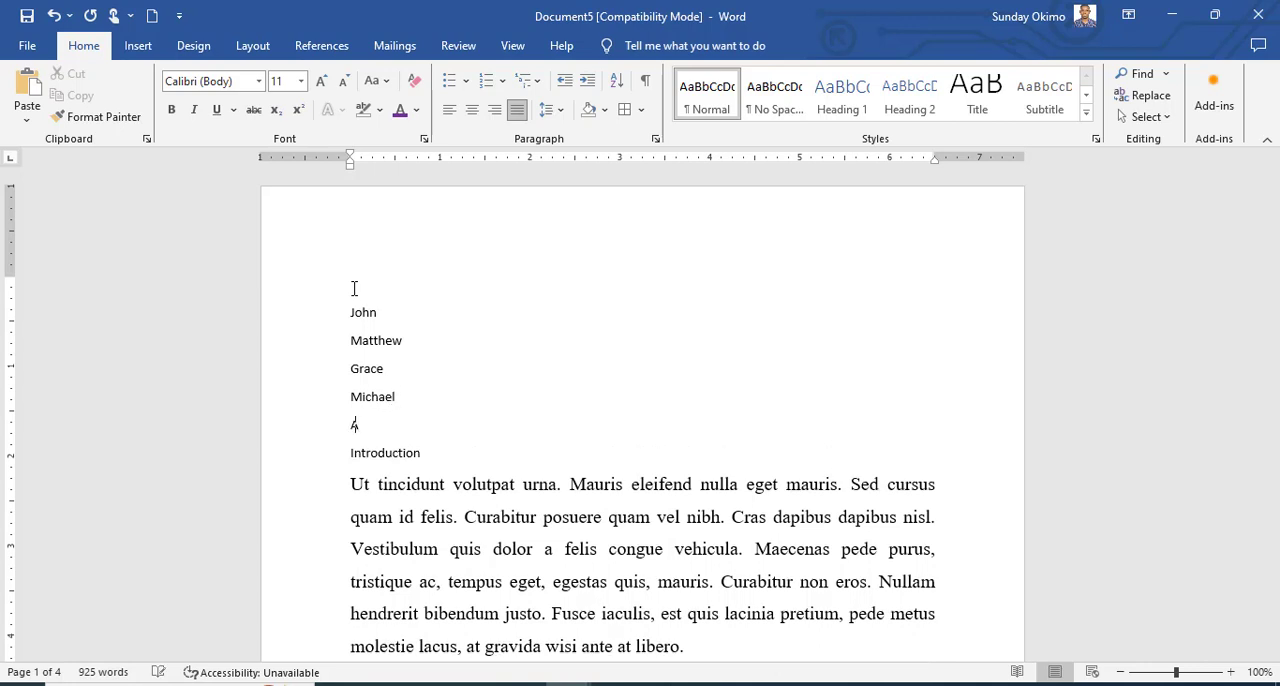
{"action": "type", "text": "gb"}
{"action": "type", "text": "es"}
{"action": "key", "text": "Return"}
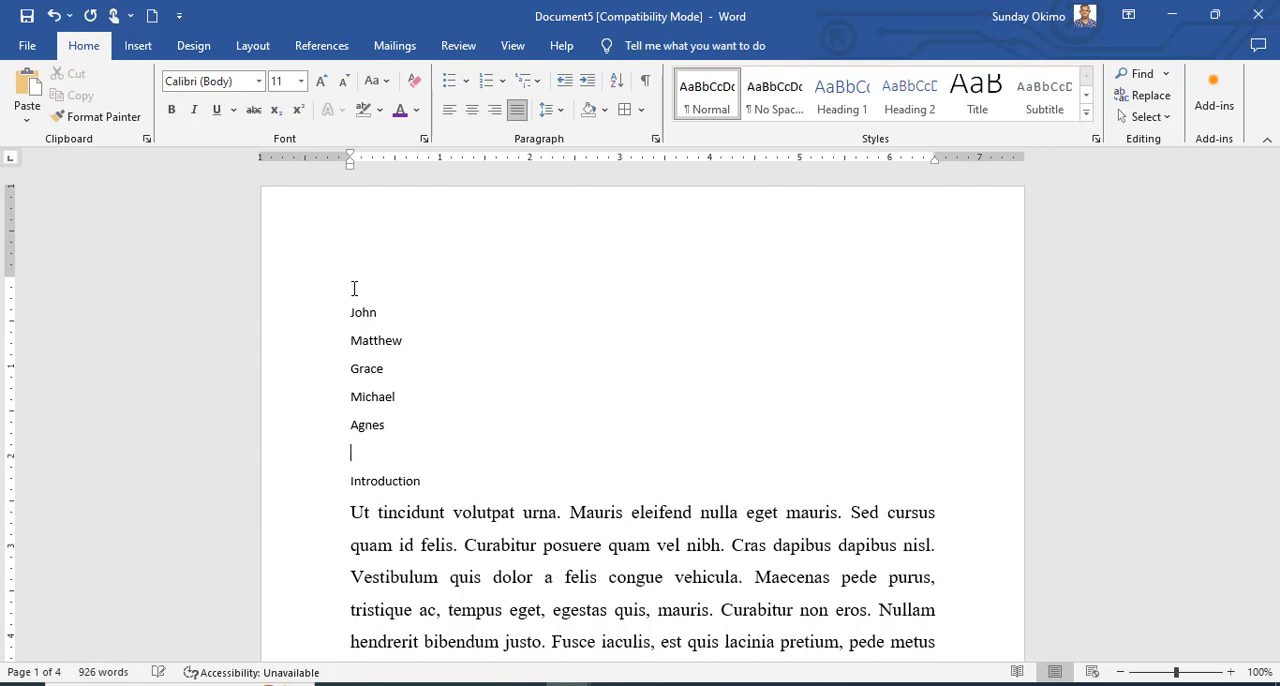
{"action": "type", "text": "Bones"}
{"action": "key", "text": "Return"}
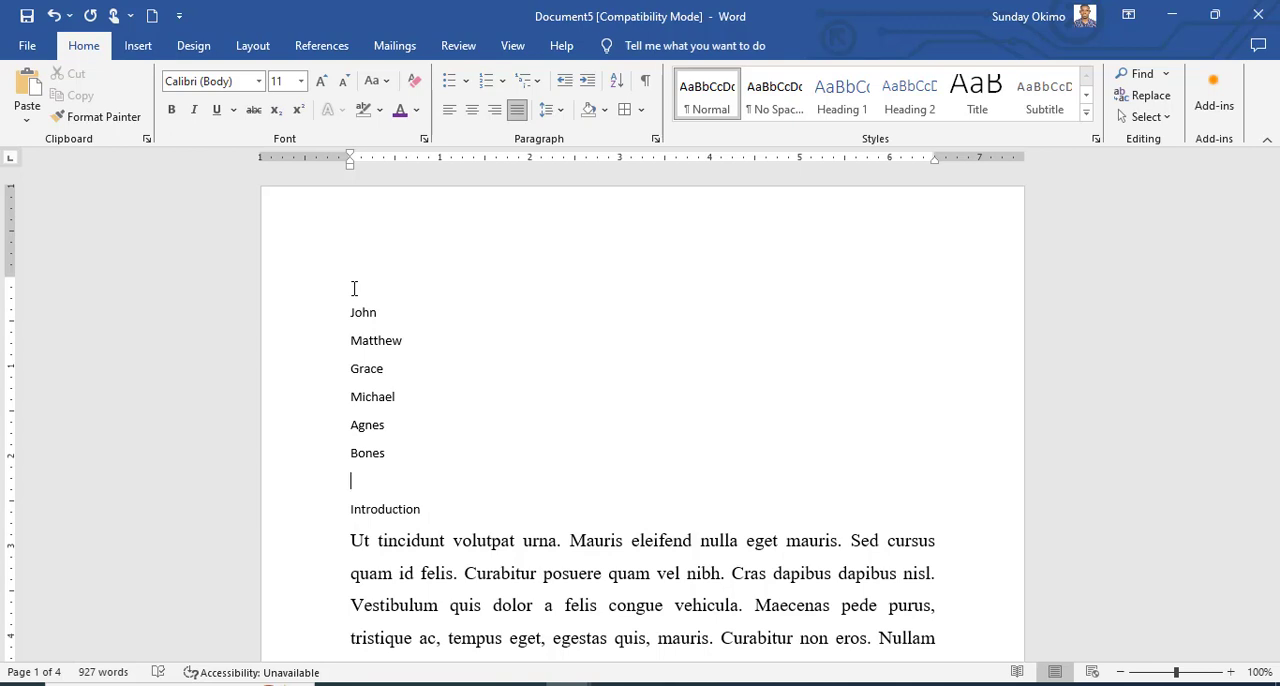
{"action": "type", "text": "Fred"}
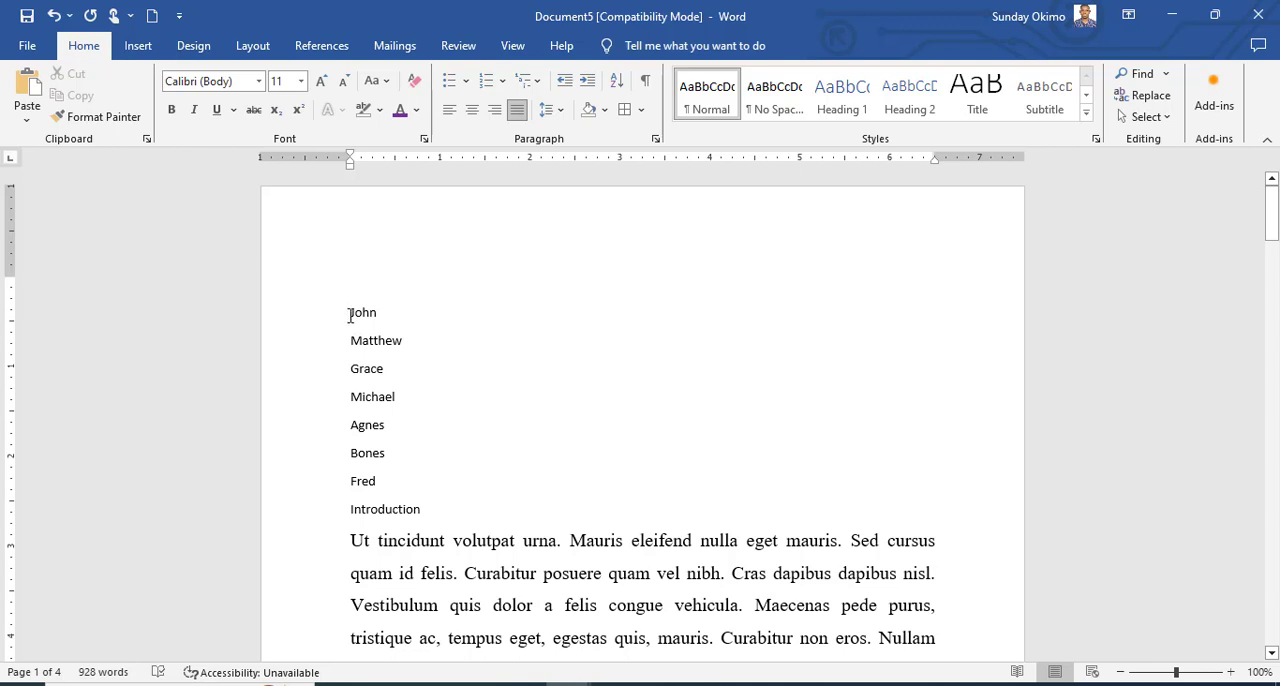
Sort the seven names by Paragraphs as Text in ascending order, with no header row.
{"action": "left_click_drag", "start_coordinate": [349, 313], "coordinate": [388, 481]}
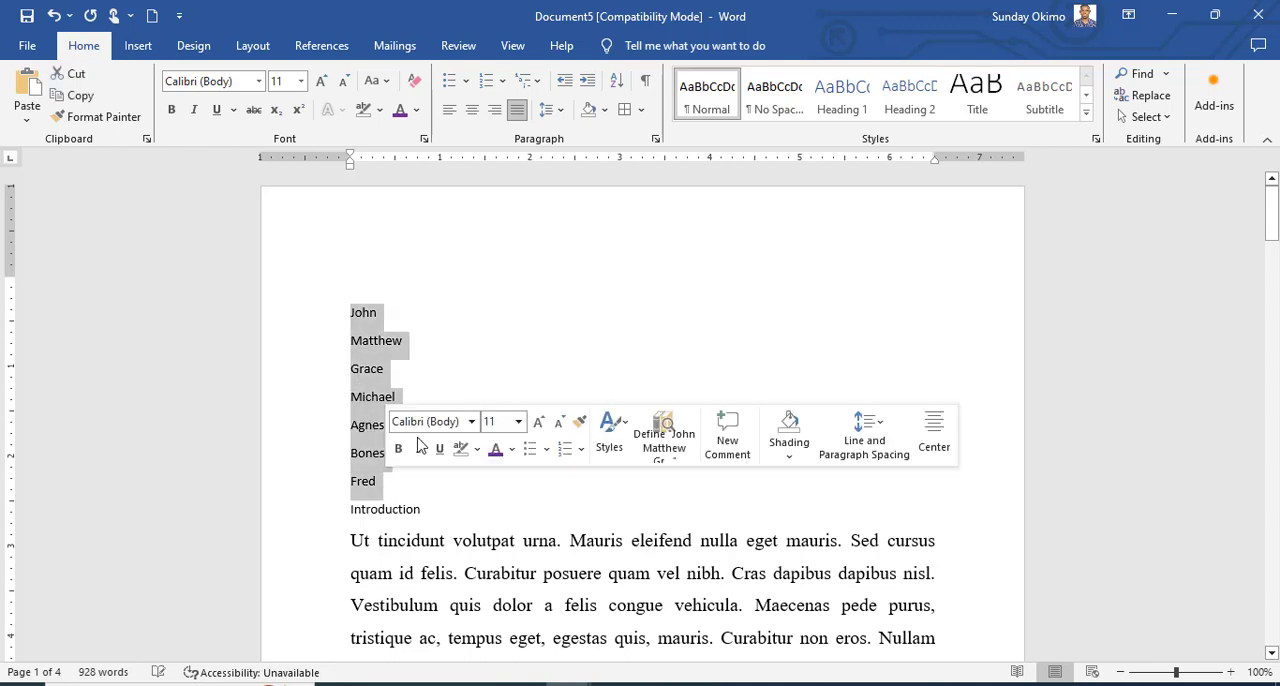
{"action": "left_click", "coordinate": [615, 81]}
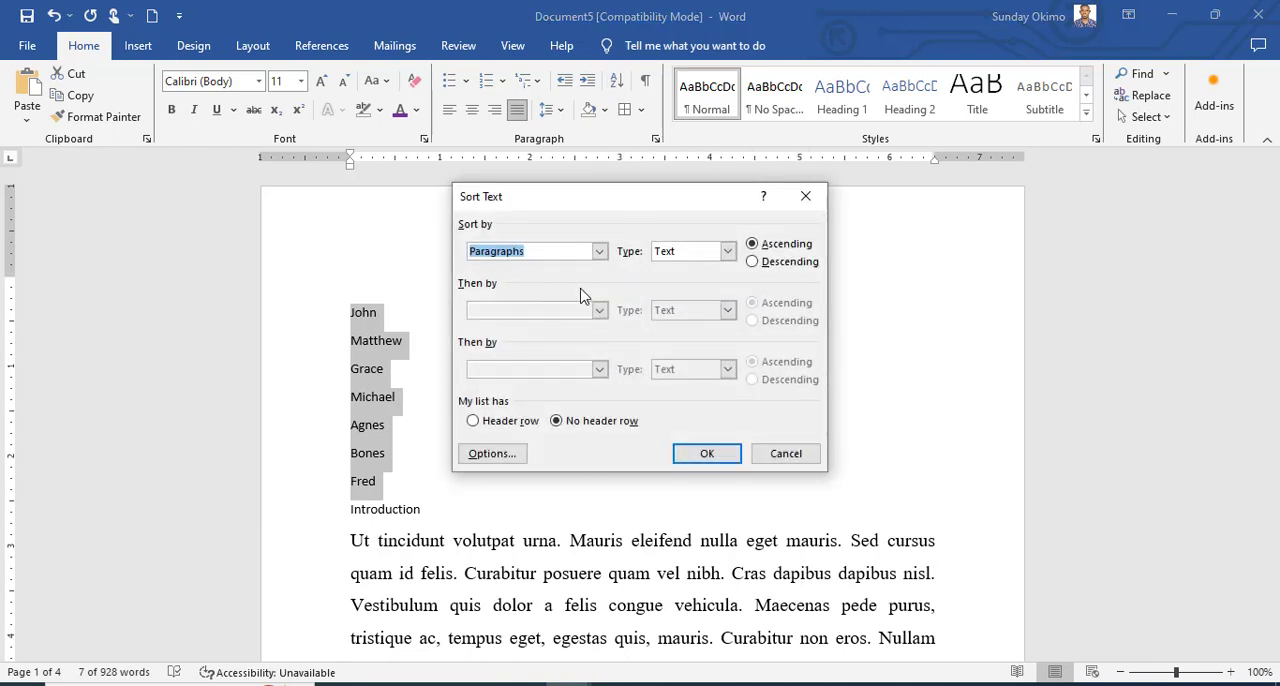
{"action": "left_click", "coordinate": [599, 252]}
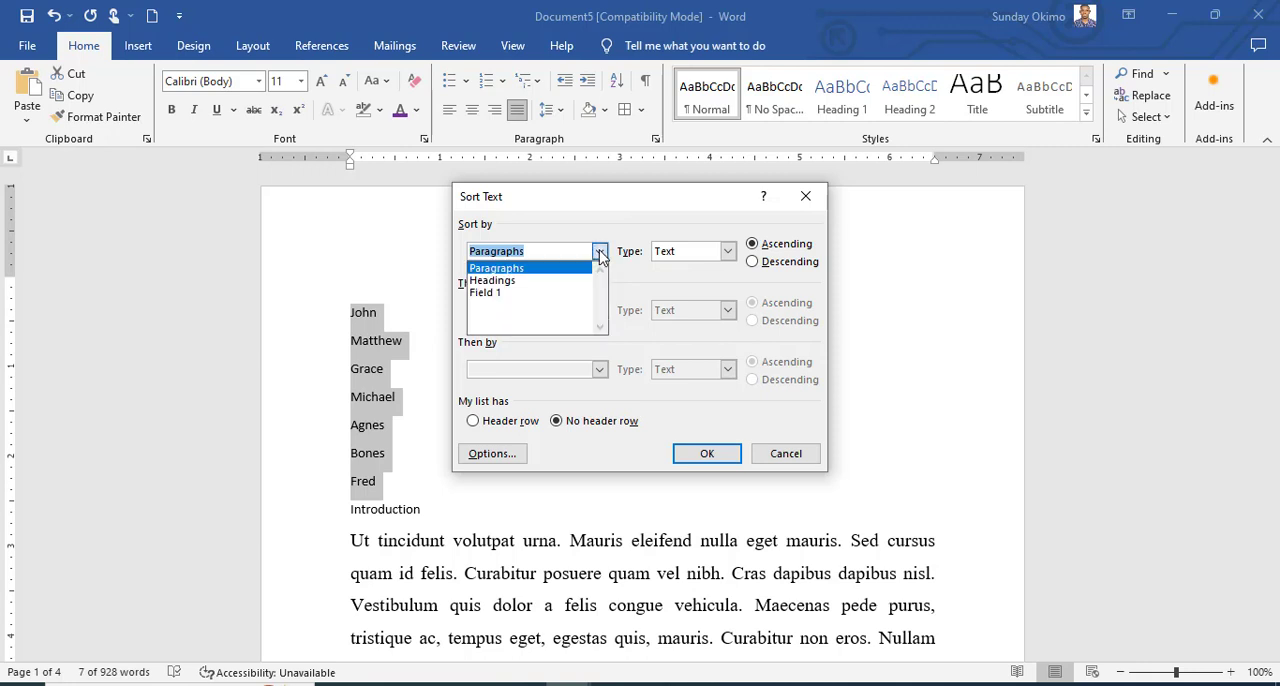
{"action": "left_click", "coordinate": [600, 255]}
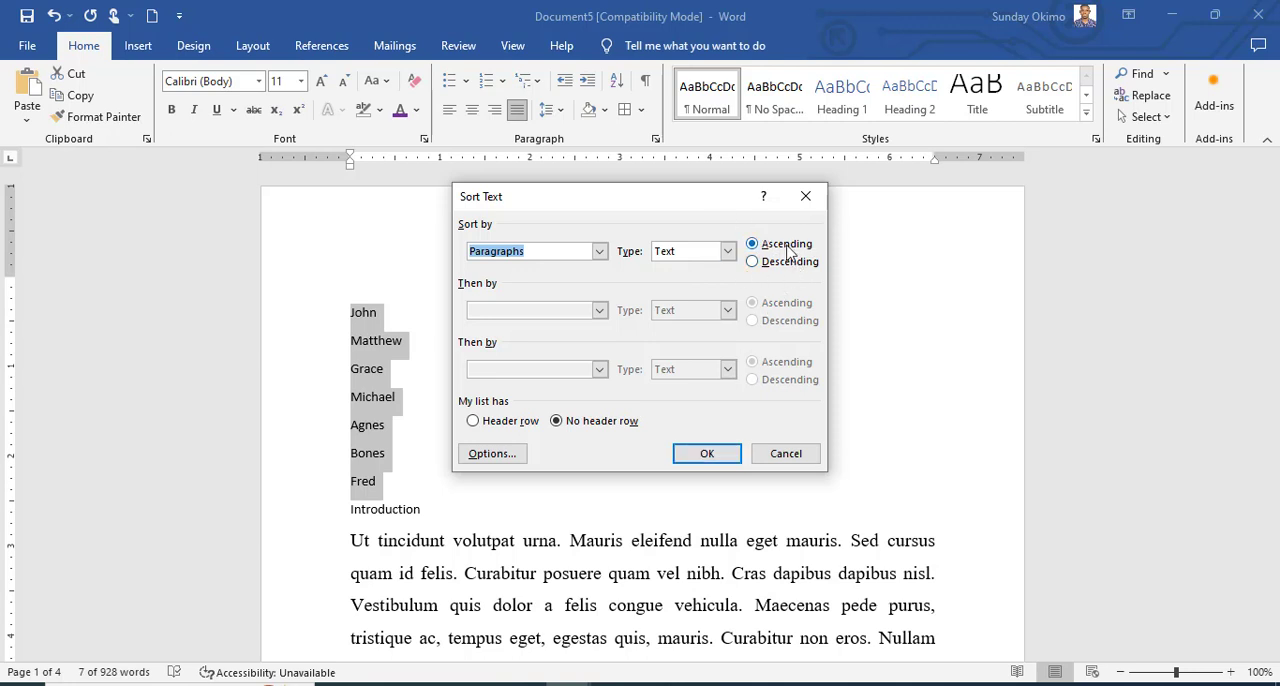
{"action": "left_click", "coordinate": [709, 456]}
{"action": "left_click", "coordinate": [400, 396]}
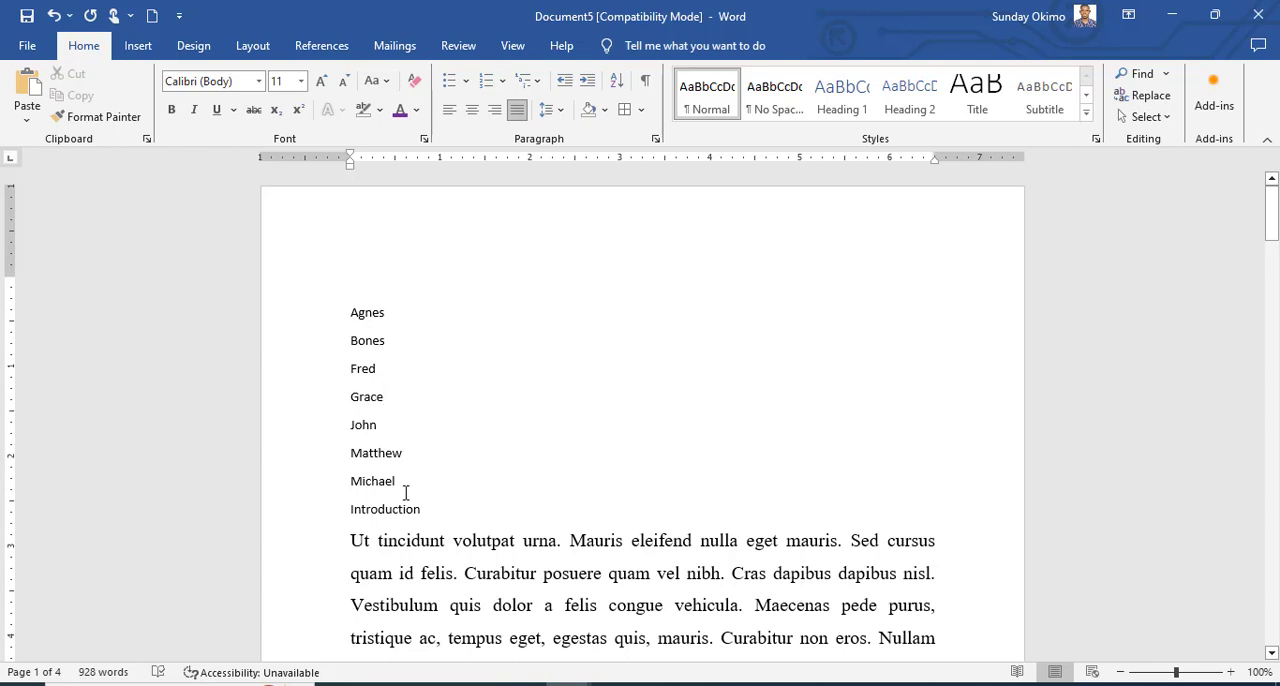
Sort the seven names above "Introduction" by Paragraphs as Text in descending order, with no header row.
{"action": "left_click_drag", "start_coordinate": [406, 491], "coordinate": [352, 314]}
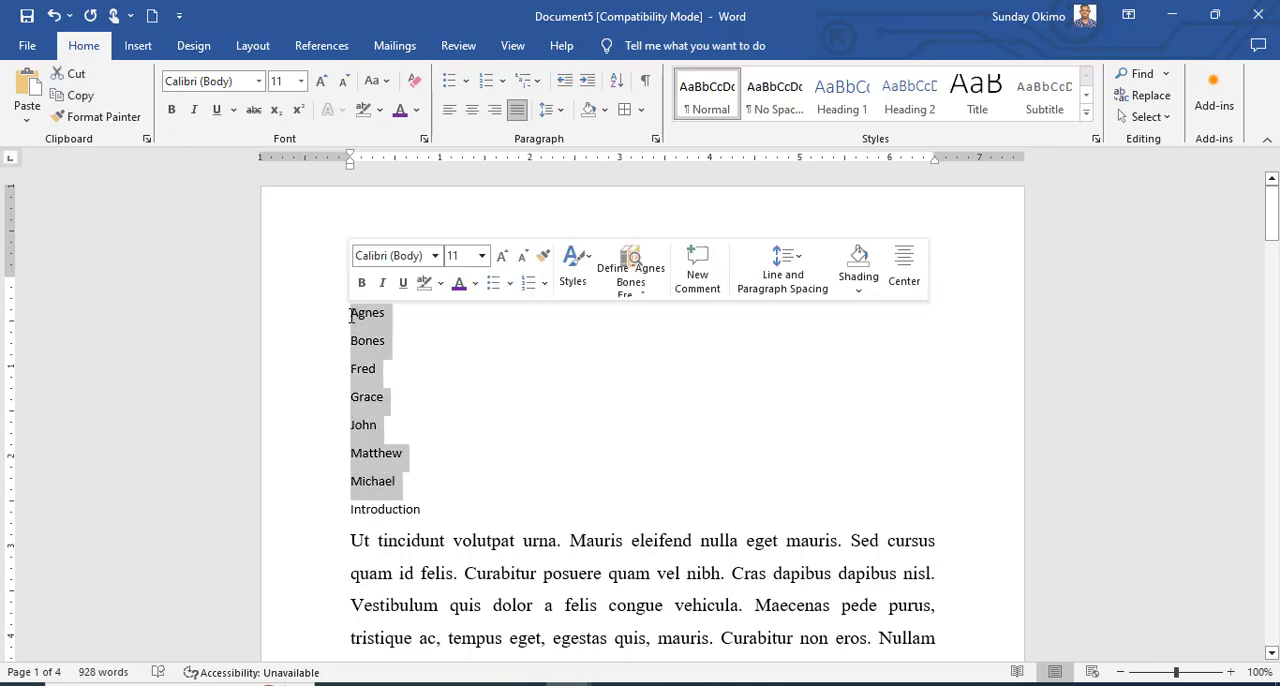
{"action": "left_click", "coordinate": [618, 84]}
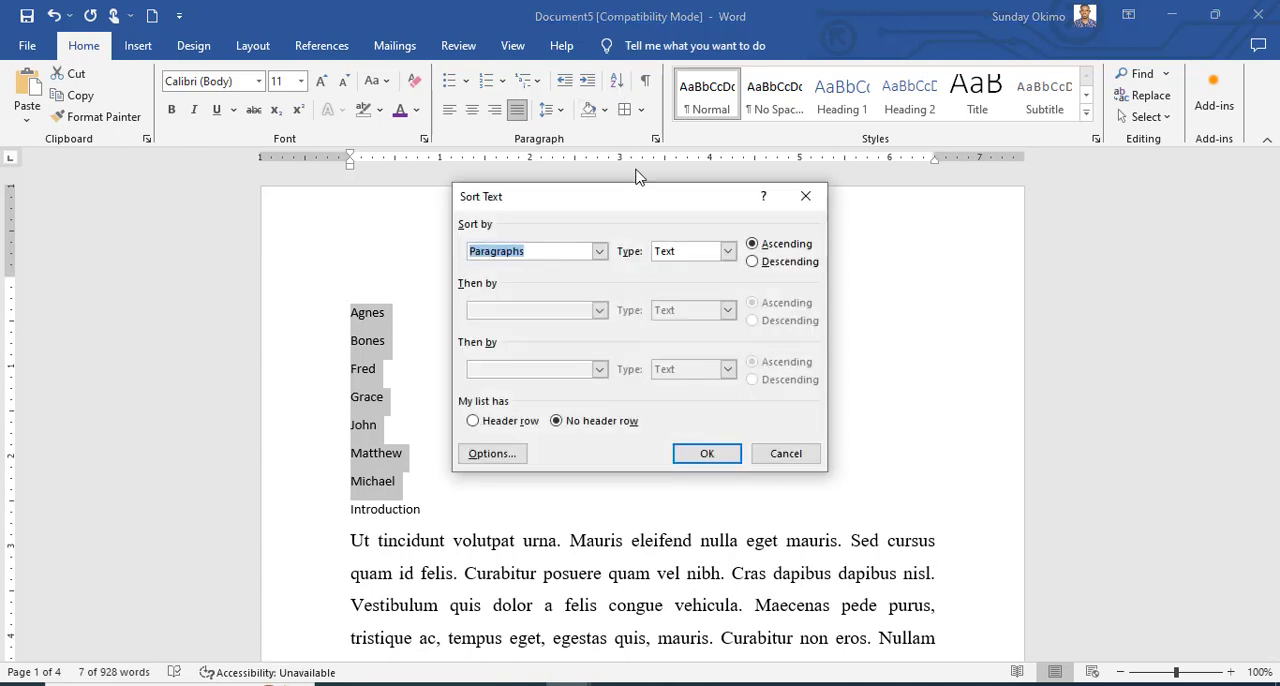
{"action": "left_click", "coordinate": [751, 262]}
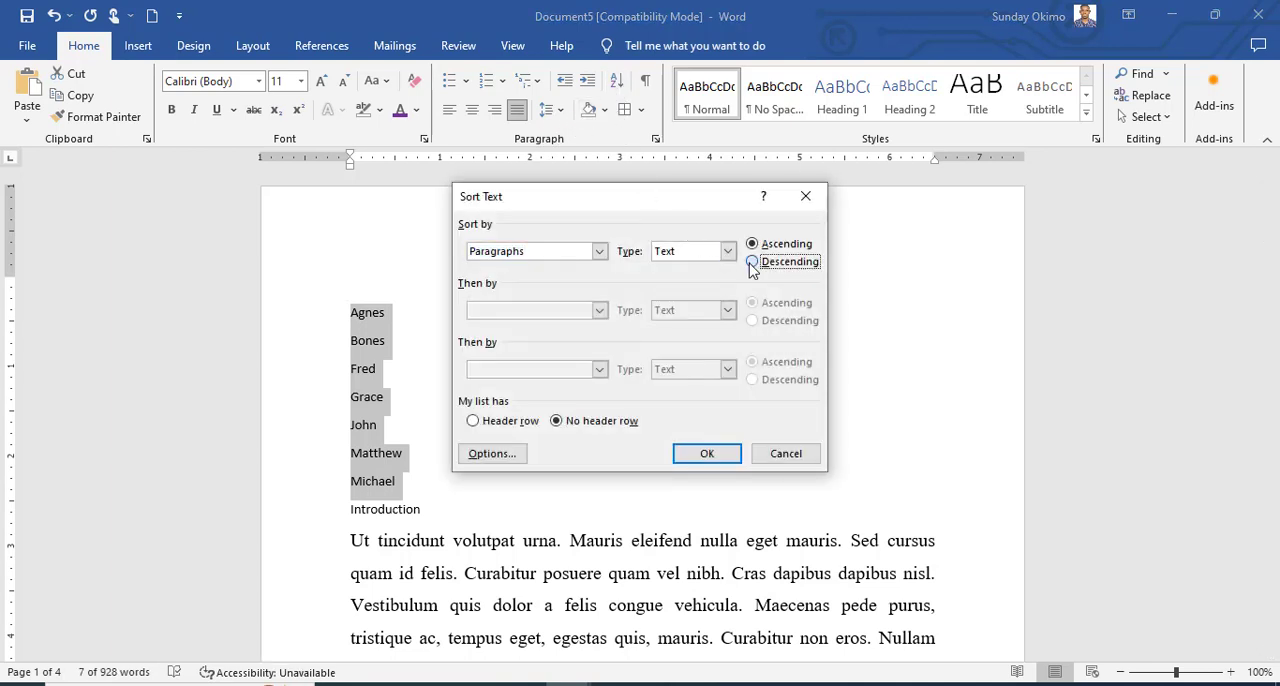
{"action": "left_click", "coordinate": [707, 454]}
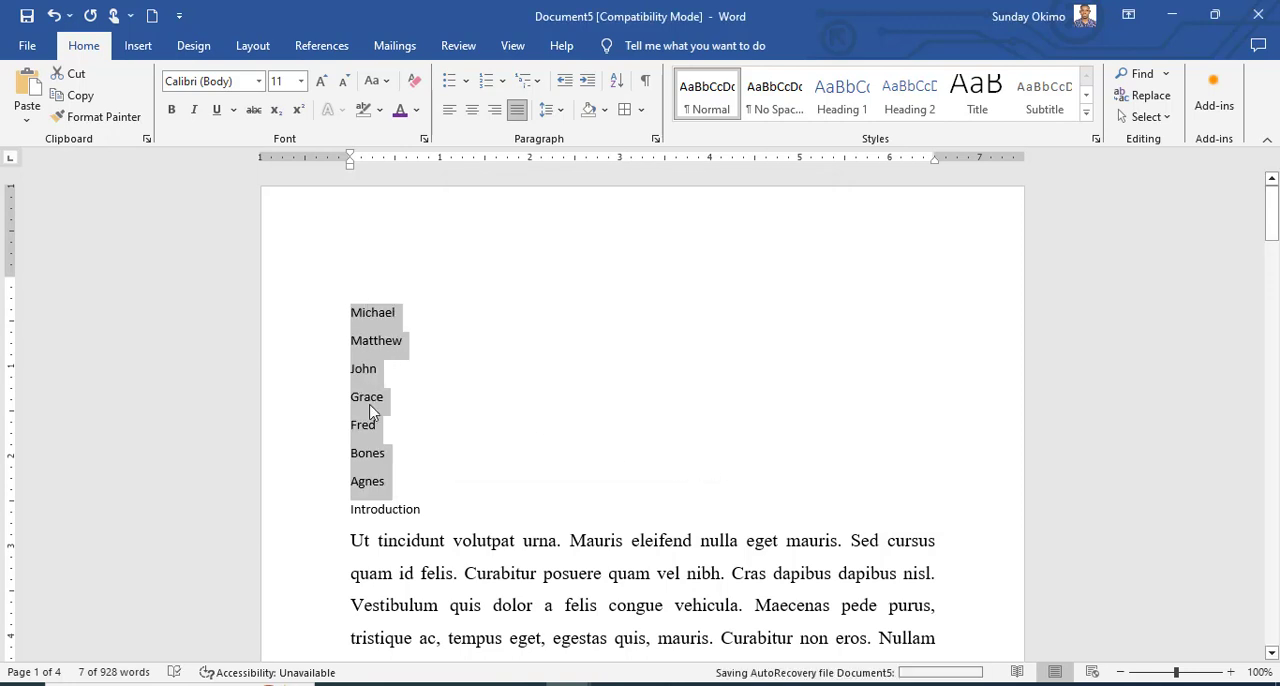
{"action": "left_click", "coordinate": [450, 465]}
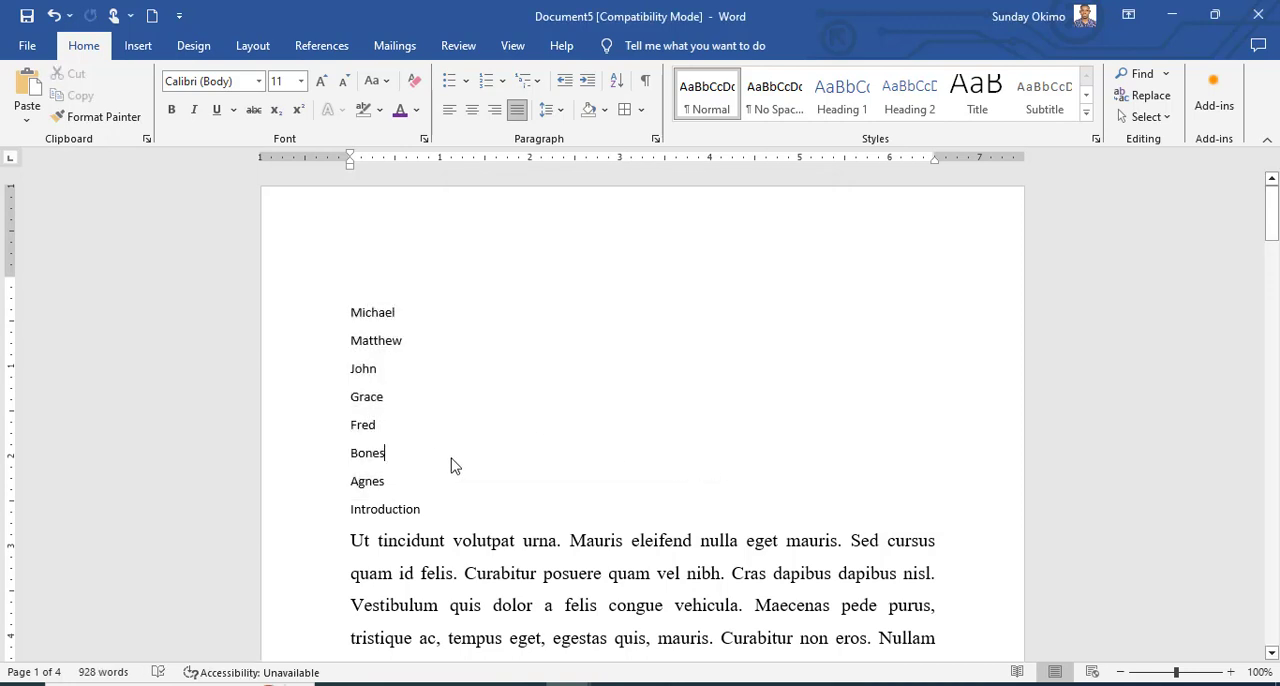
Show the paragraph marks and formatting symbols, examine them at the paragraph ends, and hide them again.
{"action": "left_click", "coordinate": [646, 82]}
{"action": "scroll", "coordinate": [565, 320], "scroll_direction": "down", "scroll_amount": 3}
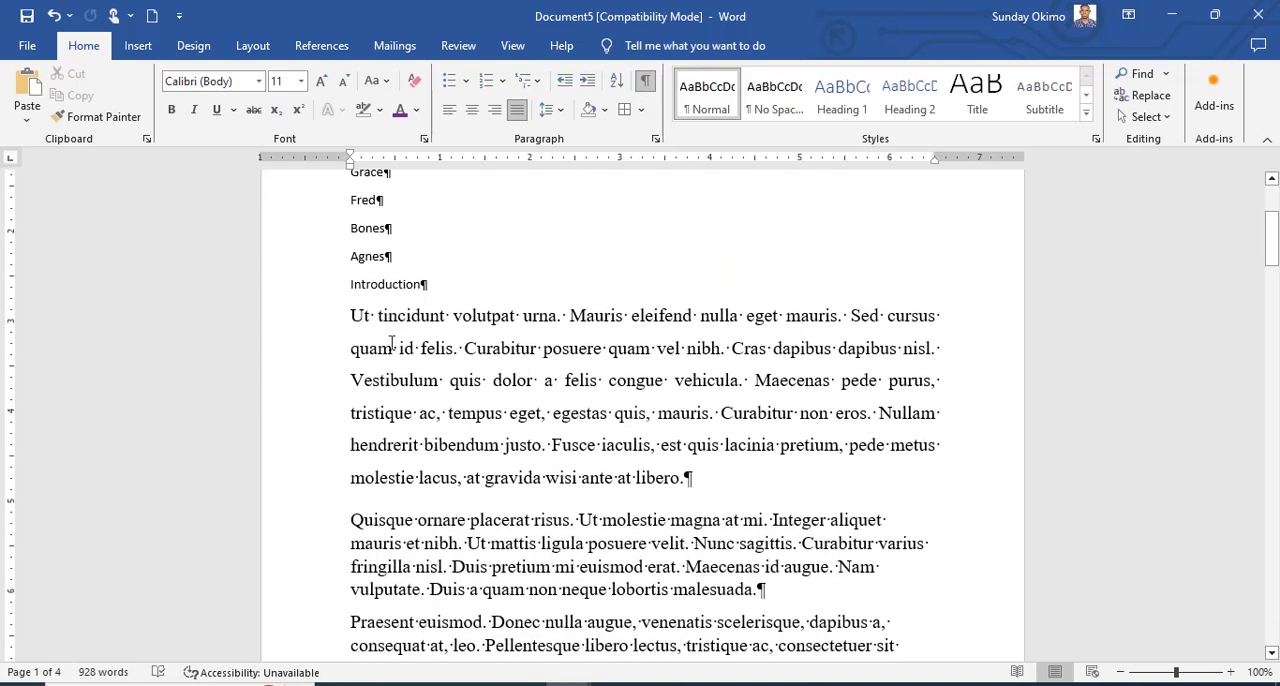
{"action": "left_click", "coordinate": [711, 483]}
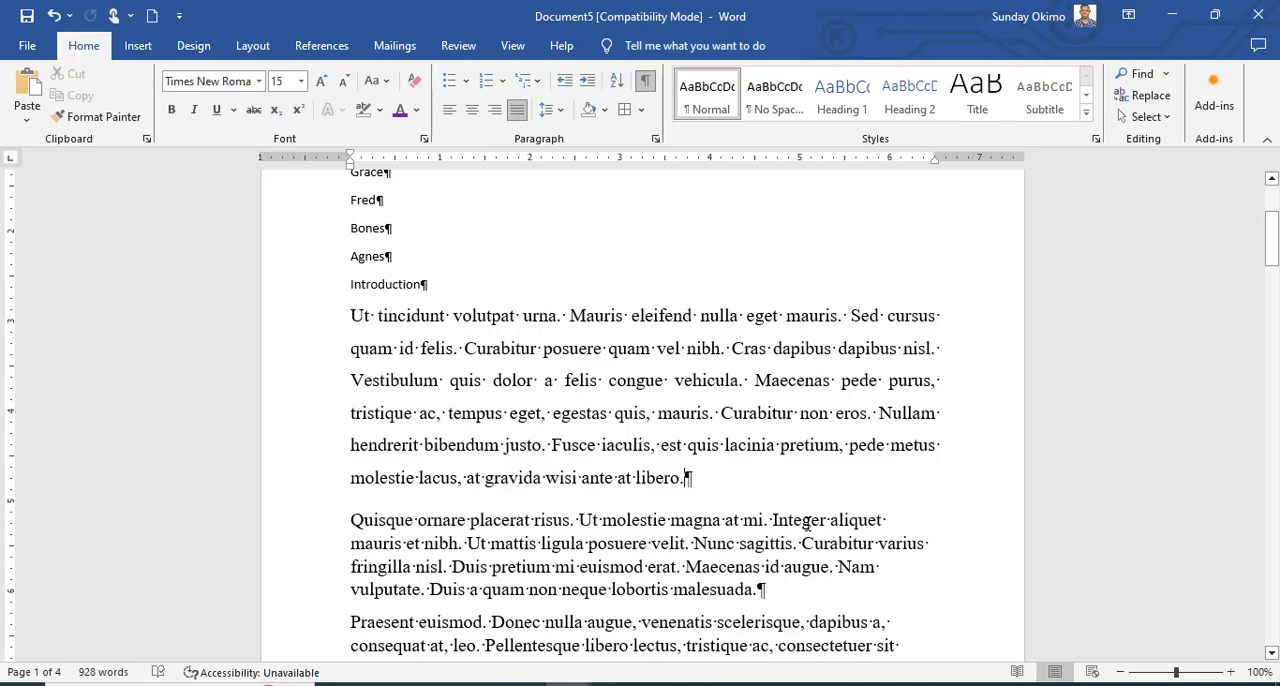
{"action": "left_click", "coordinate": [783, 599]}
{"action": "scroll", "coordinate": [795, 570], "scroll_direction": "down", "scroll_amount": 3}
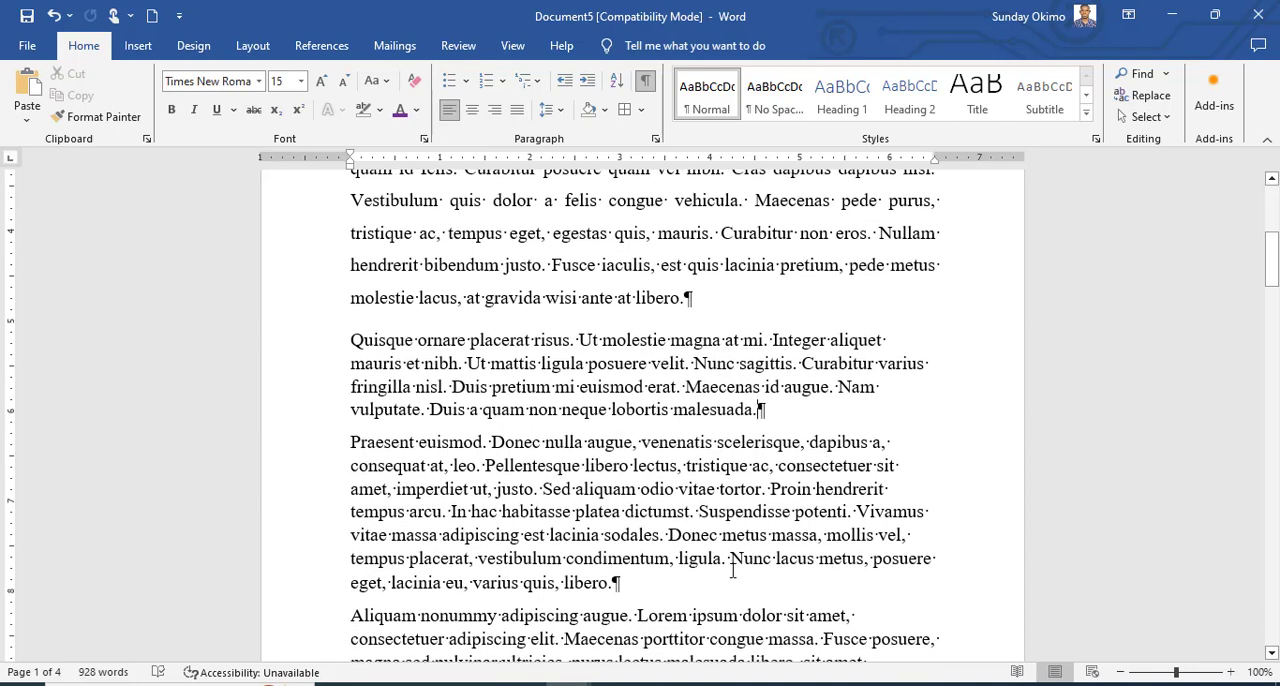
{"action": "scroll", "coordinate": [668, 370], "scroll_direction": "up", "scroll_amount": 7}
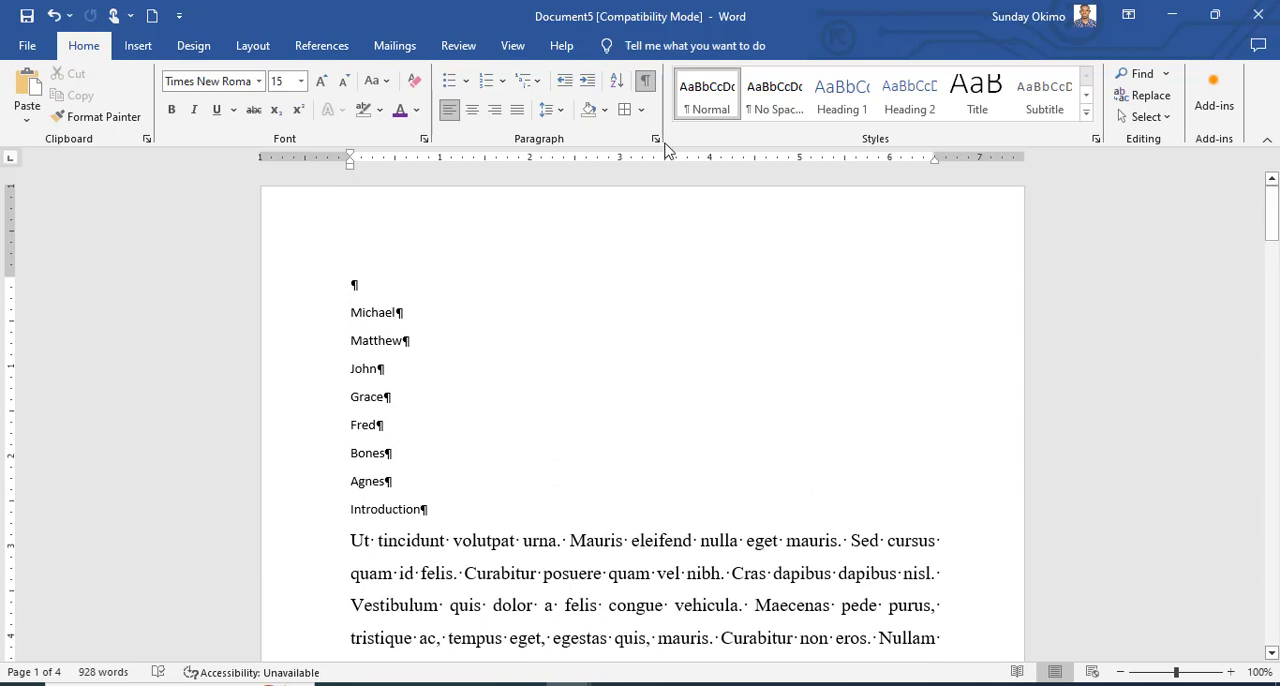
{"action": "left_click", "coordinate": [647, 84]}
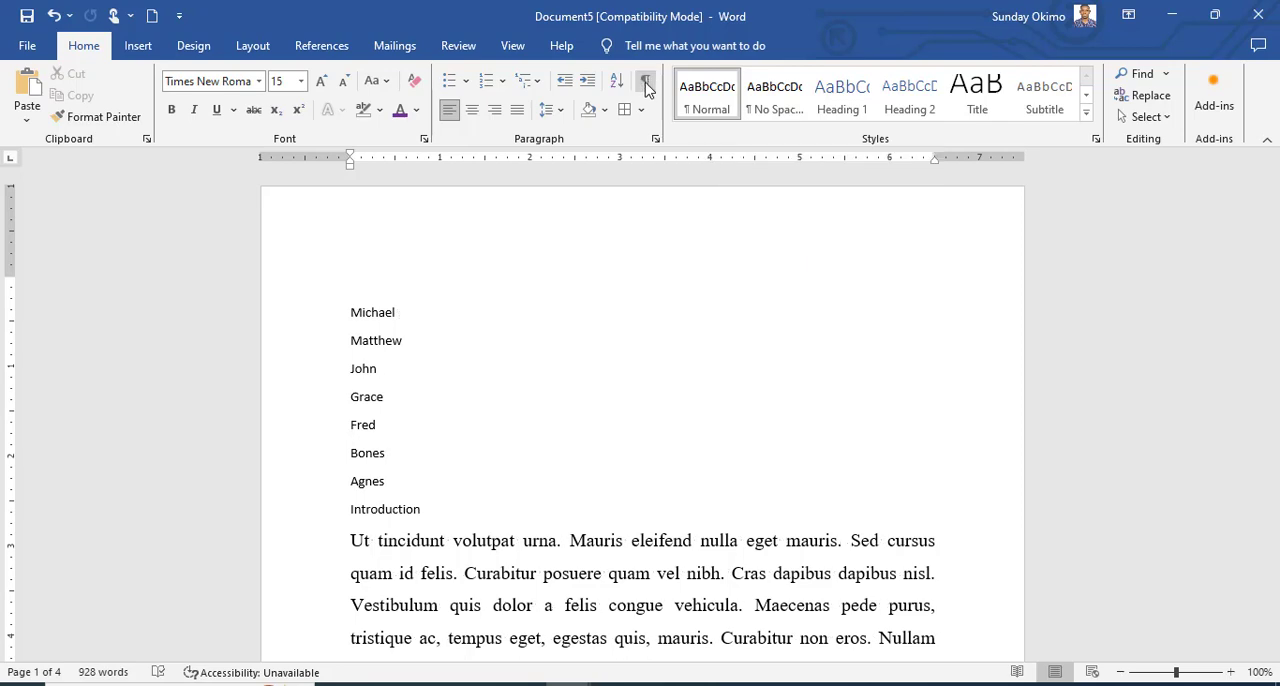
{"action": "scroll", "coordinate": [660, 378], "scroll_direction": "down", "scroll_amount": 6}
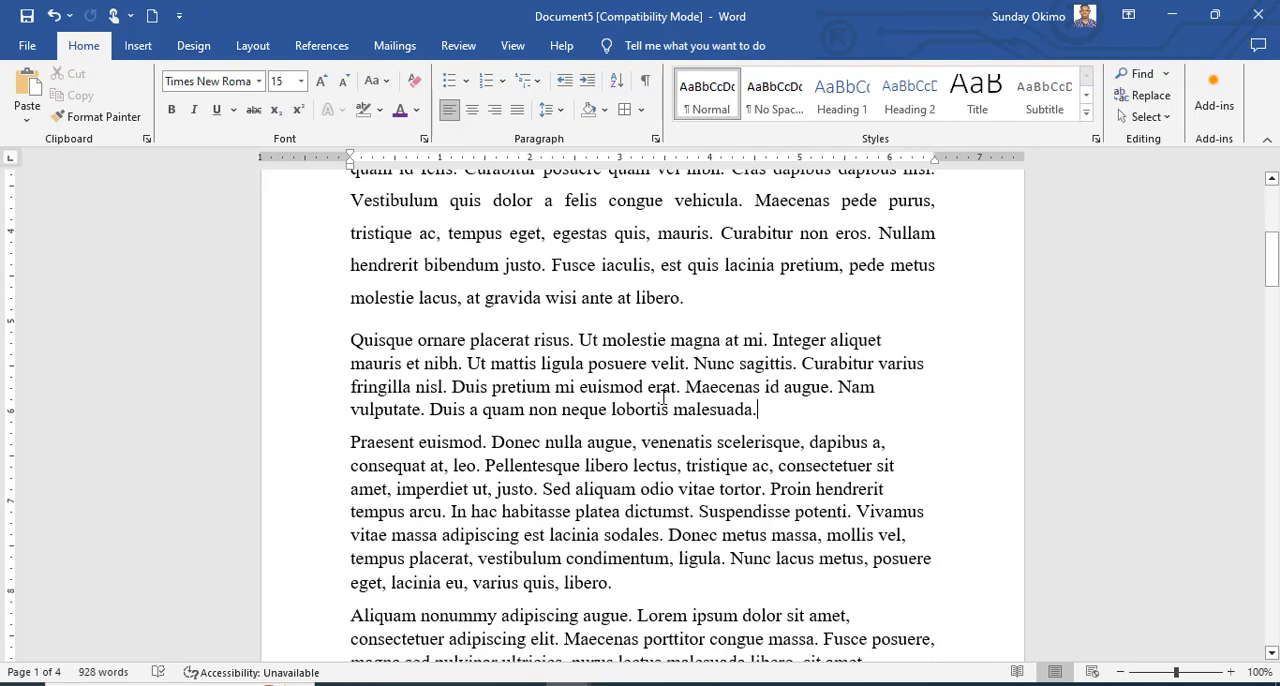
{"action": "scroll", "coordinate": [663, 393], "scroll_direction": "up", "scroll_amount": 3}
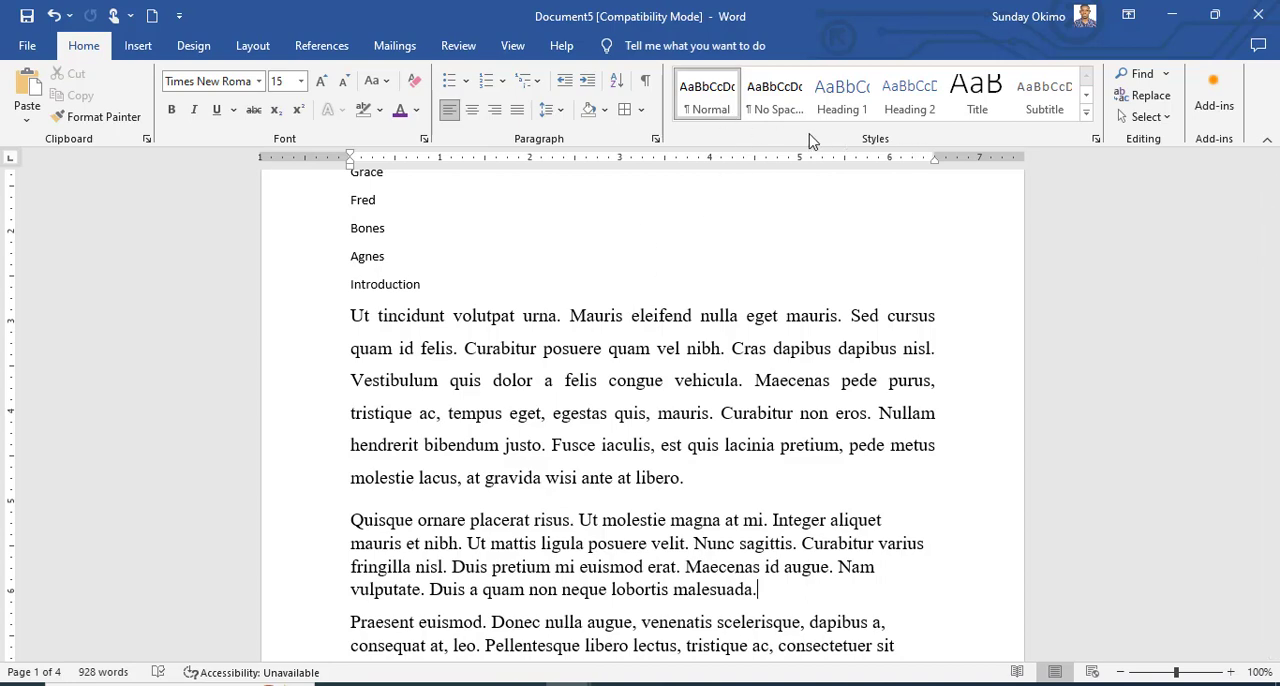
Review the Indents and Spacing and the Line and Page Breaks settings of the paragraph starting with "Quisque".
{"action": "left_click", "coordinate": [656, 140]}
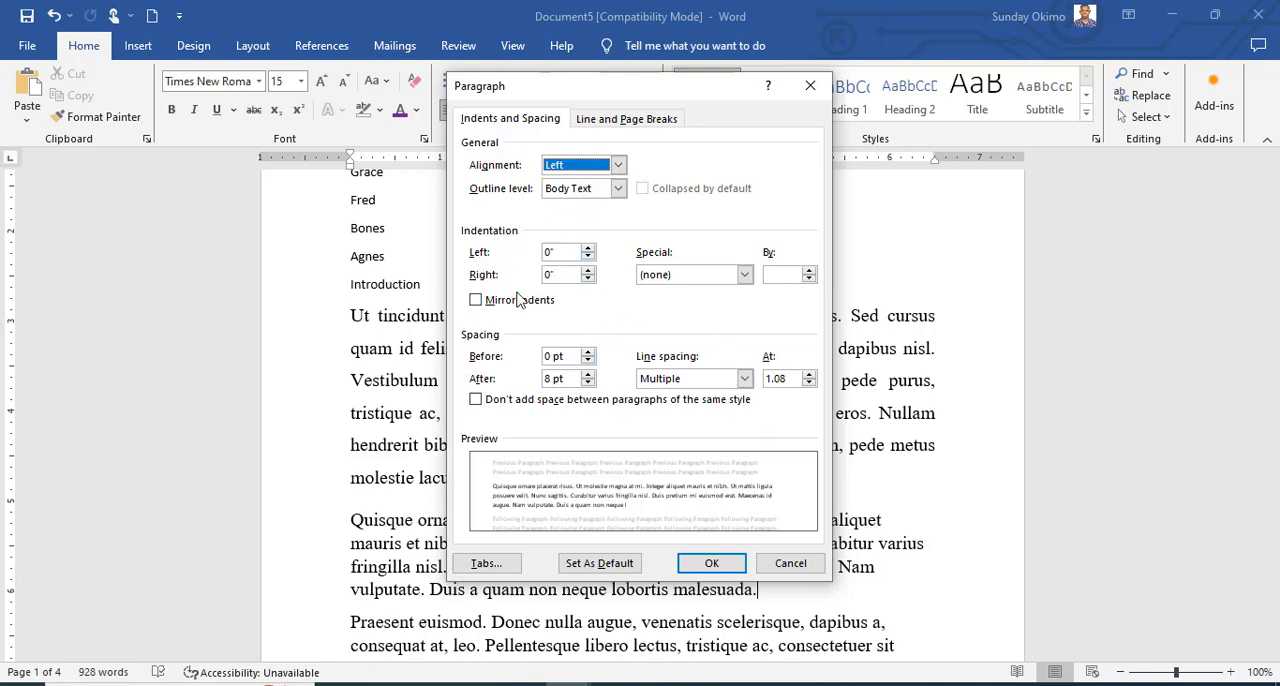
{"action": "left_click", "coordinate": [633, 126]}
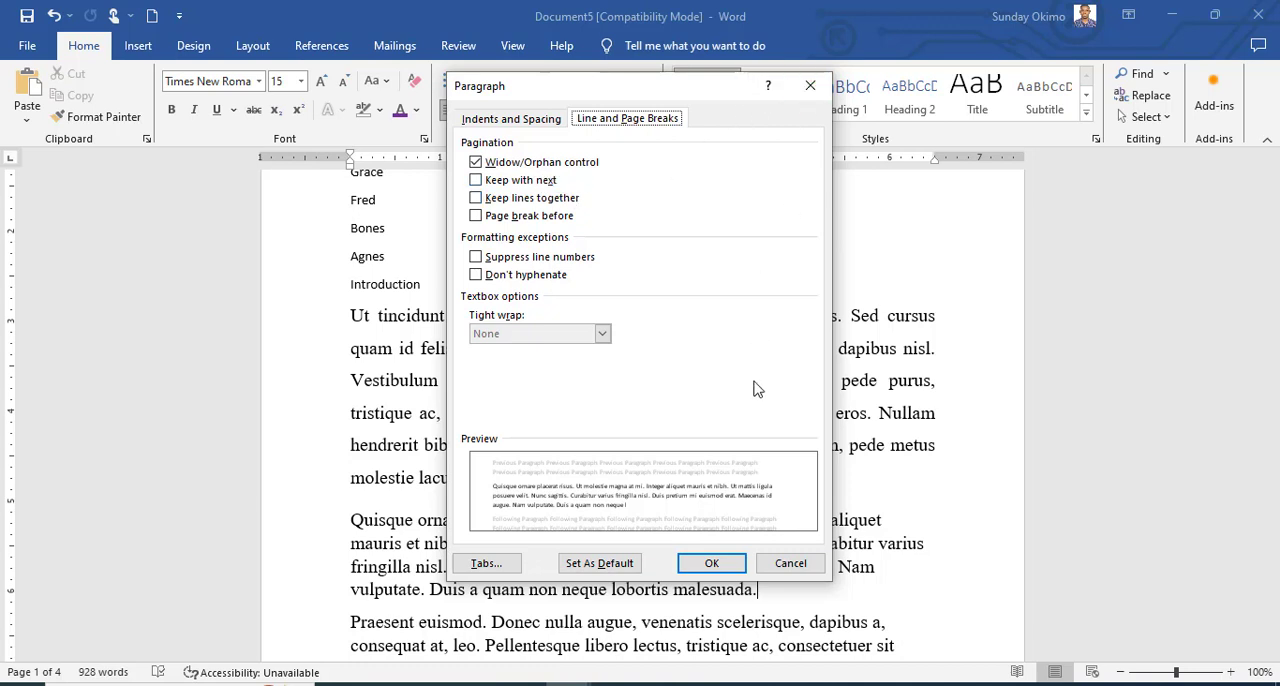
{"action": "left_click", "coordinate": [712, 566]}
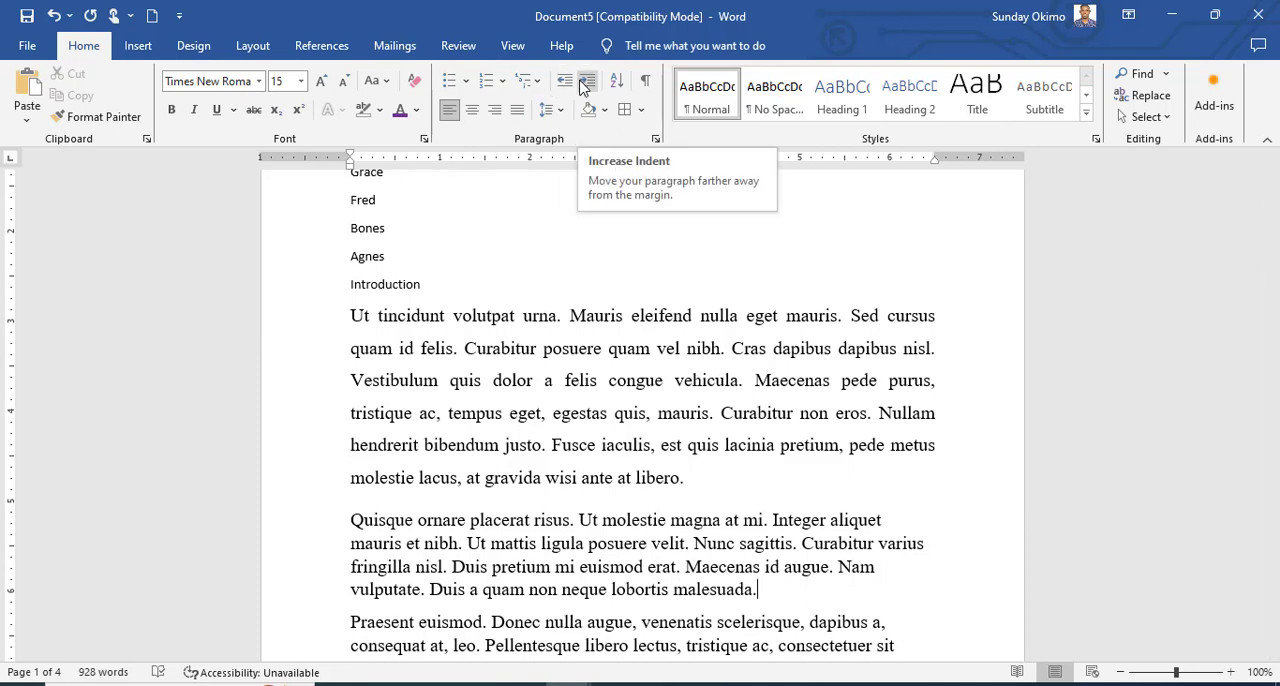
Try increasing the indent of the first paragraph under "Introduction" by two levels, and decrease it by two levels again.
{"action": "left_click", "coordinate": [348, 315]}
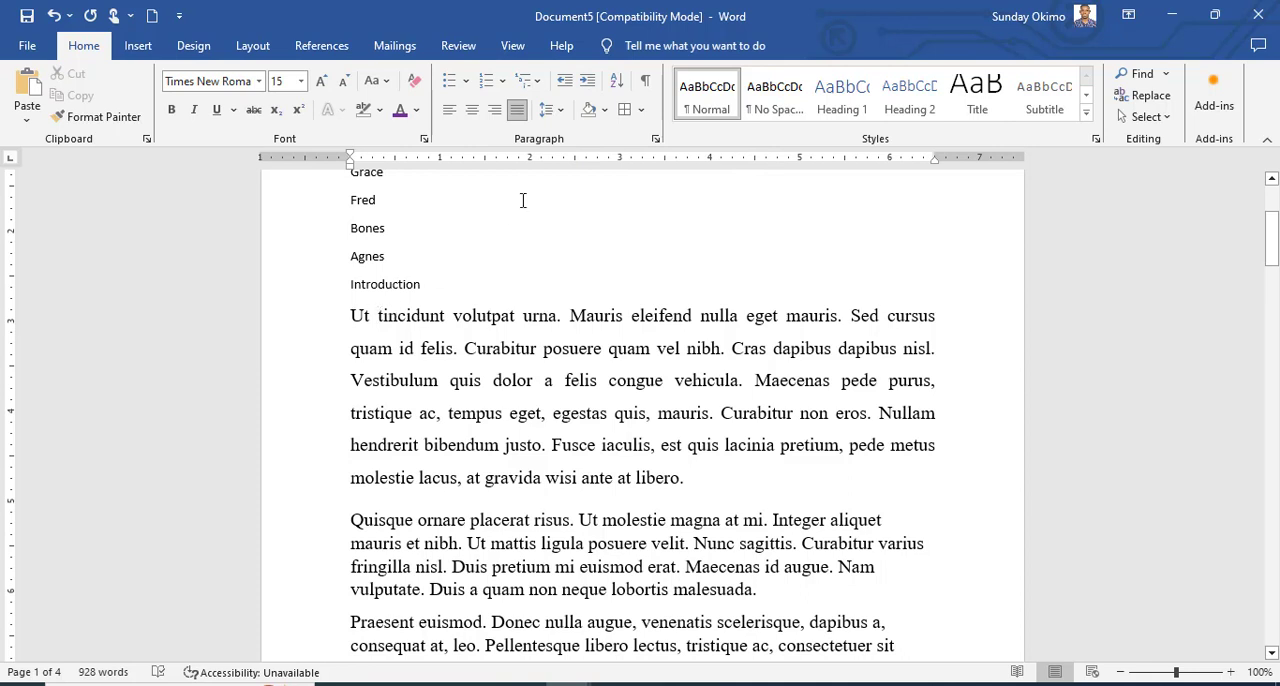
{"action": "left_click", "coordinate": [588, 87]}
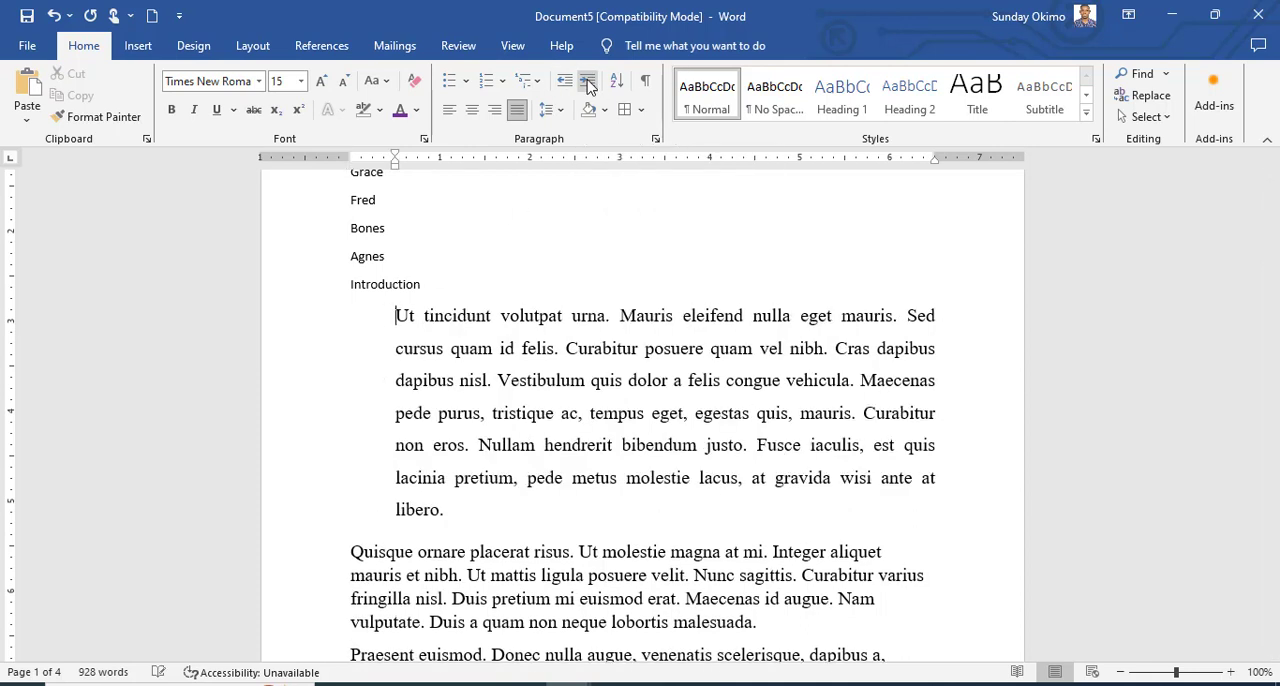
{"action": "left_click", "coordinate": [588, 87]}
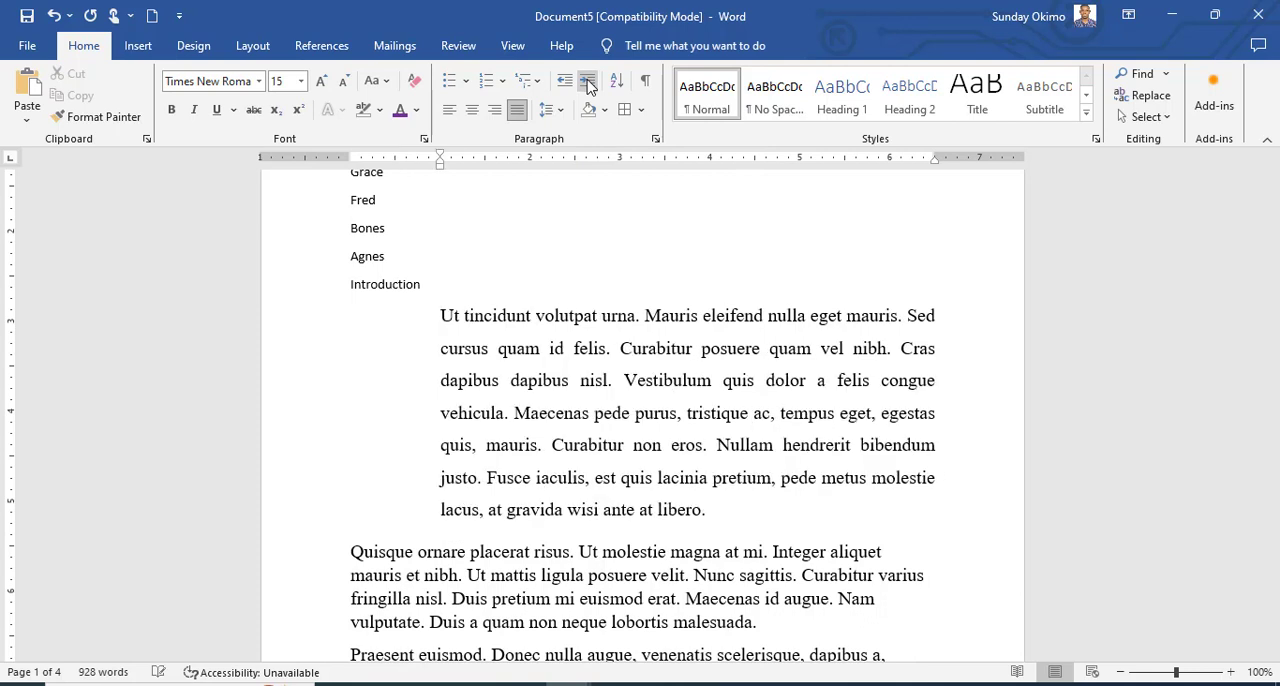
{"action": "left_click", "coordinate": [566, 82]}
{"action": "left_click", "coordinate": [566, 82]}
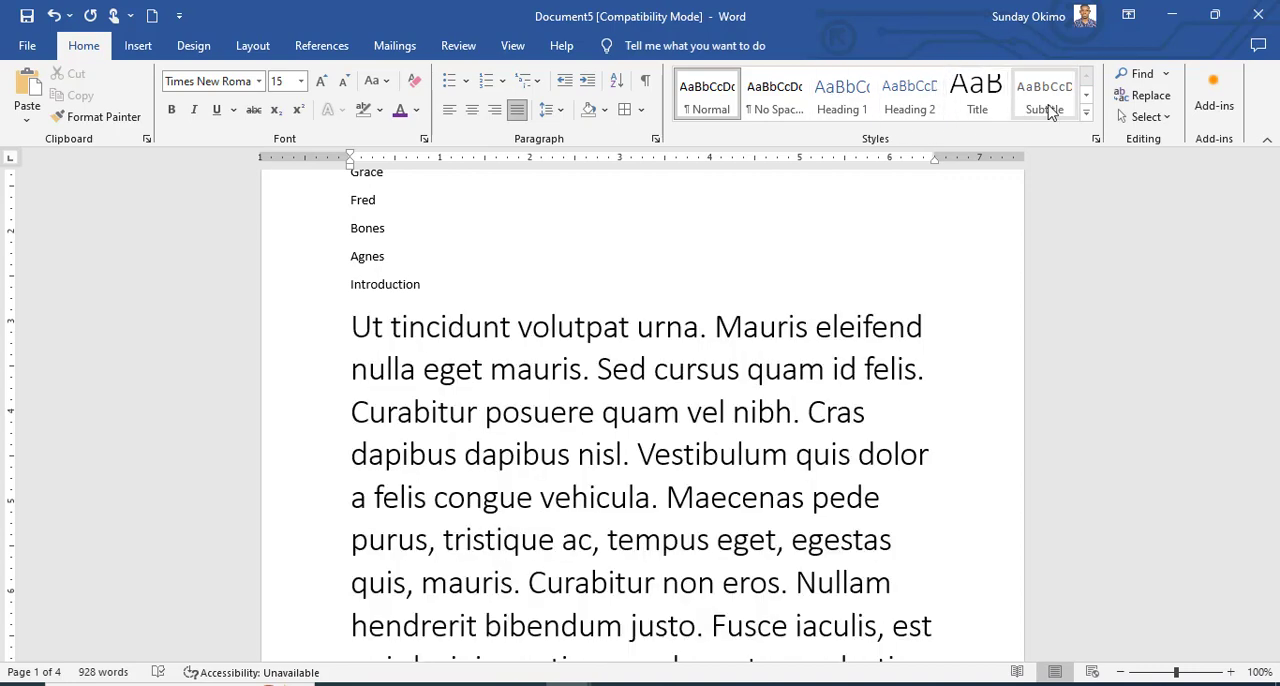
Search the document for "nam" and close the search results.
{"action": "left_click", "coordinate": [1166, 75]}
{"action": "left_click", "coordinate": [1153, 98]}
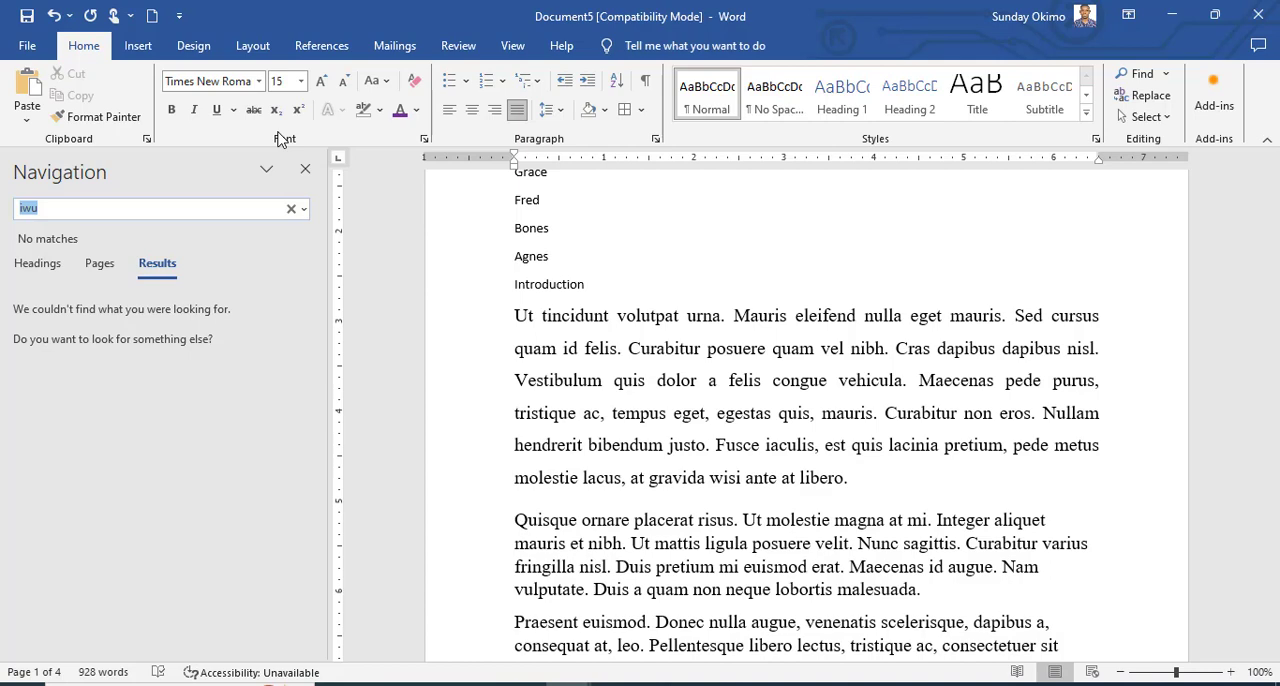
{"action": "type", "text": "nam"}
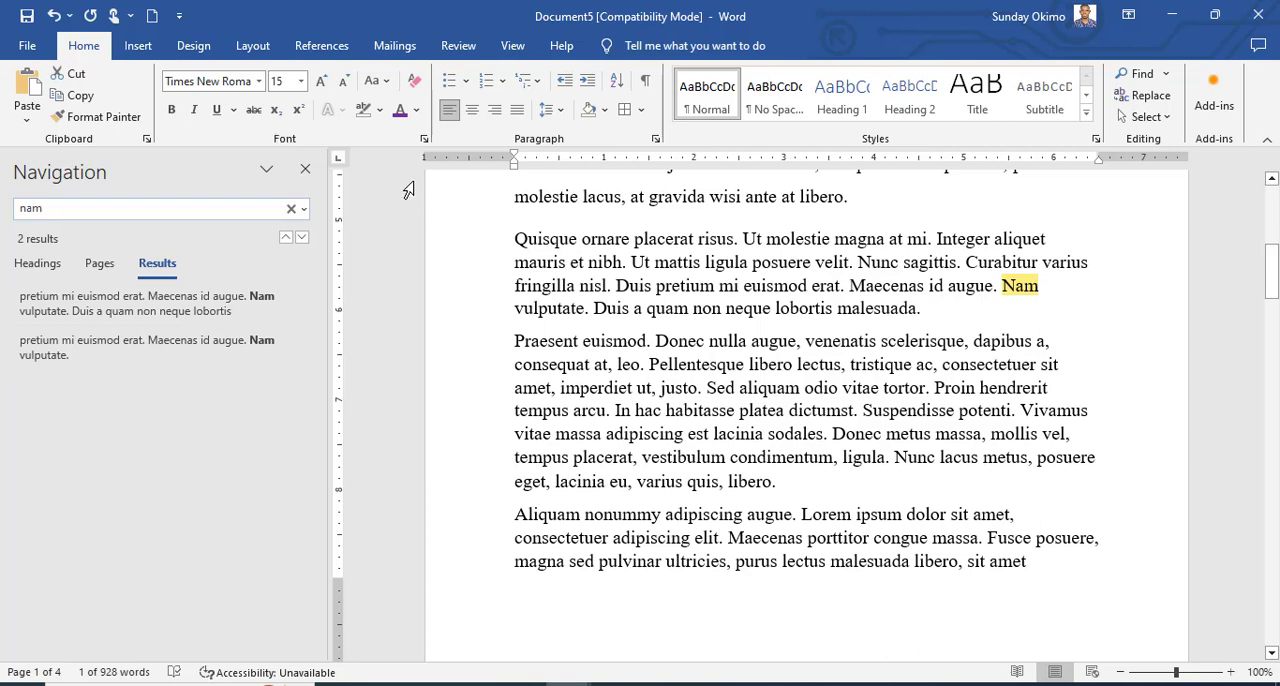
{"action": "left_click", "coordinate": [307, 171]}
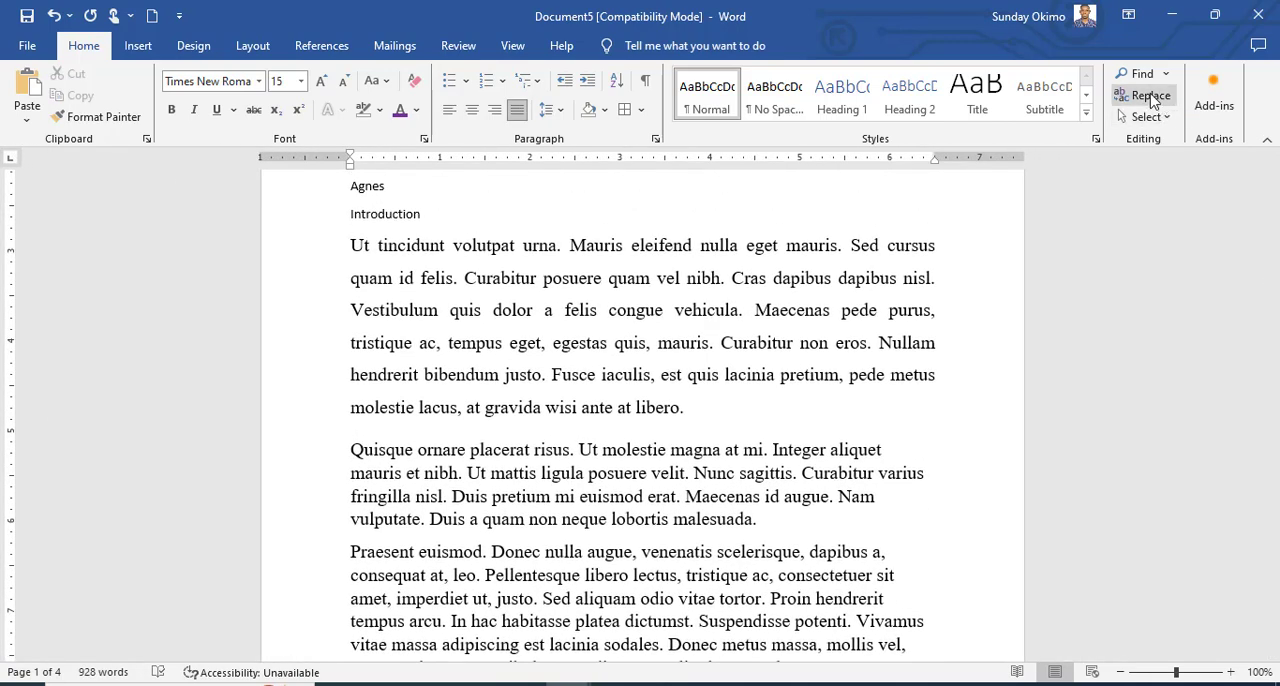
Replace the first occurrence of "nam" with "go", replace all the remaining ones, and close Find and Replace.
{"action": "left_click", "coordinate": [1150, 96]}
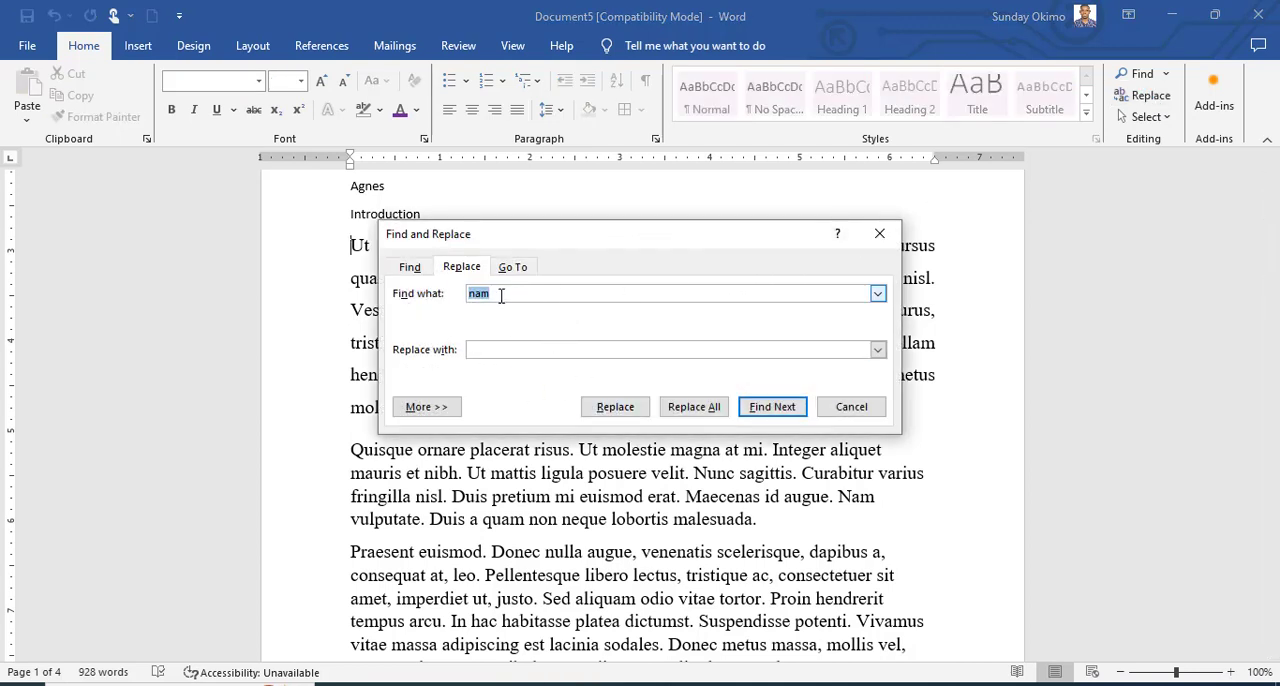
{"action": "left_click", "coordinate": [512, 348]}
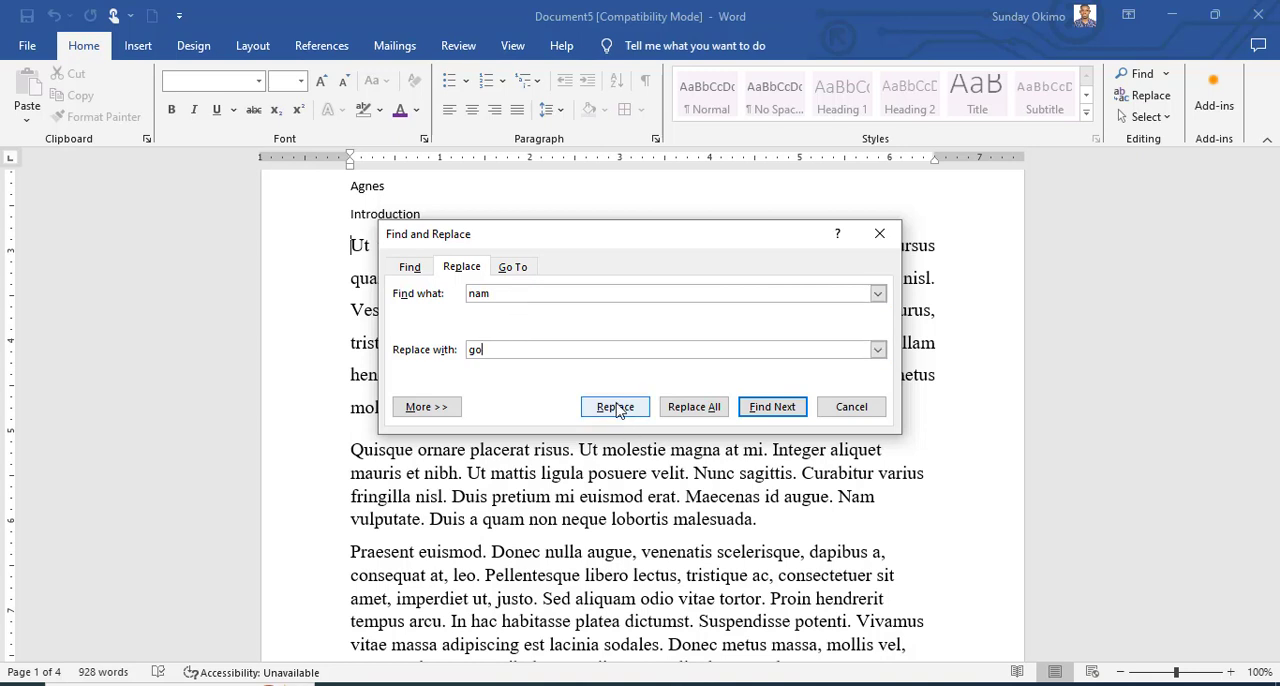
{"action": "left_click", "coordinate": [615, 407]}
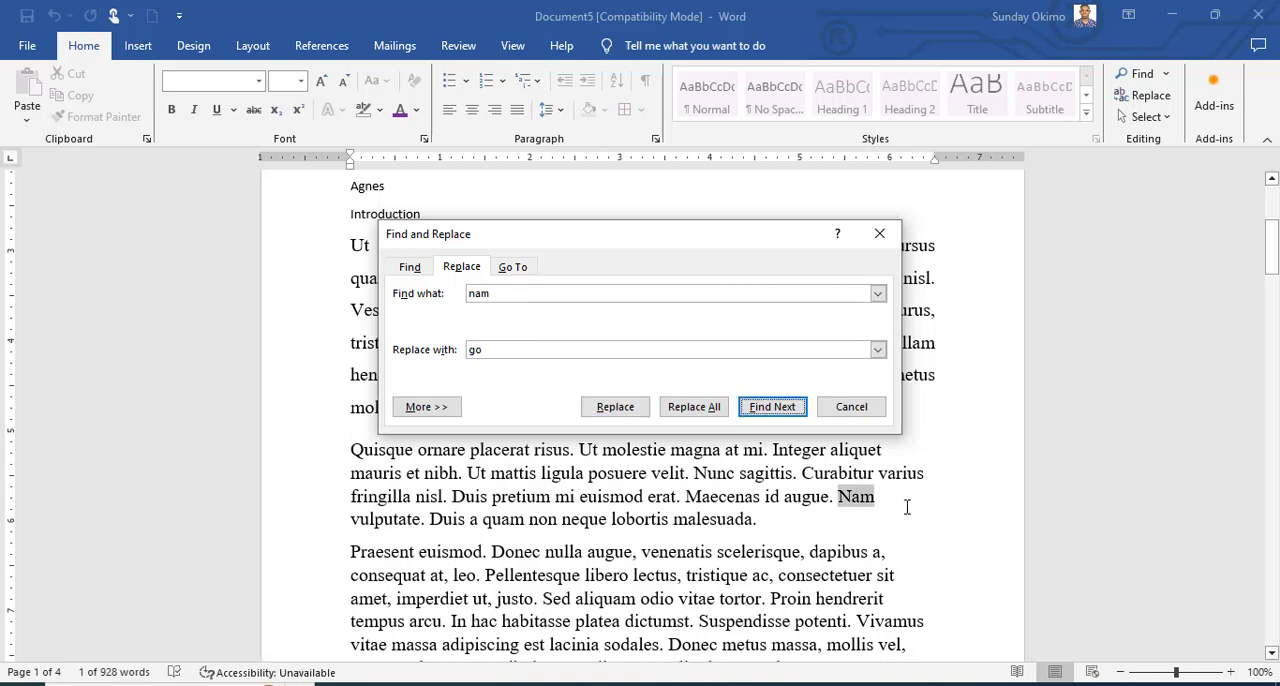
{"action": "left_click", "coordinate": [628, 410]}
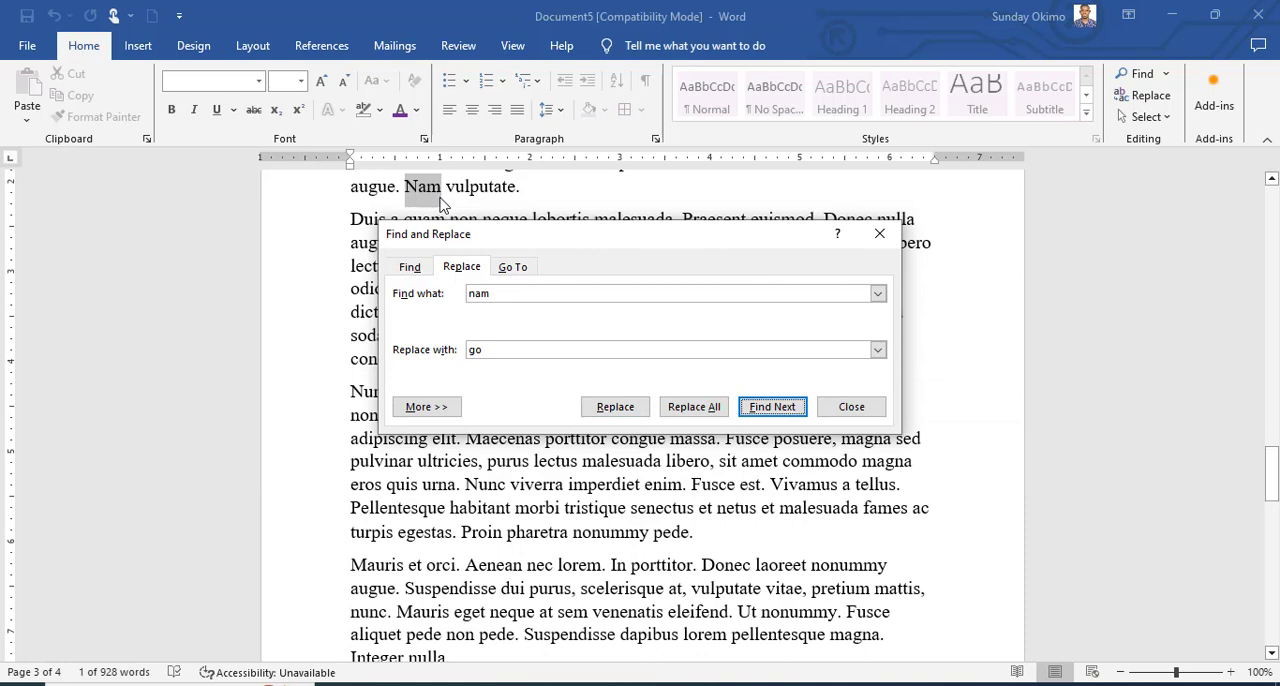
{"action": "left_click", "coordinate": [704, 411]}
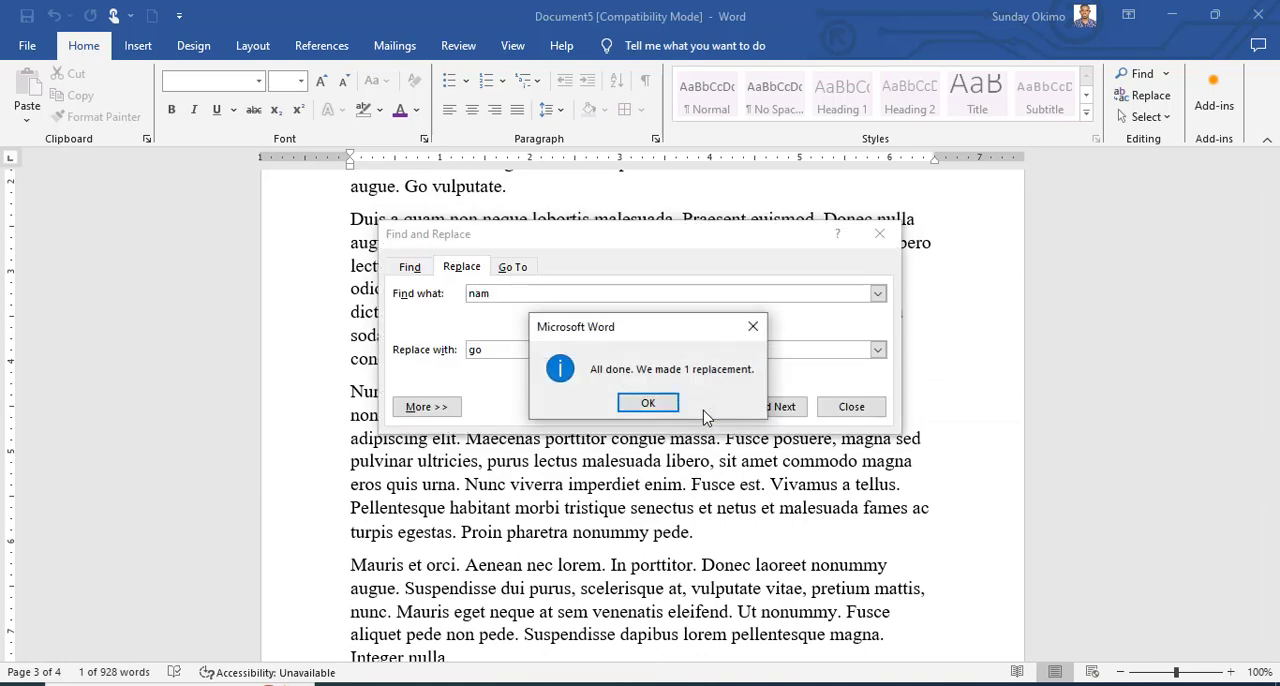
{"action": "left_click", "coordinate": [646, 403]}
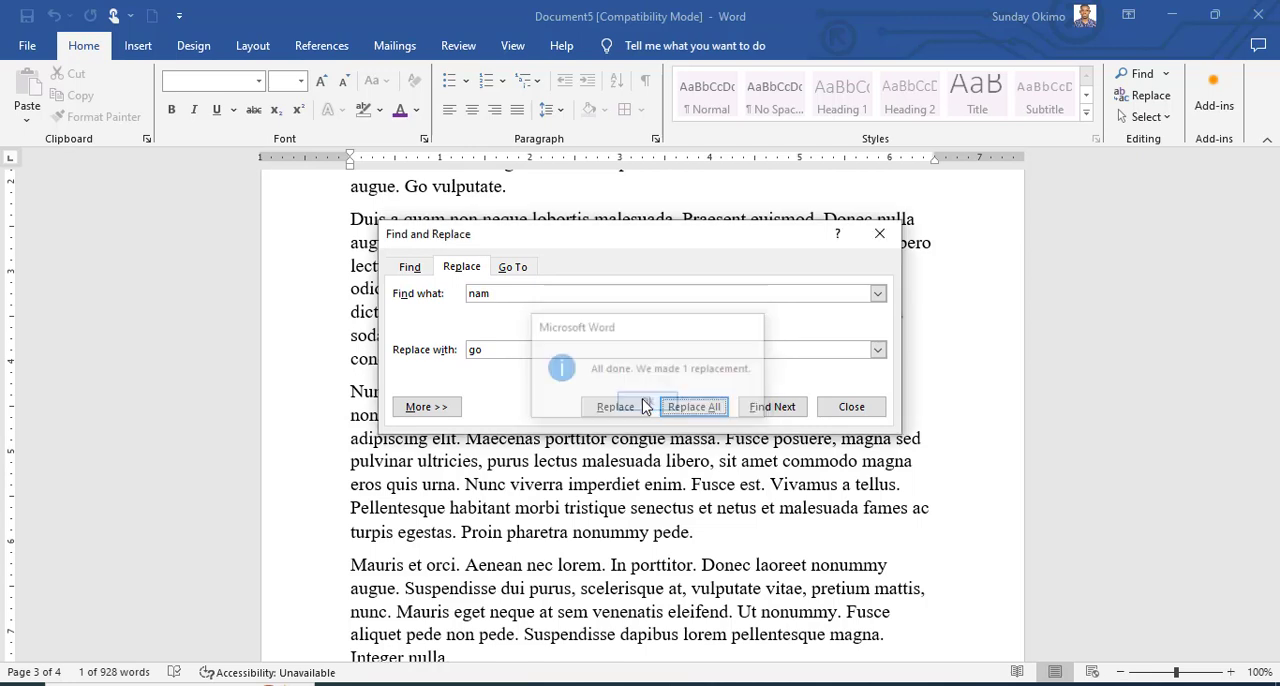
{"action": "left_click", "coordinate": [851, 408]}
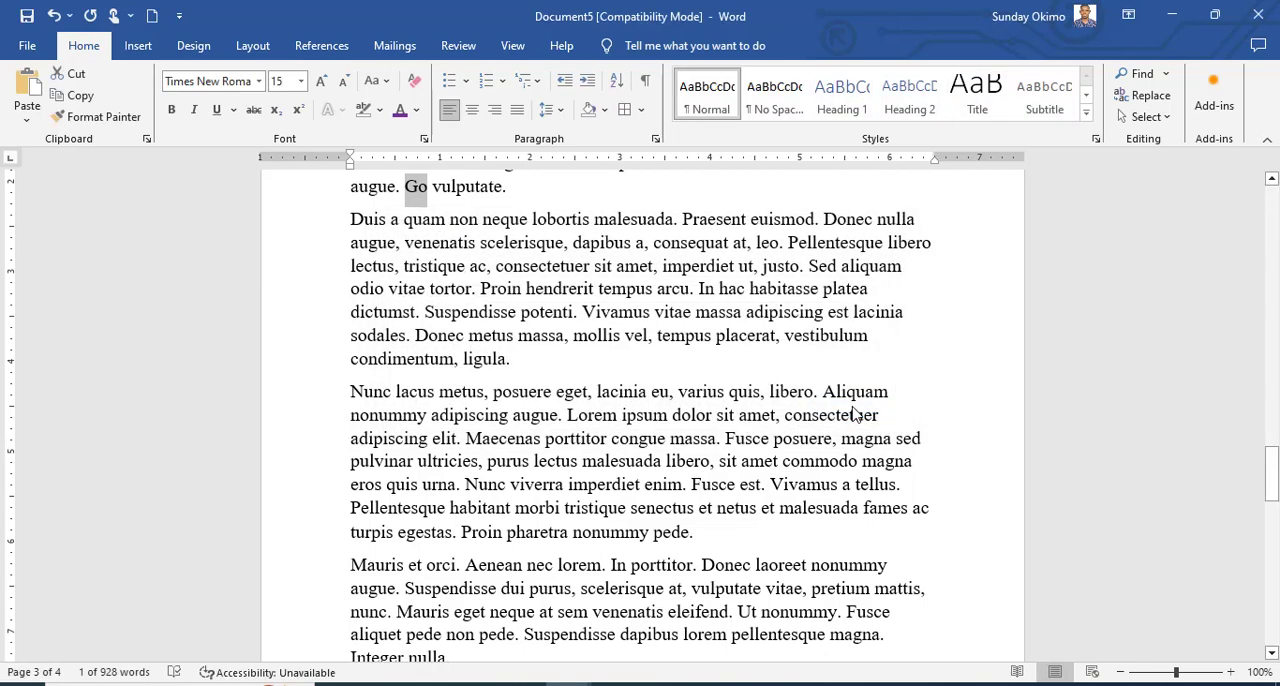
{"action": "scroll", "coordinate": [824, 379], "scroll_direction": "up", "scroll_amount": 2}
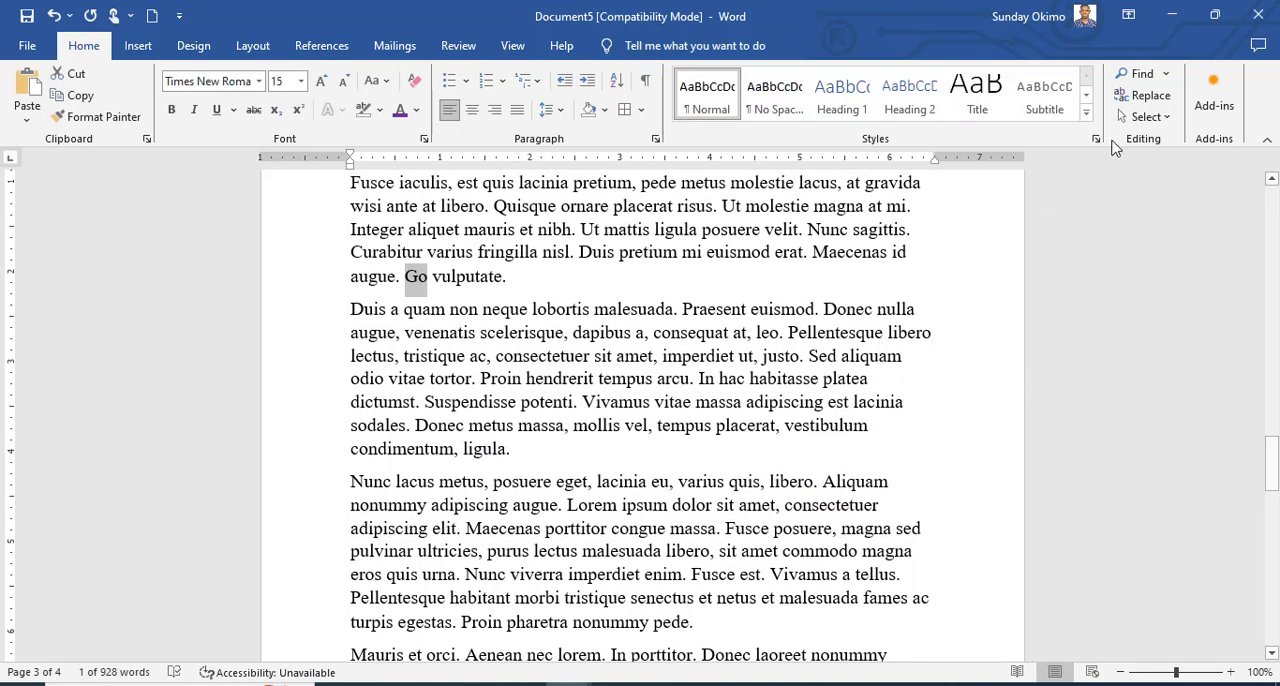
{"action": "left_click", "coordinate": [1145, 117]}
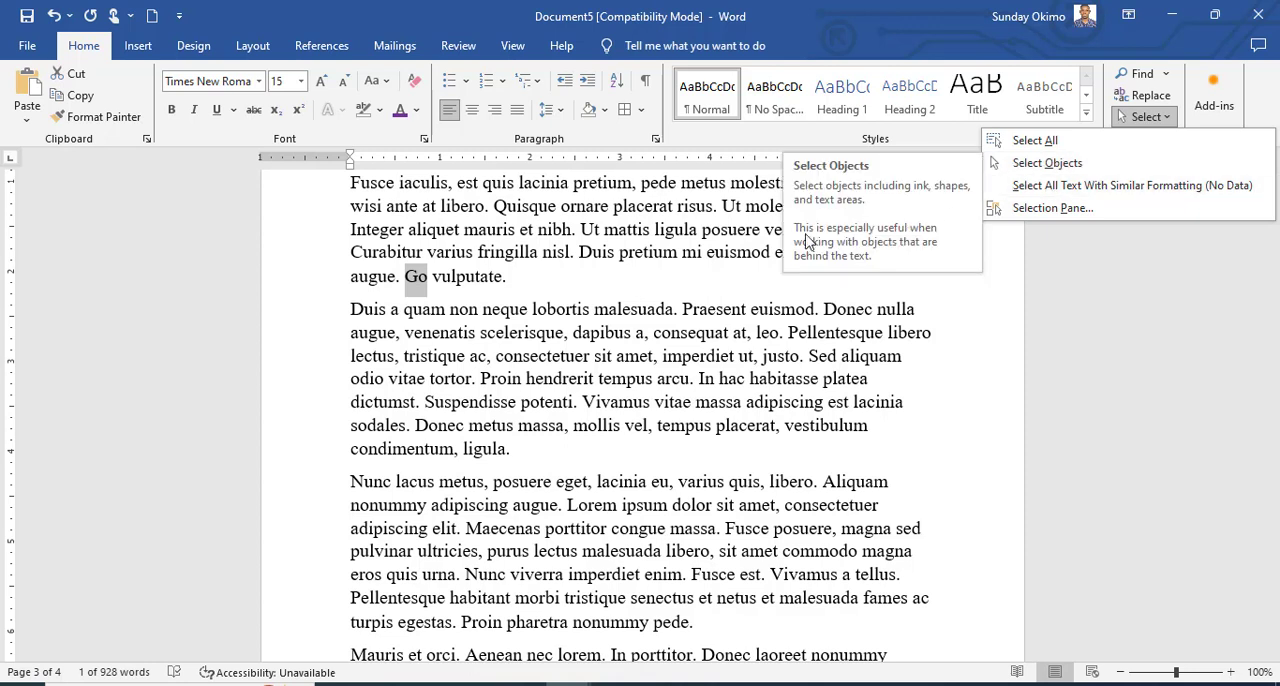
{"action": "left_click", "coordinate": [645, 260]}
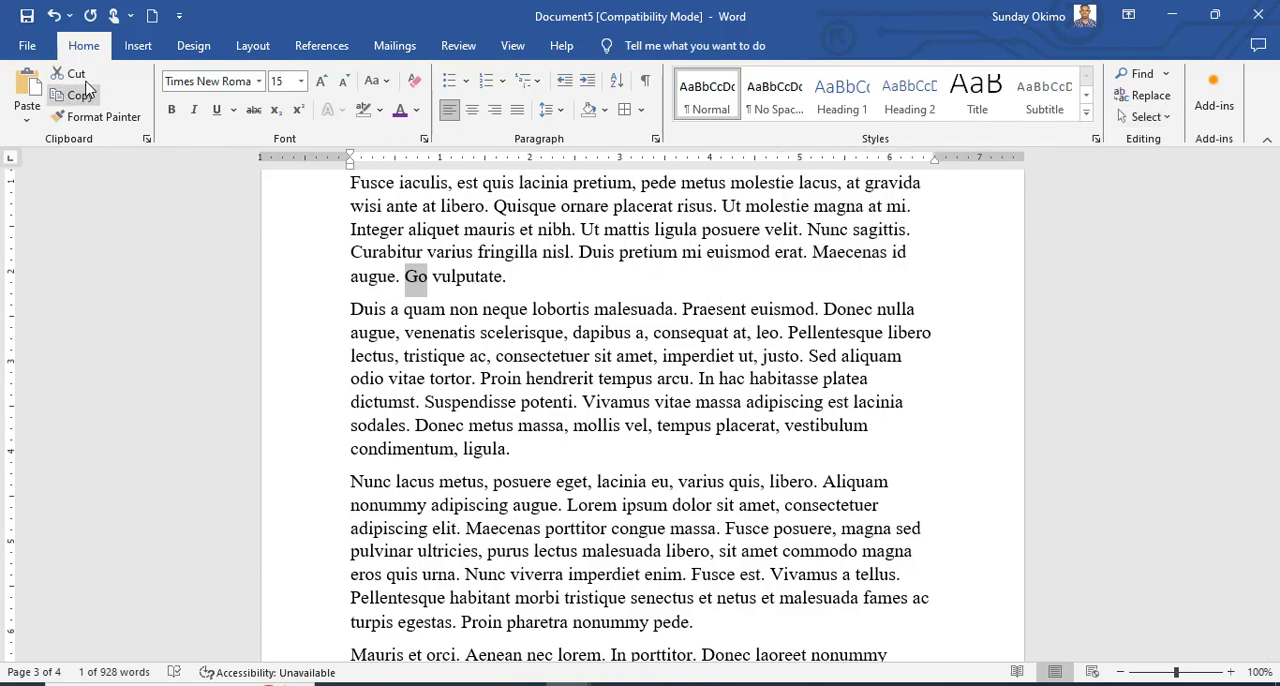
{"action": "left_click", "coordinate": [139, 54]}
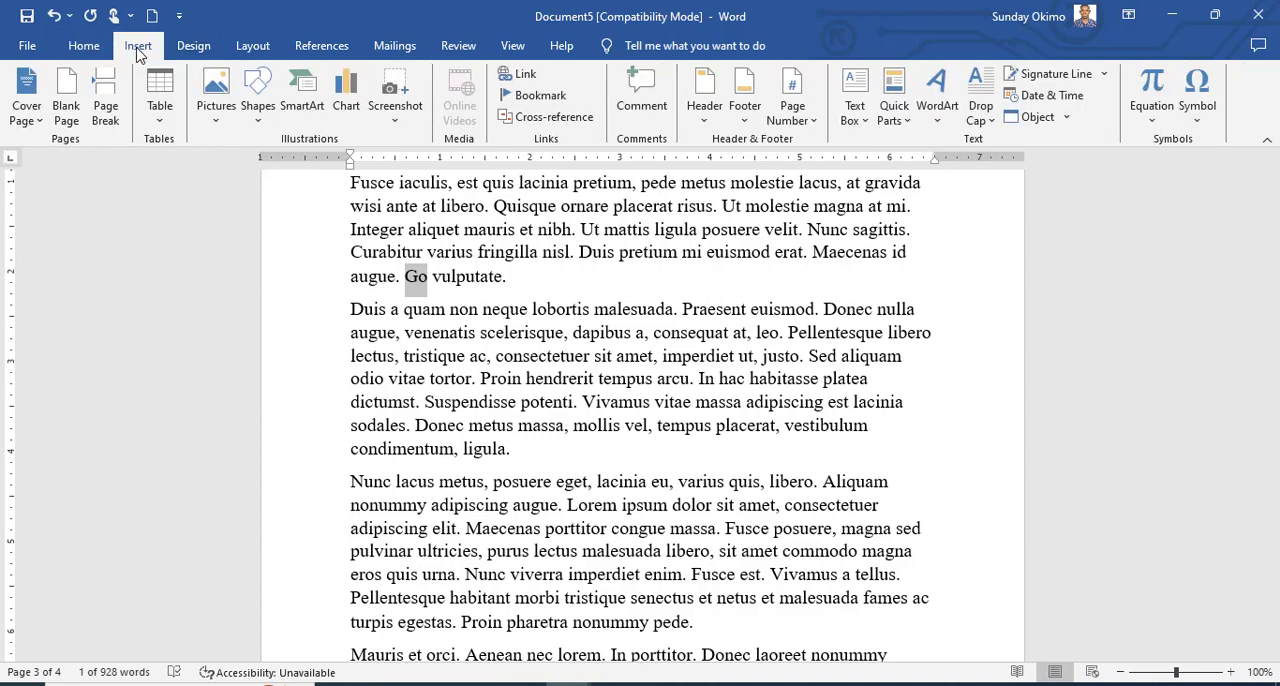
{"action": "left_click", "coordinate": [84, 46]}
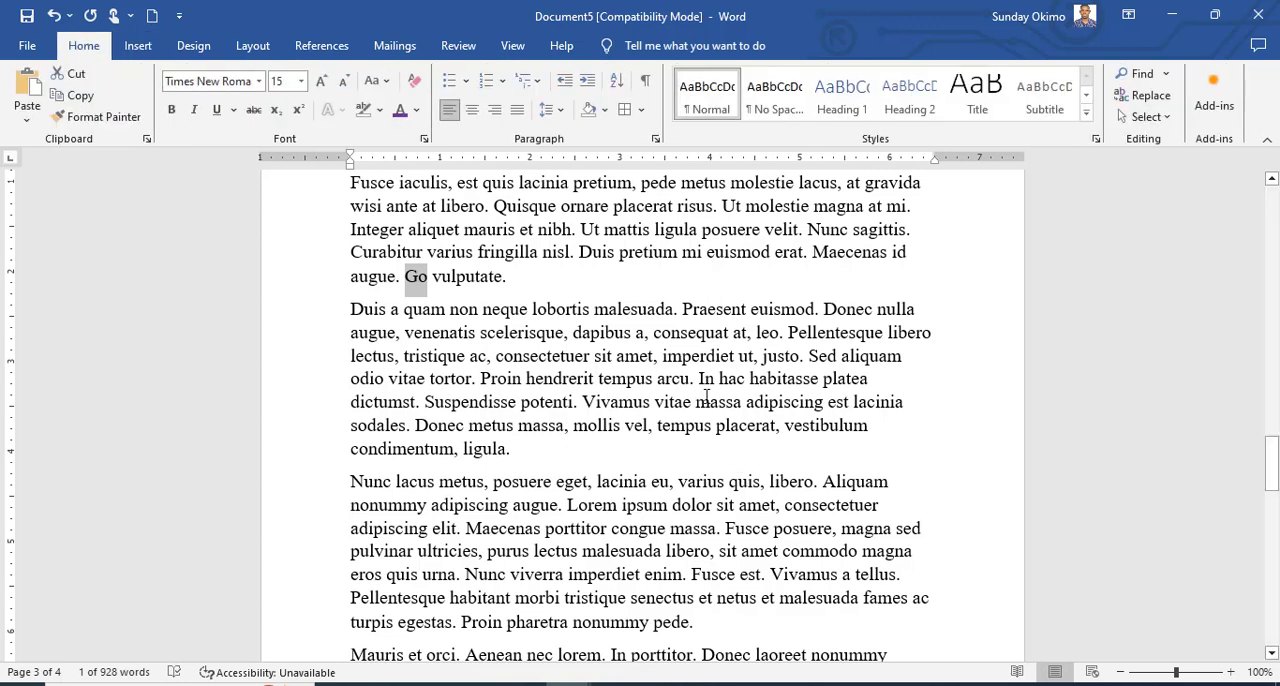
{"action": "left_click", "coordinate": [697, 378]}
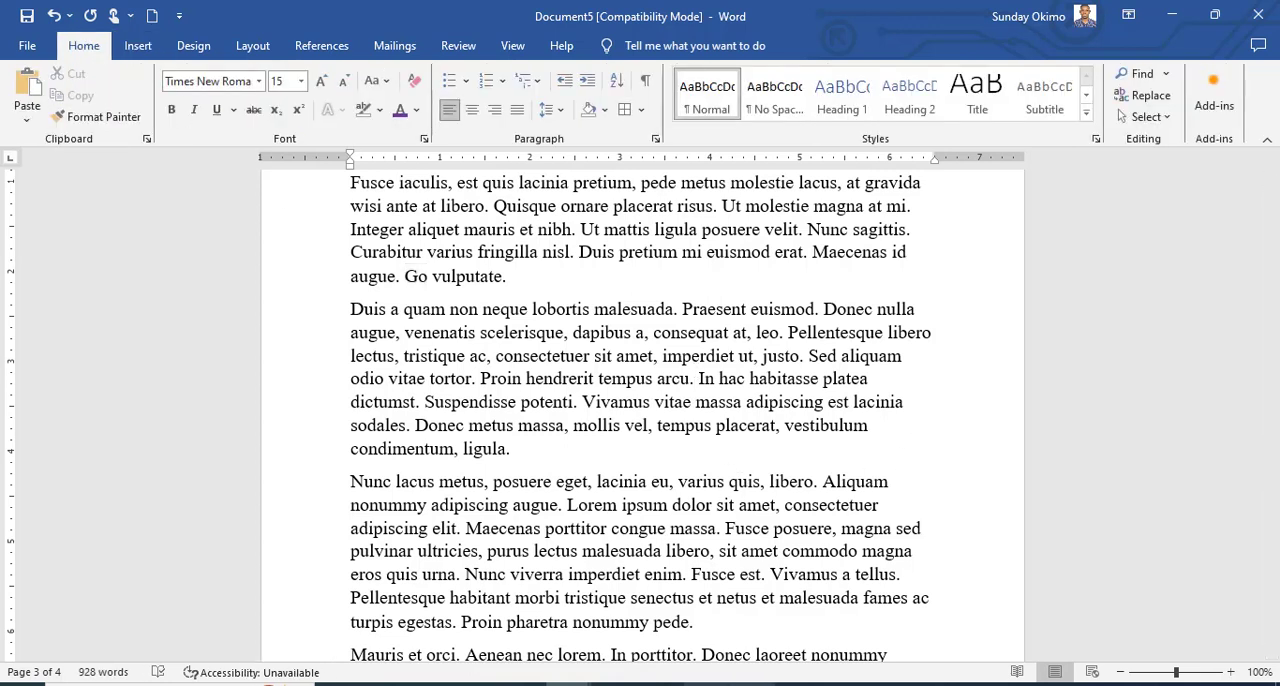